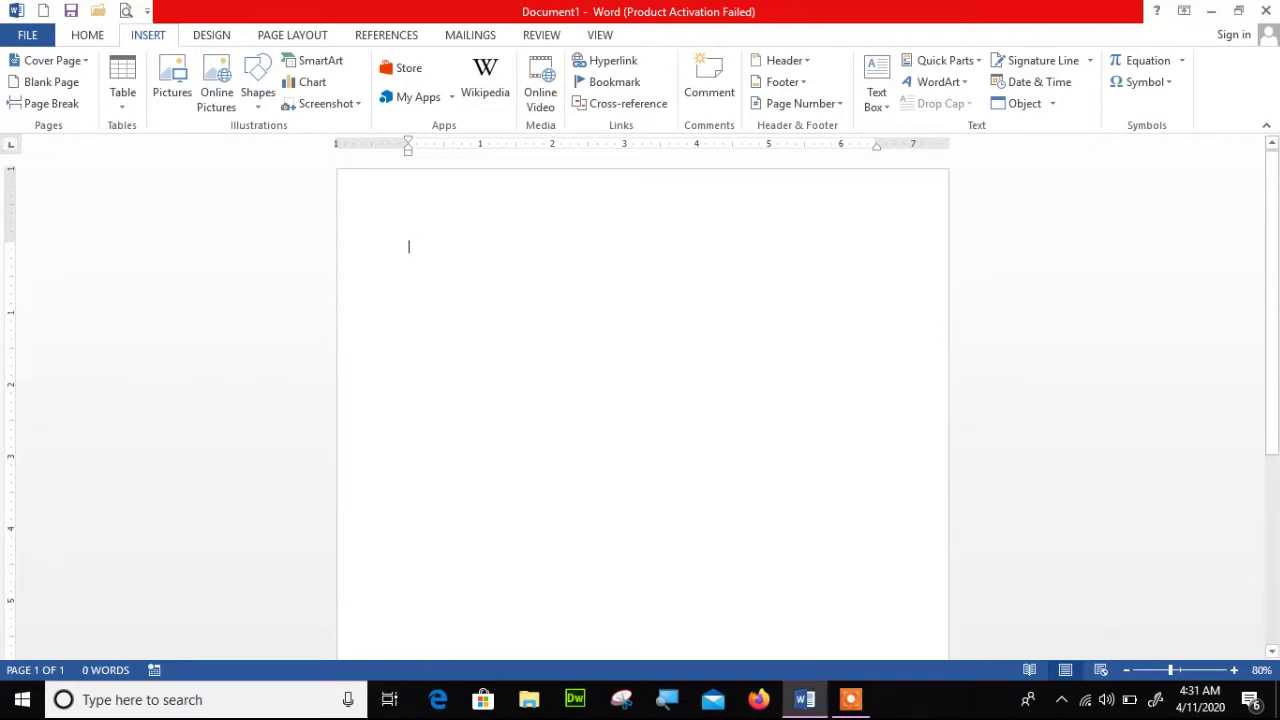
Step: Generate sample paragraphs with =rand(), then undo back to the formula
text(=rand())
key(Return)
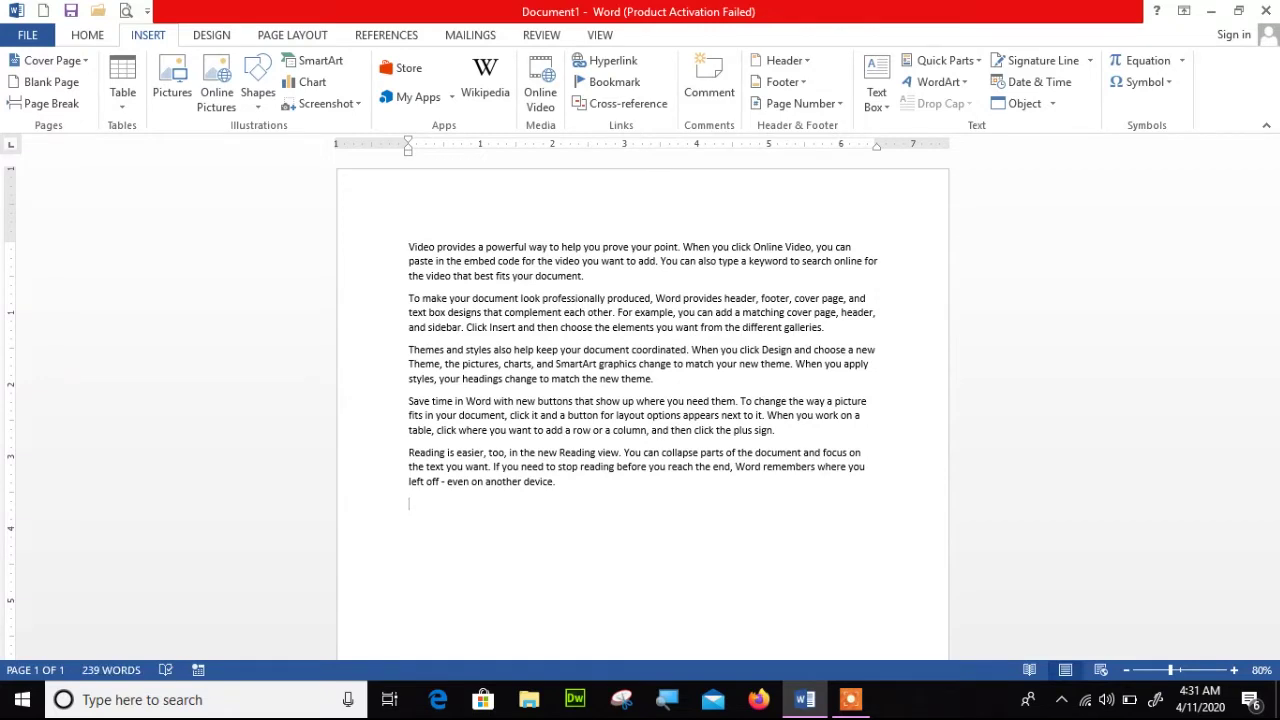
click(839, 104)
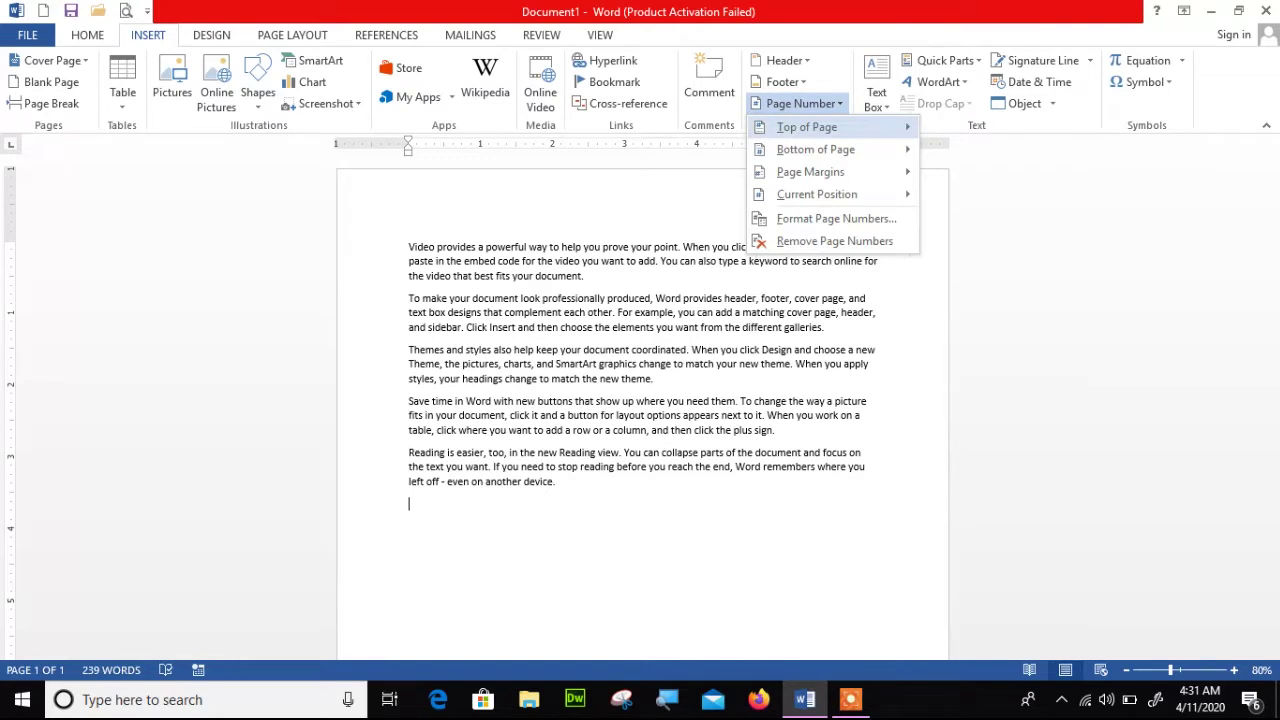
click(620, 500)
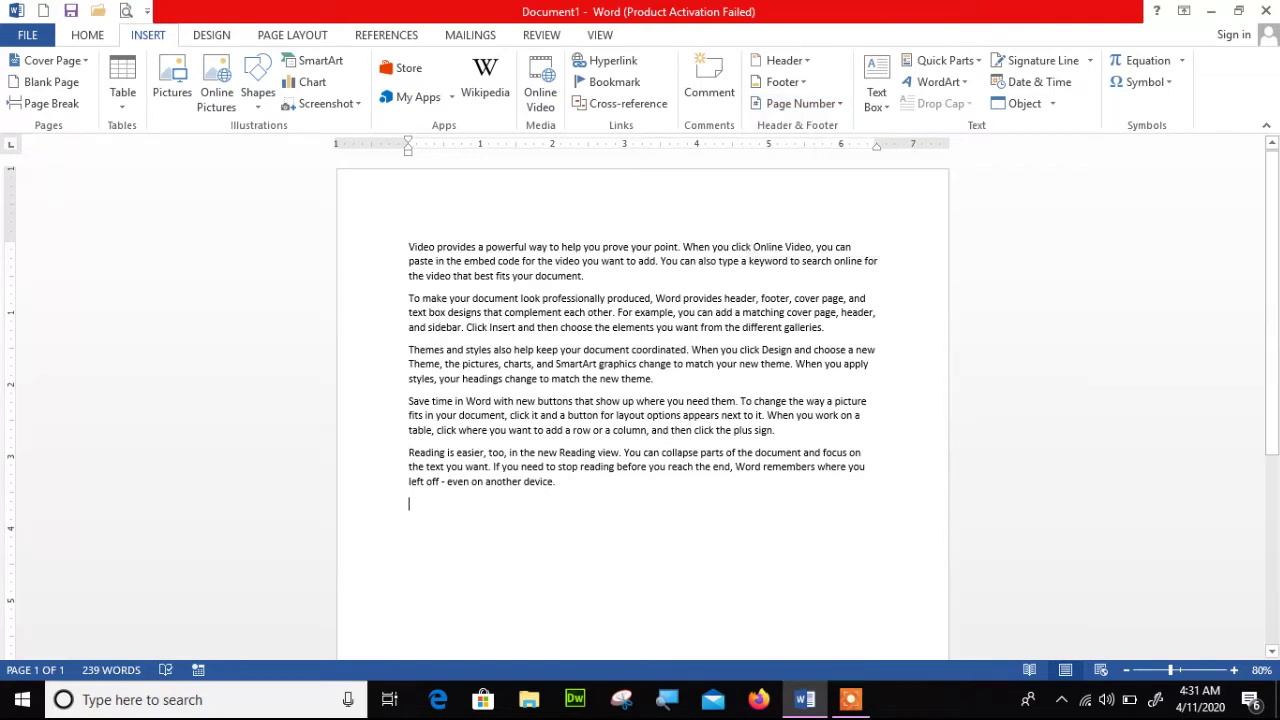
key(ctrl+z)
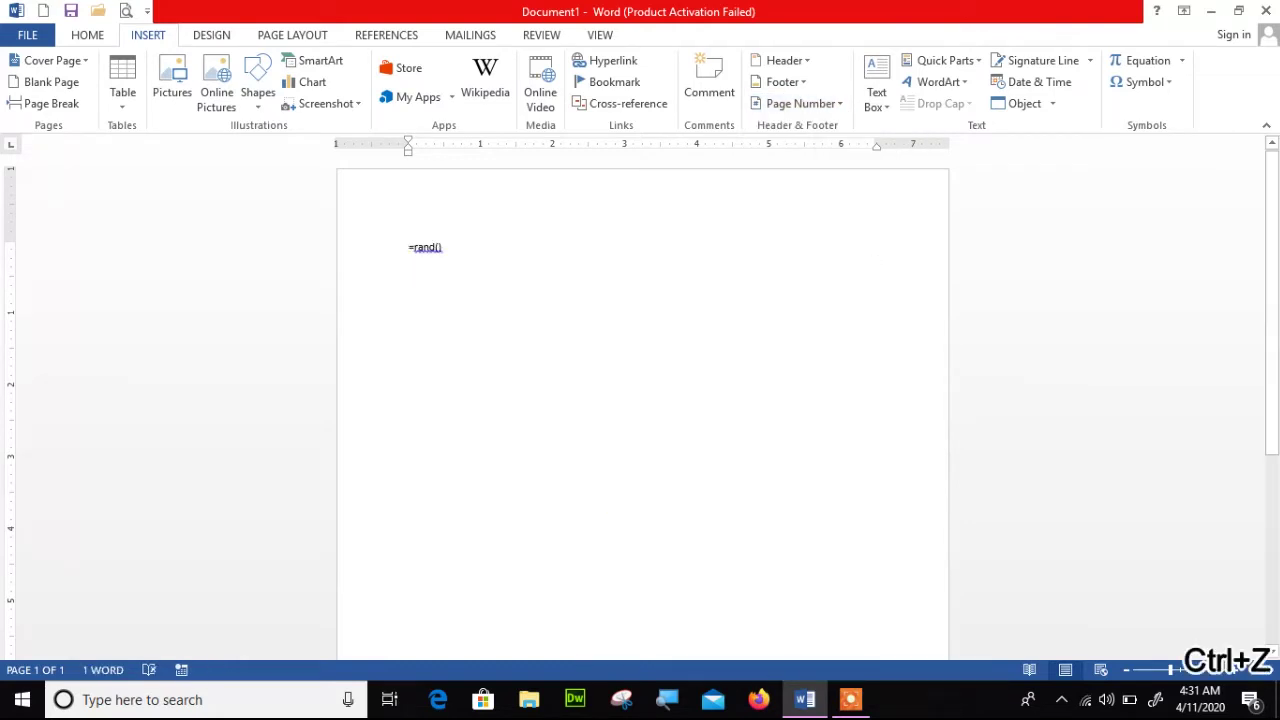
Step: Change the formula to =rand(33) to produce three pages of sample text
click(455, 251)
text(33))
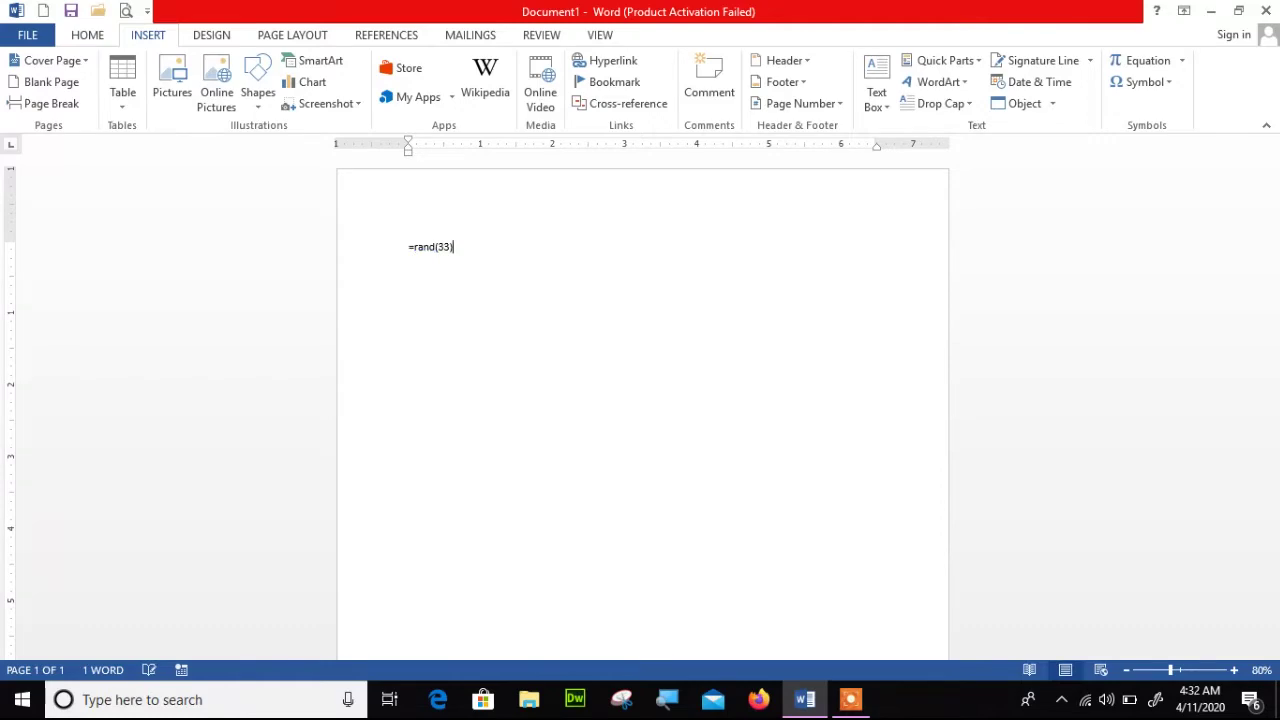
key(Return)
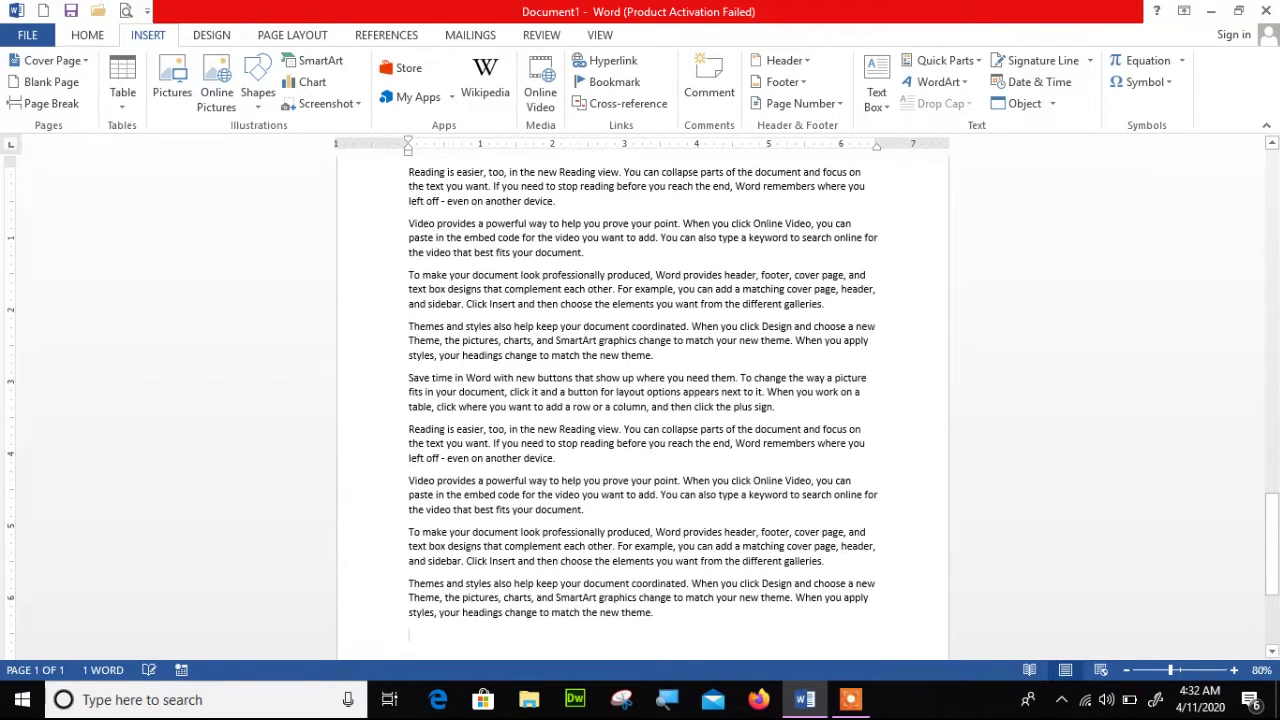
drag(1272, 544, 1272, 200)
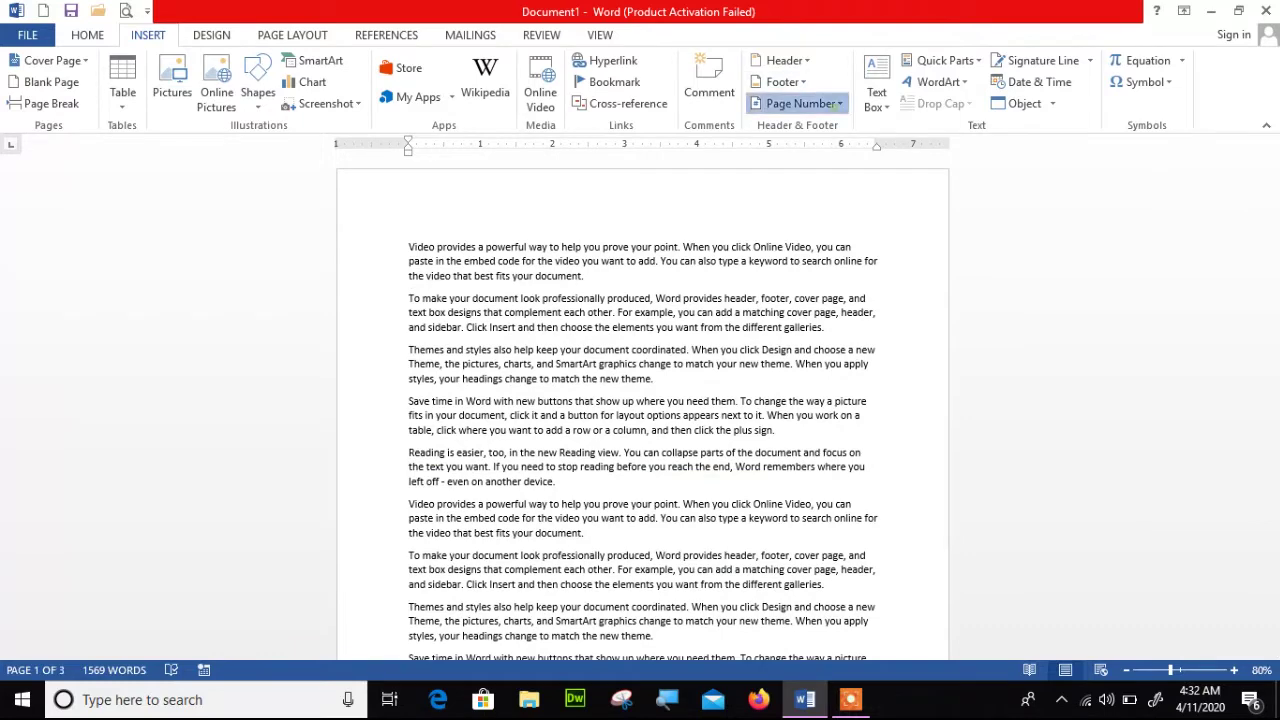
Step: Preview the Top of Page, Bottom of Page, Page Margins and Current Position page number galleries
click(835, 104)
mouse_move(830, 128)
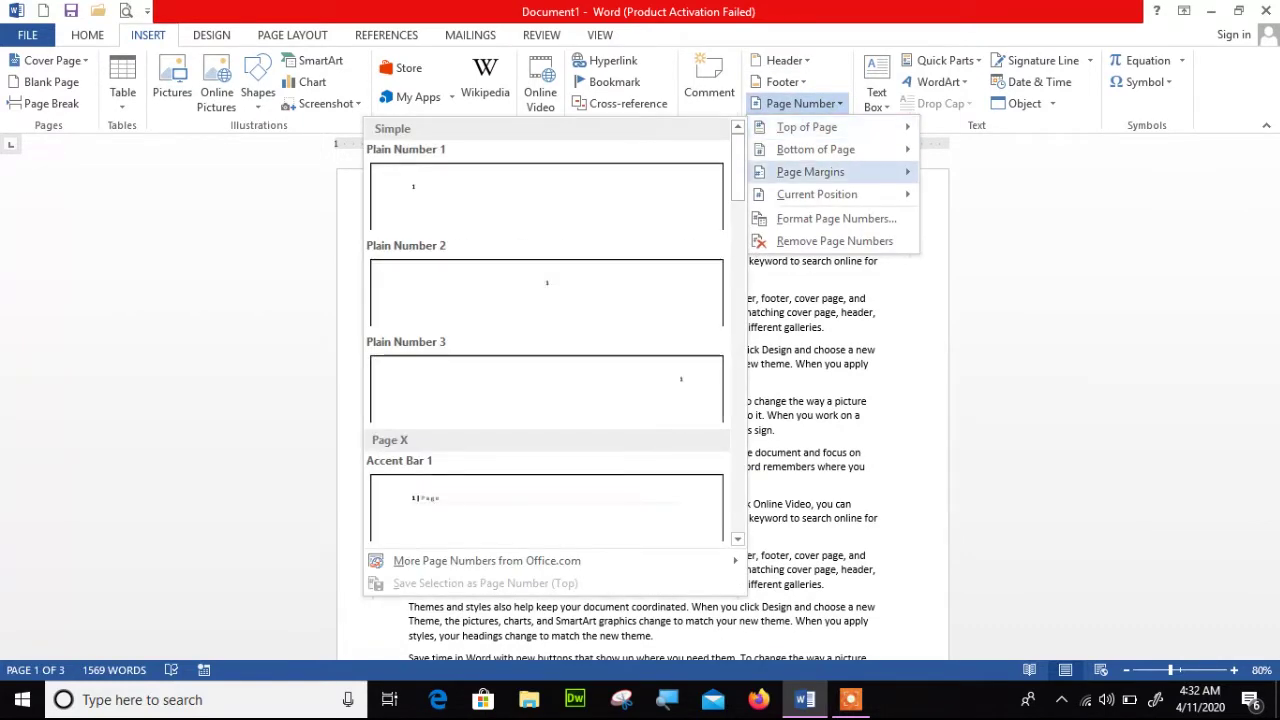
mouse_move(815, 149)
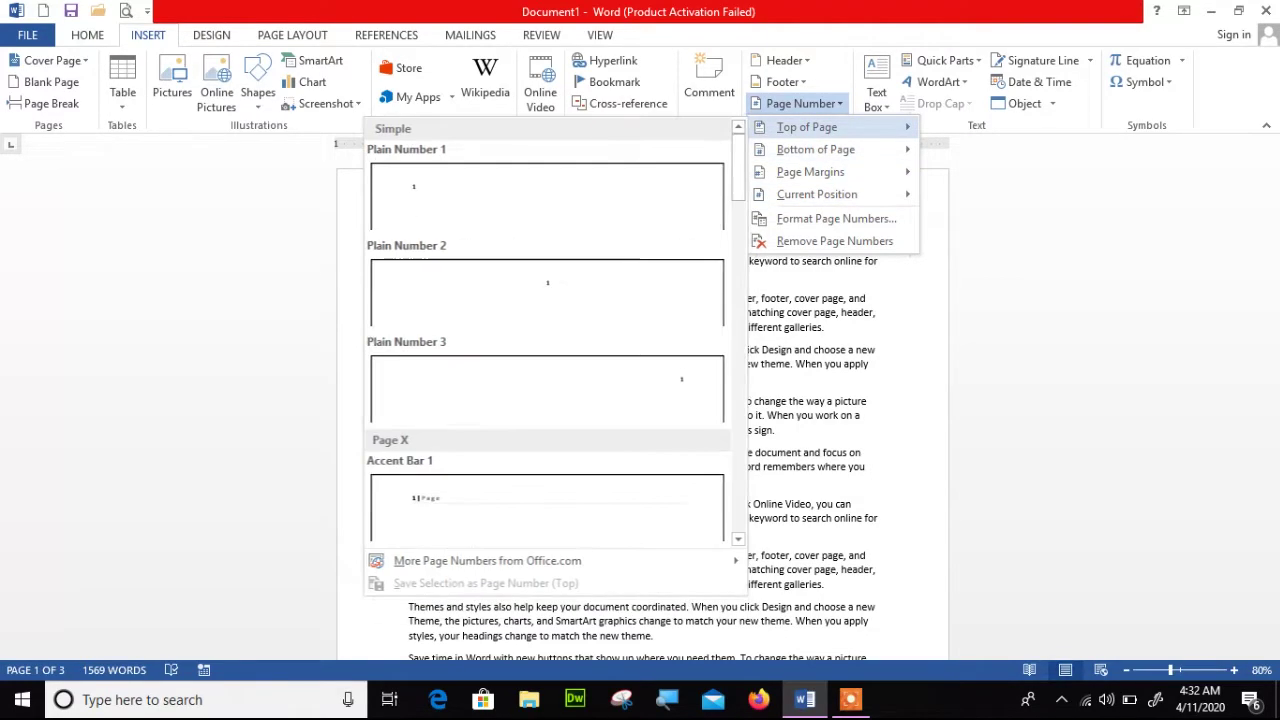
mouse_move(810, 171)
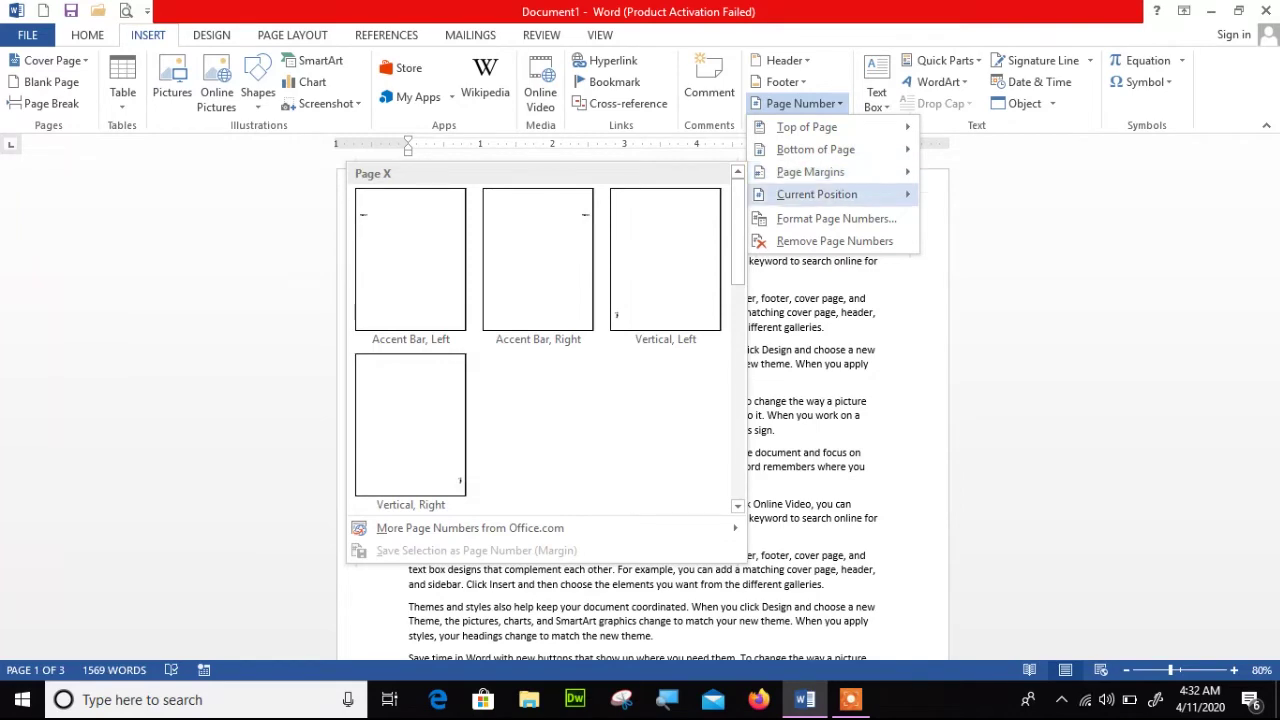
mouse_move(816, 194)
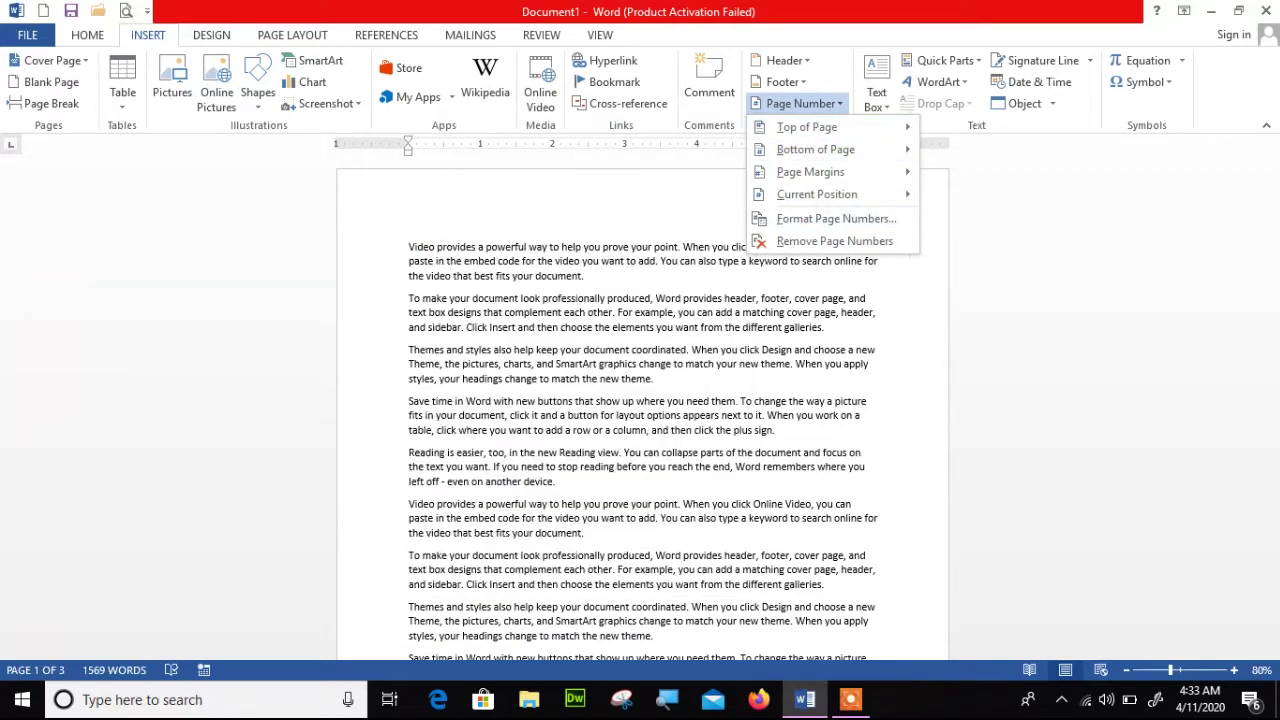
Step: Insert an Accent Bar 1 page number from the Top of Page gallery
click(889, 443)
click(790, 104)
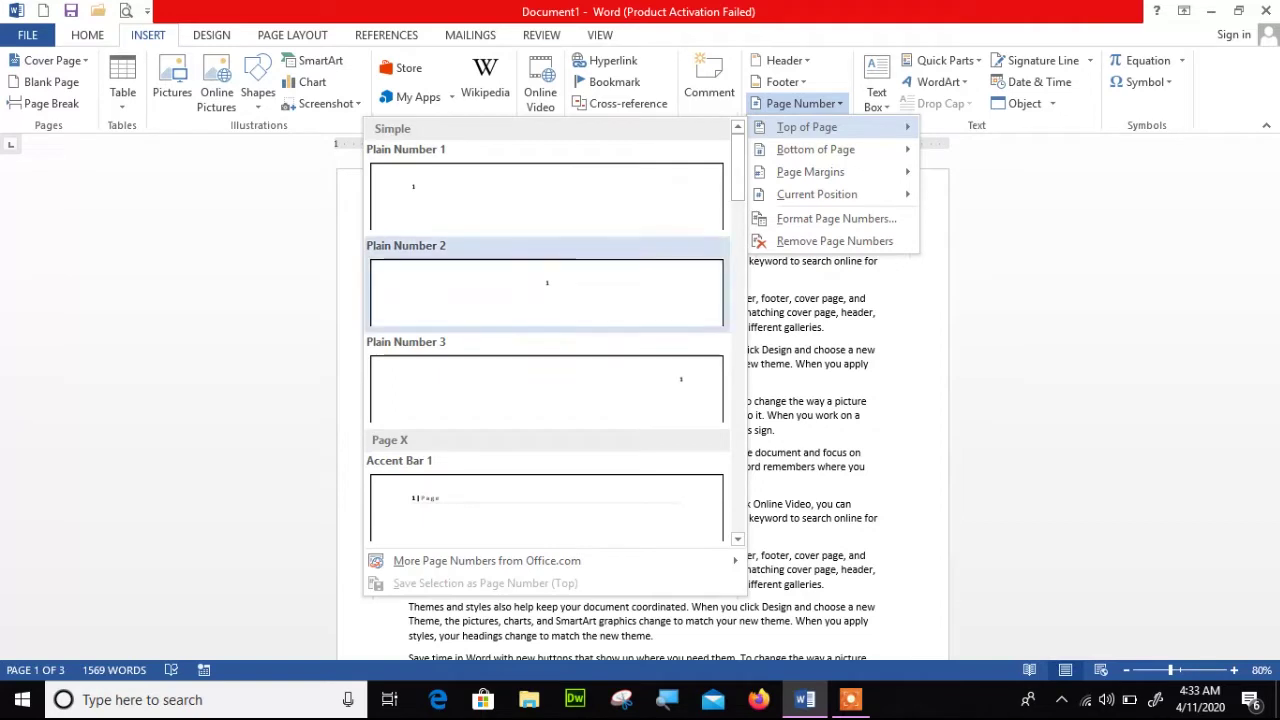
scroll(740, 150, down, 2)
scroll(550, 330, down, 5)
scroll(550, 330, down, 2)
scroll(550, 330, down, 1)
scroll(550, 330, down, 4)
scroll(546, 330, up, 3)
scroll(546, 330, up, 1)
scroll(546, 330, up, 2)
scroll(546, 330, up, 3)
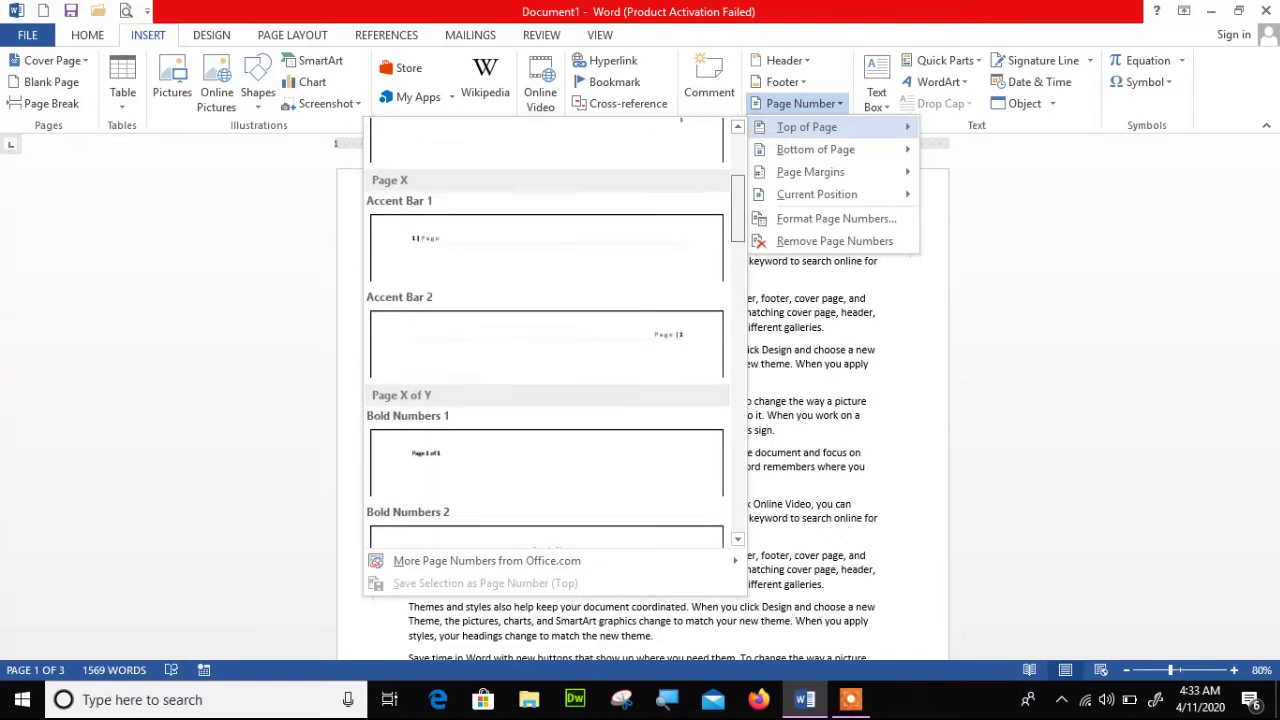
scroll(546, 265, up, 1)
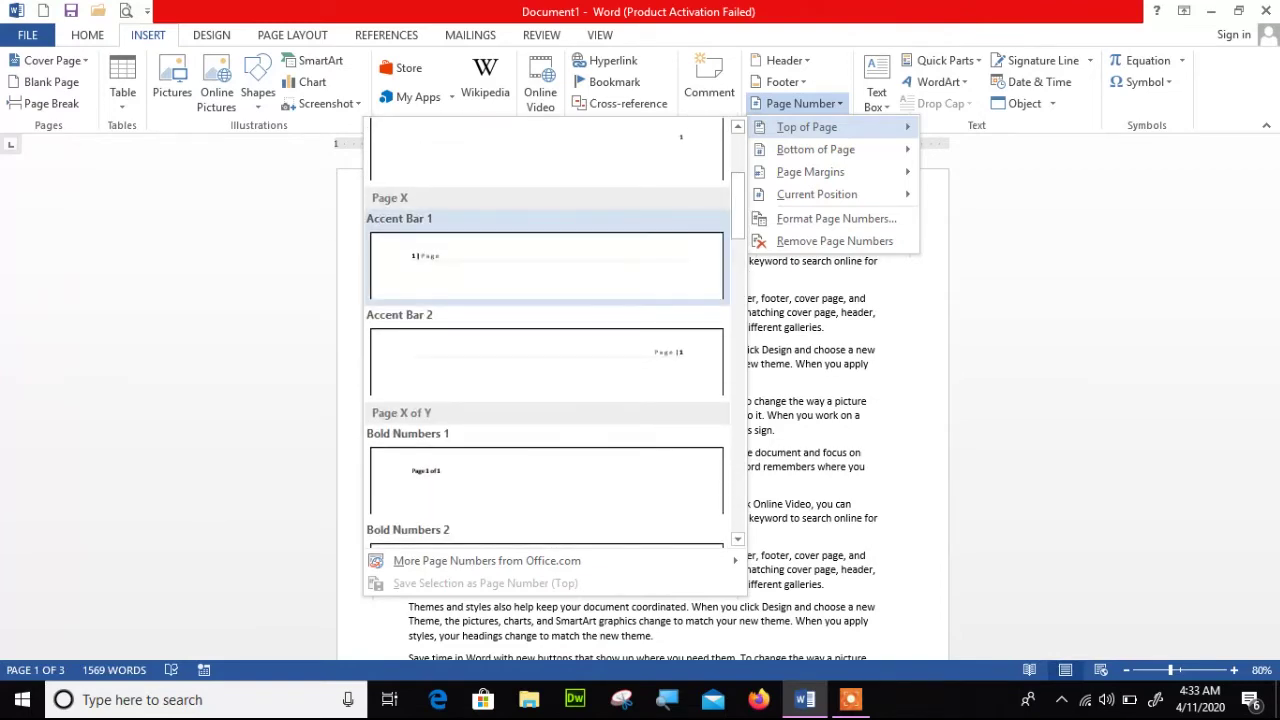
click(455, 260)
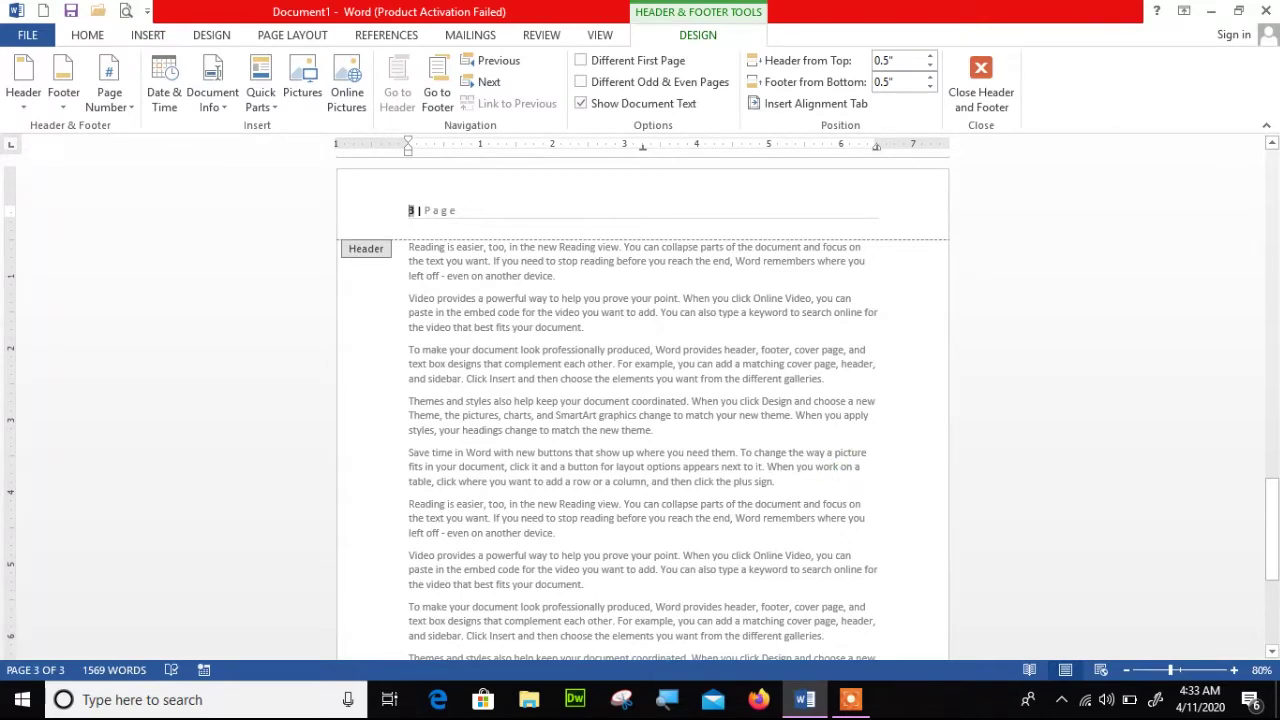
Step: Review the Accent Bar 1 headers, then close header editing to return to the body
drag(1272, 530, 1272, 205)
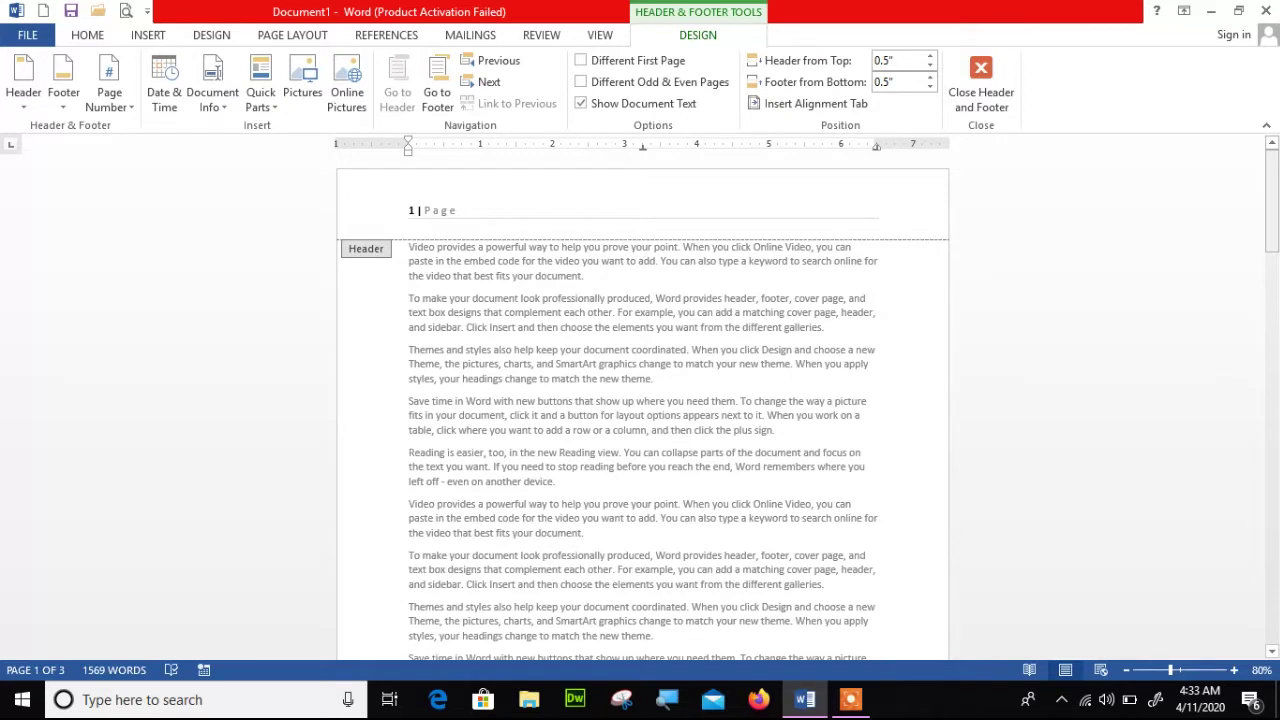
click(100, 33)
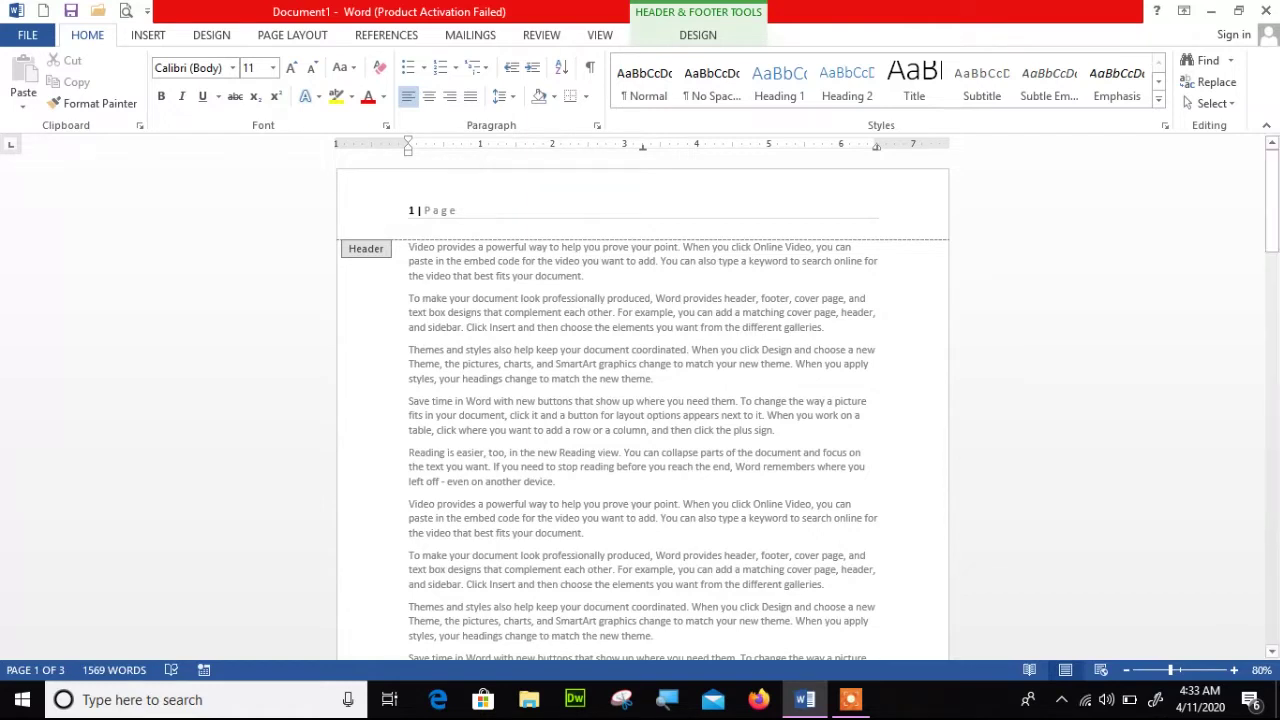
mouse_move(1271, 202)
mouse_down()
mouse_move(1271, 595)
mouse_move(1271, 200)
mouse_up()
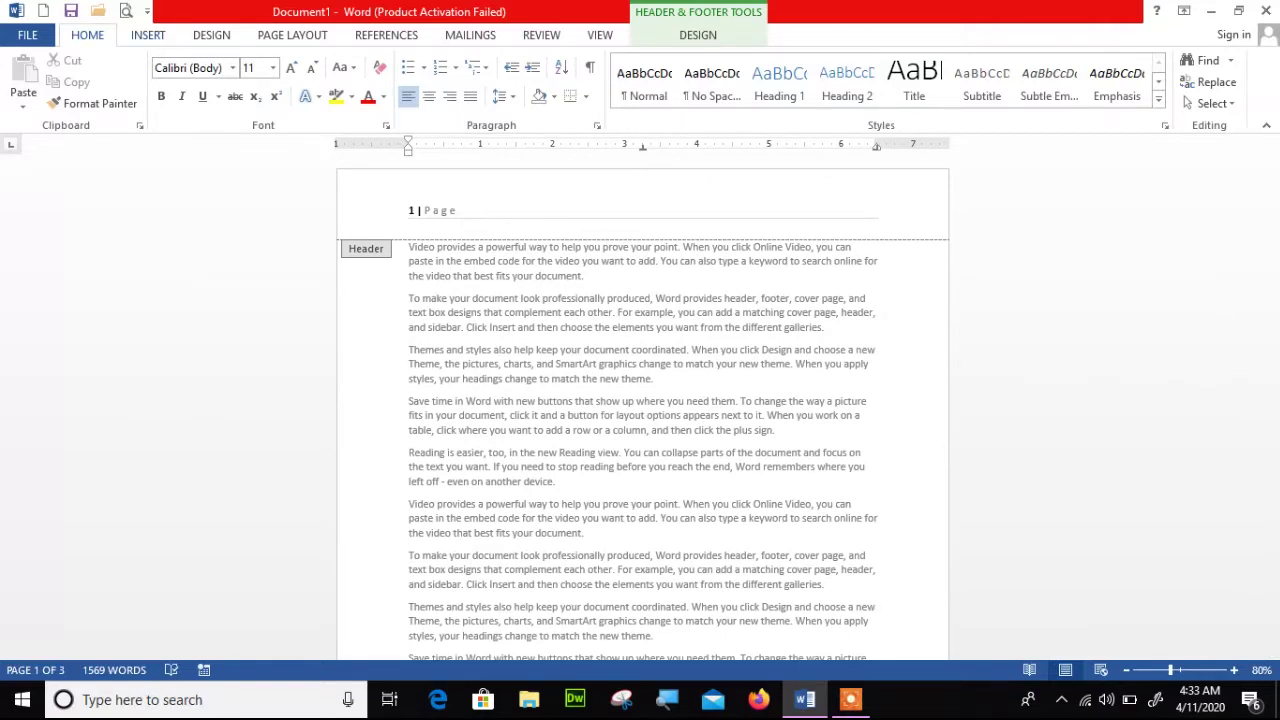
click(150, 34)
click(800, 103)
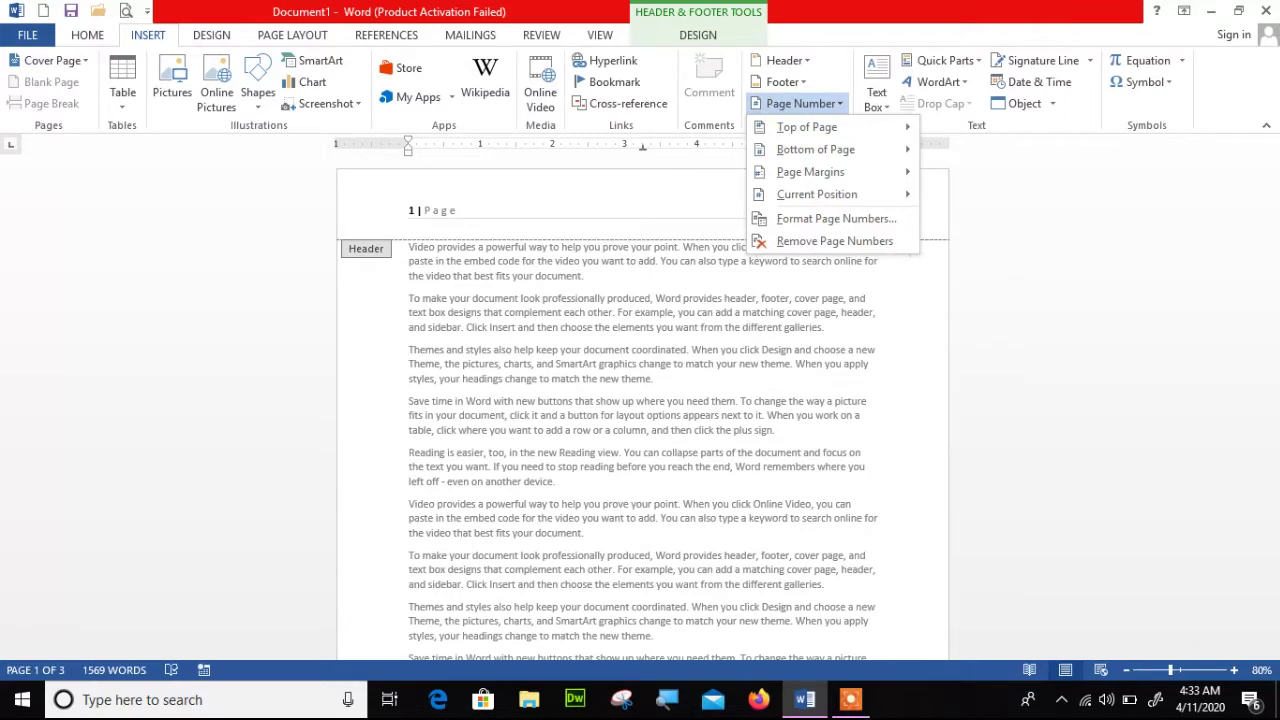
click(660, 363)
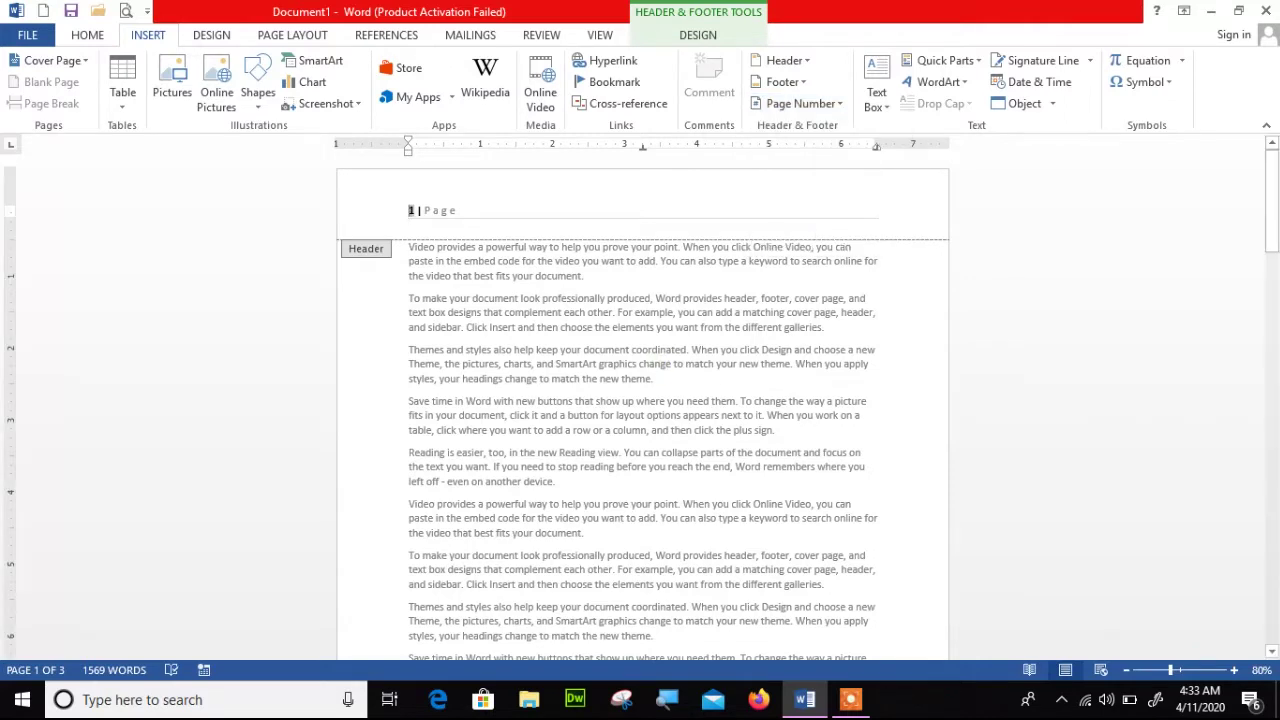
double_click(738, 401)
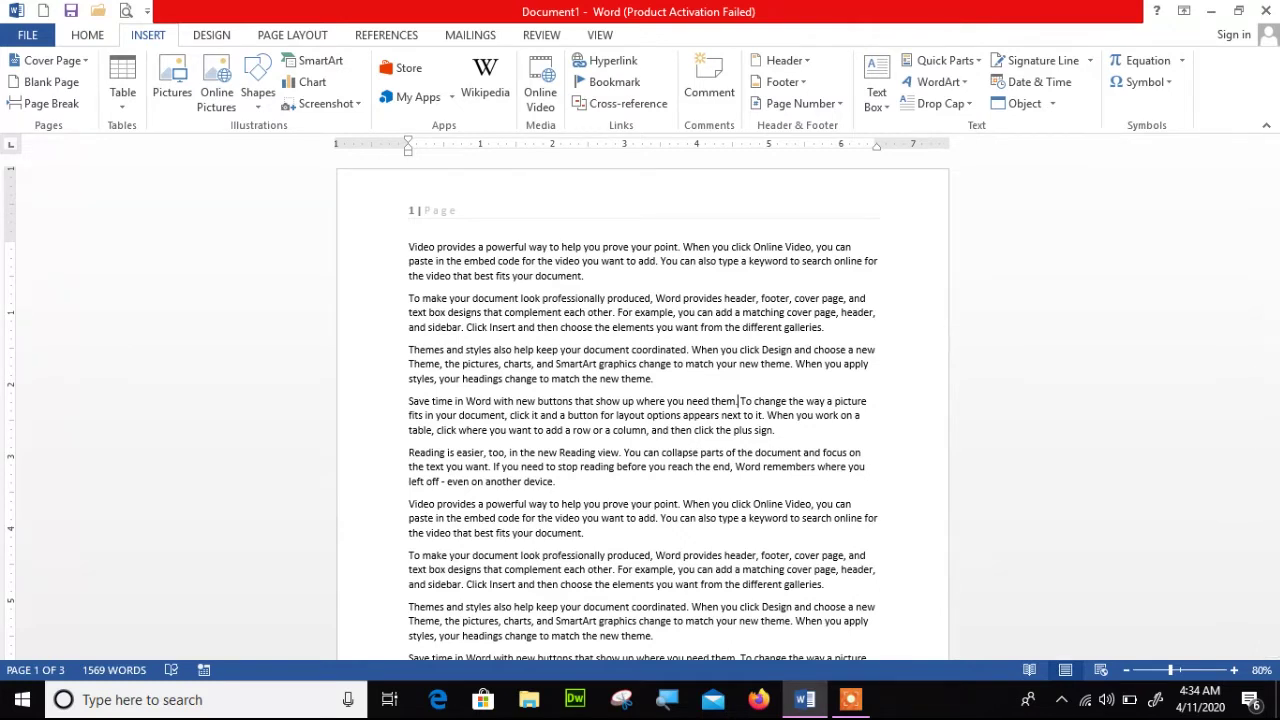
Step: Set the page number format to start at 6 so the first header reads '6 | Page'
click(818, 104)
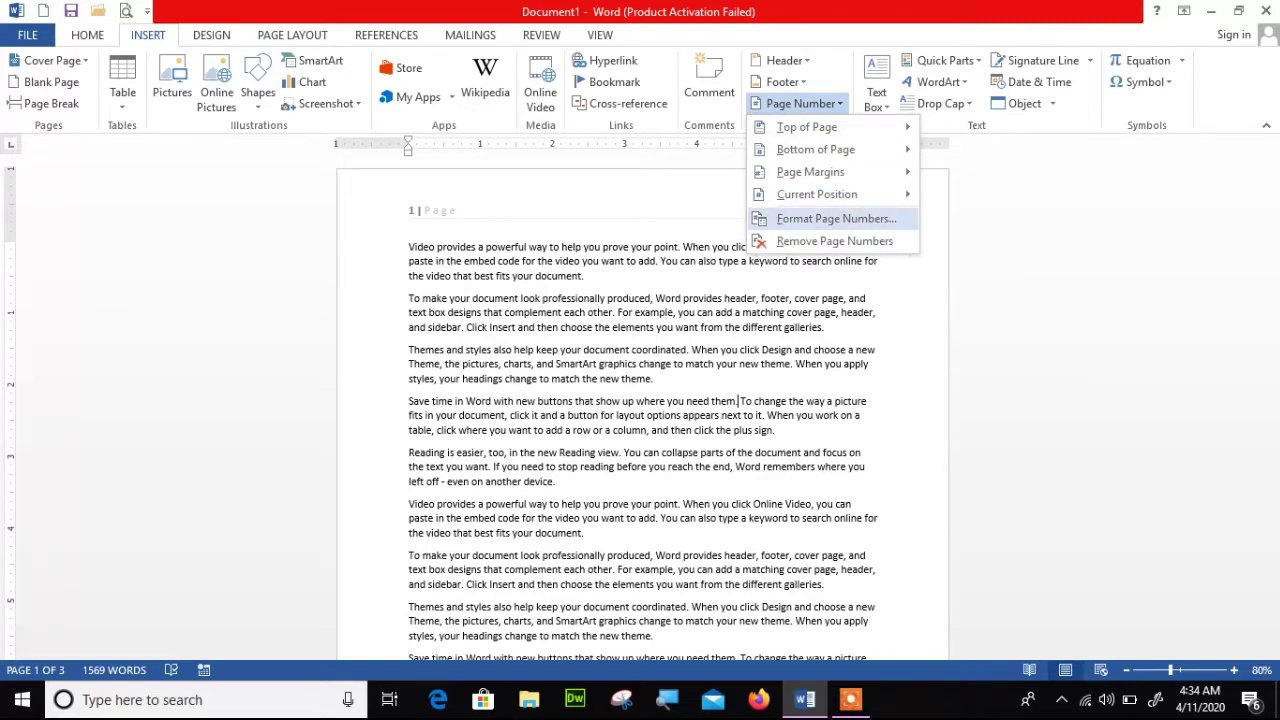
click(836, 218)
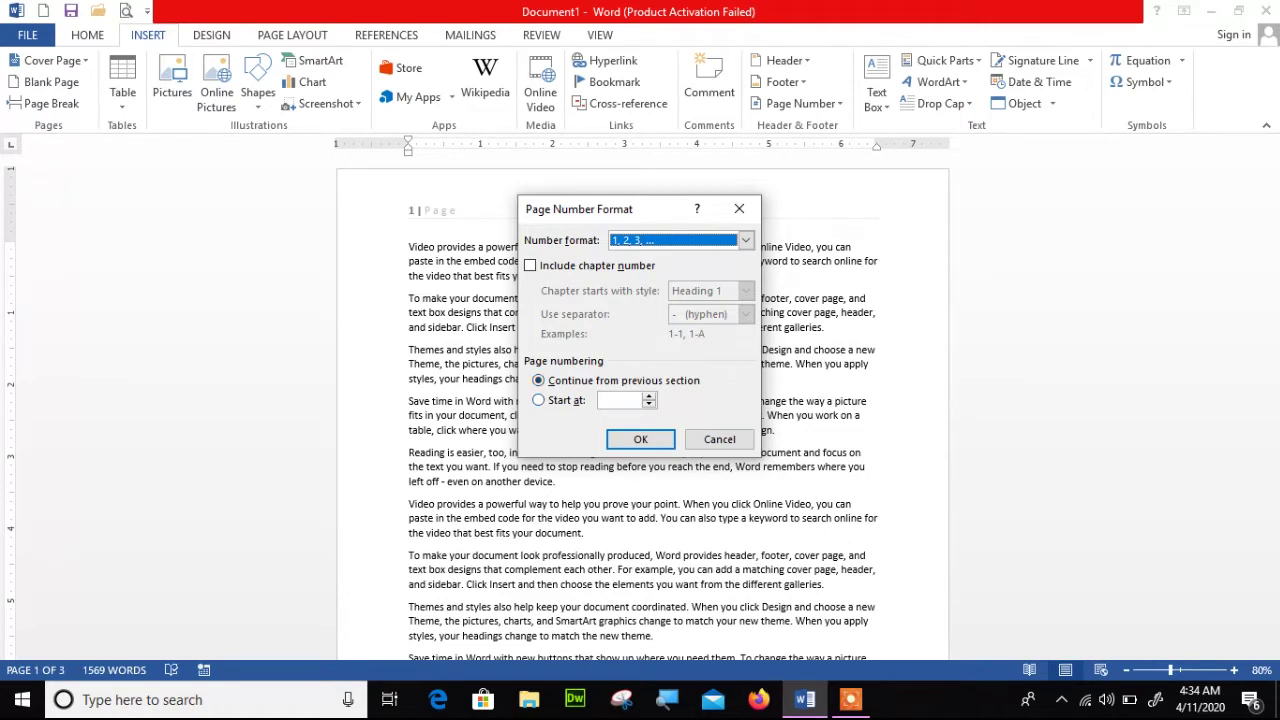
click(538, 400)
text(1)
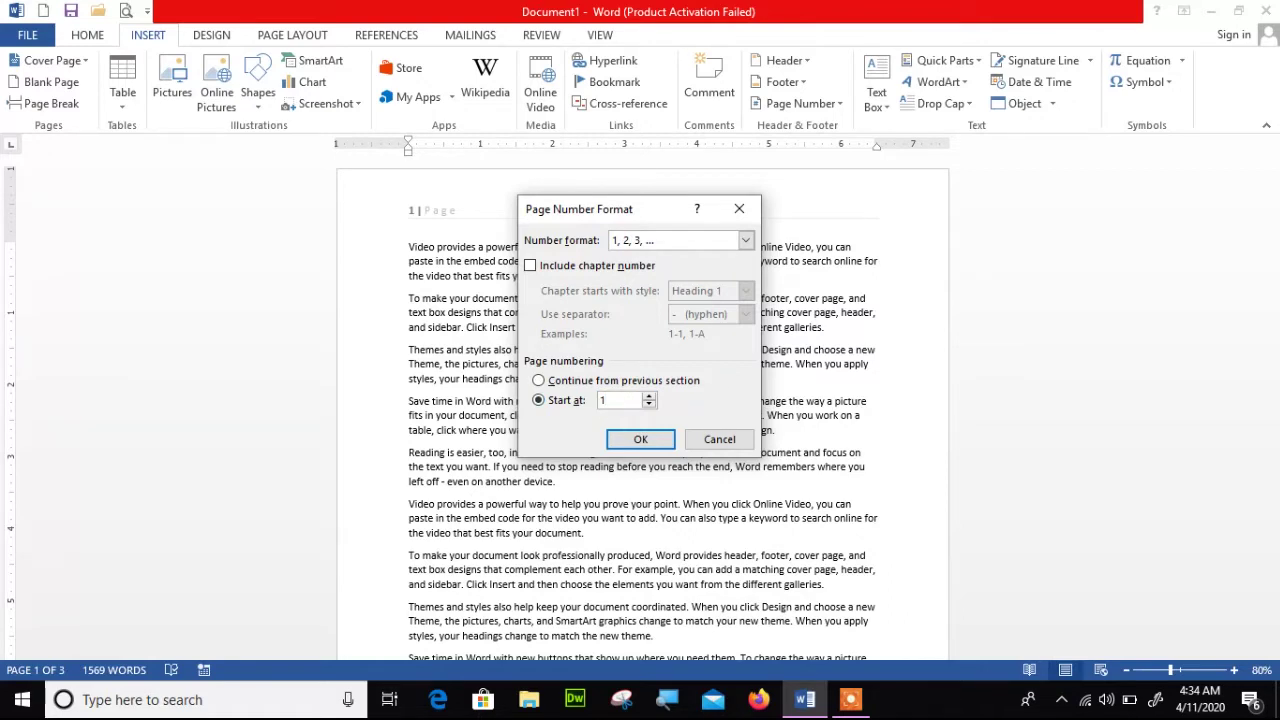
key(BackSpace)
text(6)
key(Return)
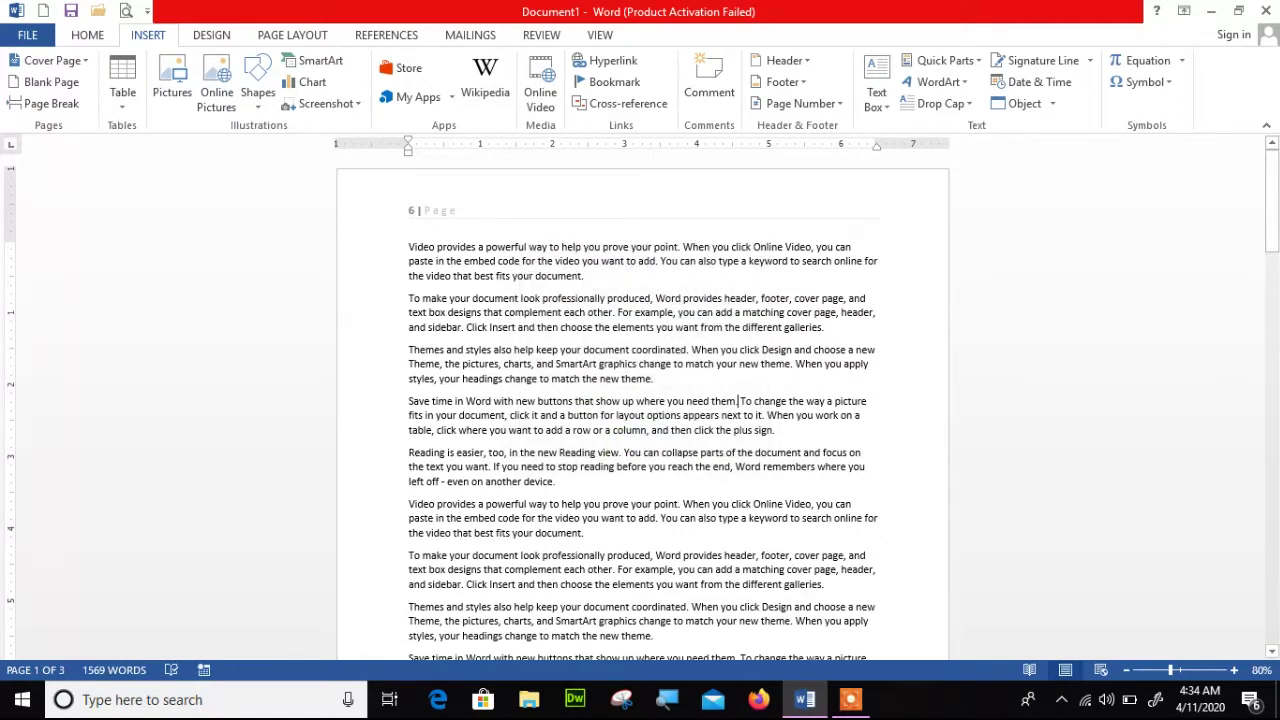
drag(1272, 200, 1272, 365)
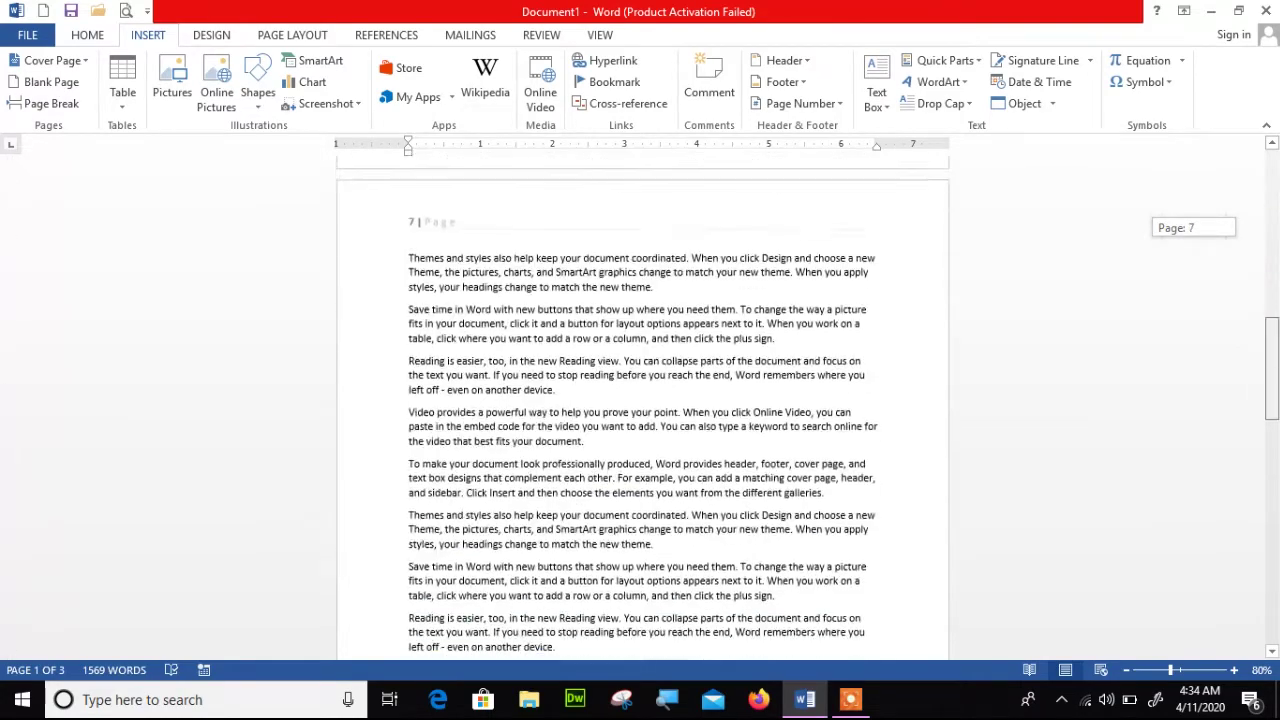
mouse_move(1272, 362)
mouse_down()
mouse_move(1272, 498)
mouse_move(1272, 196)
mouse_up()
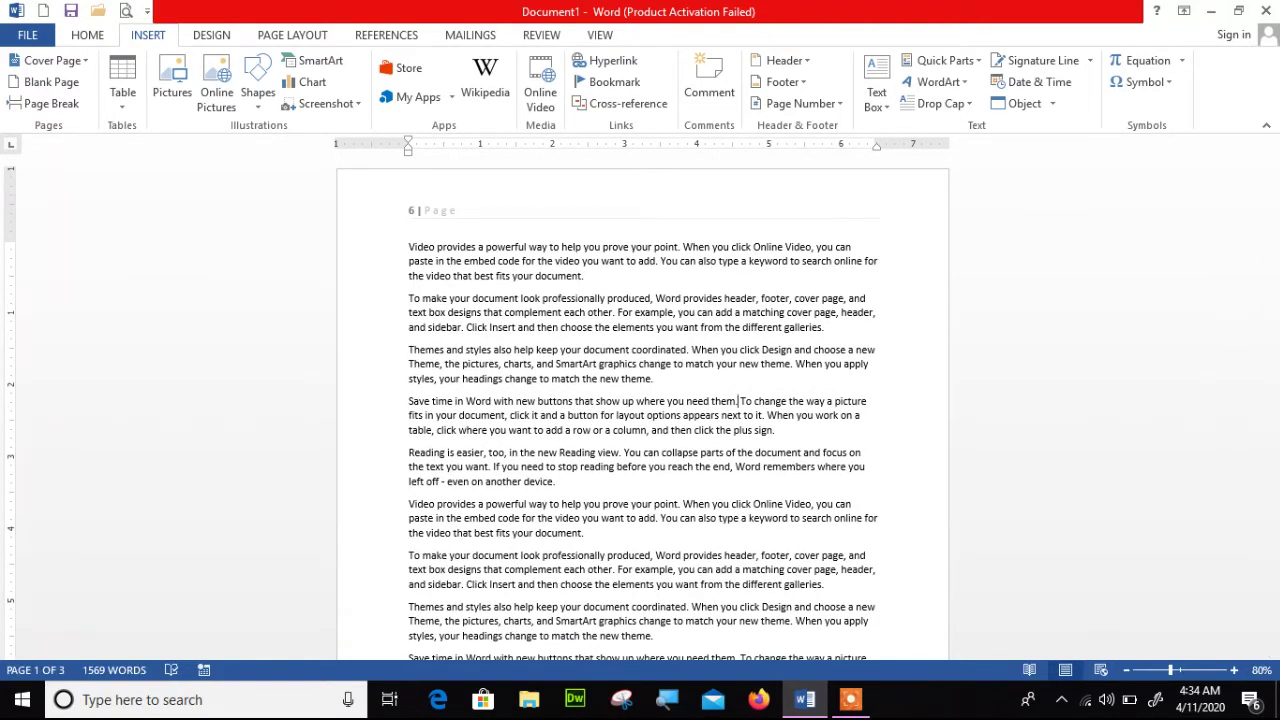
Step: Remove the Accent Bar page numbers from the tops of all pages
click(840, 104)
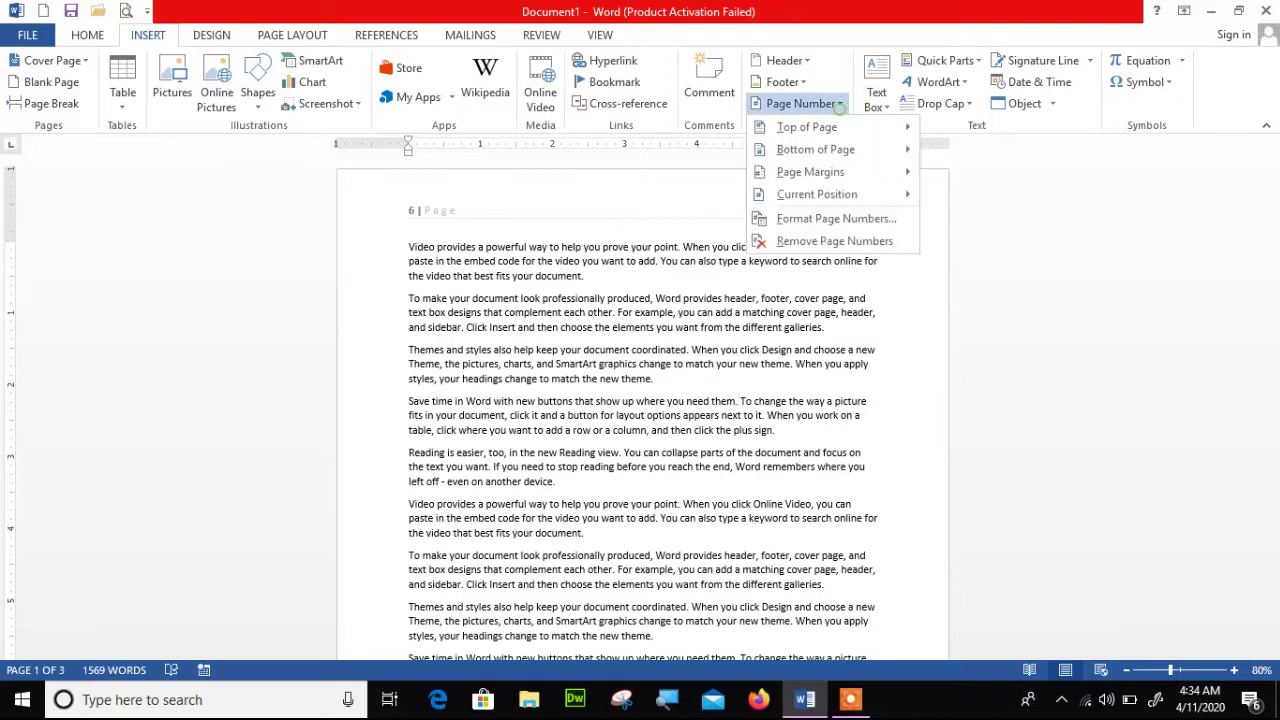
mouse_move(810, 172)
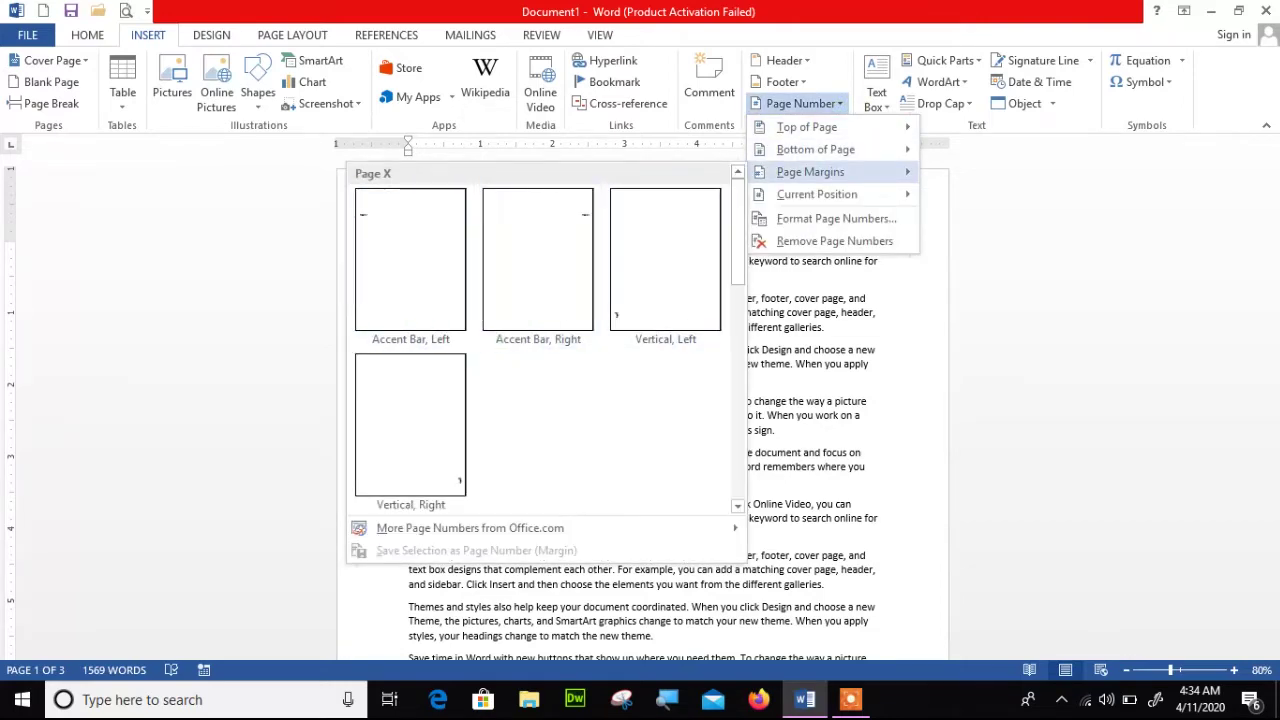
mouse_move(807, 127)
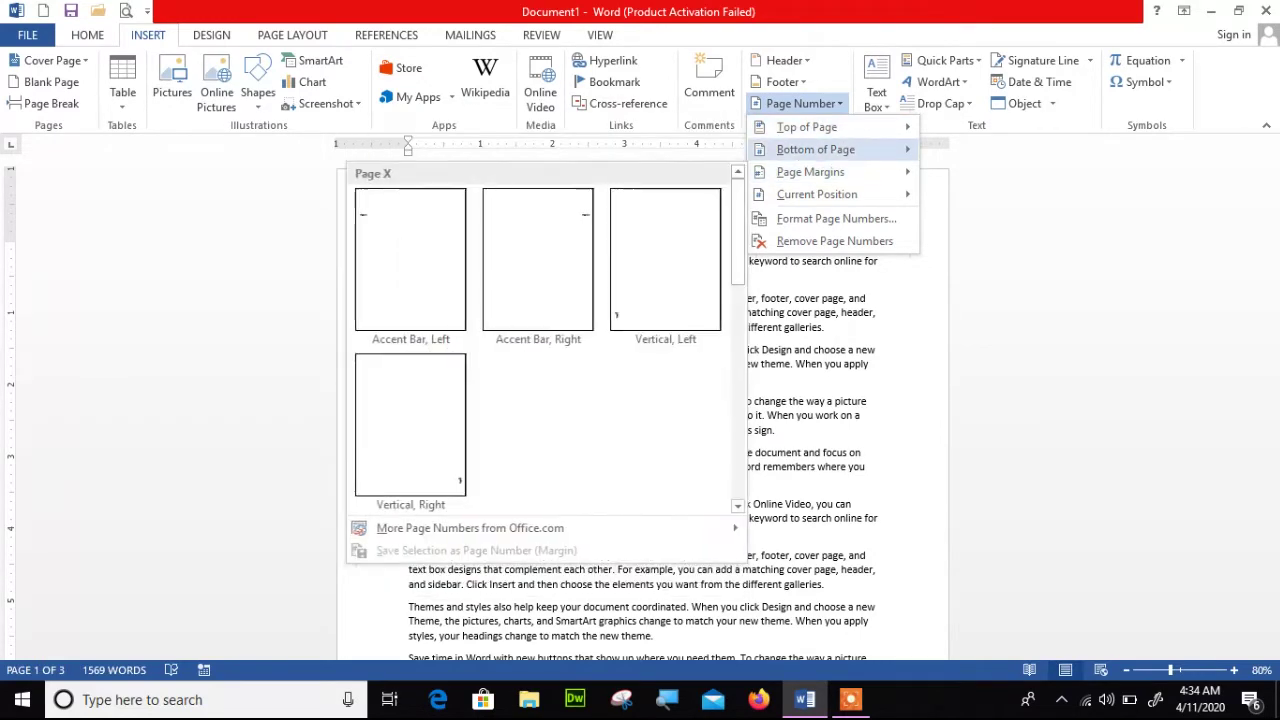
mouse_move(815, 149)
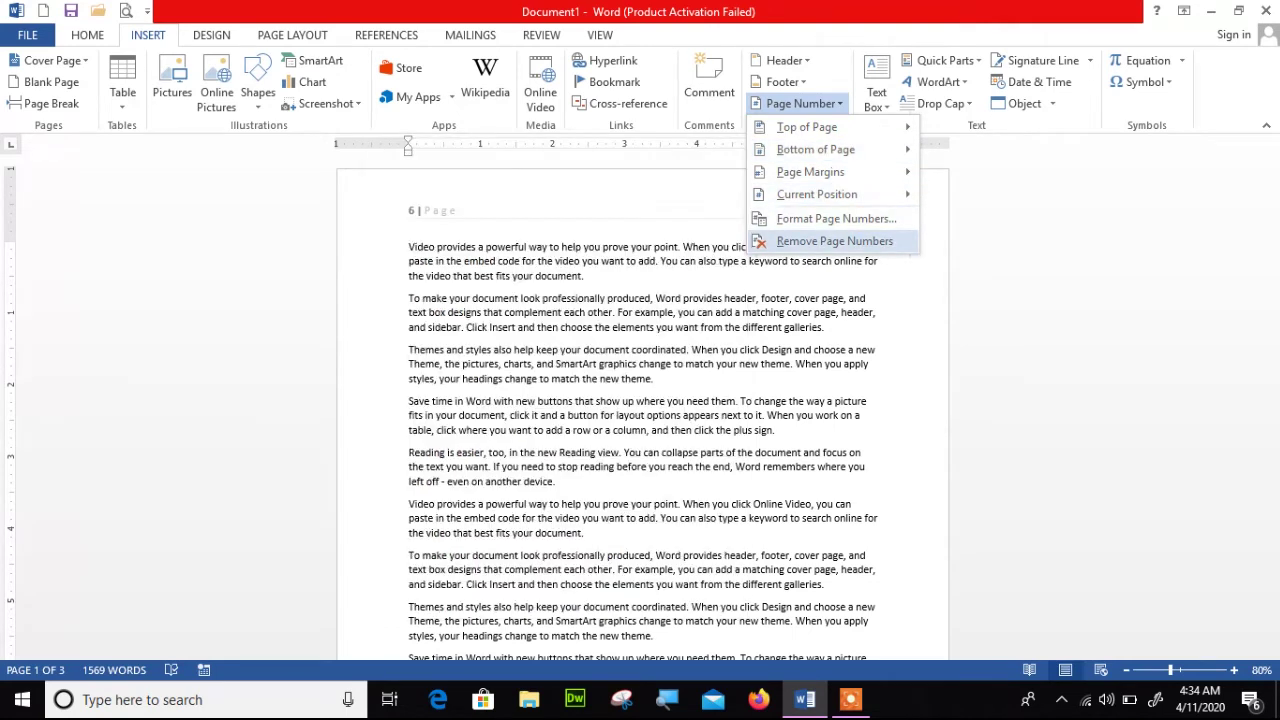
click(783, 240)
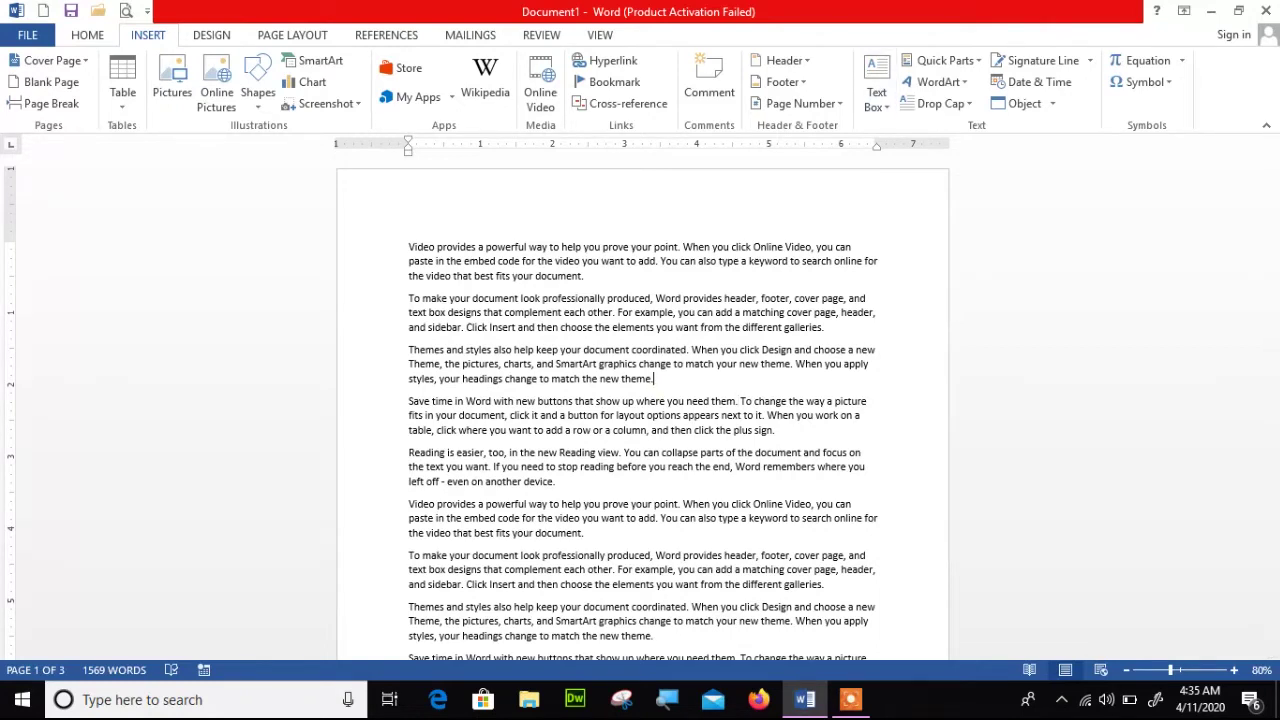
click(877, 100)
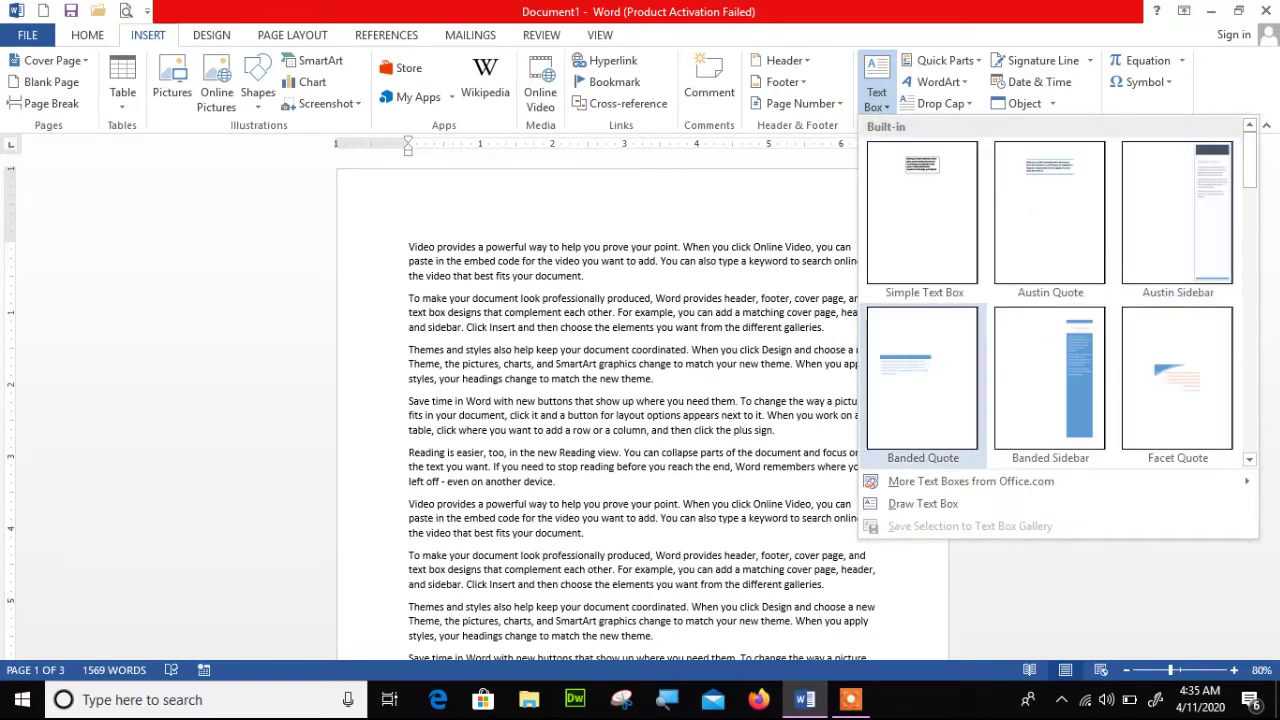
scroll(1249, 170, down, 1)
scroll(1050, 290, down, 1)
scroll(1050, 290, down, 1)
scroll(1050, 290, down, 2)
scroll(1050, 290, up, 2)
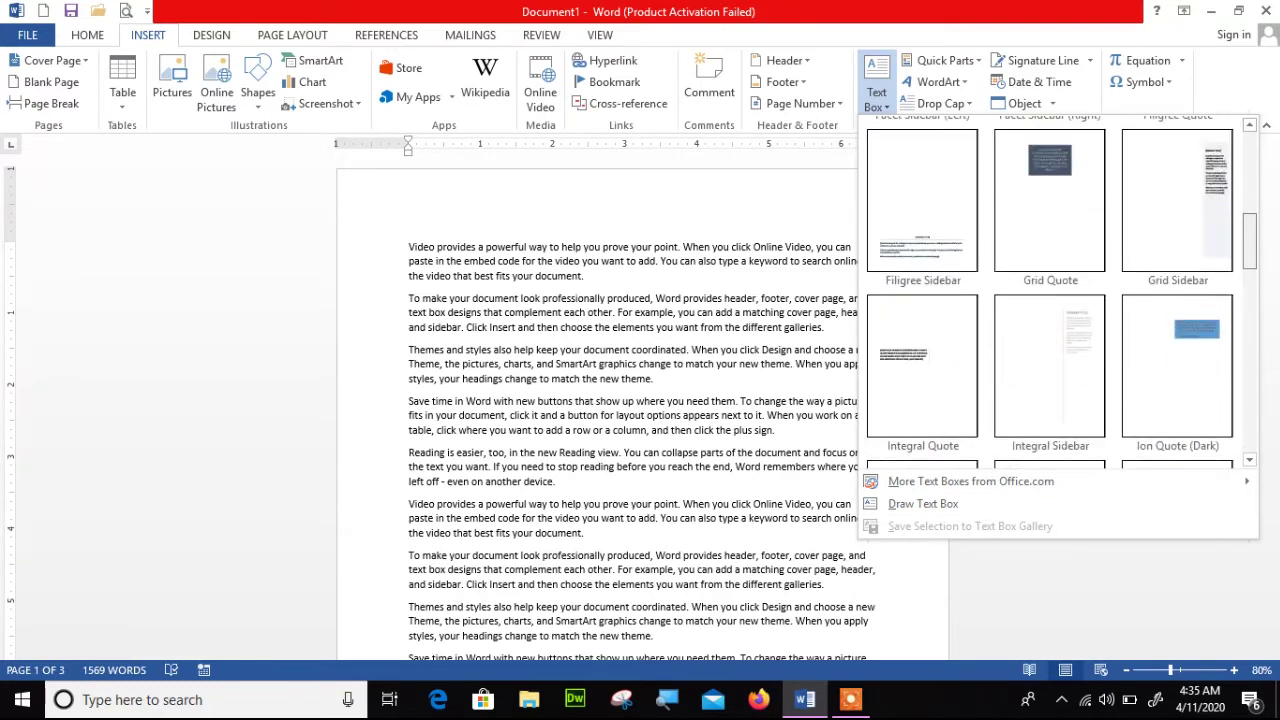
scroll(1050, 290, up, 1)
scroll(1050, 290, up, 1)
scroll(1050, 290, up, 1)
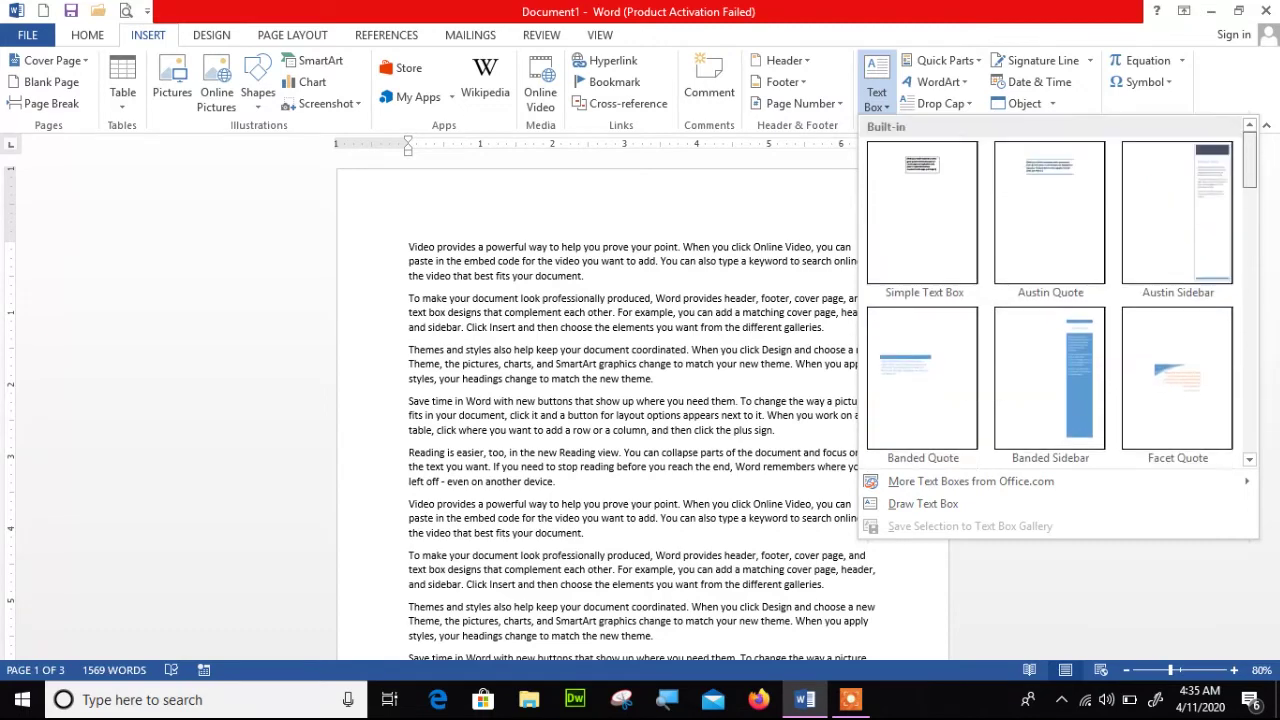
click(922, 200)
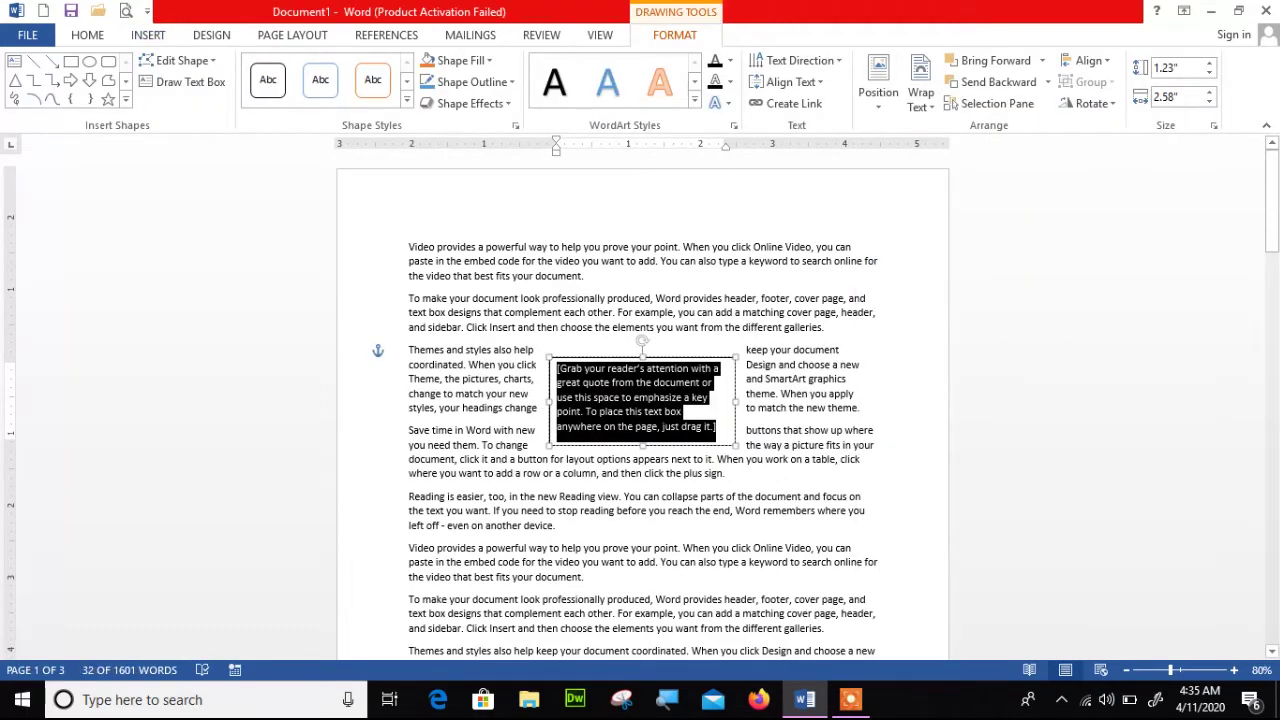
click(712, 474)
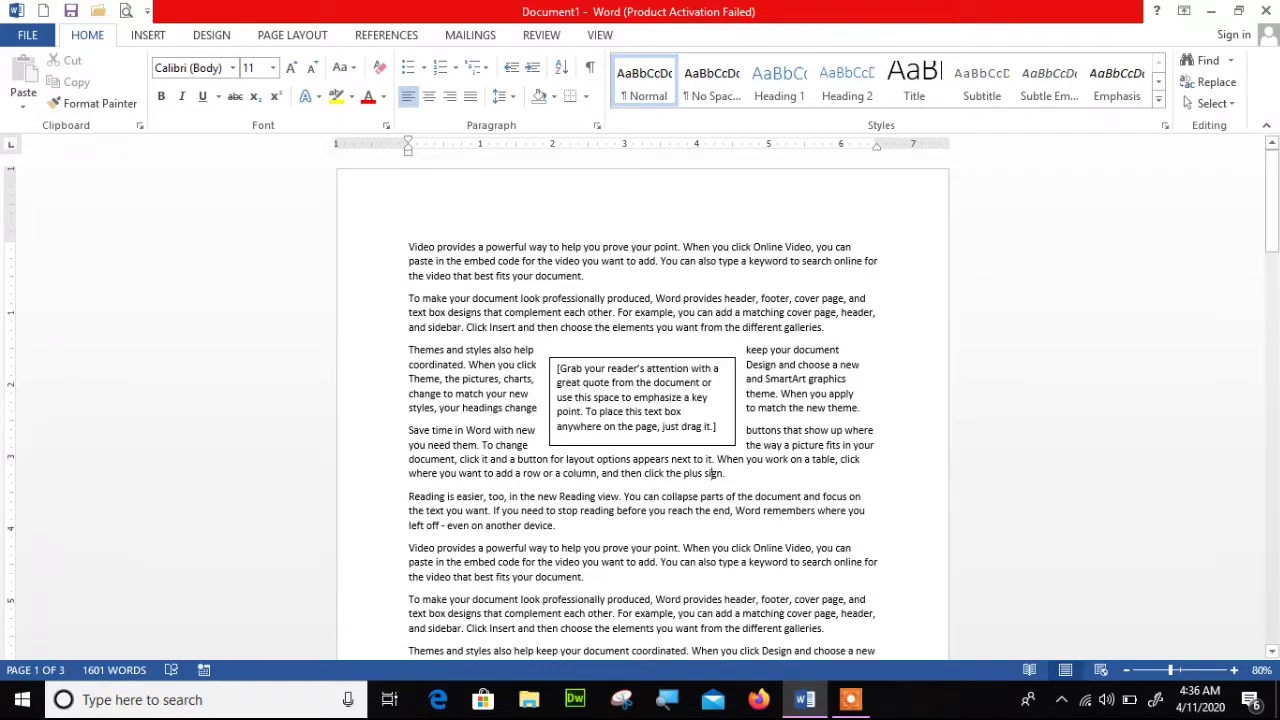
click(700, 446)
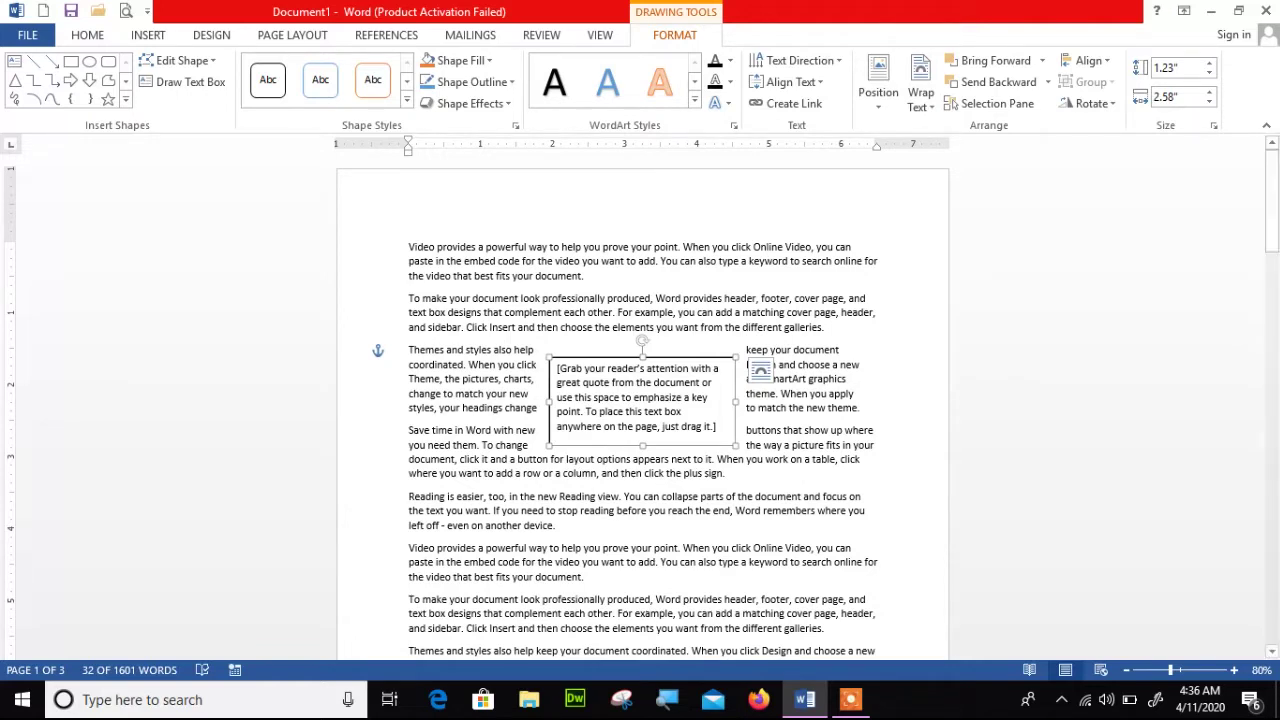
key(Delete)
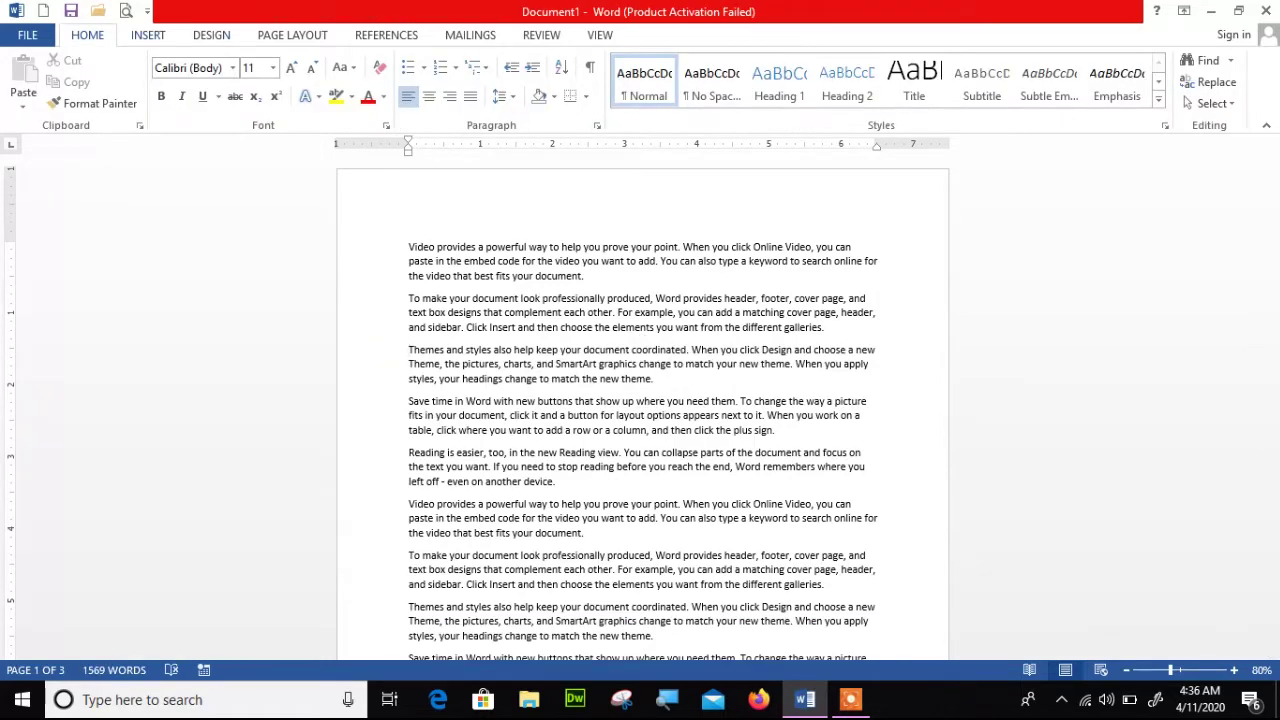
click(148, 35)
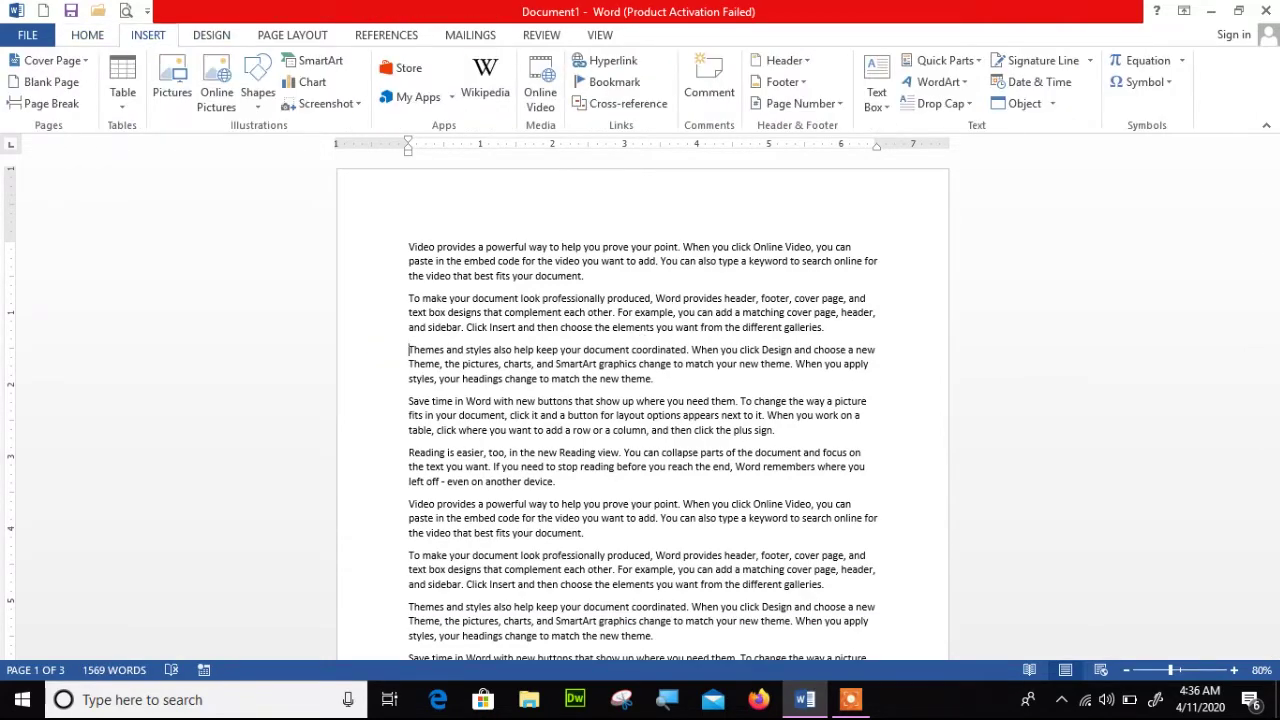
Step: Browse Quick Parts without inserting, then add a blank line above the first paragraph
click(408, 350)
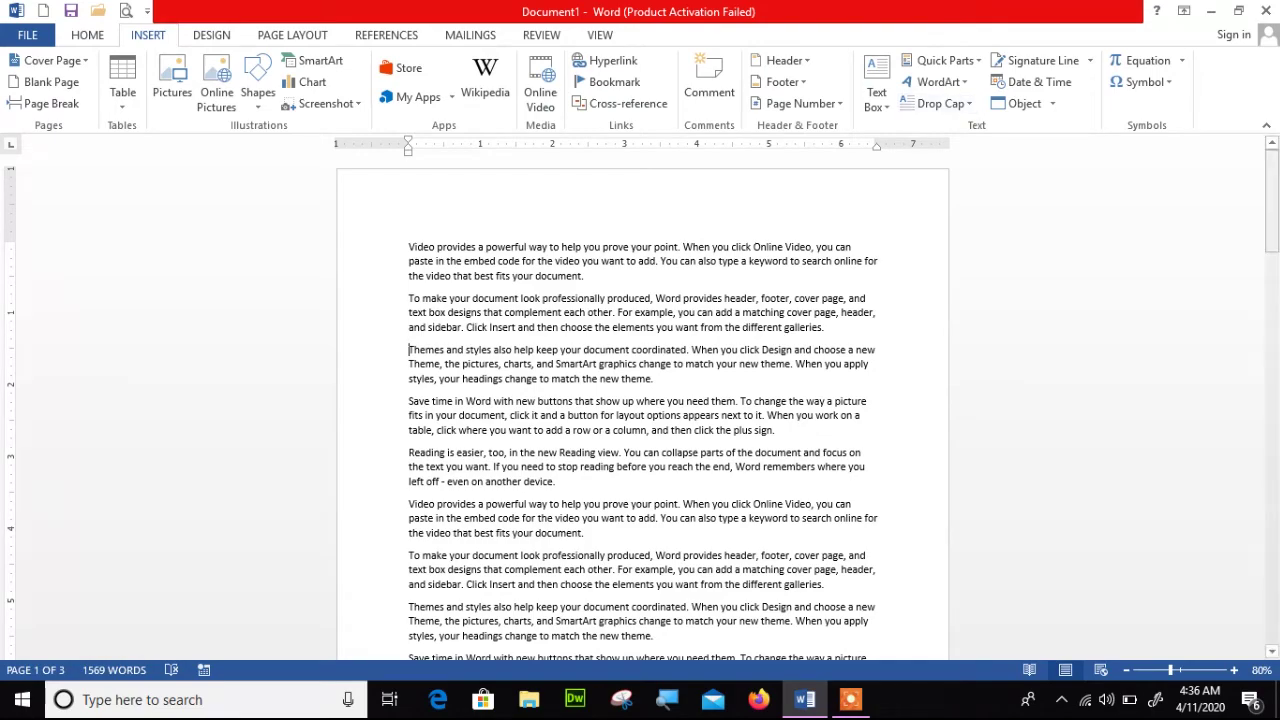
drag(1271, 230, 1271, 384)
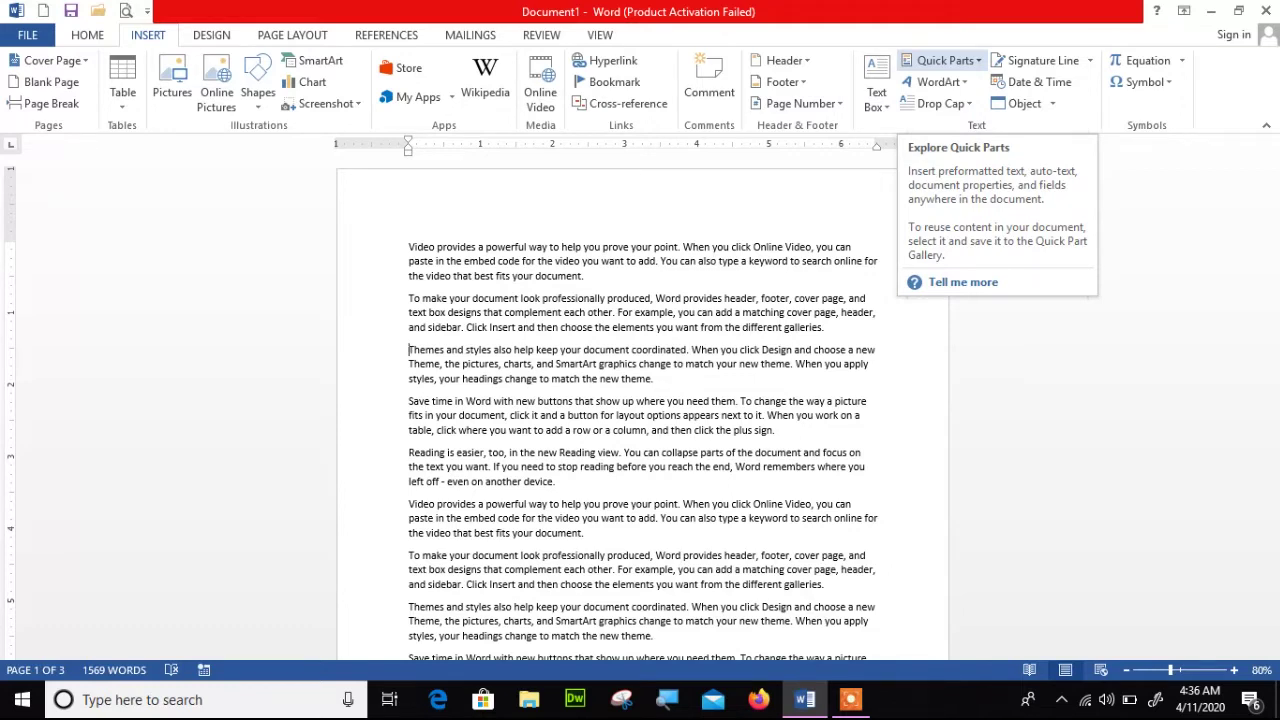
click(783, 244)
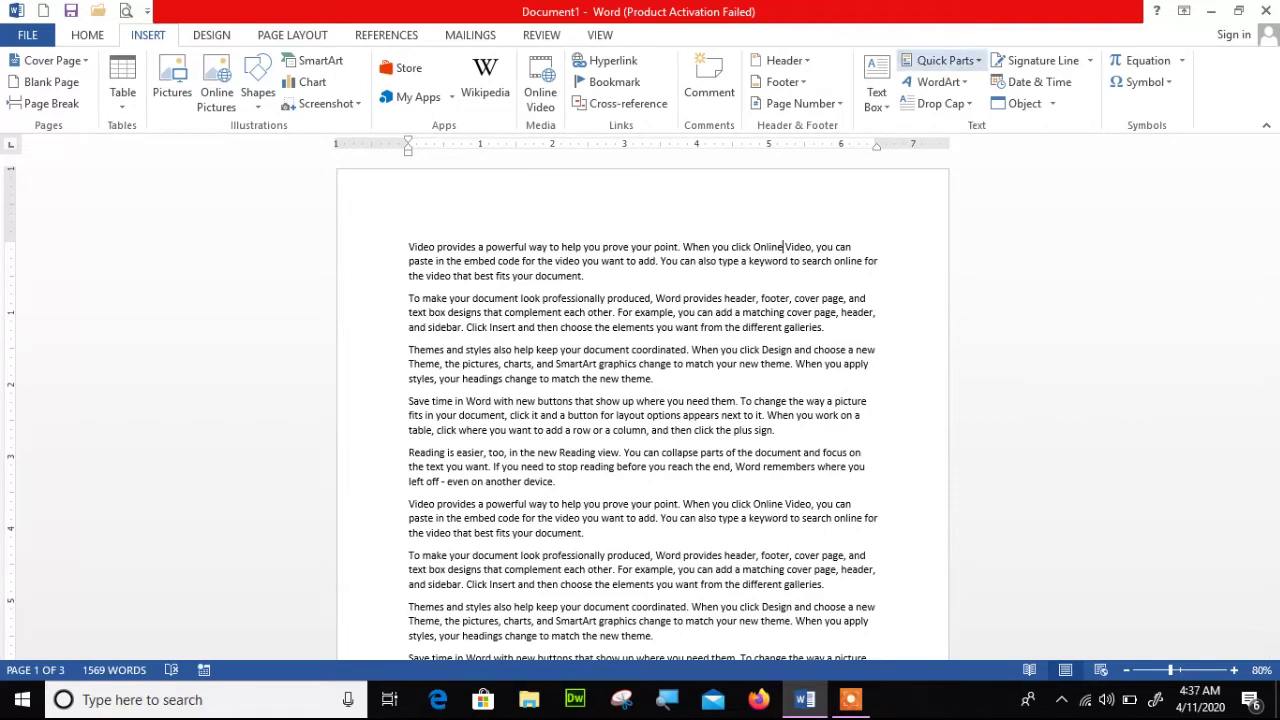
click(940, 60)
mouse_move(950, 85)
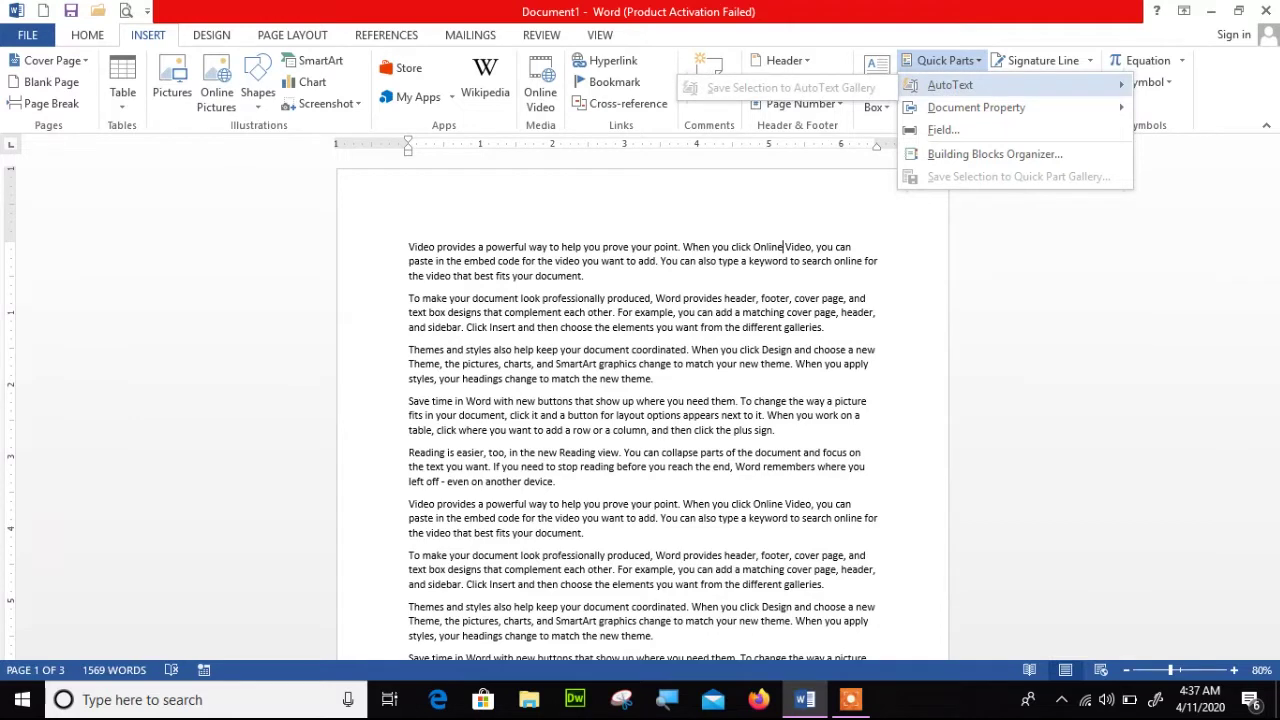
mouse_move(976, 107)
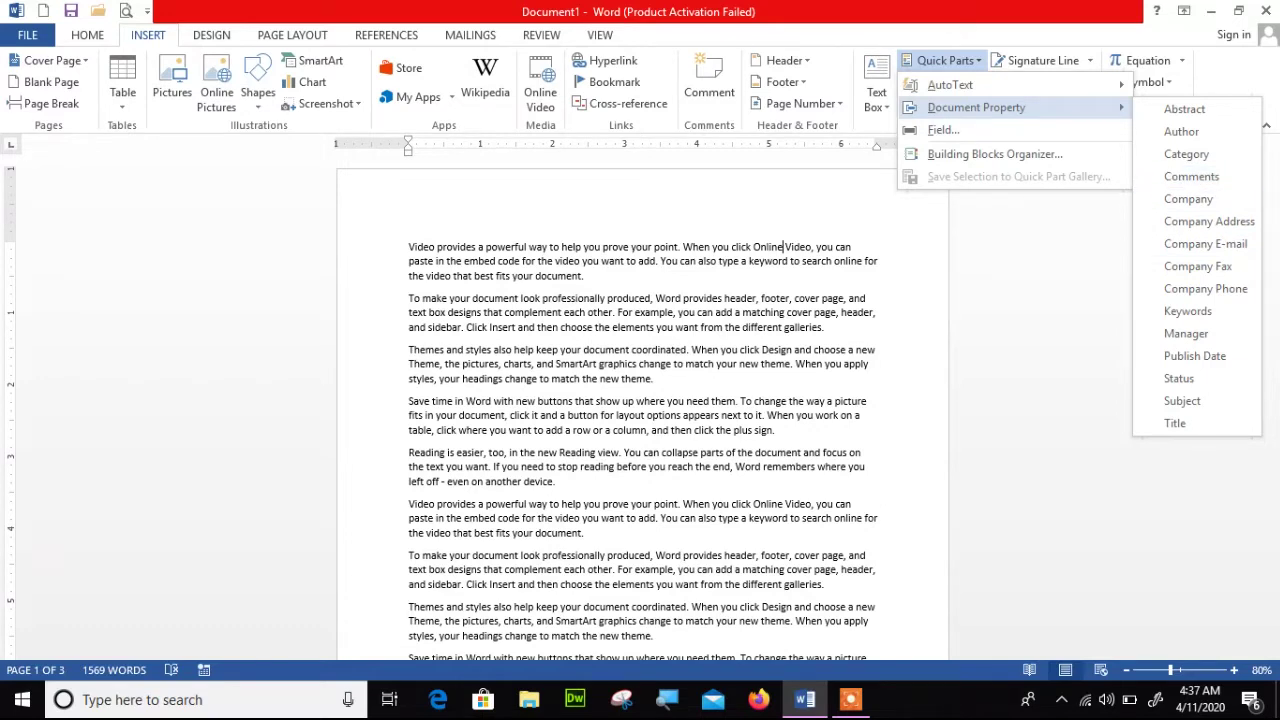
click(515, 253)
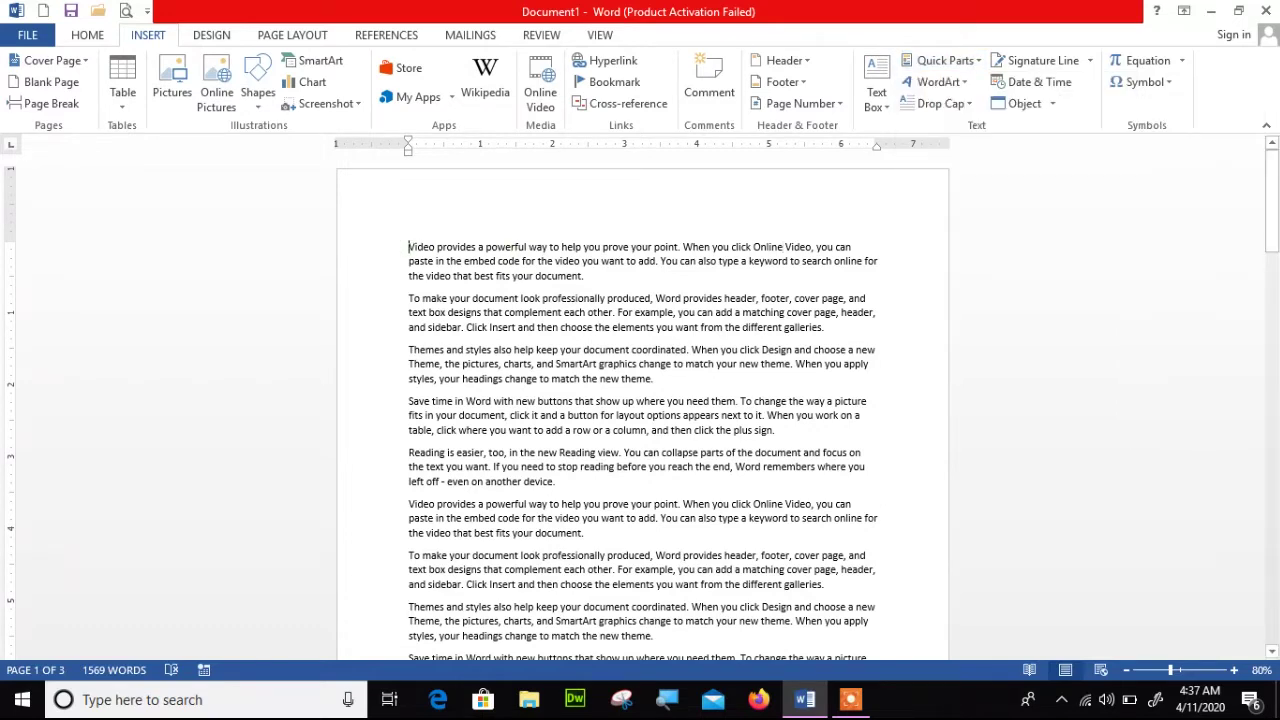
key(Return)
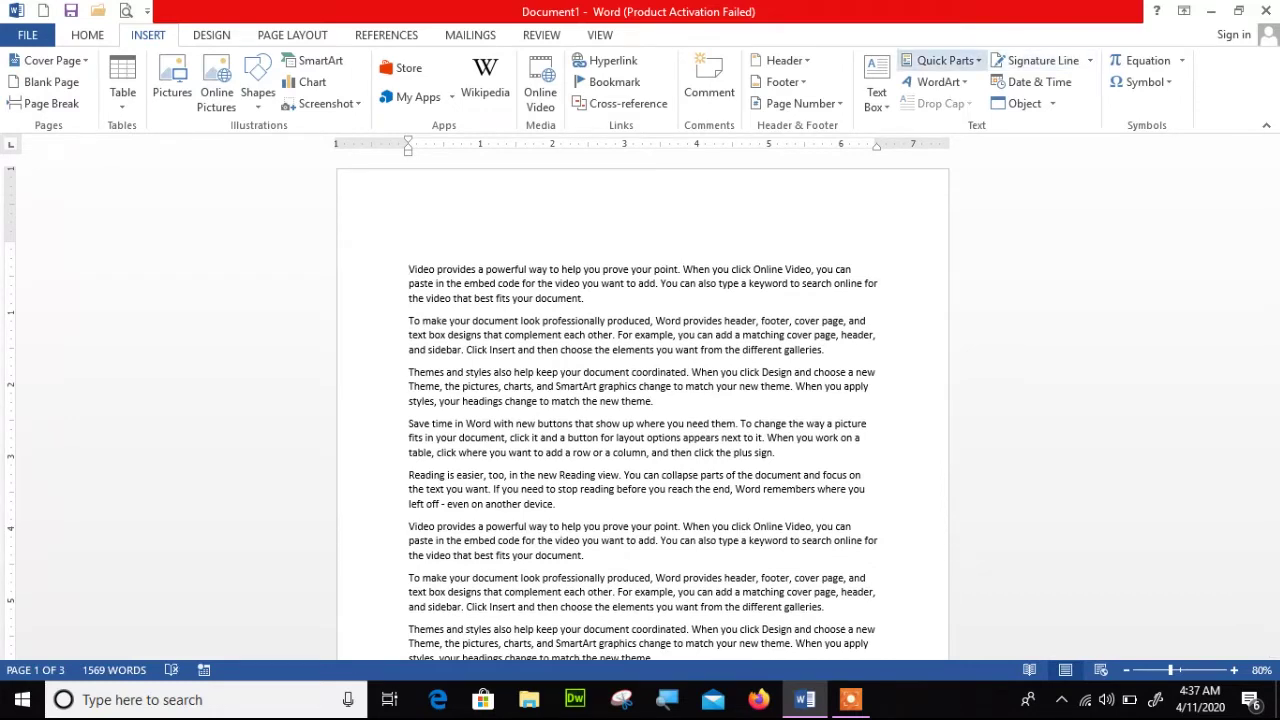
Step: Insert a Company document property field and fill in the company name
click(945, 60)
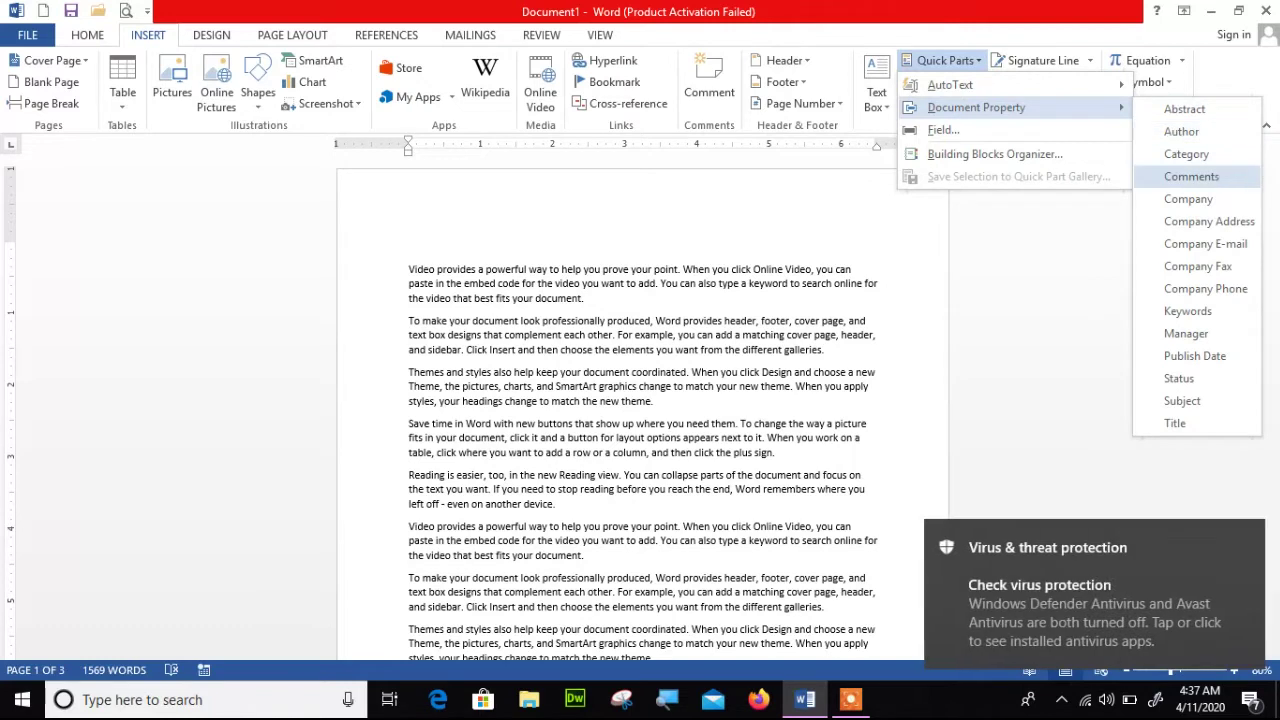
click(1153, 197)
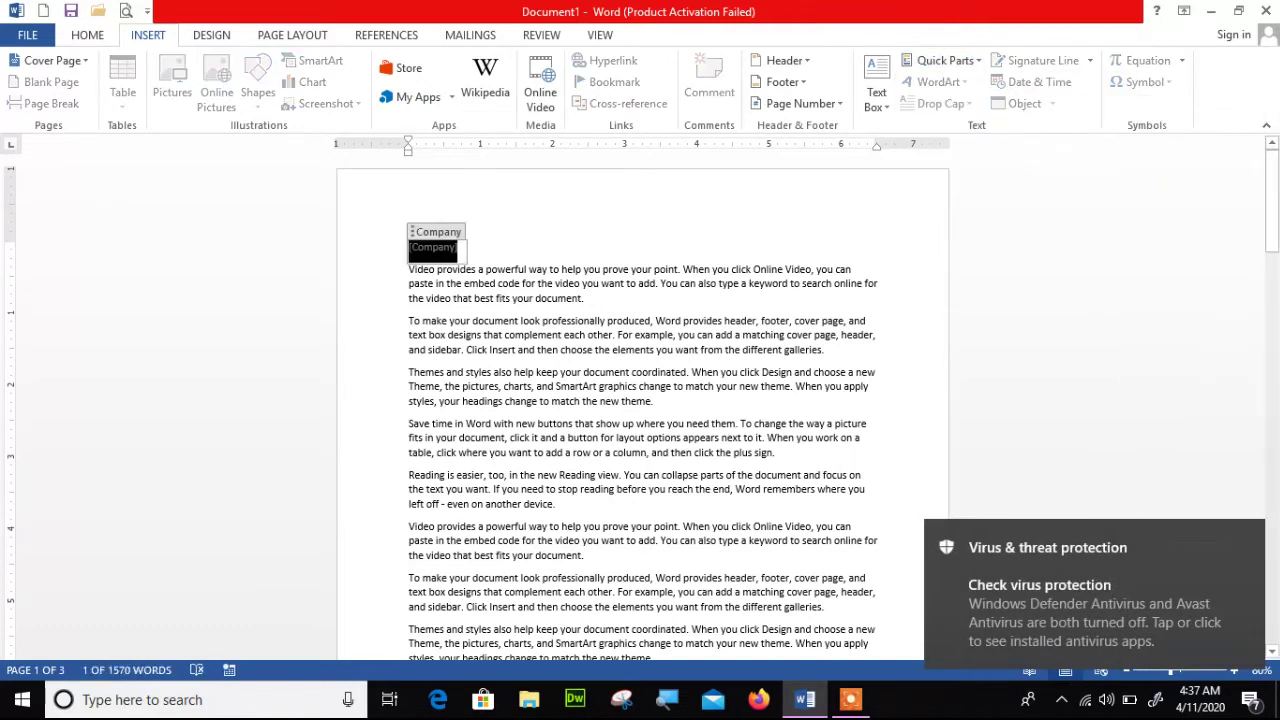
key(BackSpace)
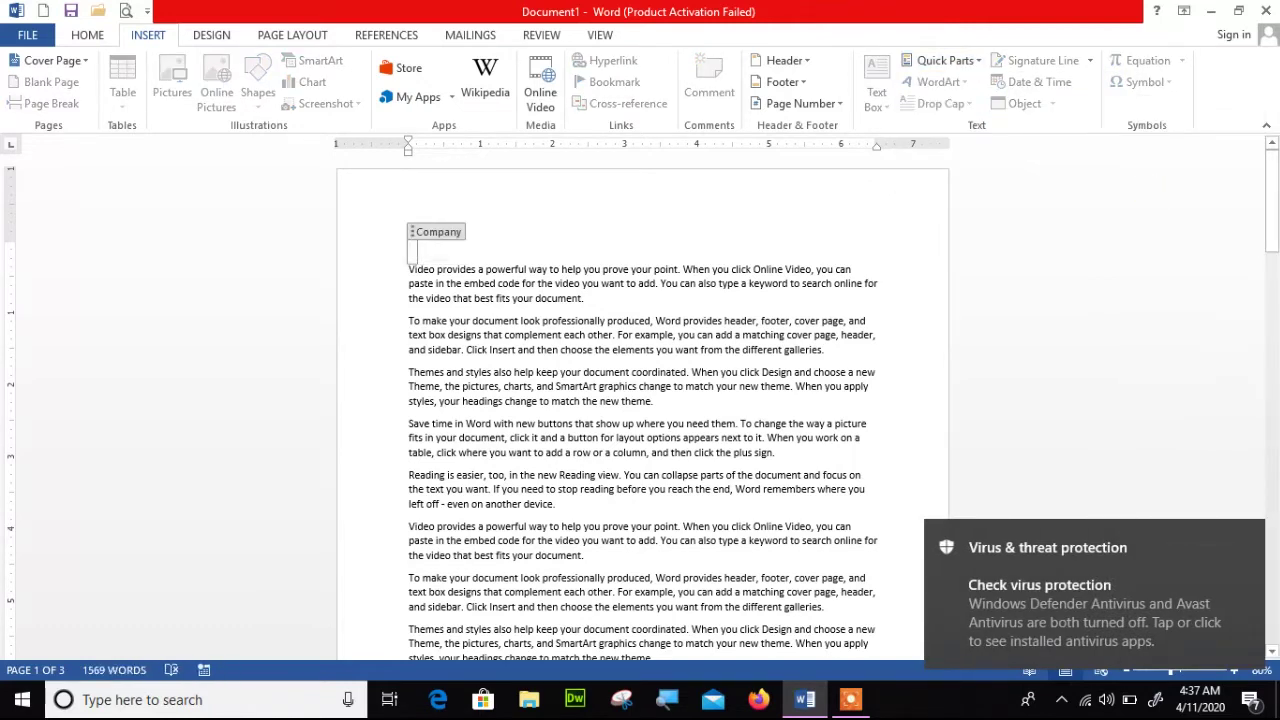
text(Sam)
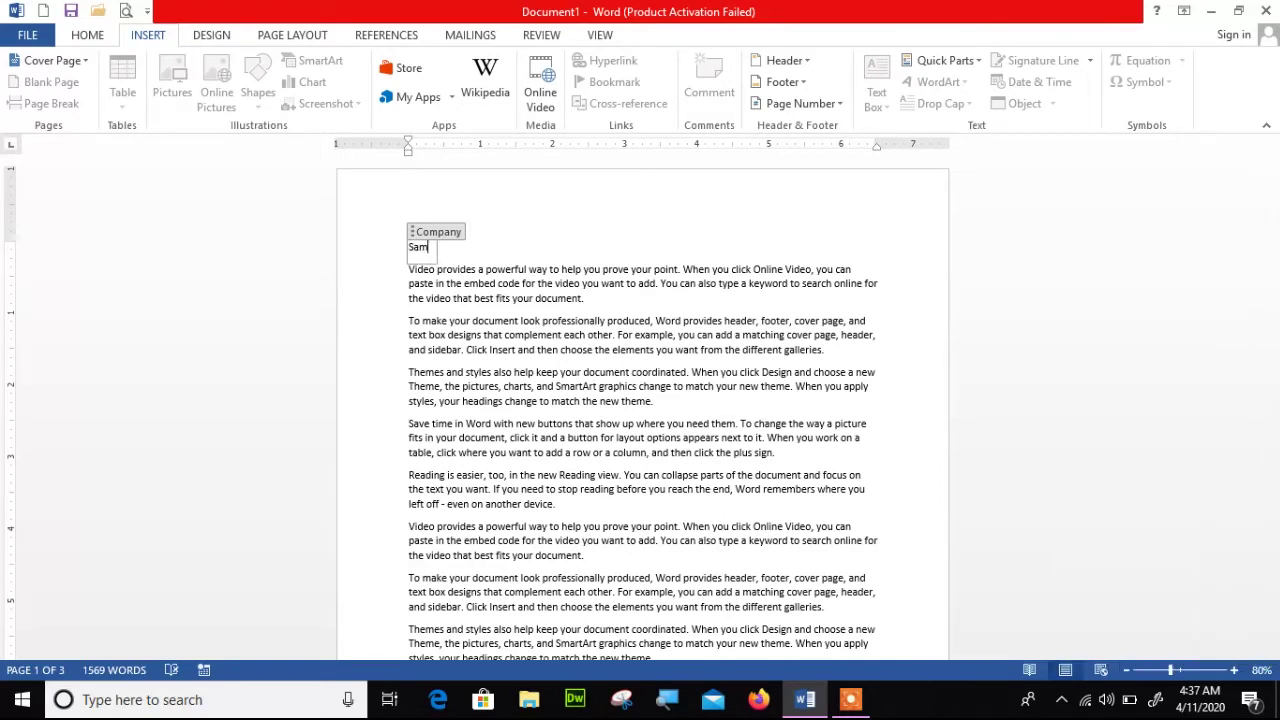
text(eer tiles & )
text(Co.)
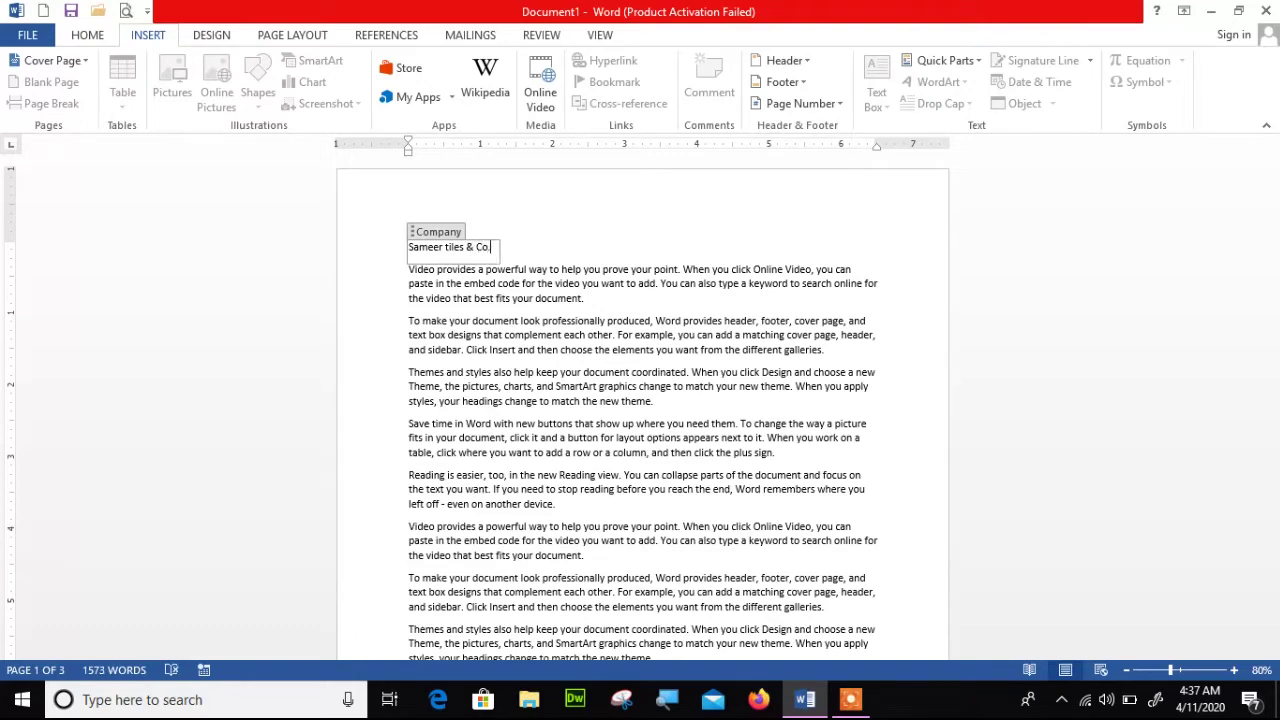
Step: Select the company name line at the top of the document
key(ctrl+a)
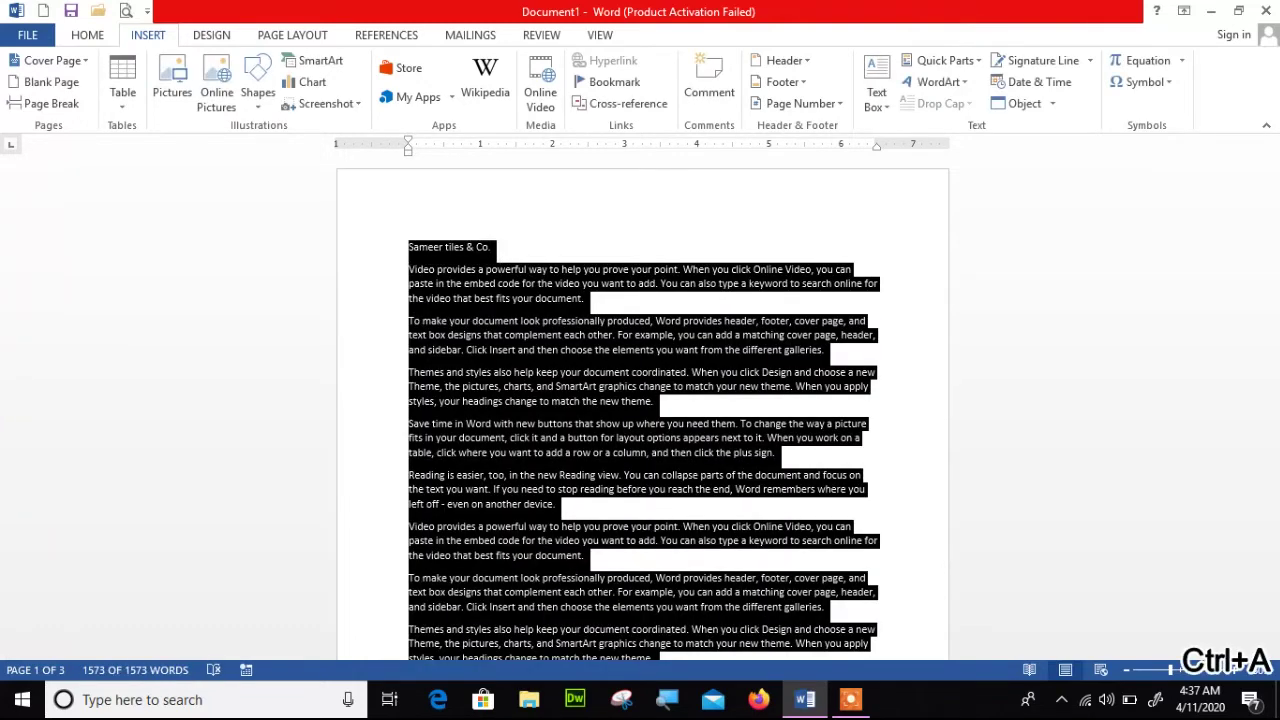
double_click(482, 247)
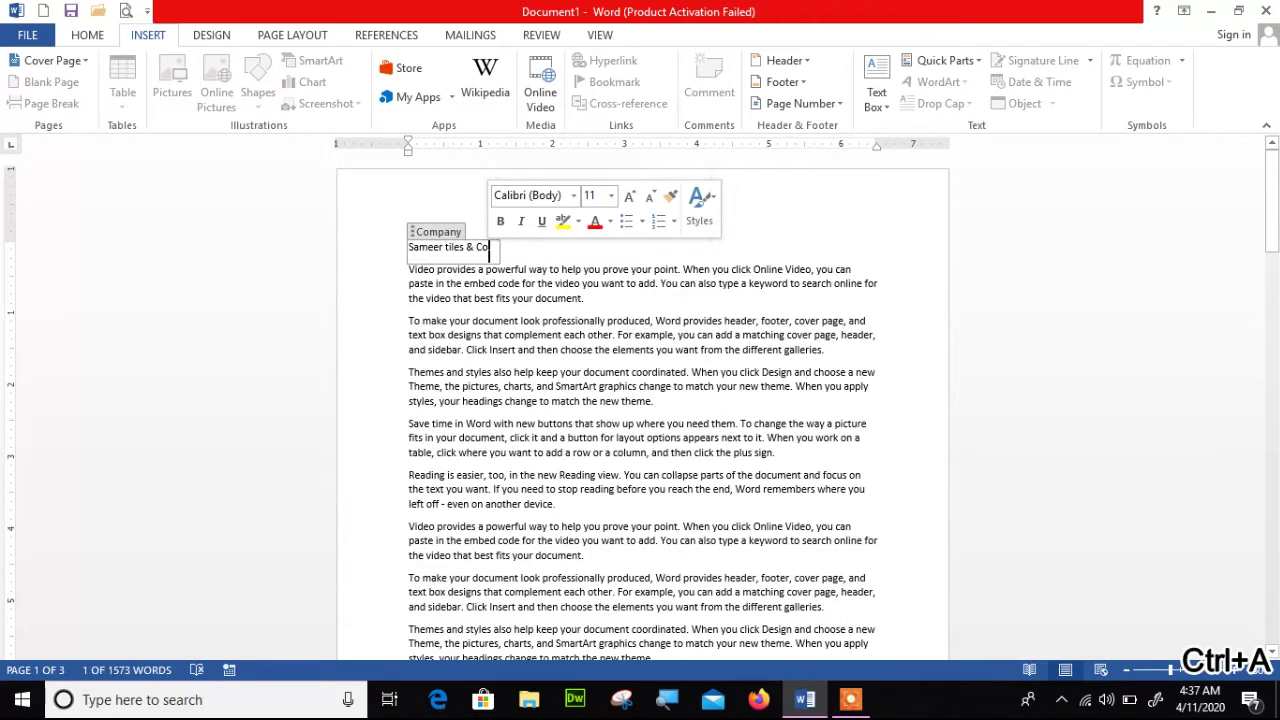
drag(489, 247, 408, 247)
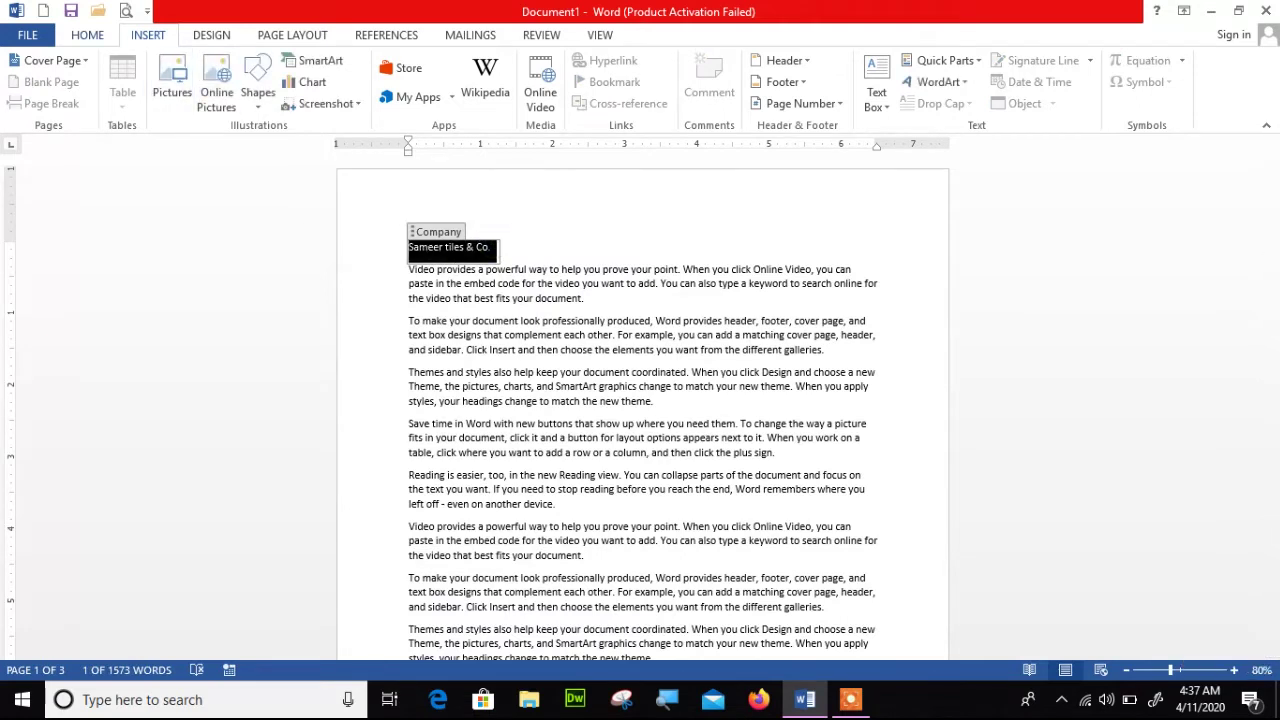
Step: Make the company name line bold, italic and 12 pt
click(87, 35)
click(161, 96)
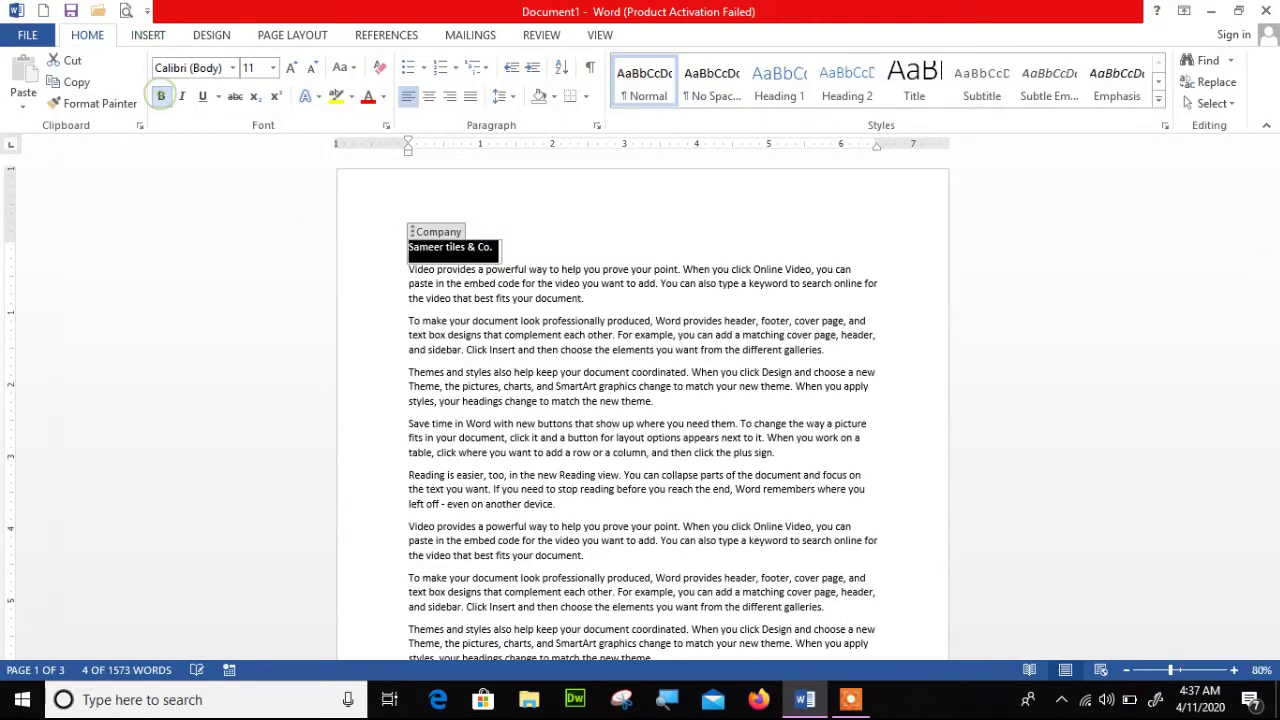
click(182, 96)
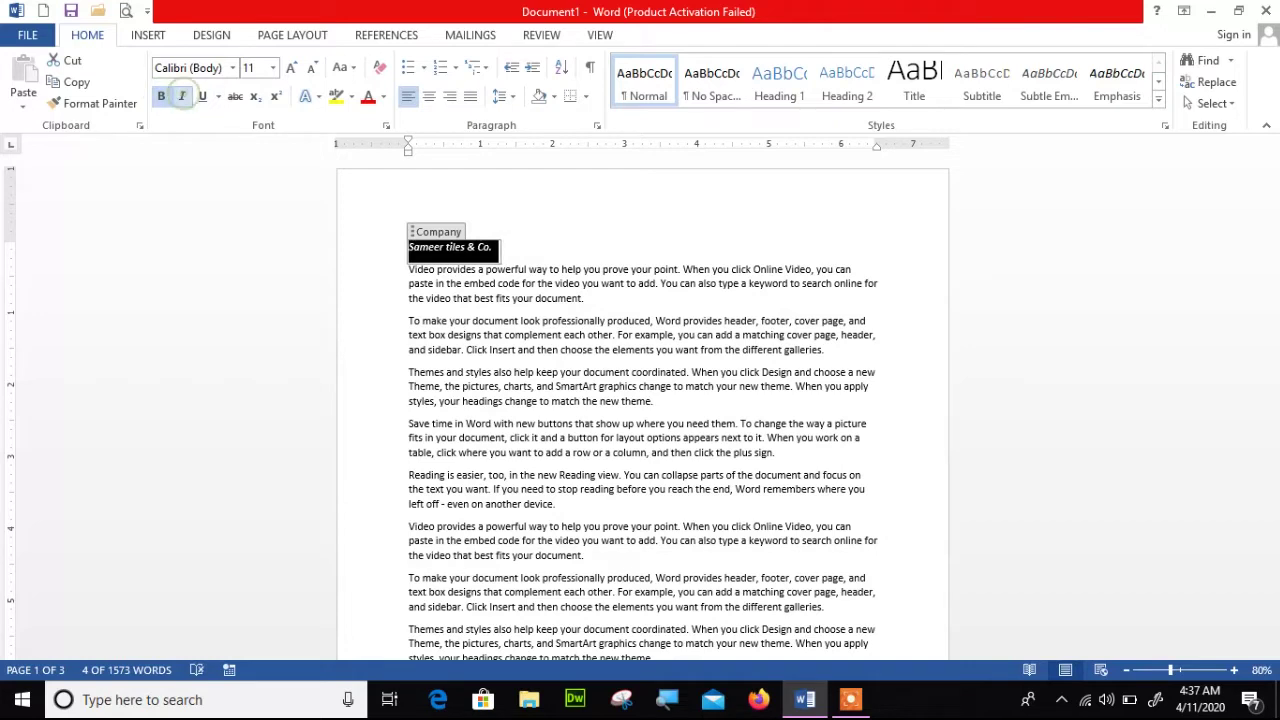
click(291, 67)
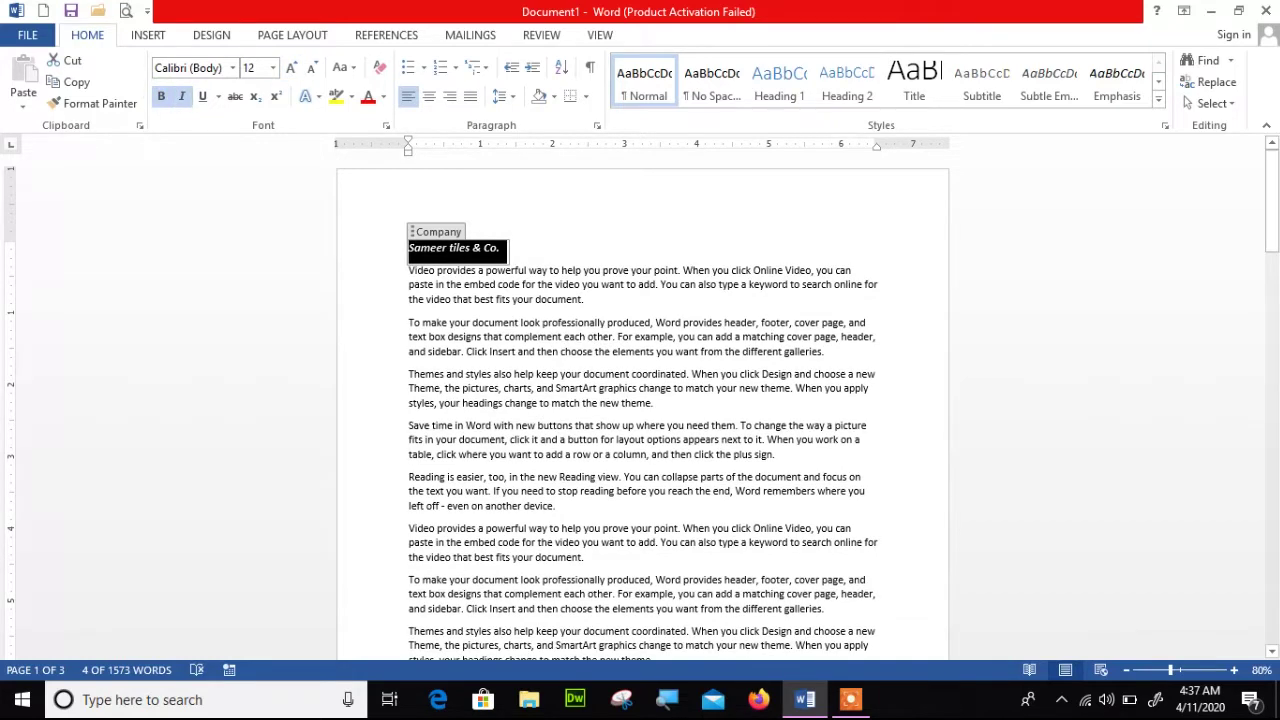
click(541, 439)
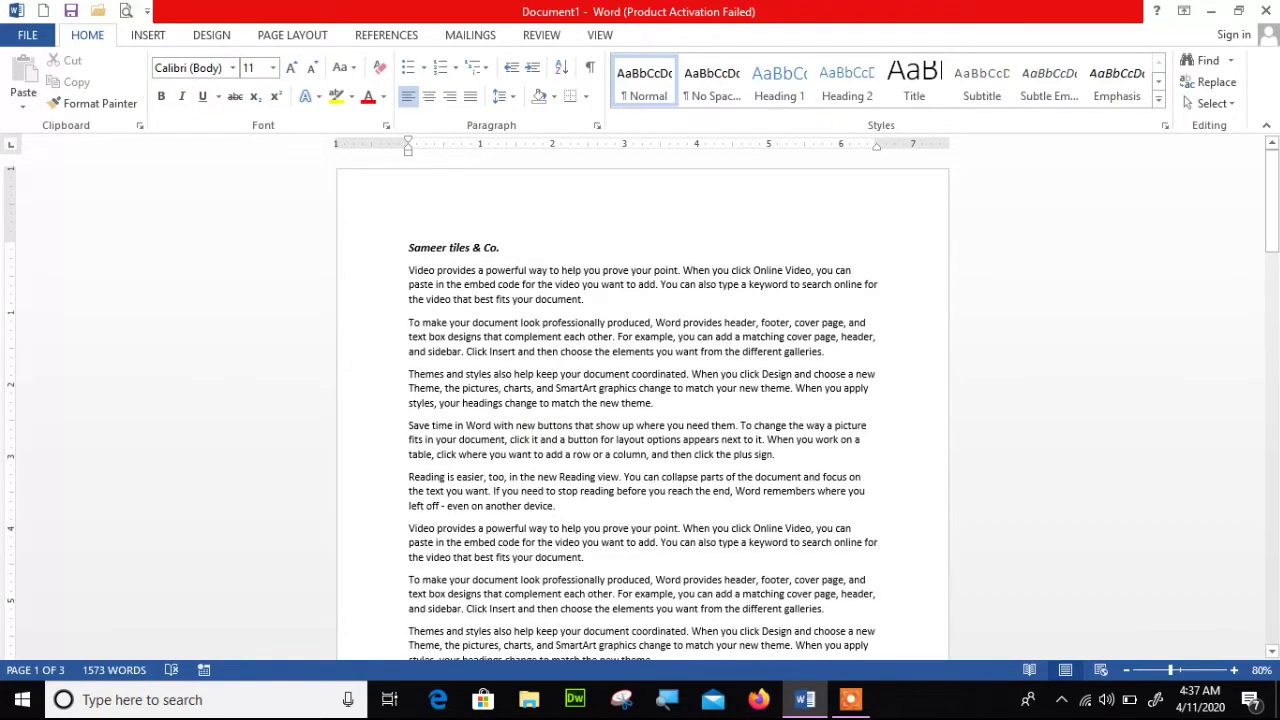
Step: Remove the stray space in 'your' in the Themes paragraph and paste the copied content
click(580, 374)
key(BackSpace)
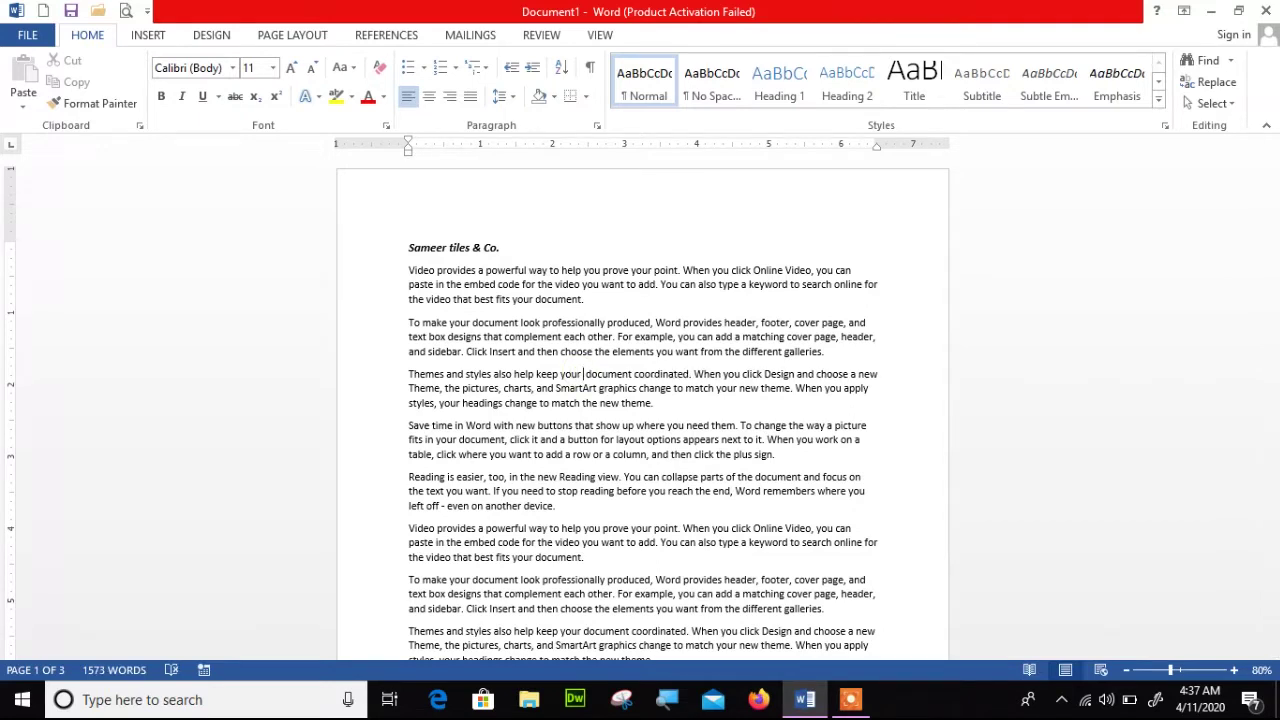
key(ctrl+v)
Step: Insert the Company property after 'your' in the Themes paragraph
click(147, 34)
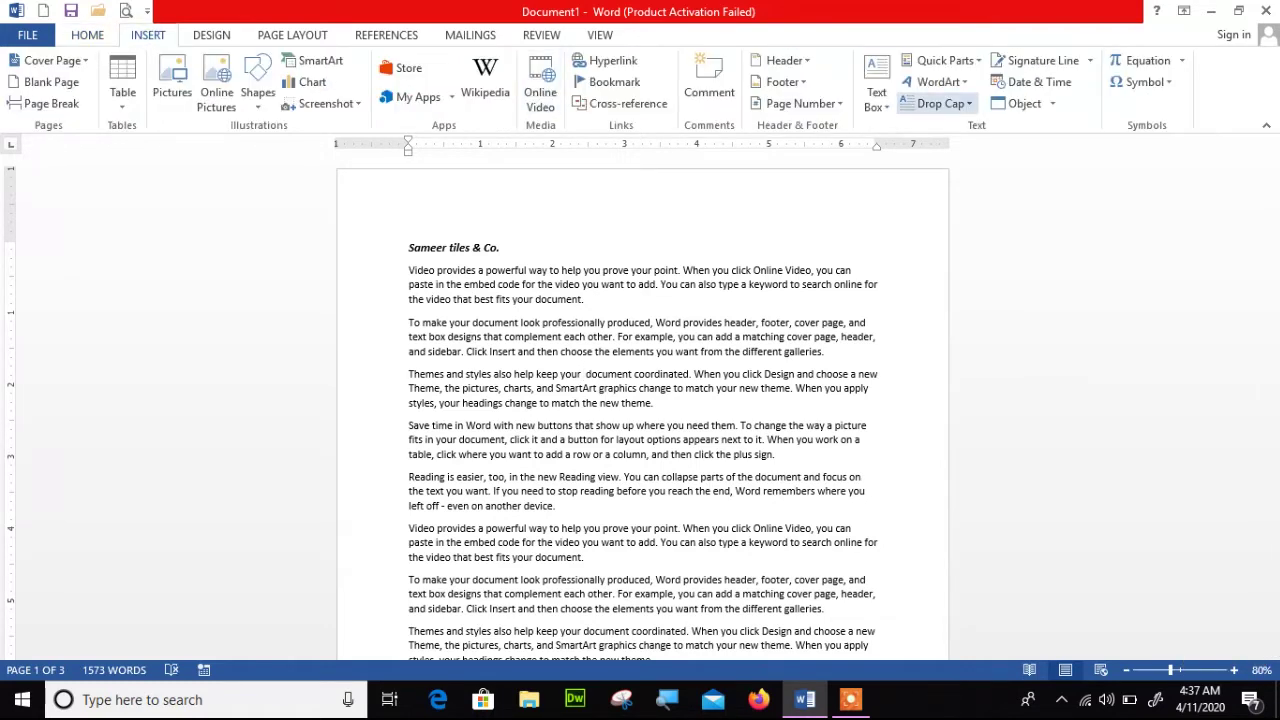
click(945, 60)
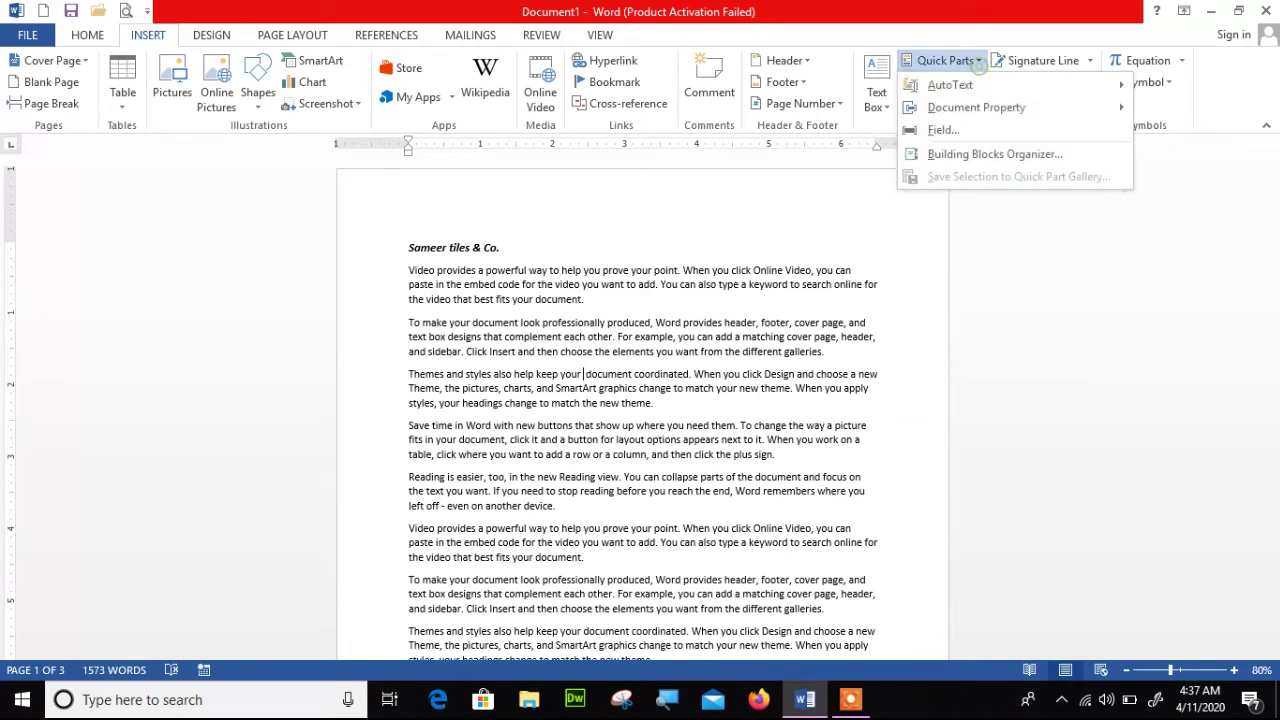
mouse_move(1000, 107)
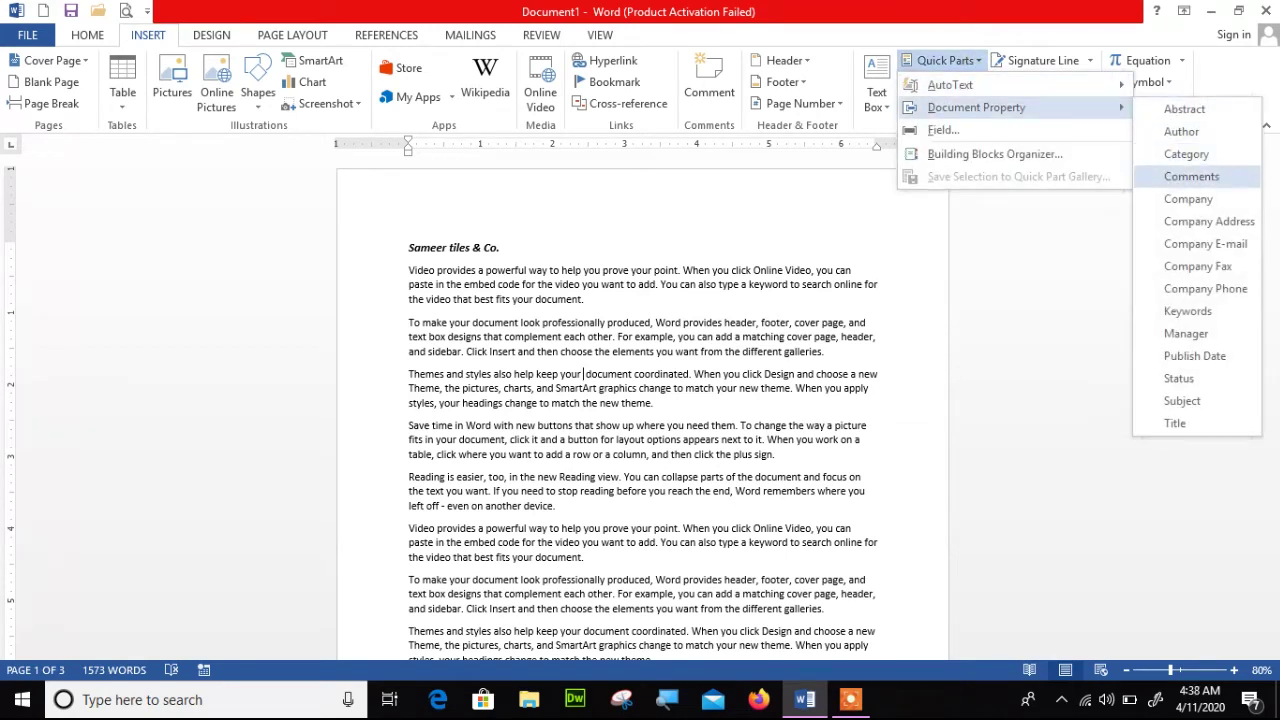
click(1172, 197)
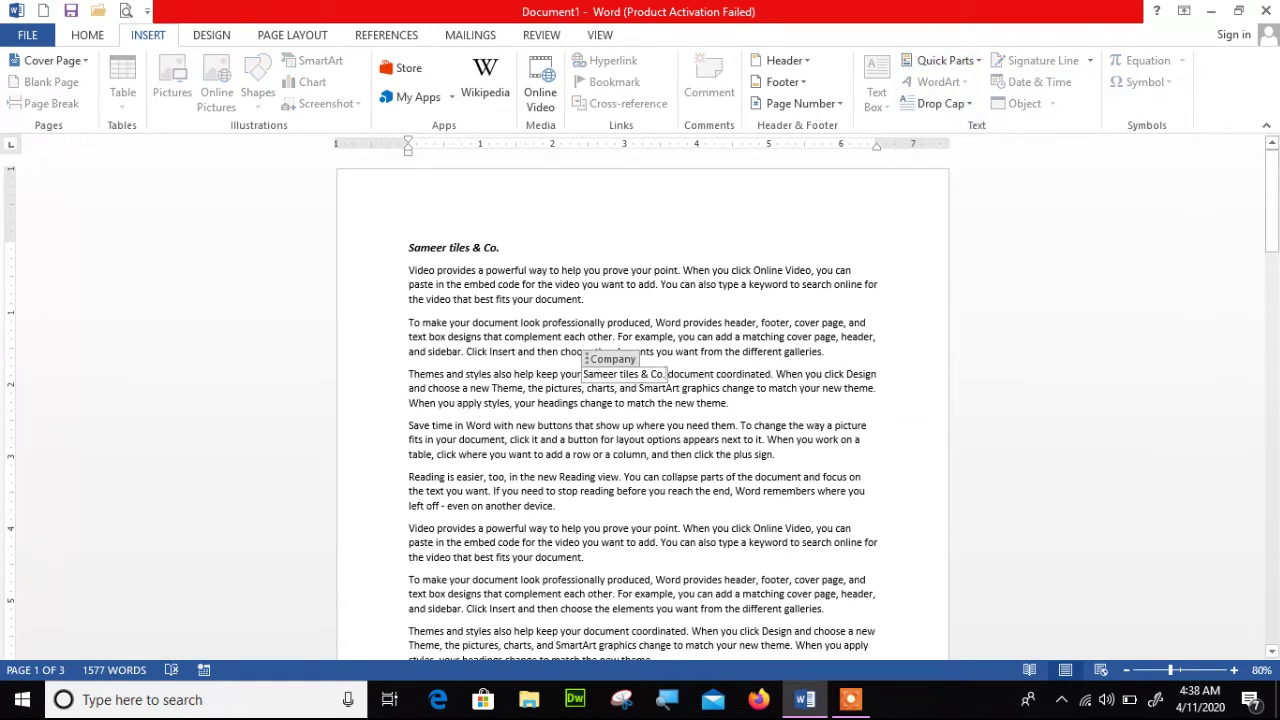
click(863, 439)
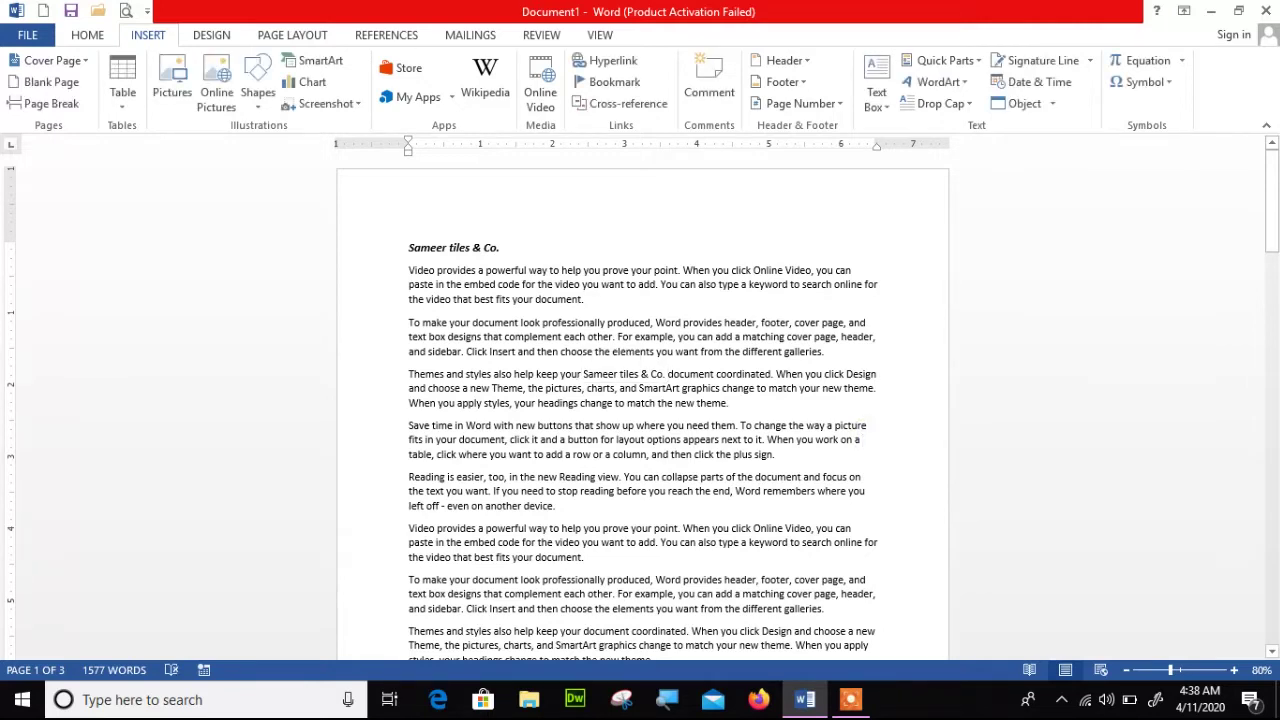
Step: Insert the Company property after 'your' in the sixth paragraph
click(652, 528)
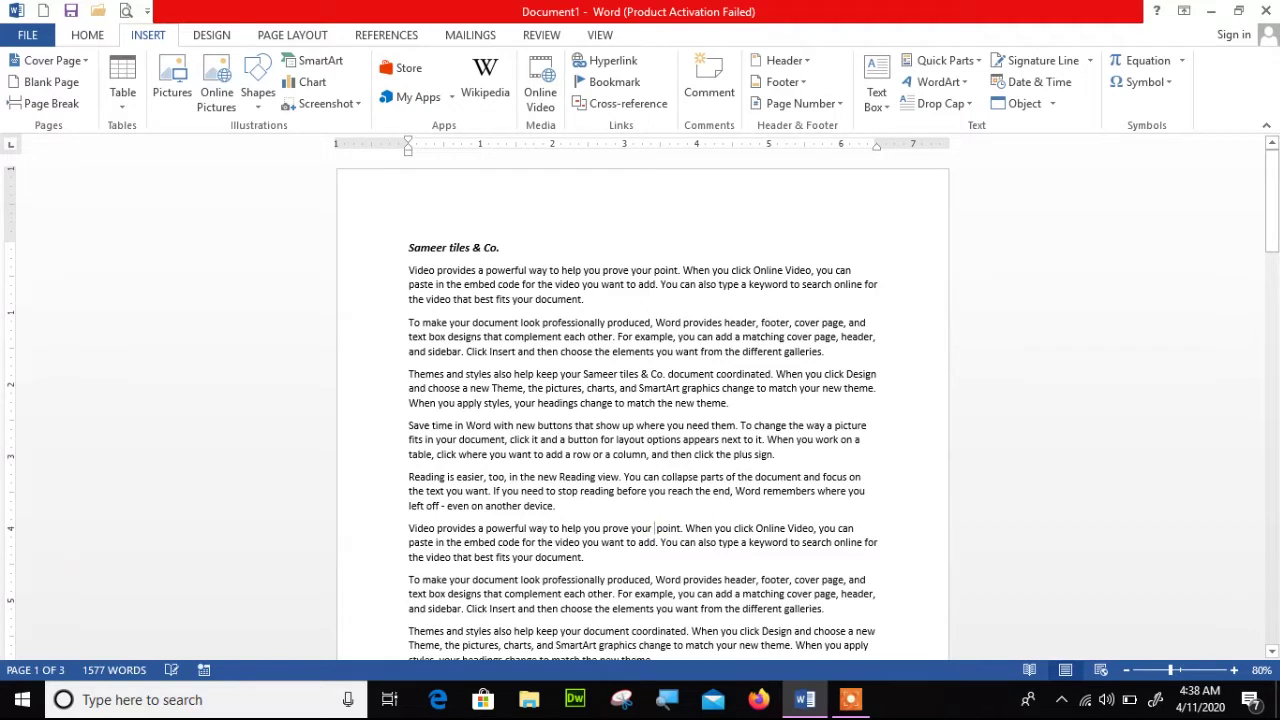
click(945, 60)
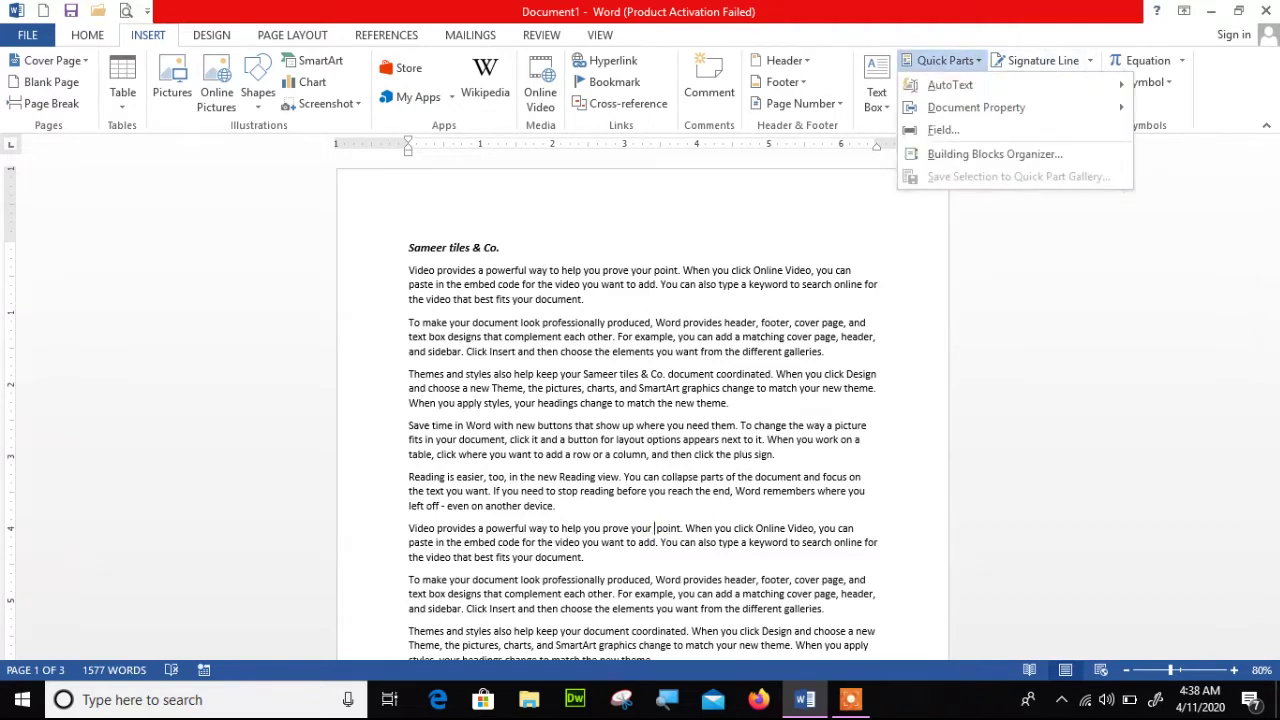
mouse_move(976, 107)
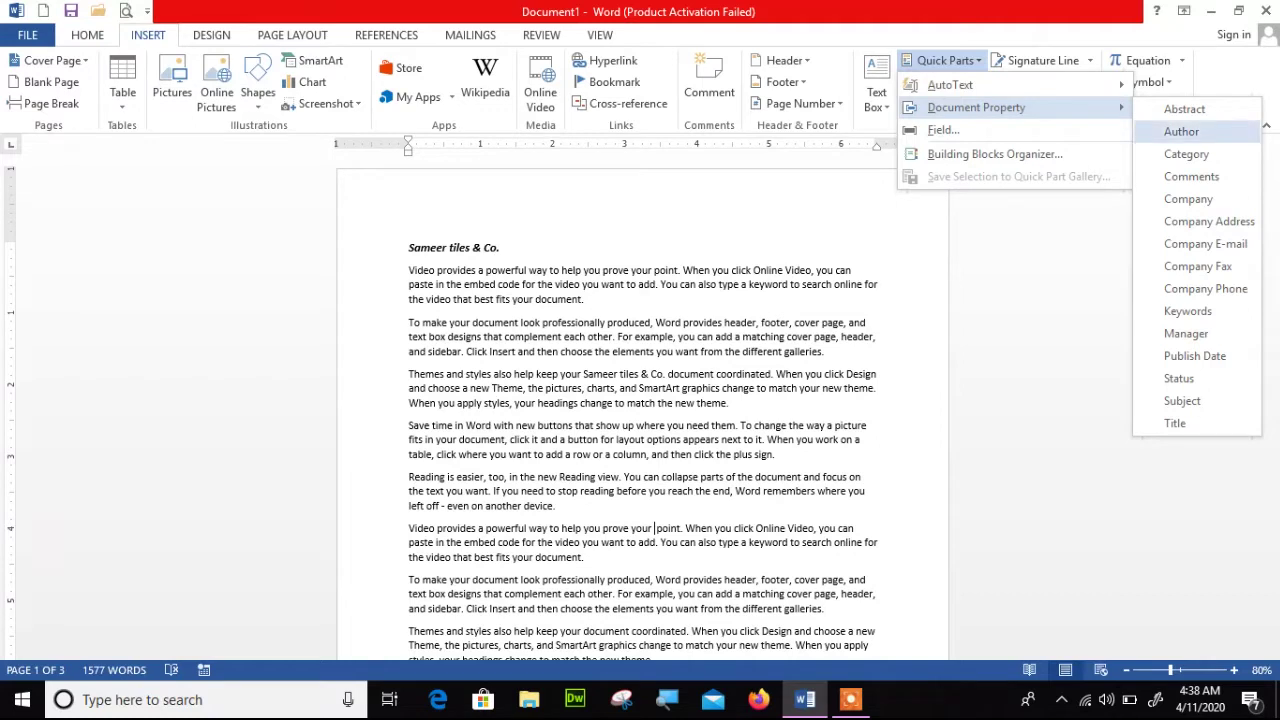
click(1210, 199)
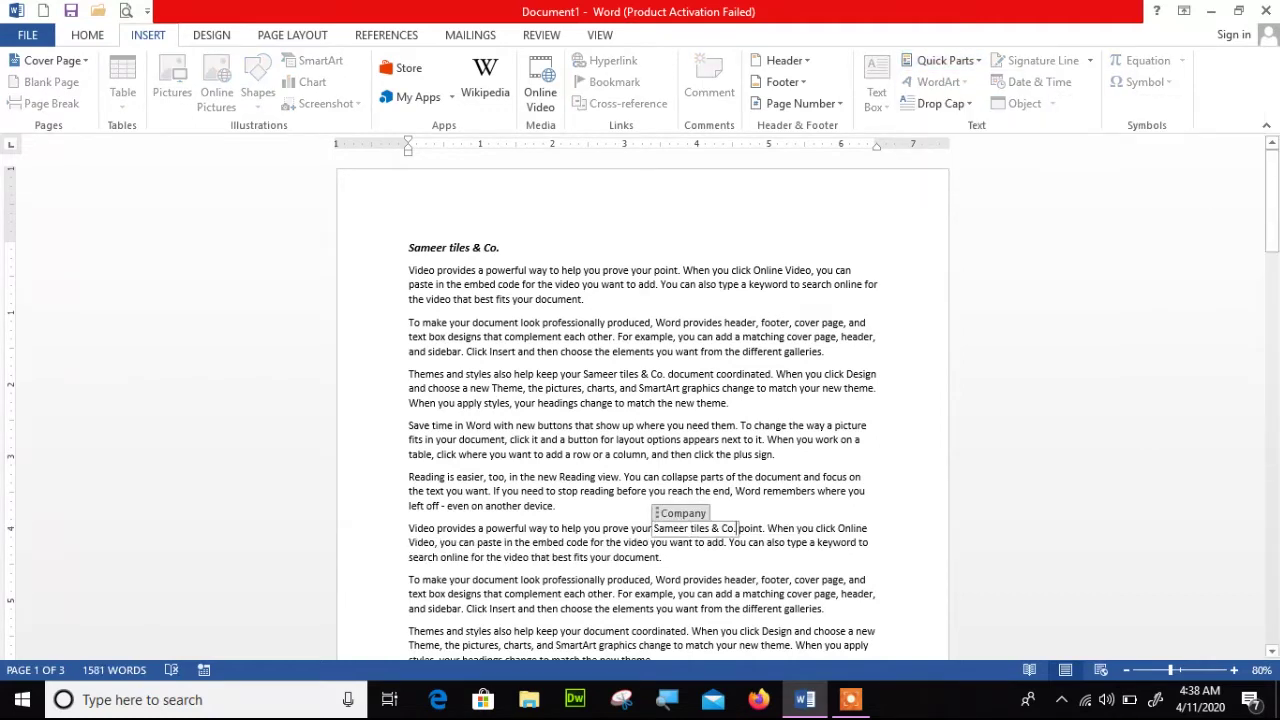
click(798, 322)
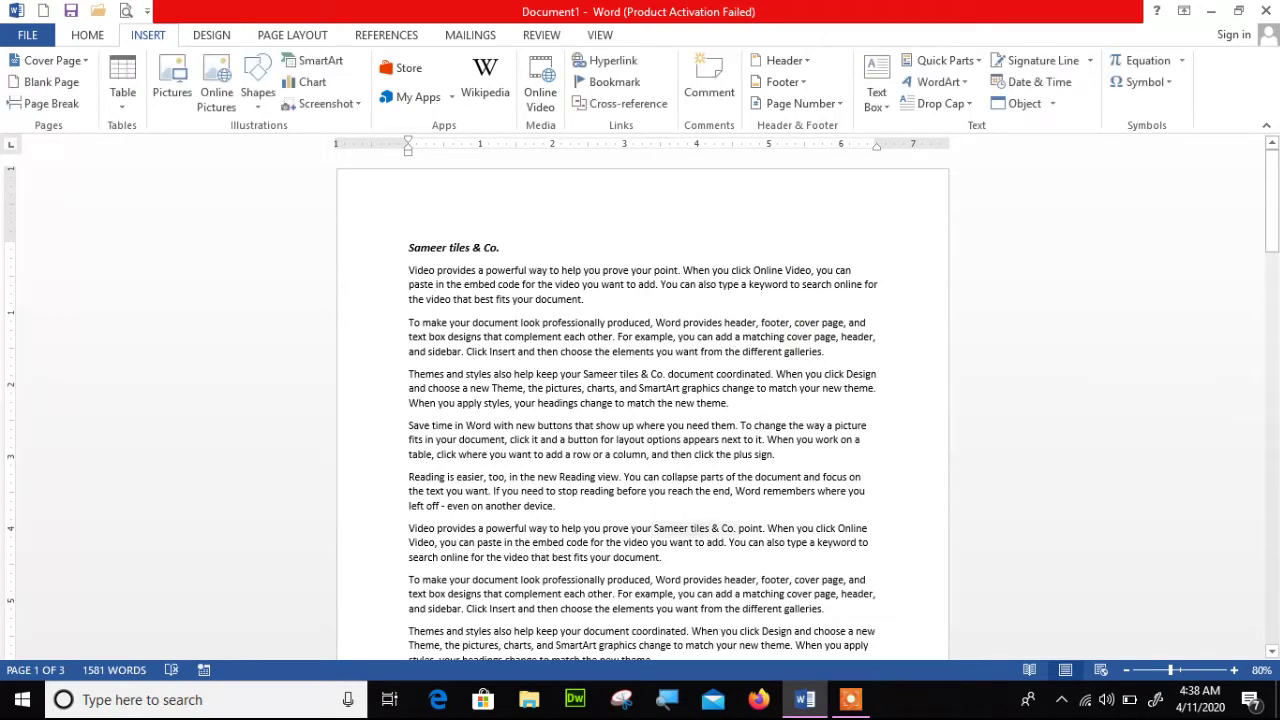
click(663, 528)
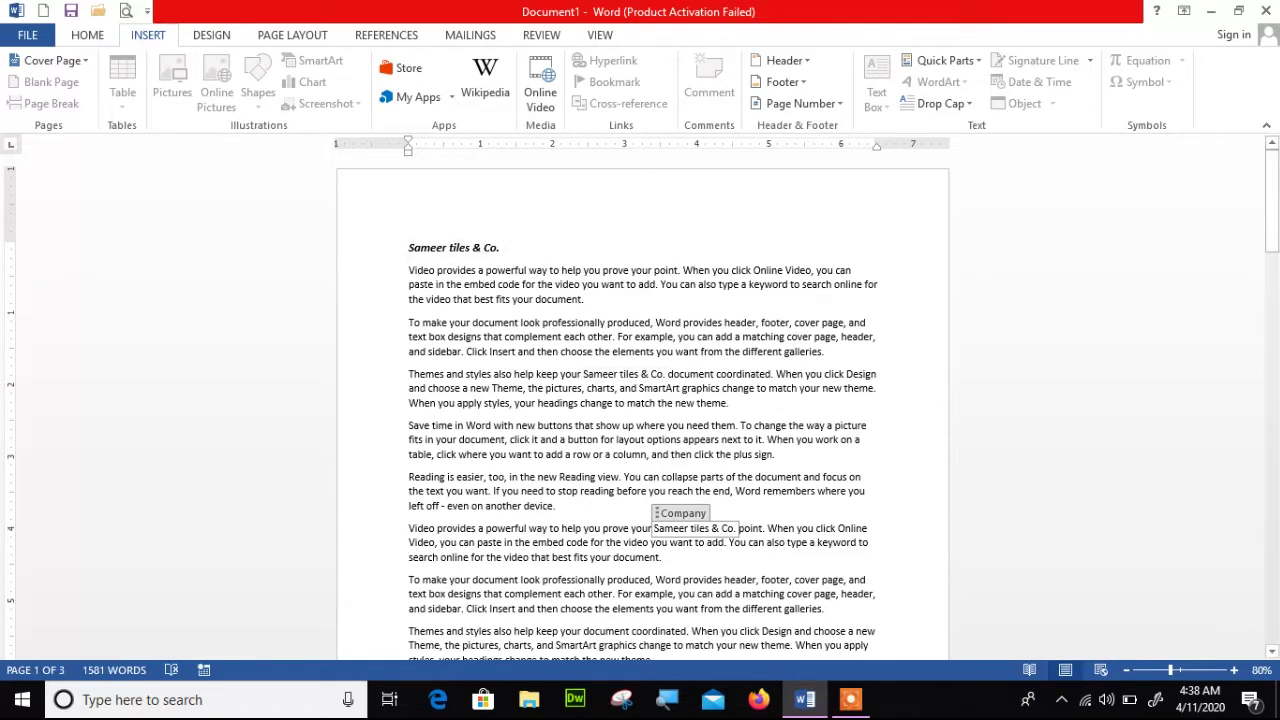
click(742, 489)
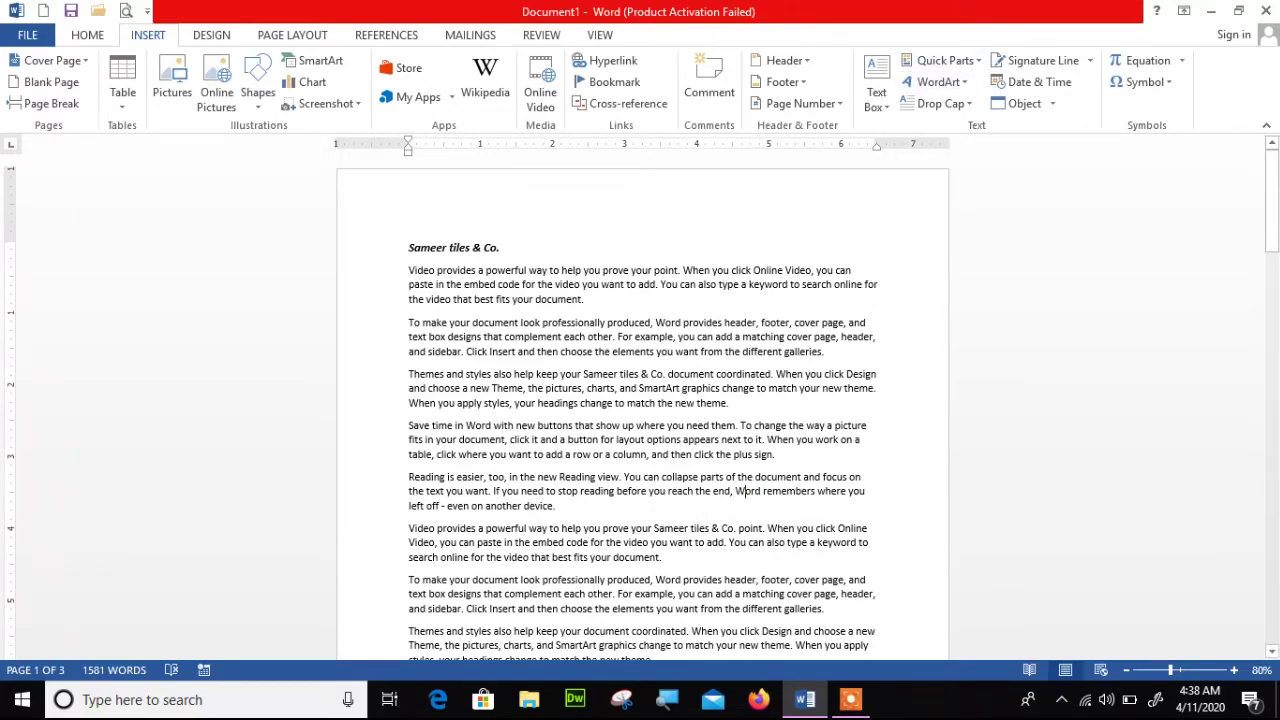
Step: Select the line 'the video that best fits your document'
click(410, 270)
click(409, 322)
drag(408, 299, 582, 299)
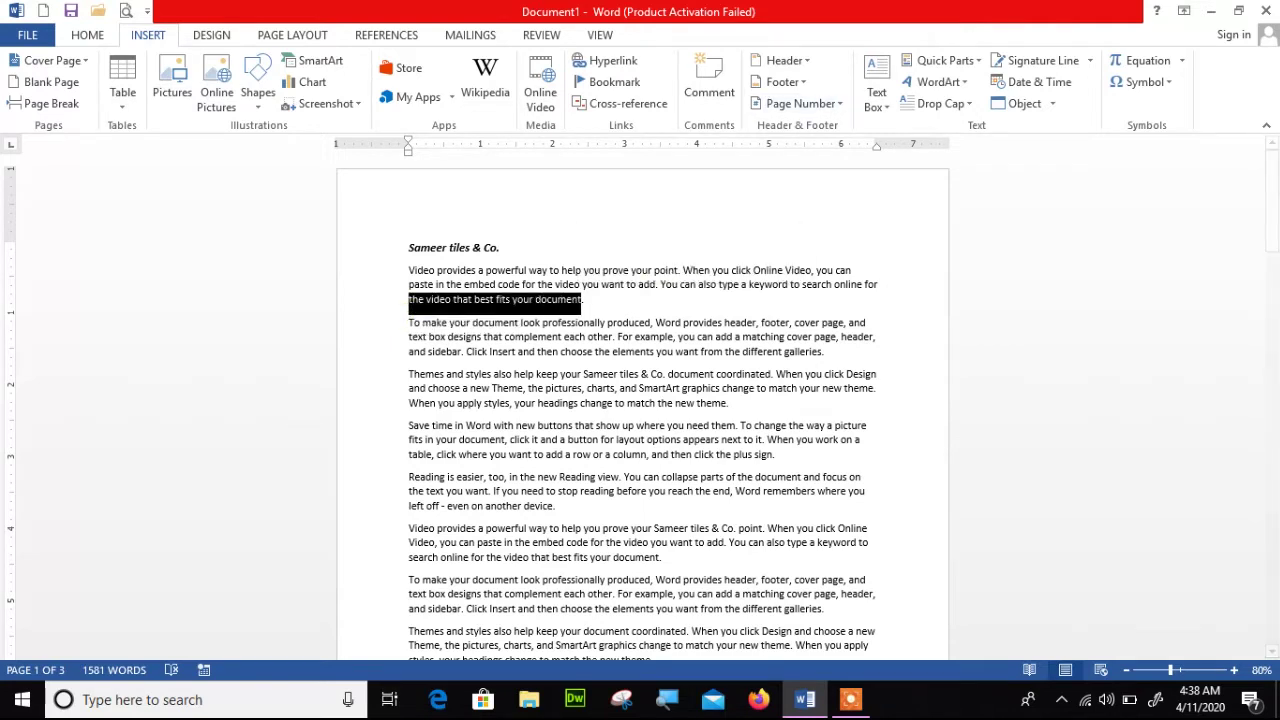
click(938, 82)
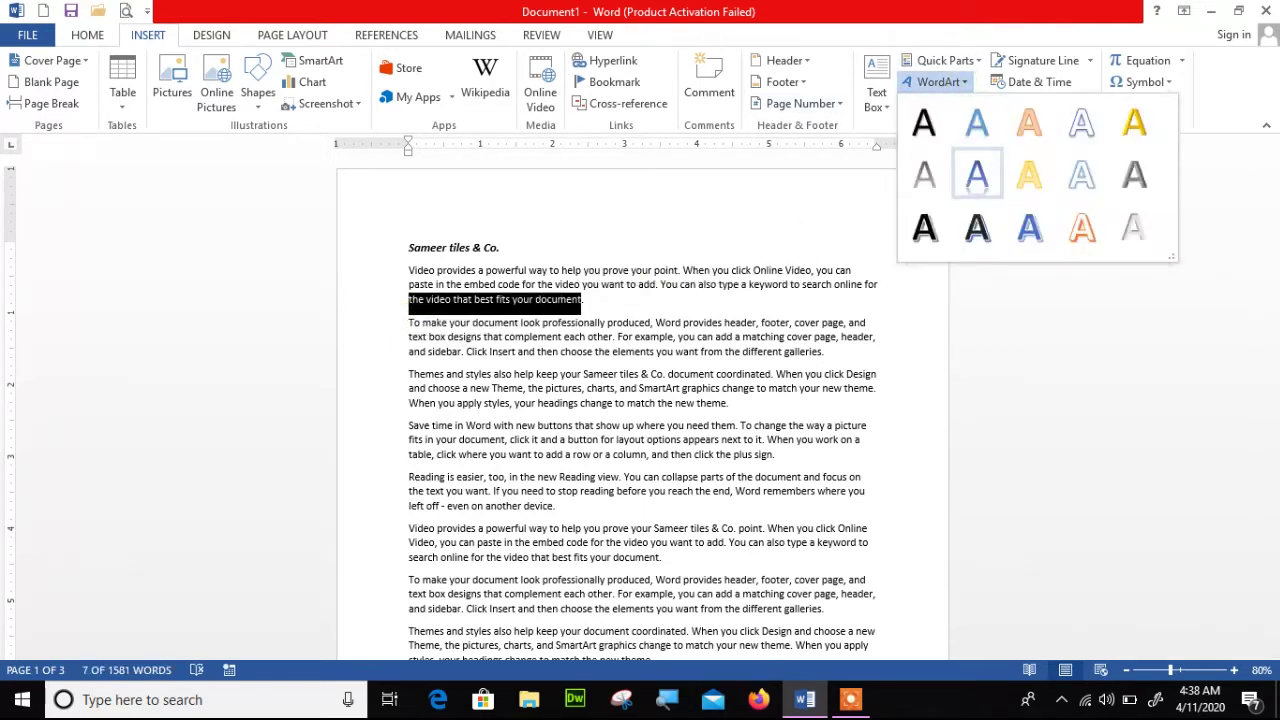
click(977, 228)
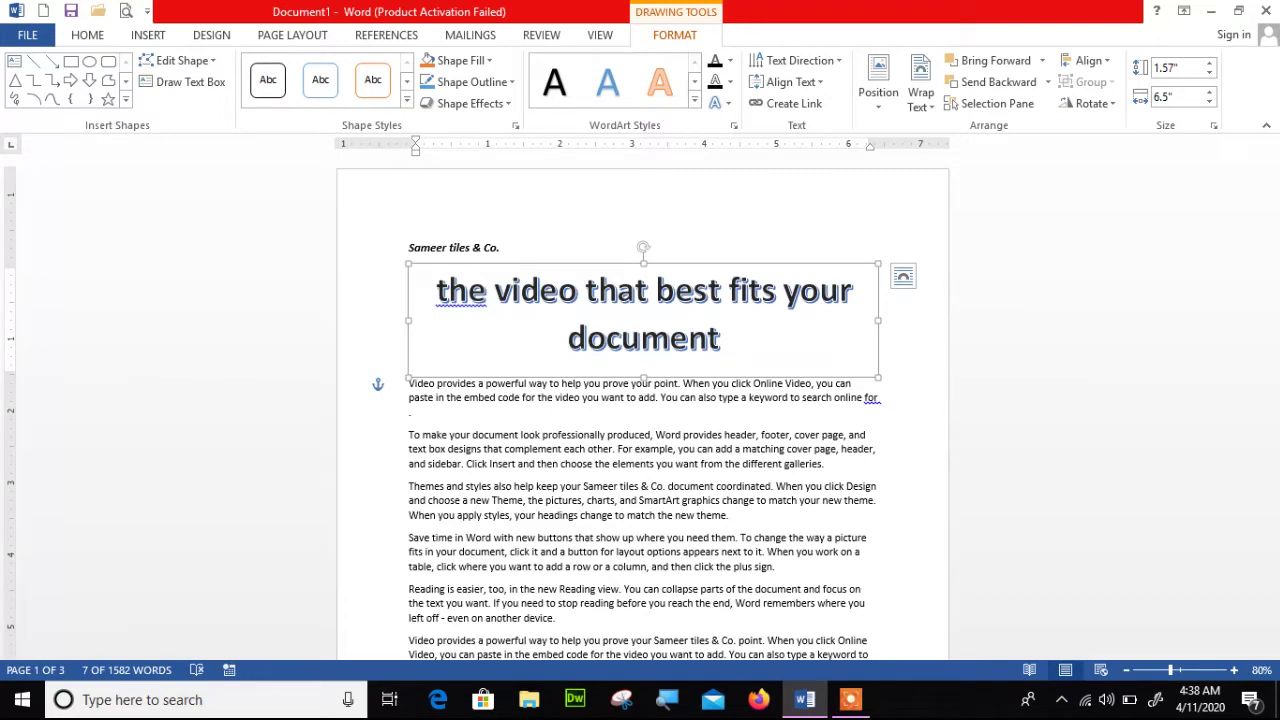
click(903, 276)
key(ctrl+z)
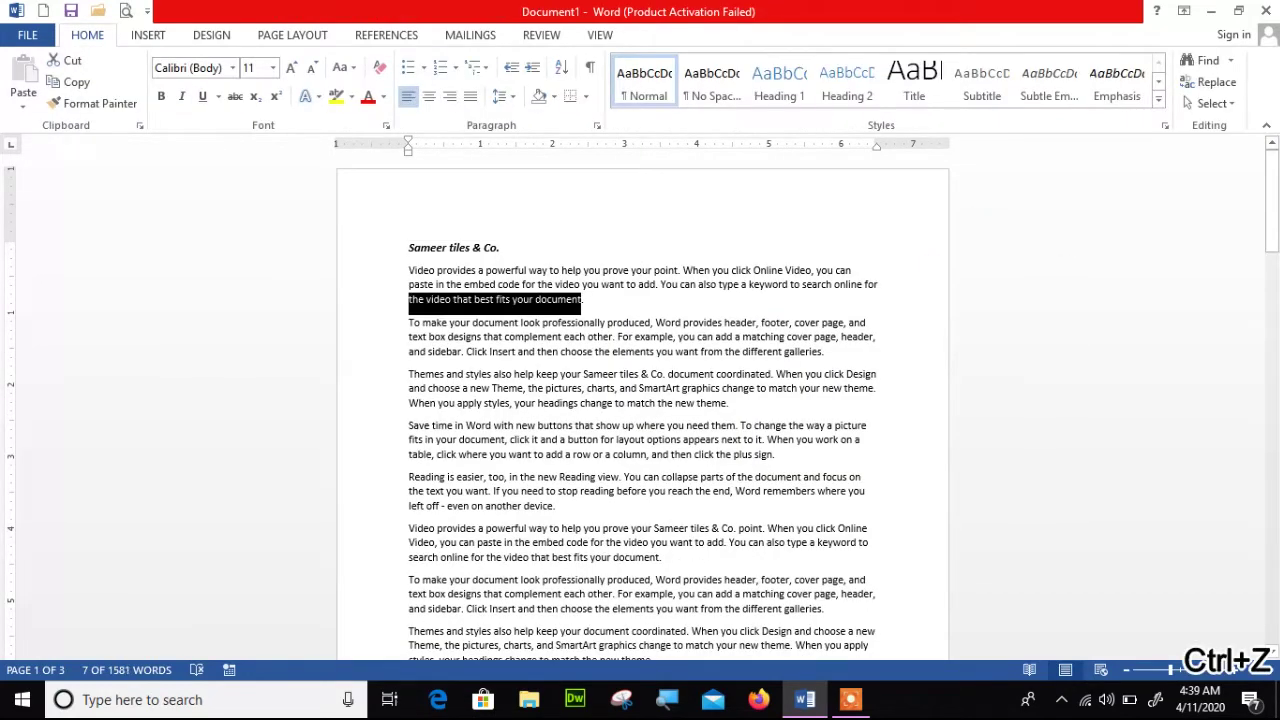
click(727, 454)
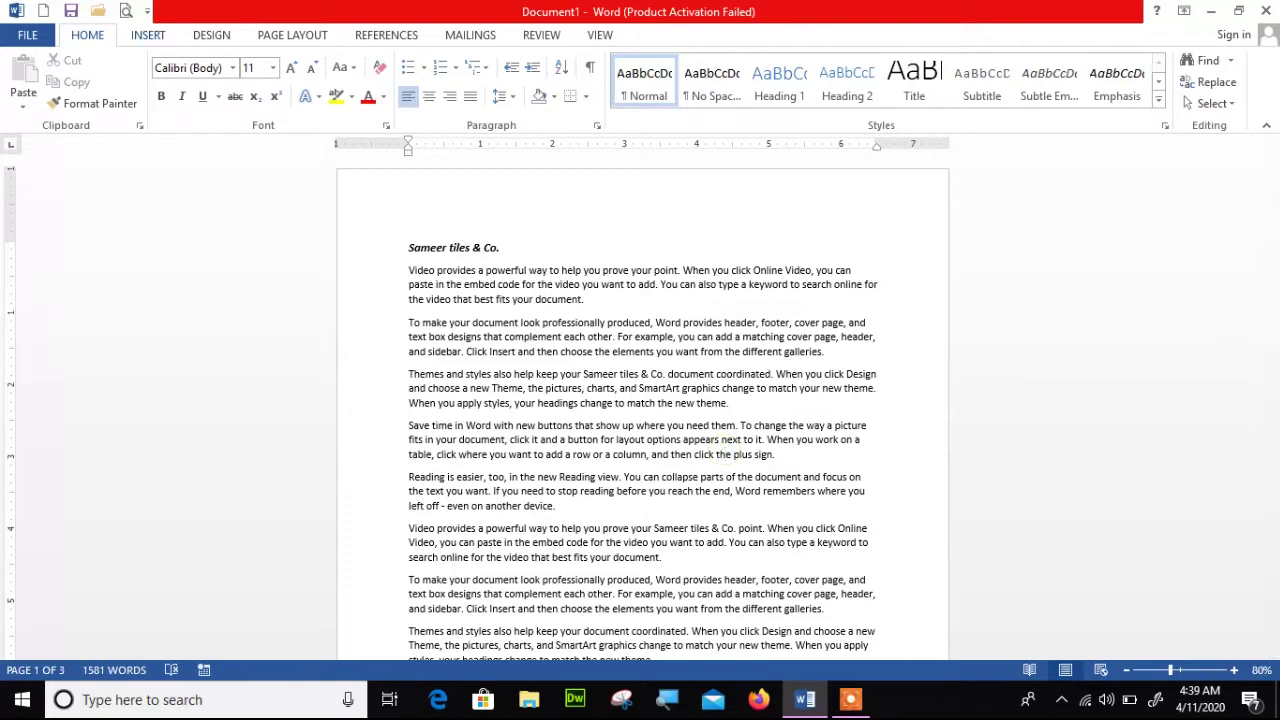
click(148, 35)
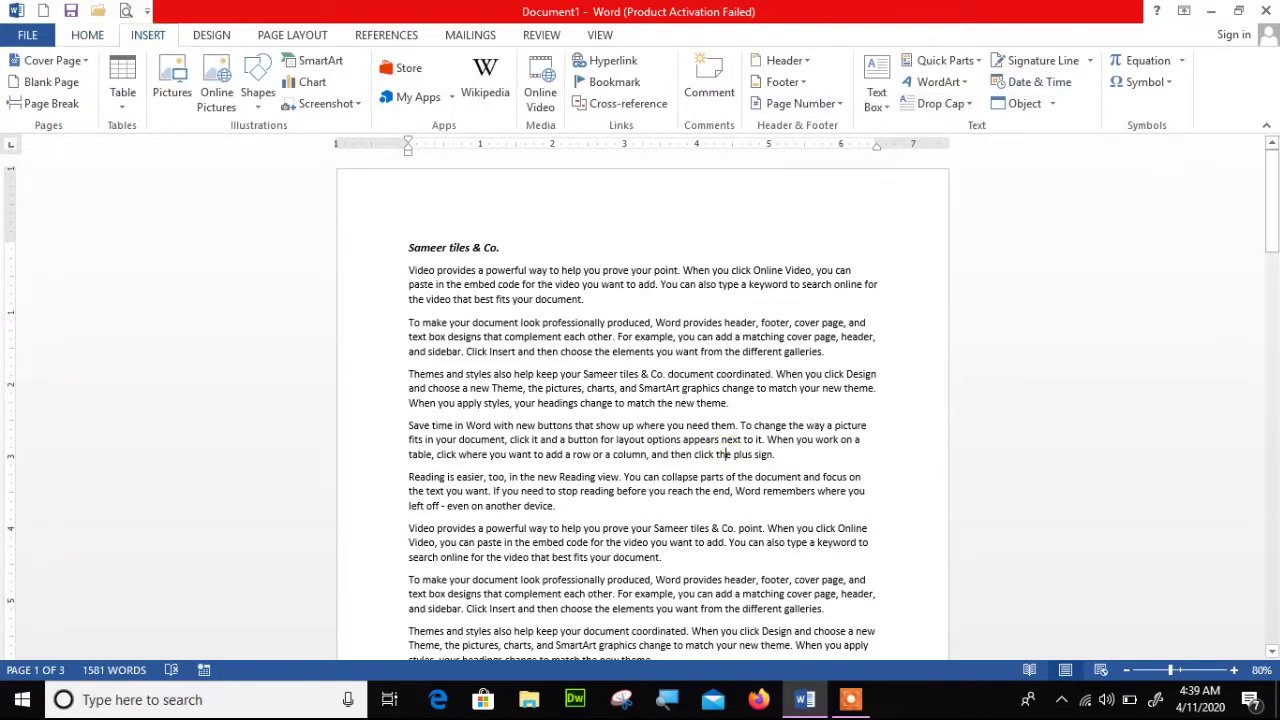
Step: Make the V of 'Video' a large dropped initial capital
click(408, 248)
mouse_move(436, 270)
mouse_down()
mouse_move(406, 250)
mouse_move(422, 270)
mouse_up()
click(422, 270)
drag(416, 270, 408, 270)
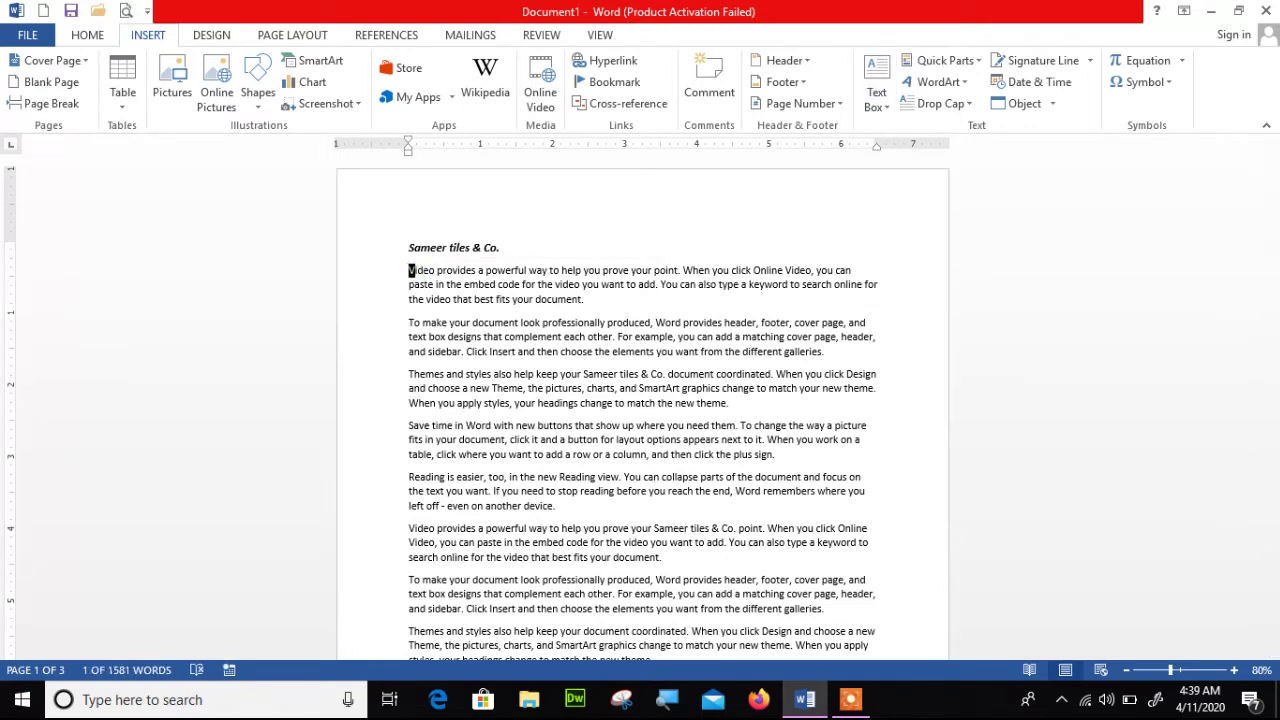
click(968, 104)
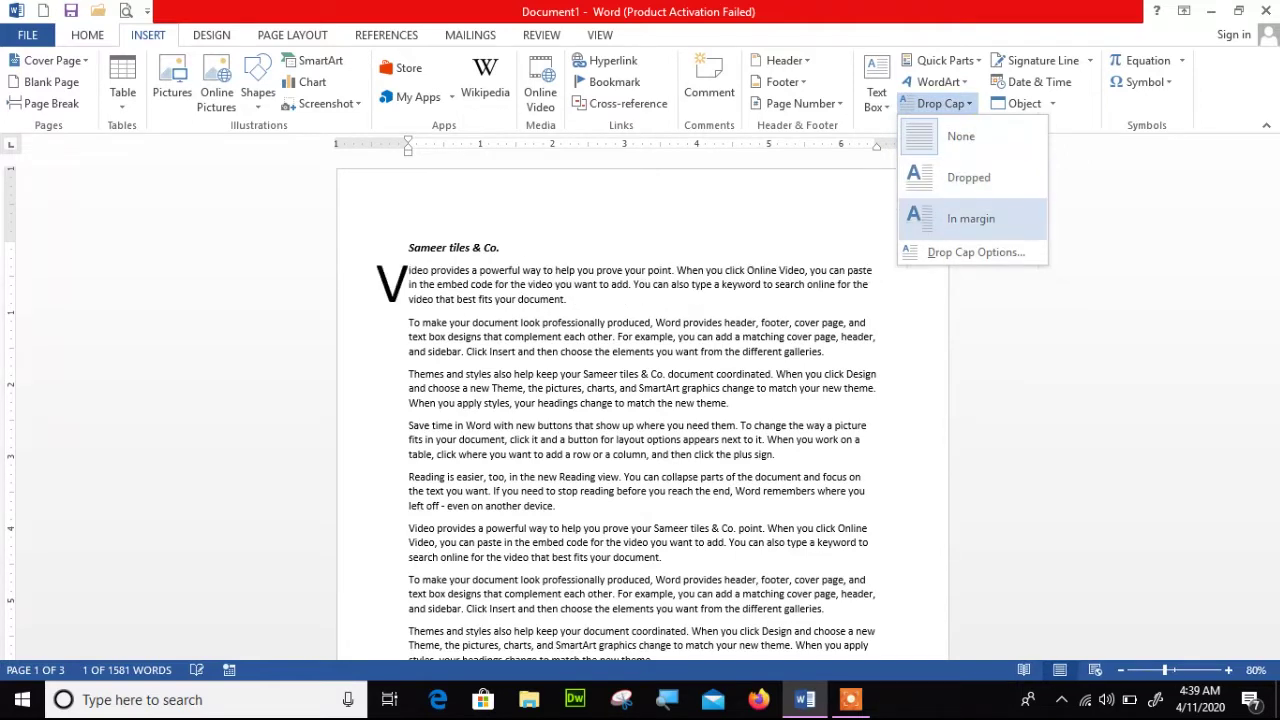
click(968, 177)
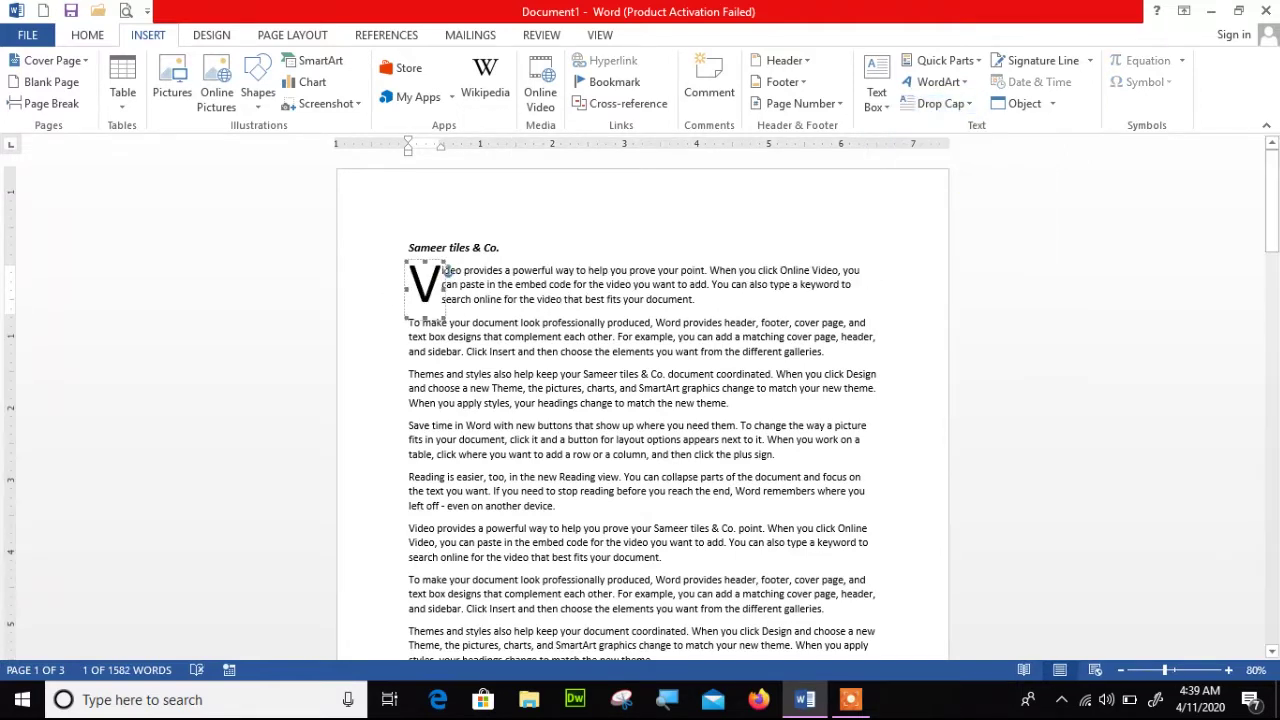
drag(447, 270, 543, 270)
drag(1272, 200, 1272, 240)
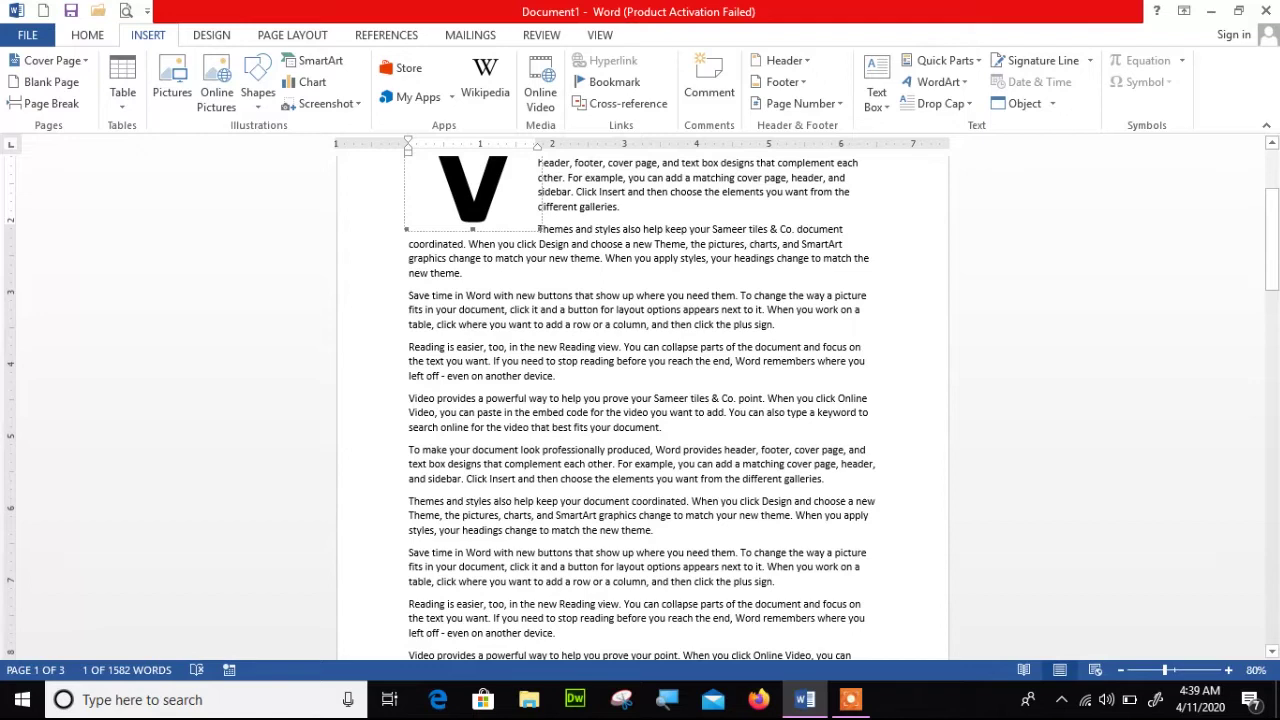
Step: Give the 'To make your document' paragraph a dropped initial T
click(541, 450)
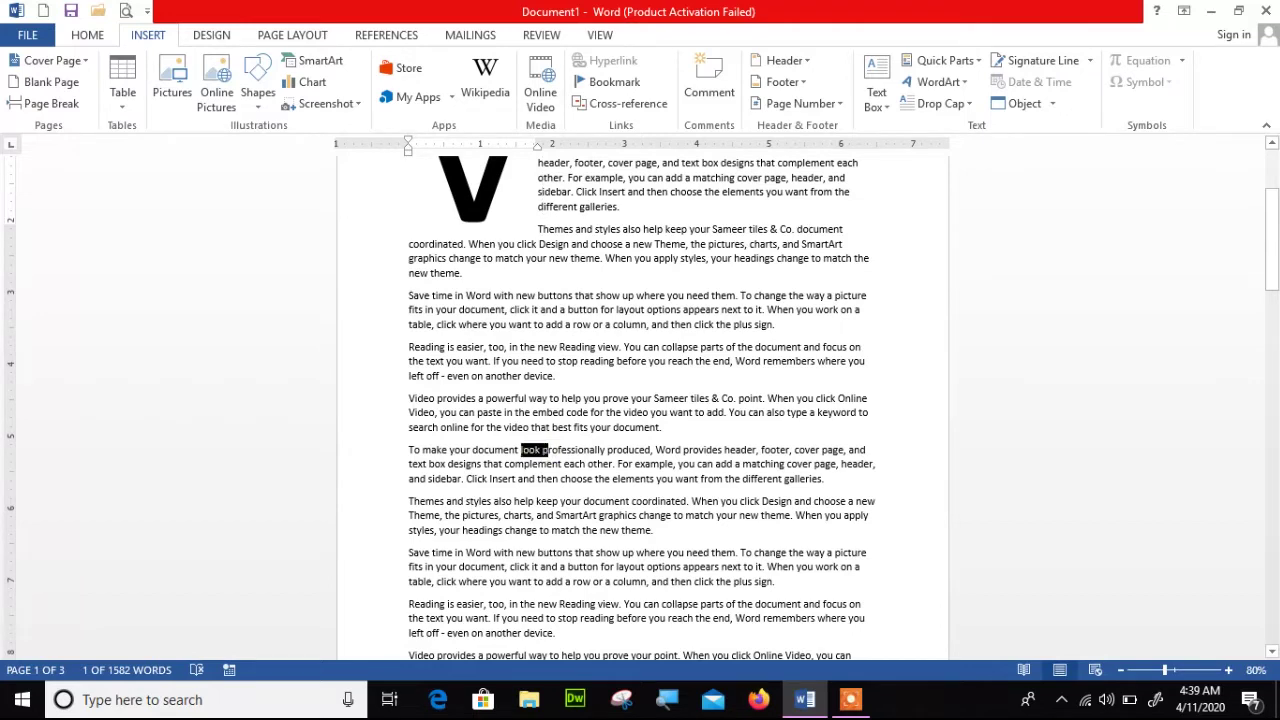
right_click(541, 450)
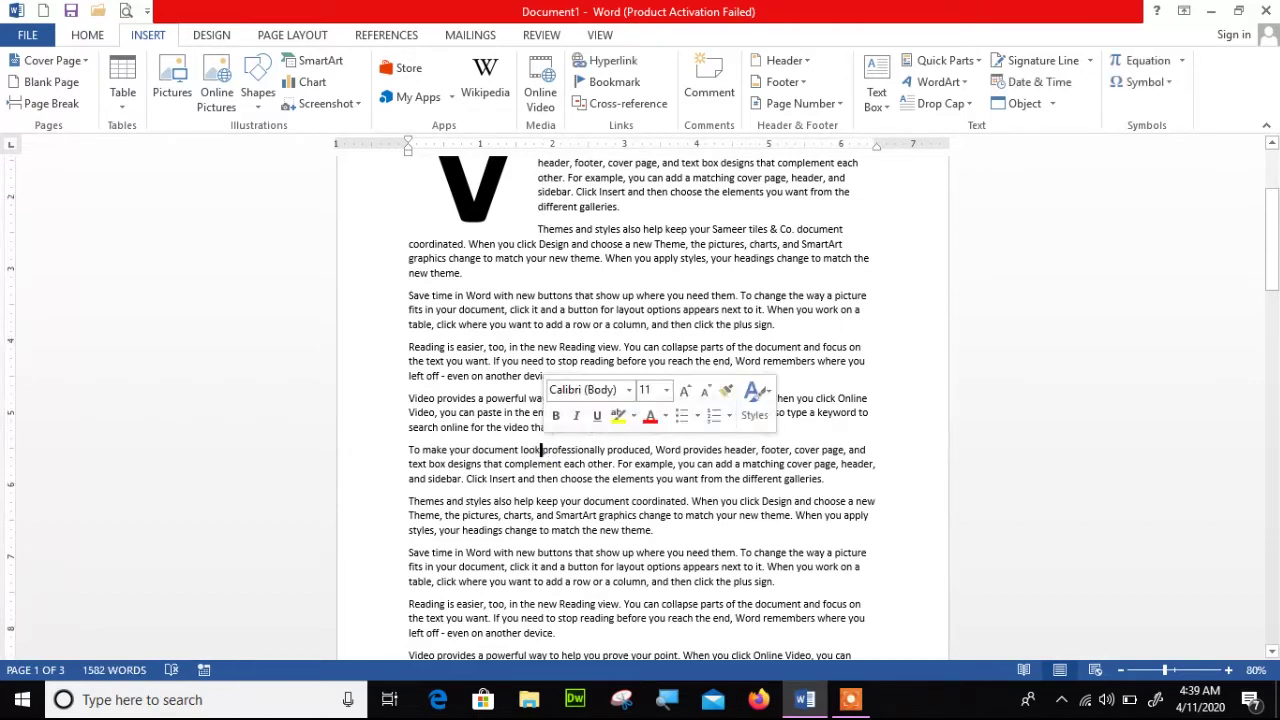
drag(541, 450, 548, 451)
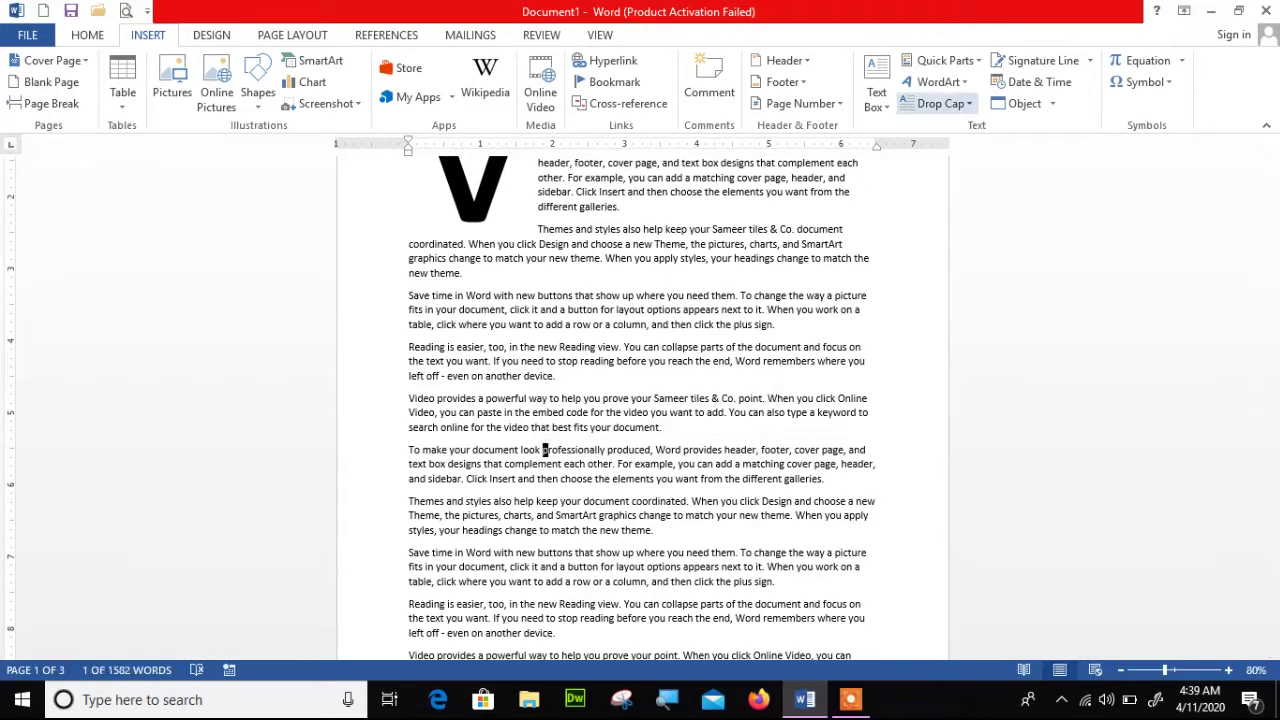
click(940, 103)
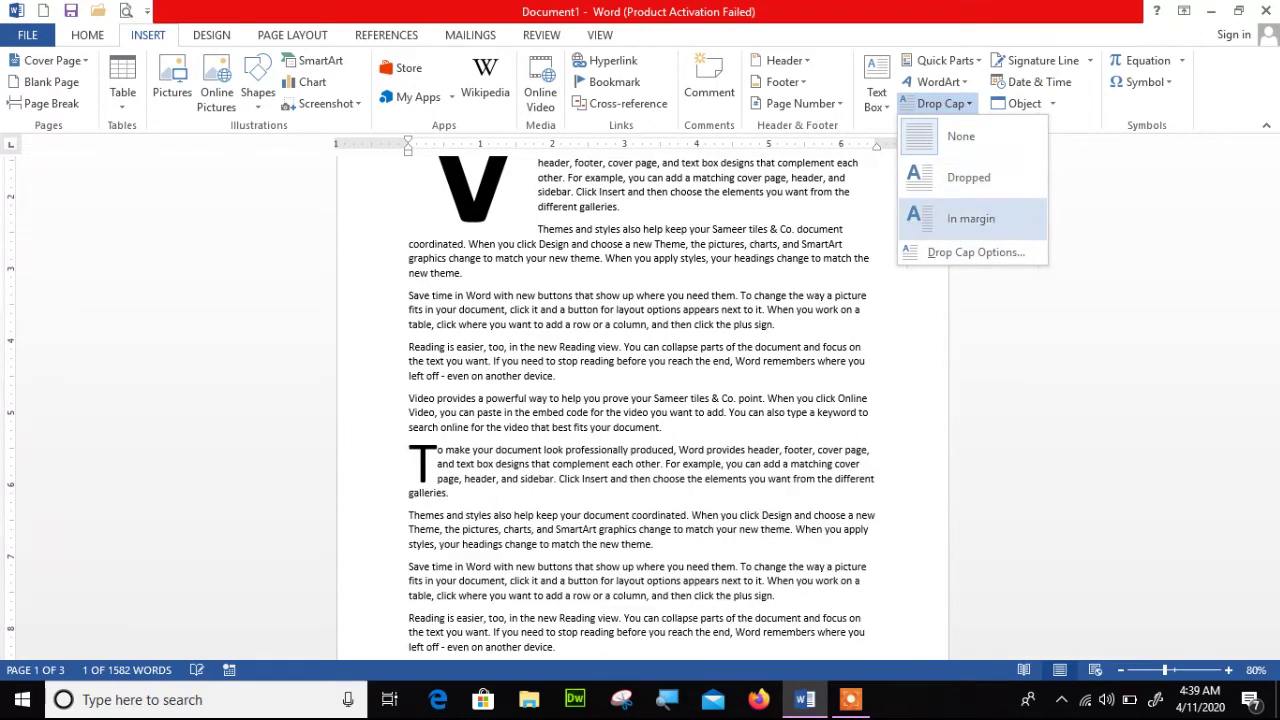
click(960, 177)
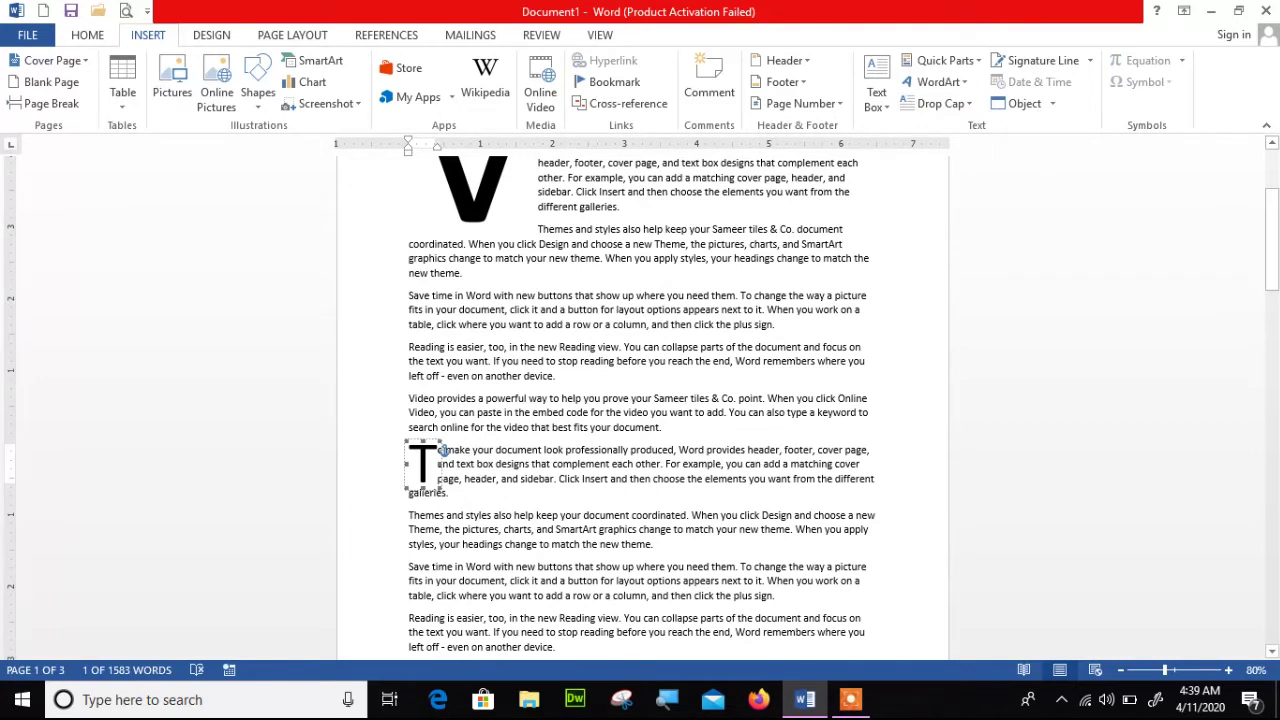
click(441, 451)
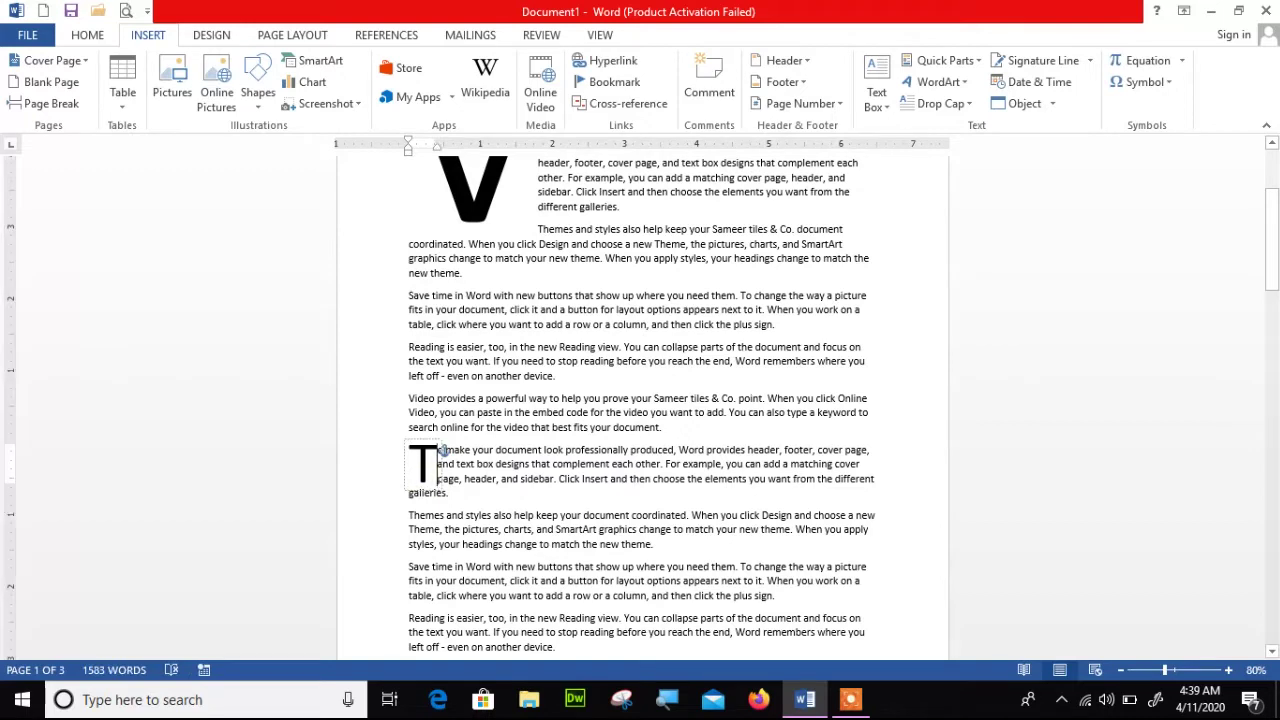
Step: Enlarge the drop-cap T frame, then deselect it to return to the text
double_click(628, 451)
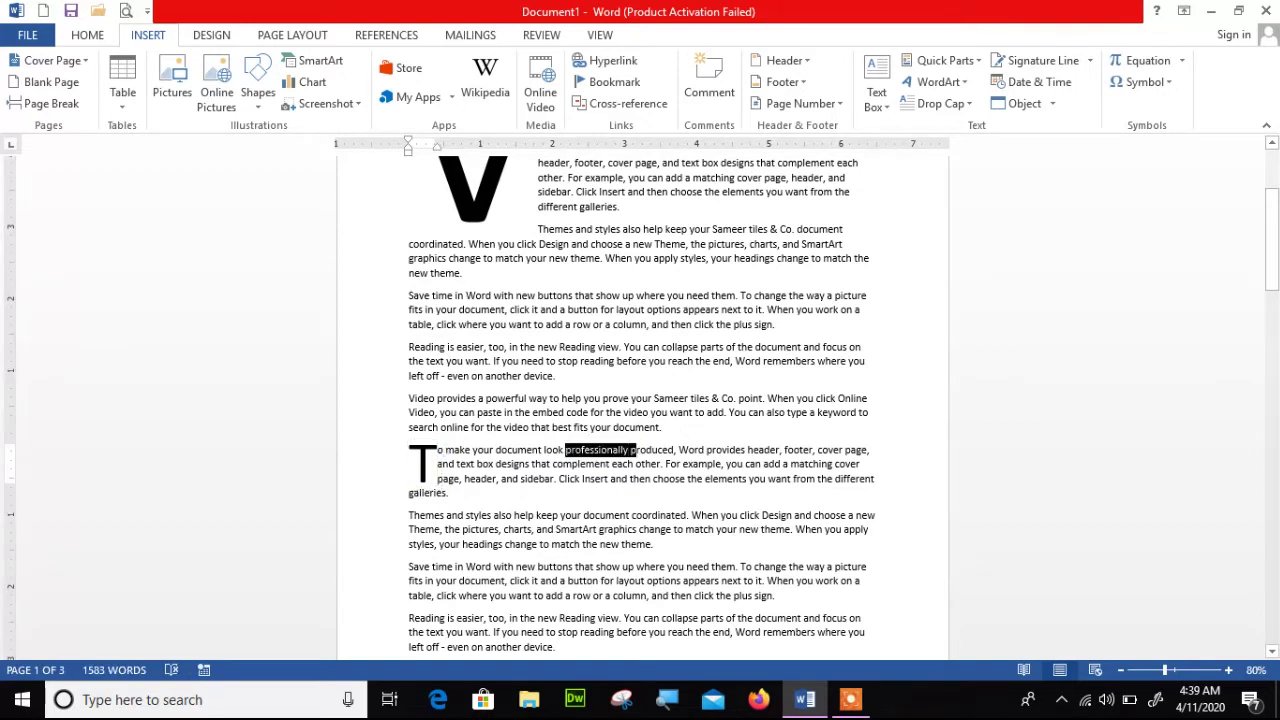
drag(629, 451, 634, 465)
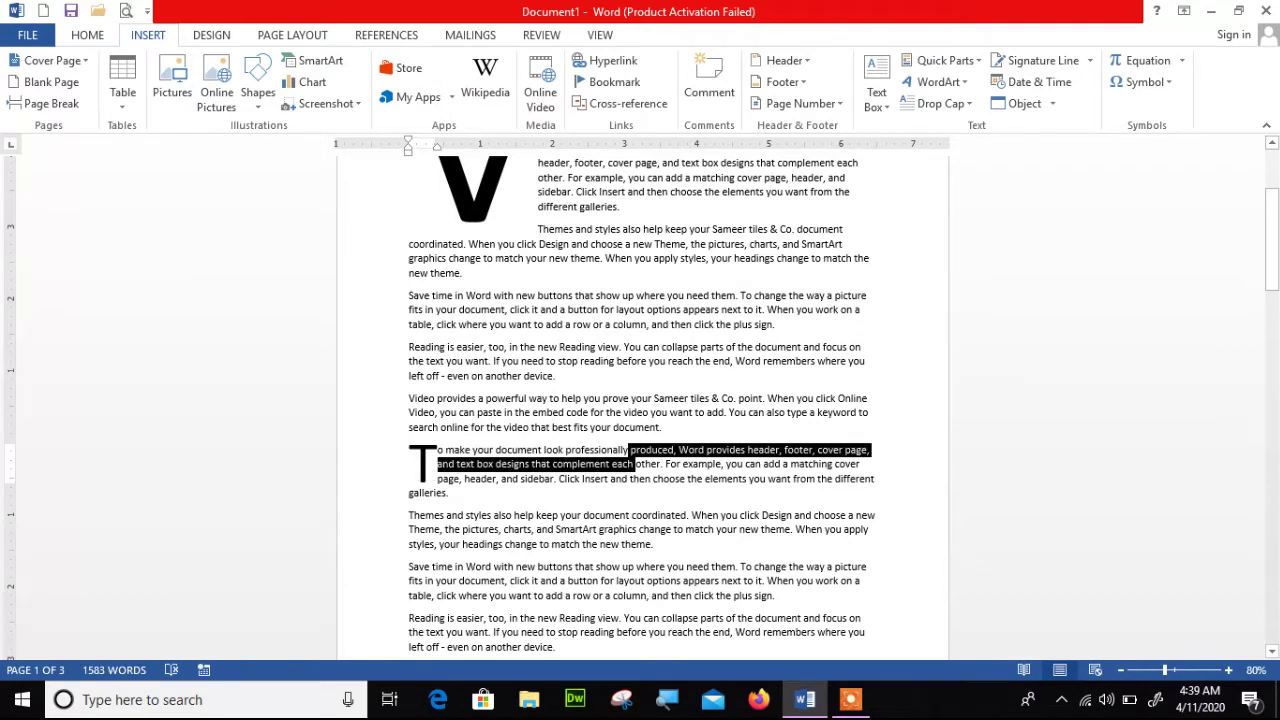
click(594, 494)
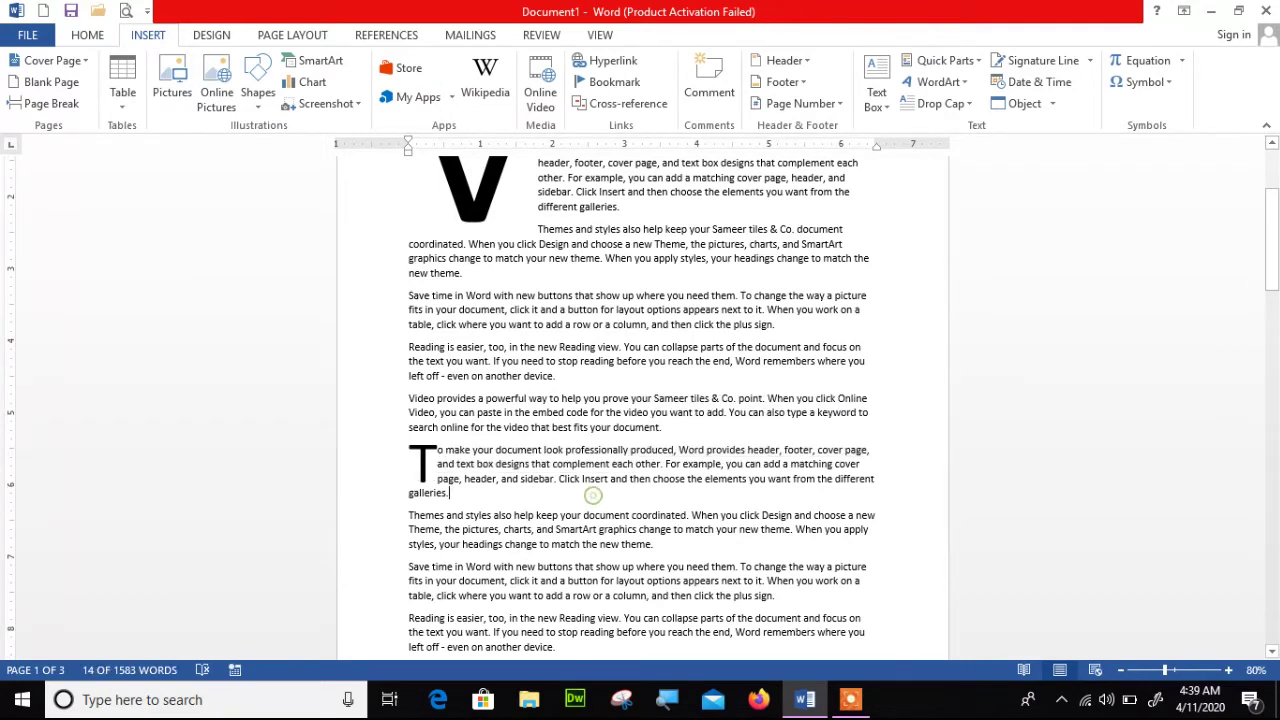
click(418, 466)
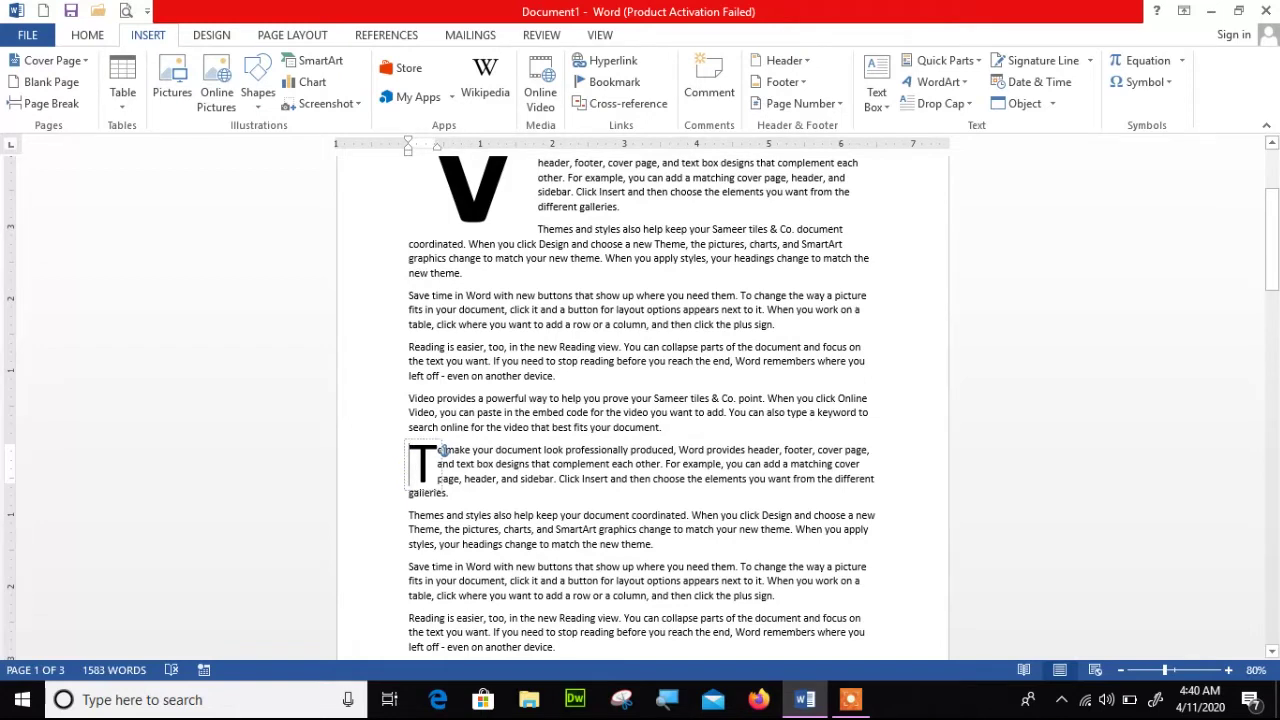
click(442, 451)
drag(442, 451, 488, 451)
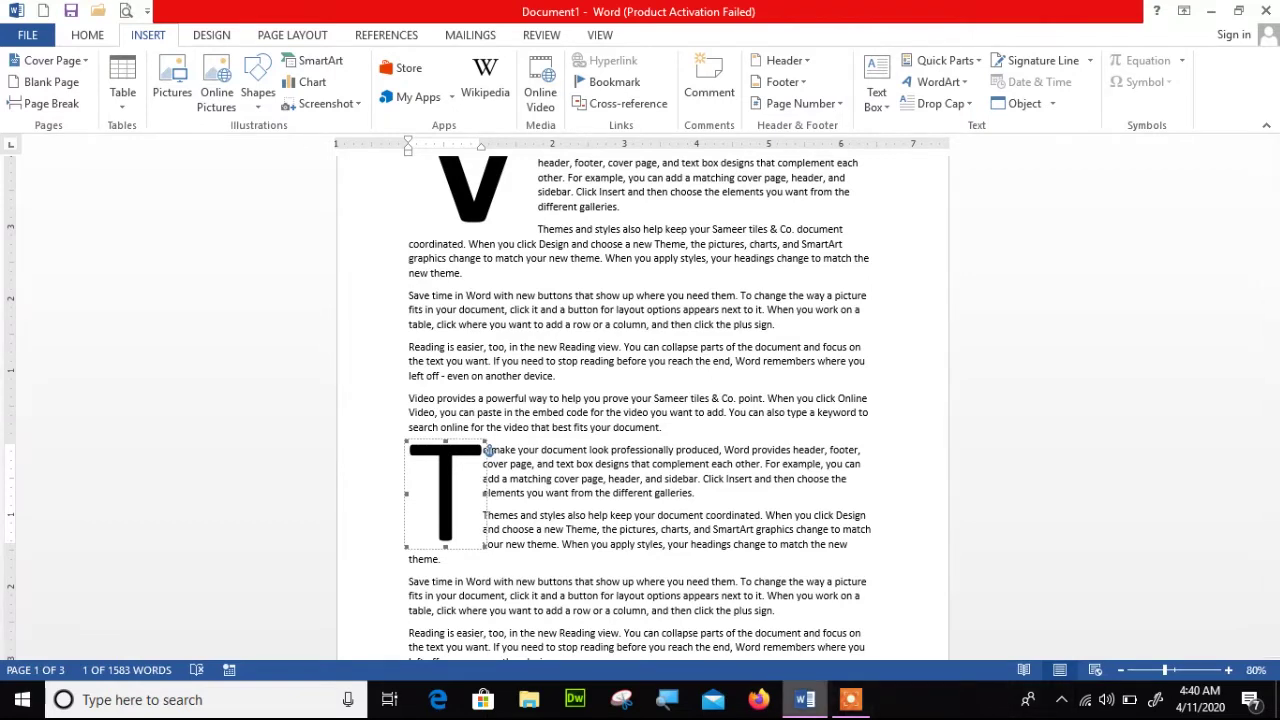
click(850, 700)
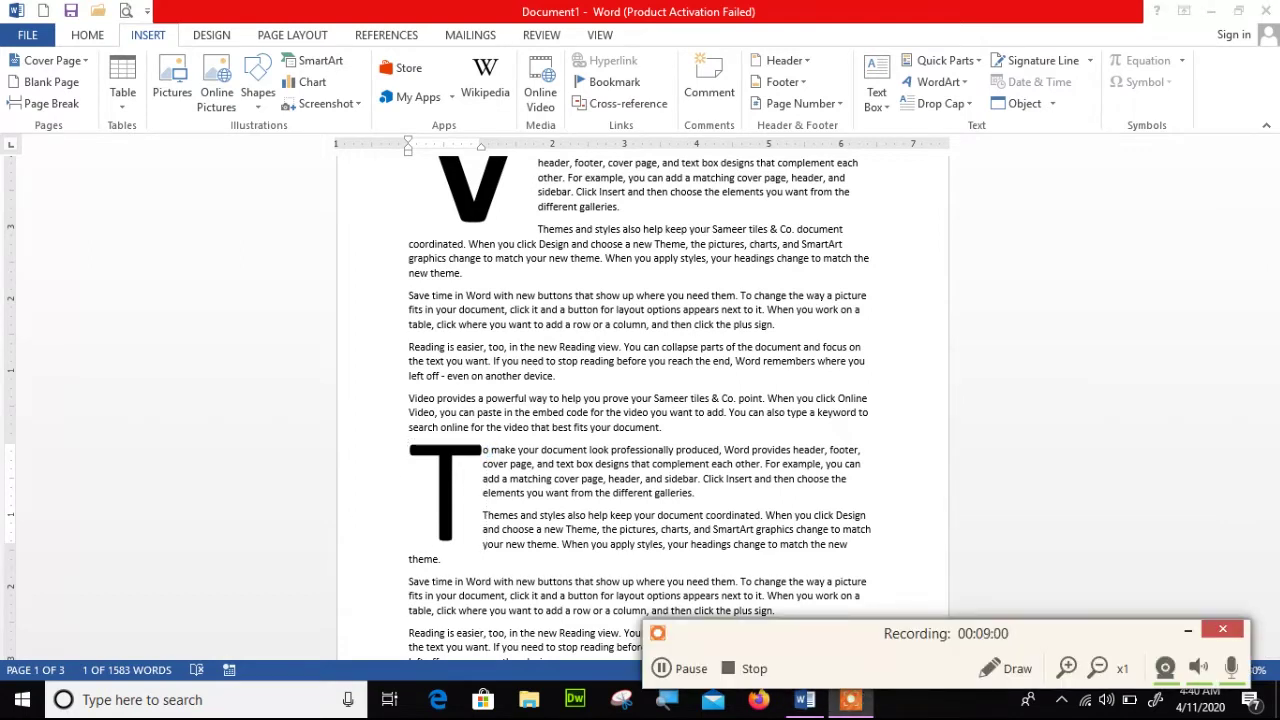
click(488, 451)
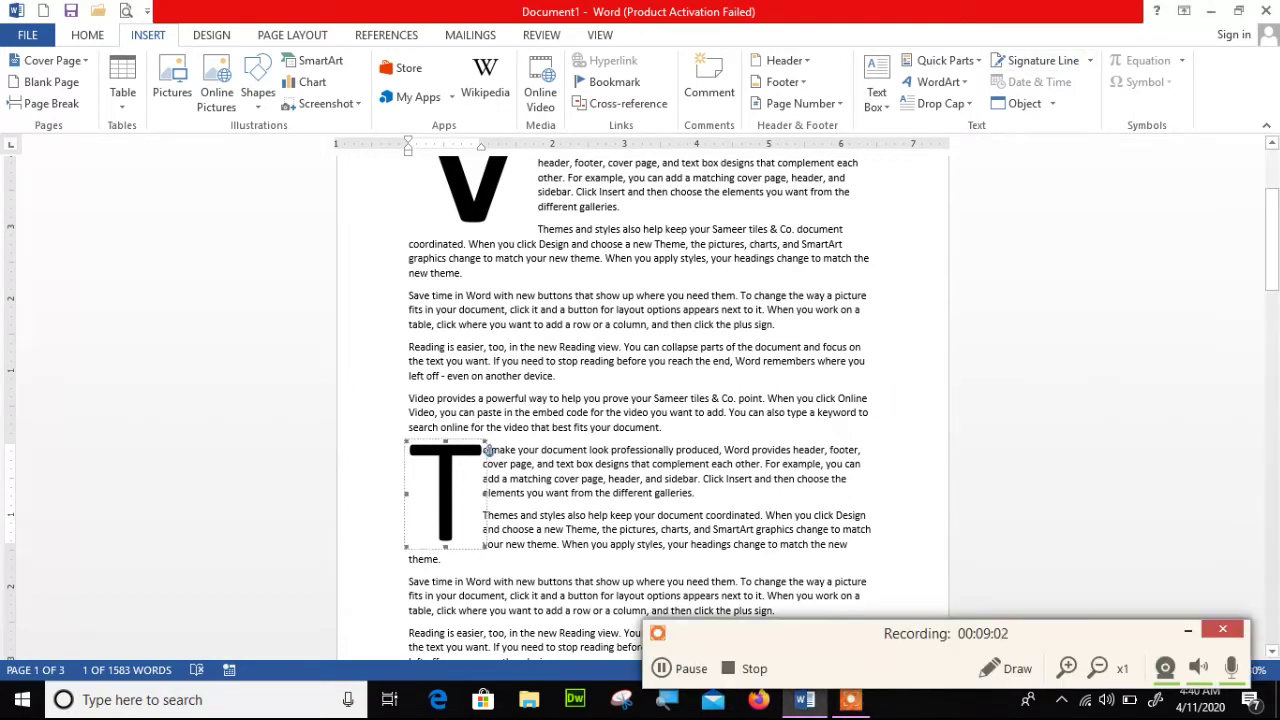
click(1052, 543)
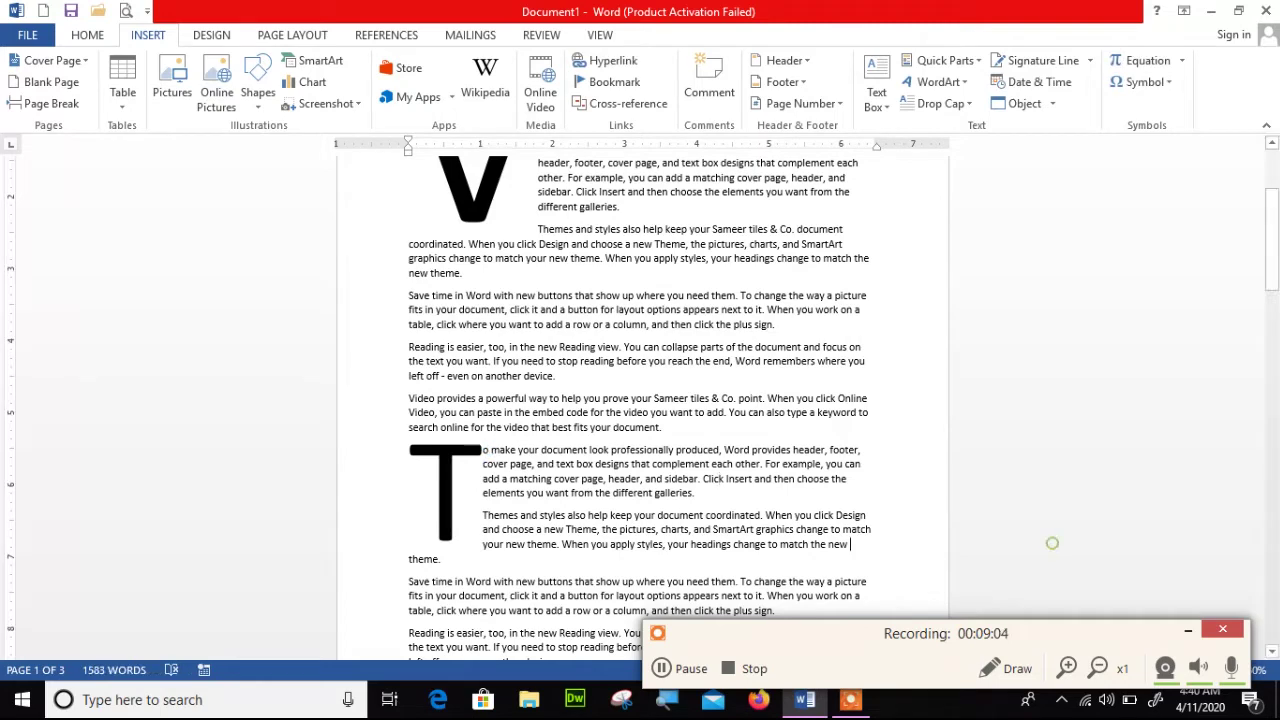
click(1188, 629)
Step: Delete all document text and generate five sample paragraphs with =rand()
key(ctrl+a)
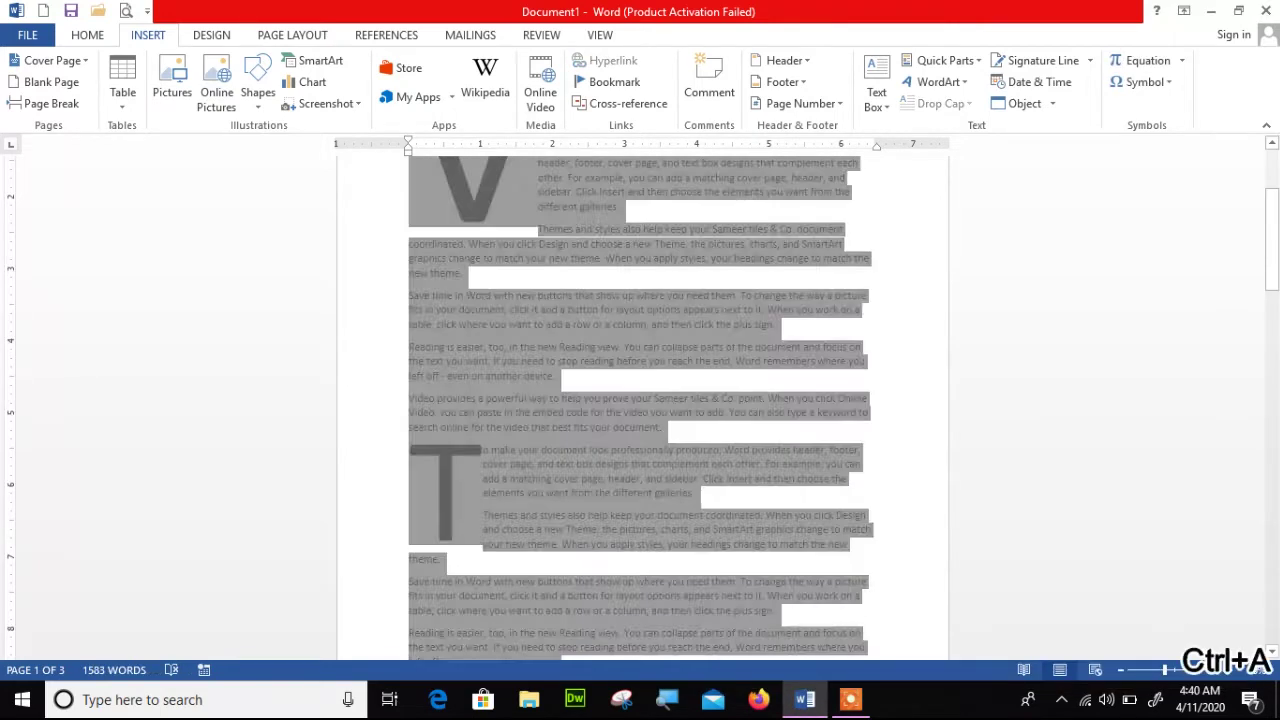
key(Delete)
text(rand())
key(Return)
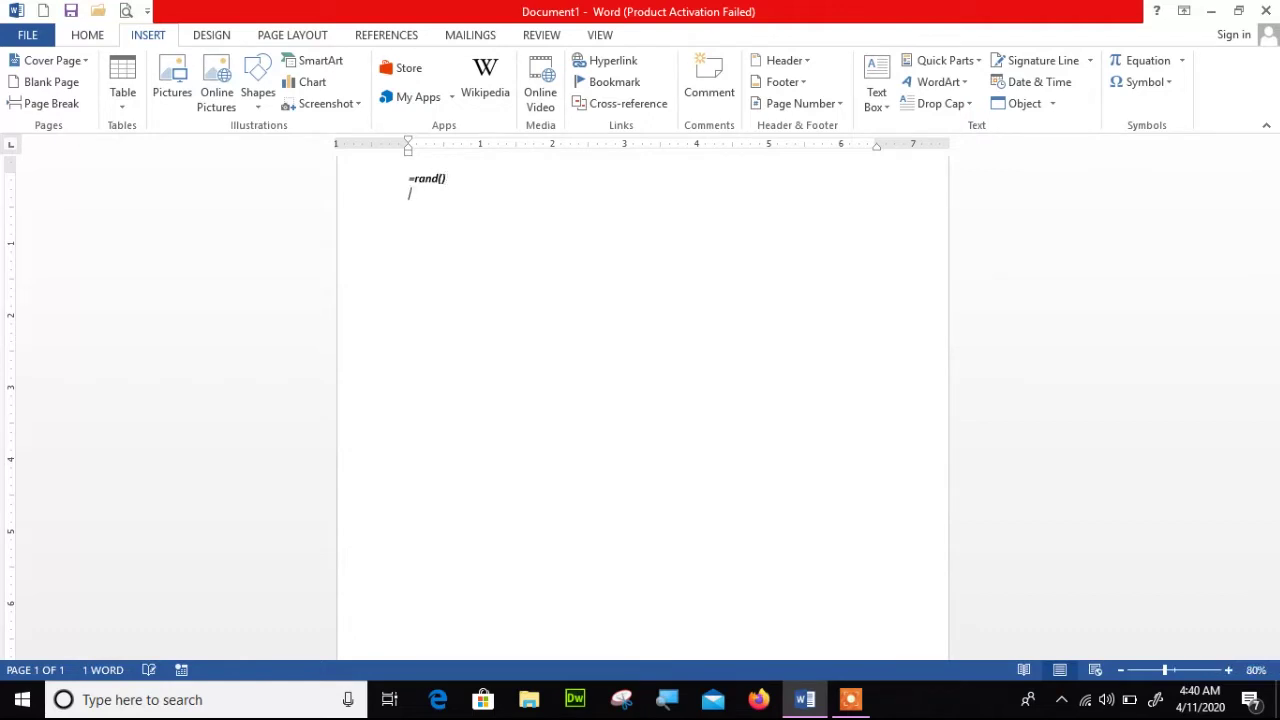
key(BackSpace)
key(BackSpace)
key(BackSpace)
text(d())
key(Return)
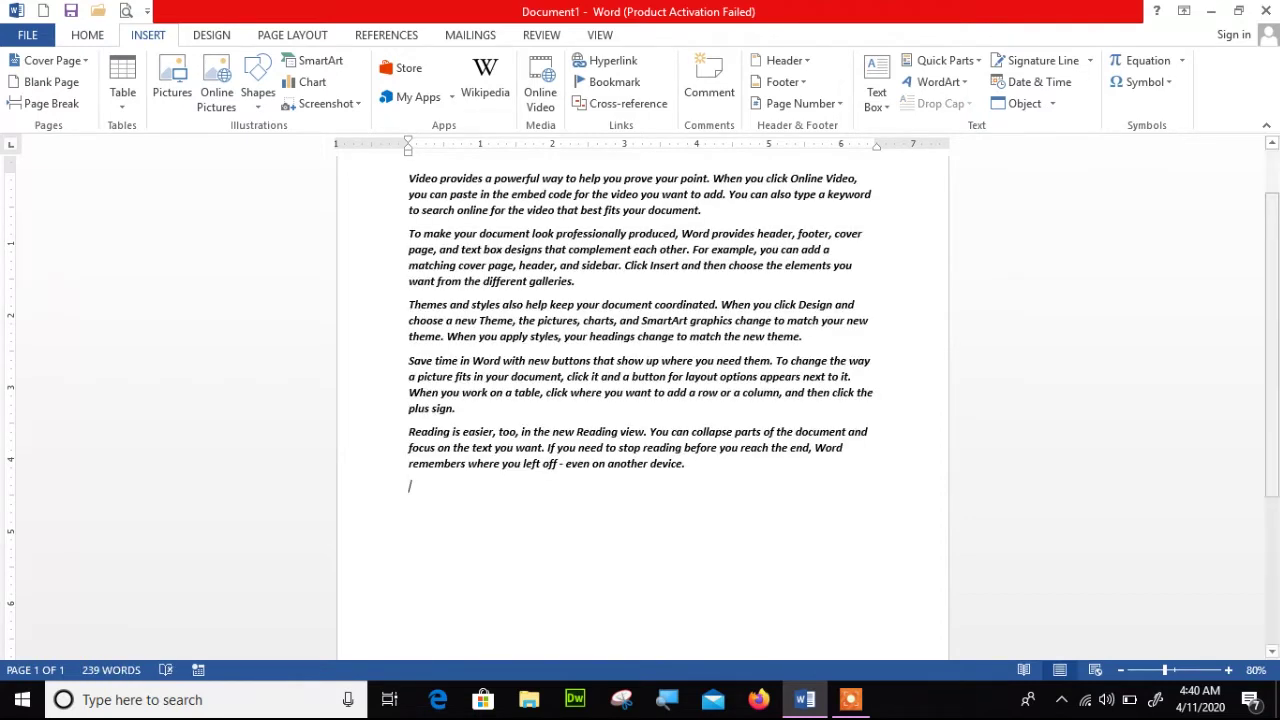
scroll(640, 400, down, 3)
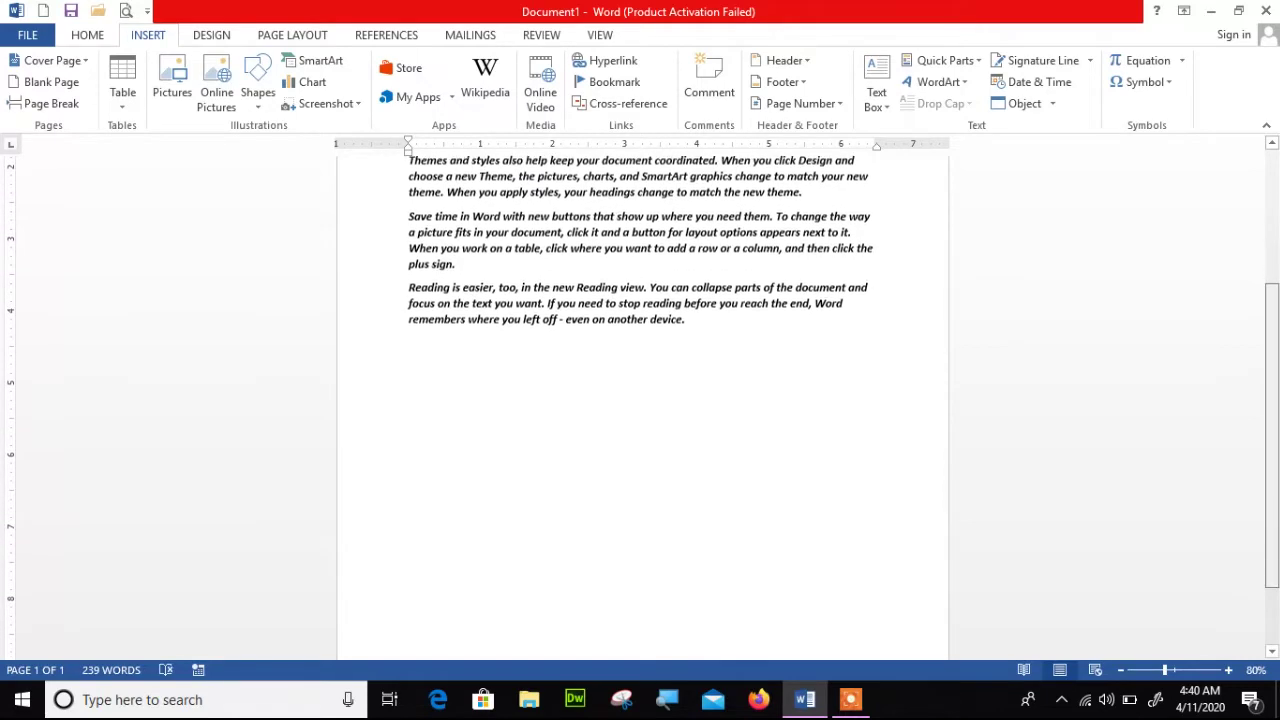
key(Return)
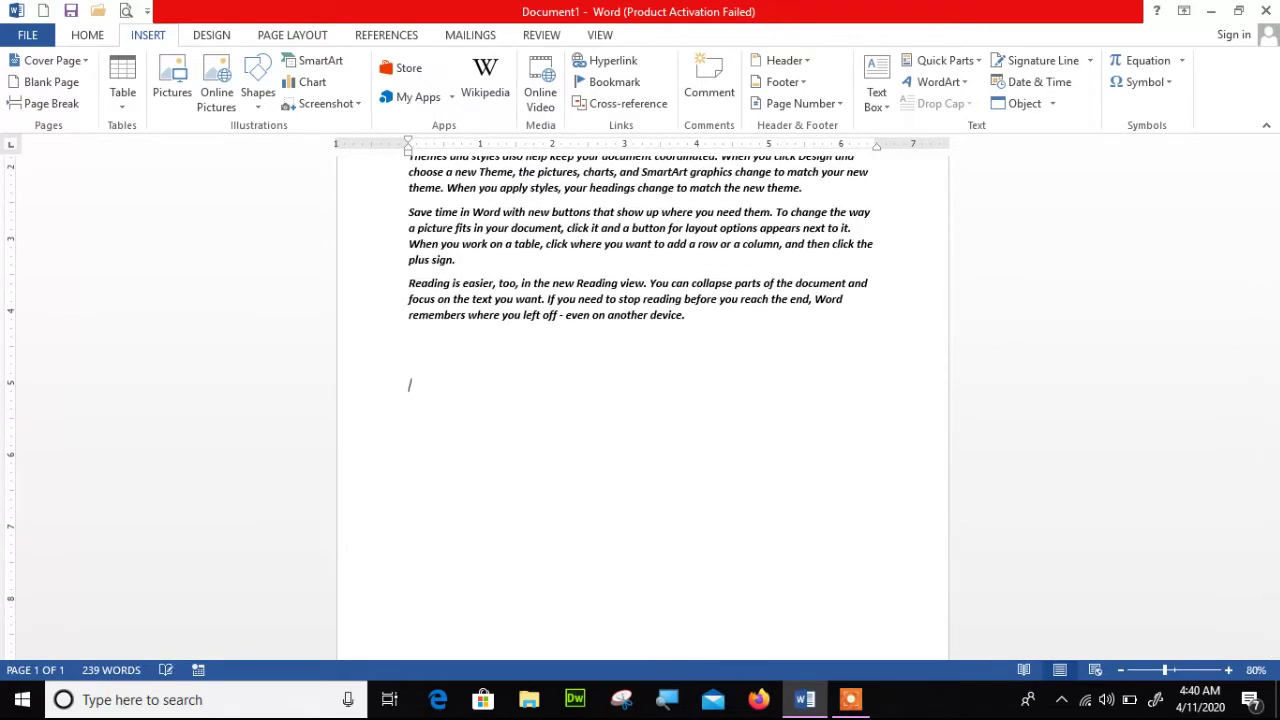
click(1090, 60)
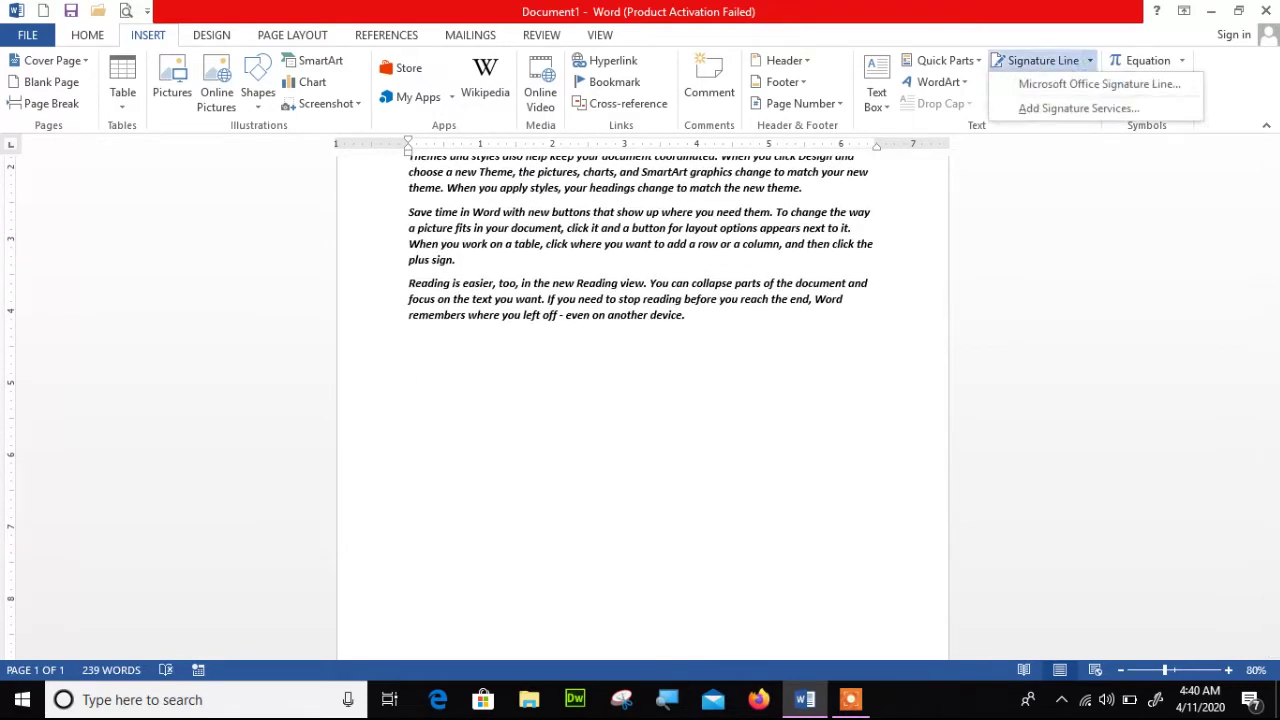
Step: Close the browser window that opened and dismiss its save-changes prompt
key(Escape)
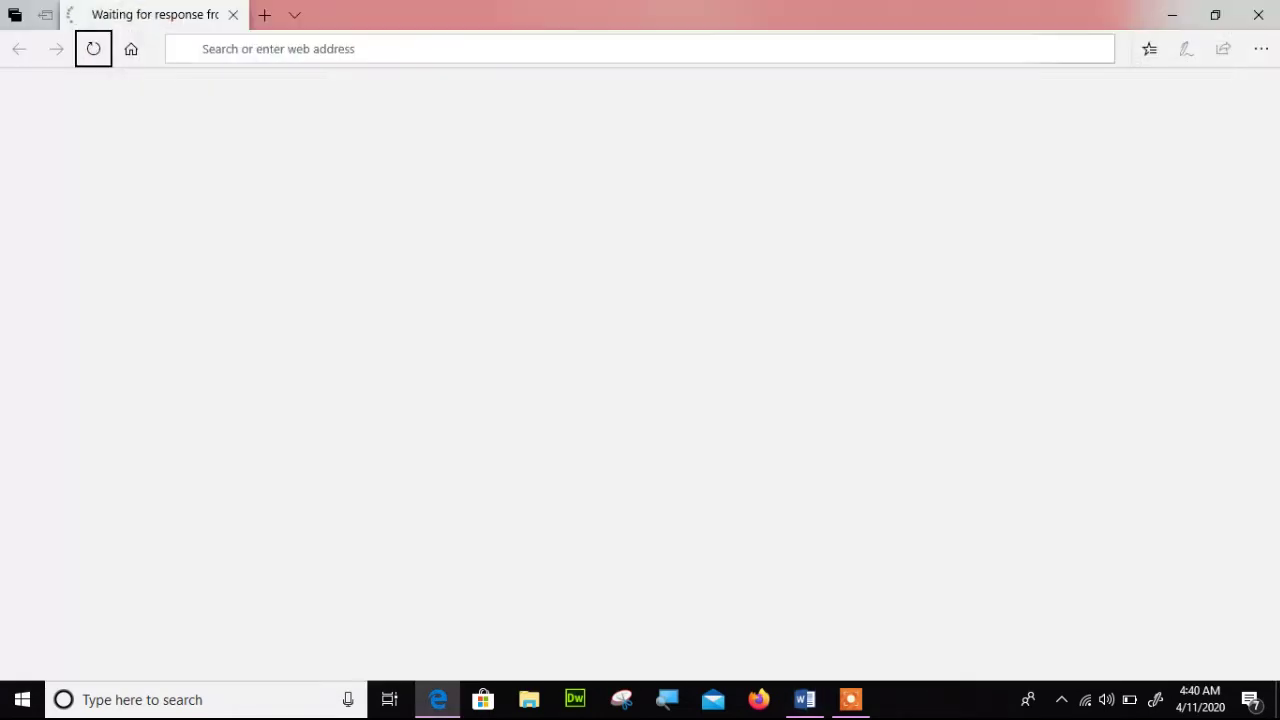
click(1258, 14)
click(1258, 12)
click(843, 285)
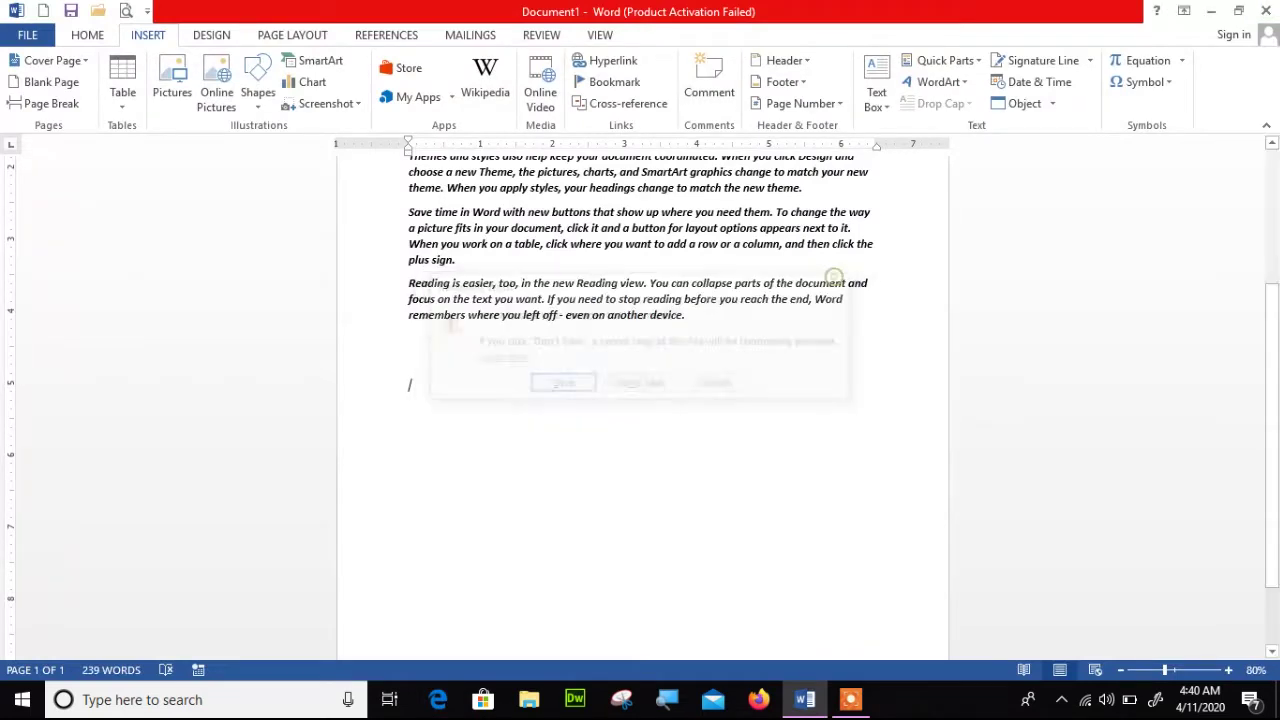
Step: Insert an Office signature line with the signer's name and the title Director
click(1090, 60)
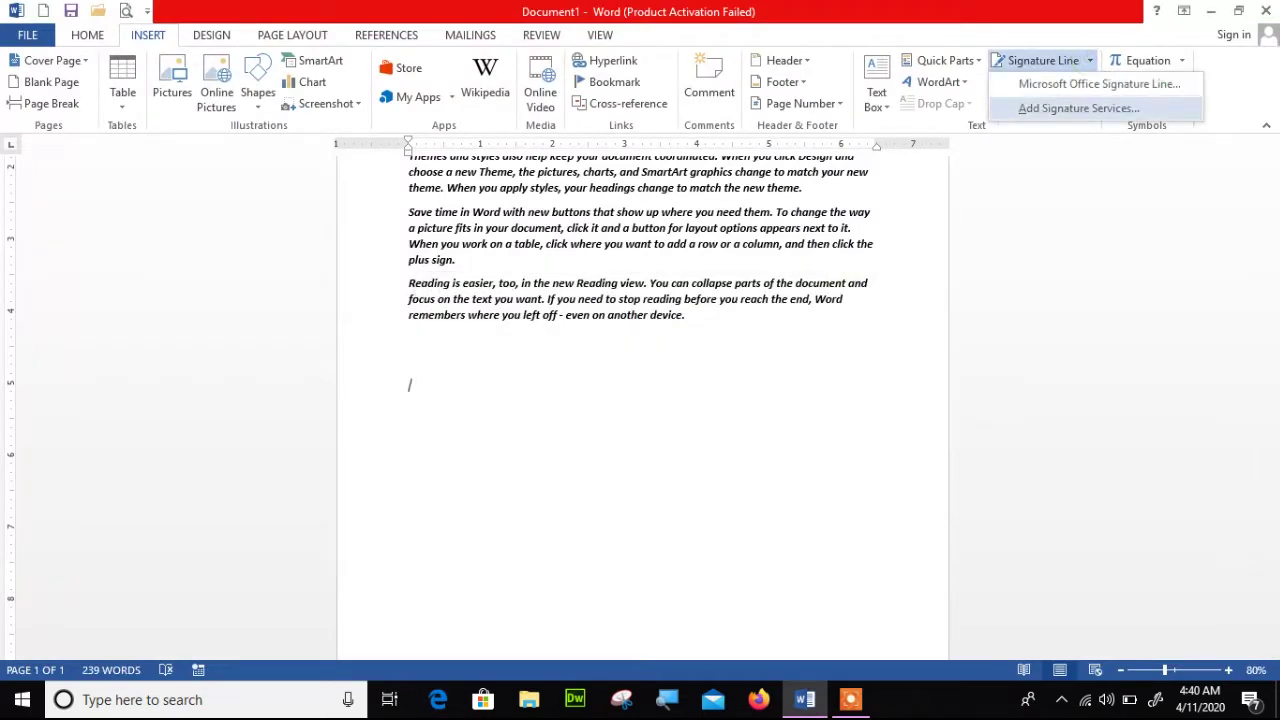
click(1099, 84)
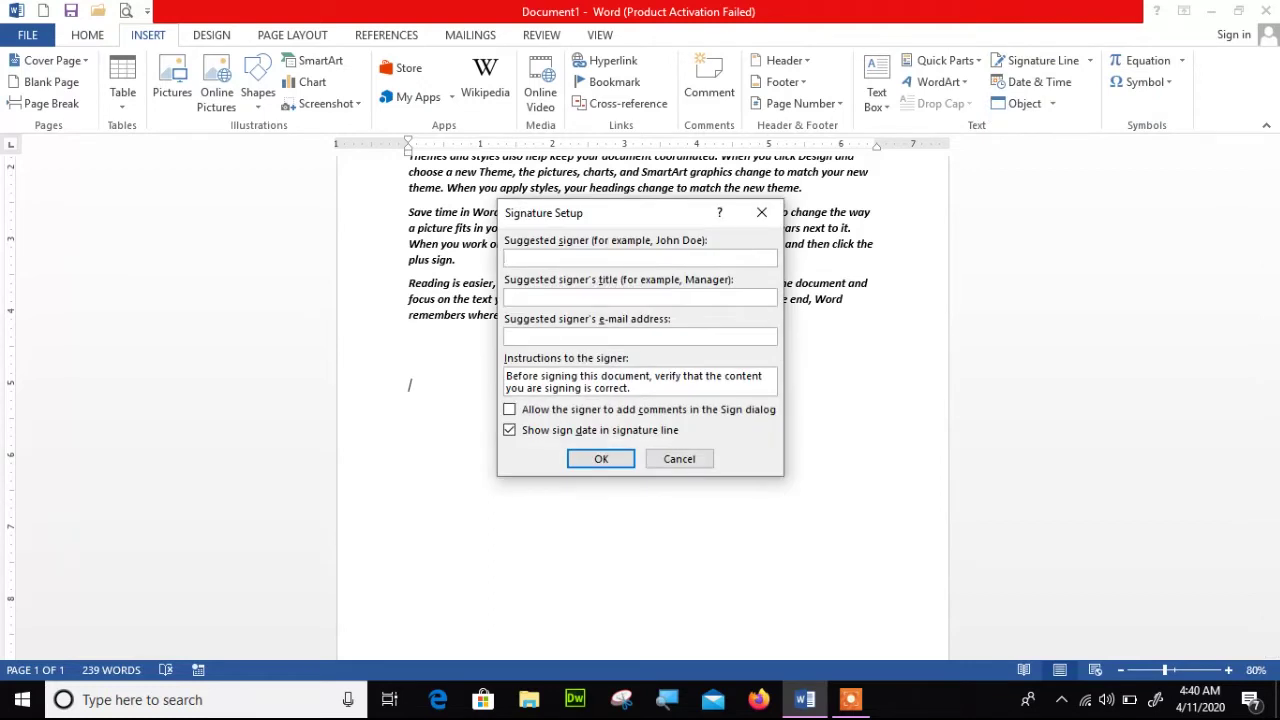
text(Muhammad Ali)
text(A)
key(BackSpace)
text(dIRECT)
key(BackSpace)
key(BackSpace)
key(BackSpace)
key(BackSpace)
text(Dirctor)
text(e)
click(625, 338)
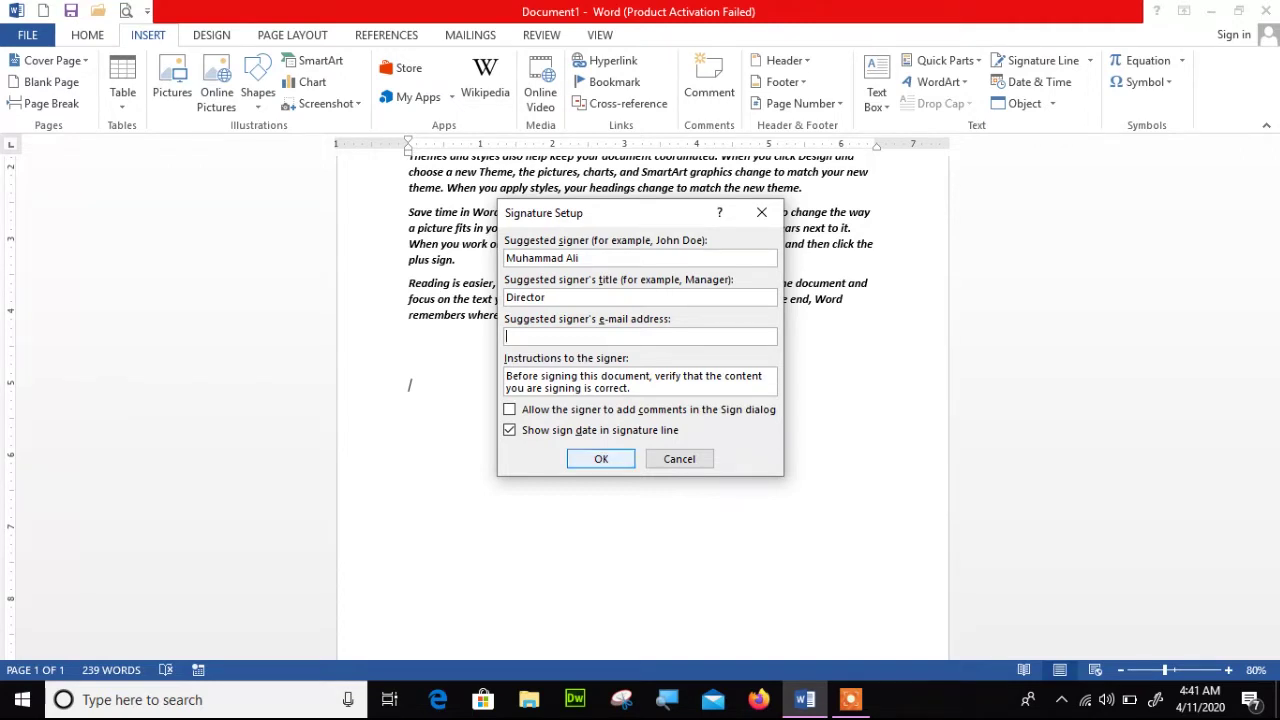
click(600, 458)
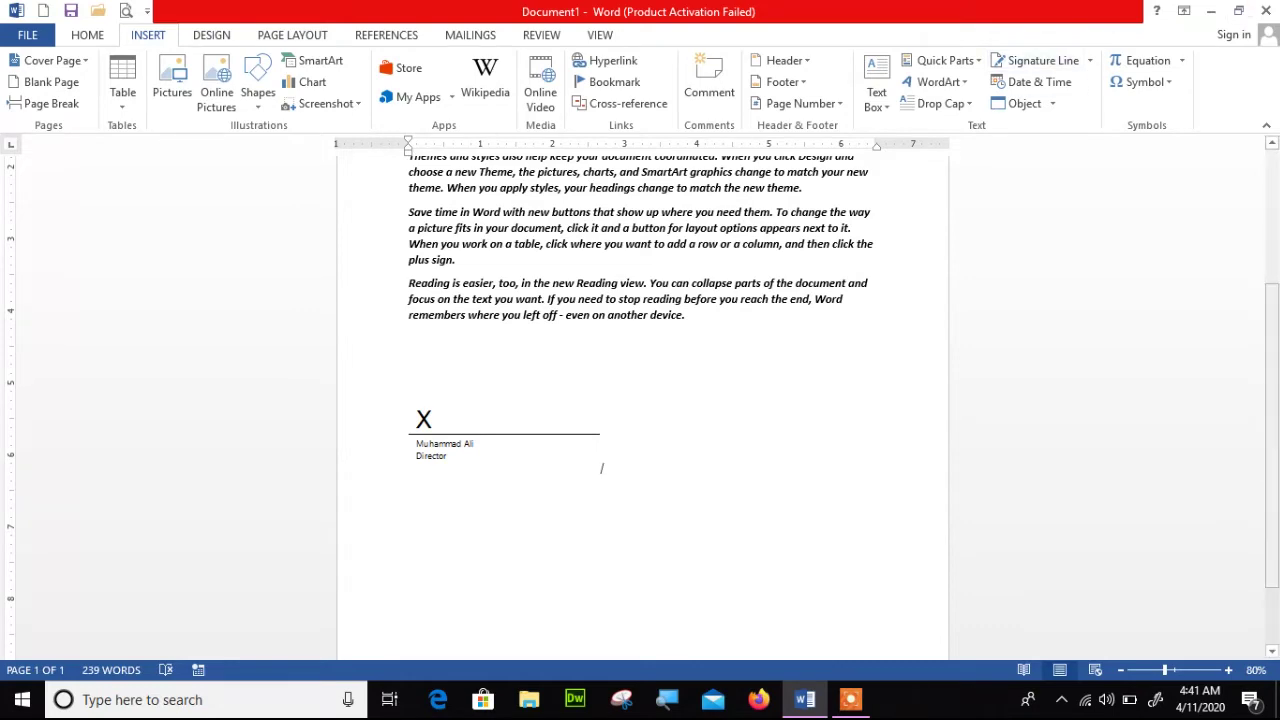
Step: Scroll back to the top and place the caret before the first paragraph
scroll(601, 468, up, 1)
scroll(601, 468, up, 3)
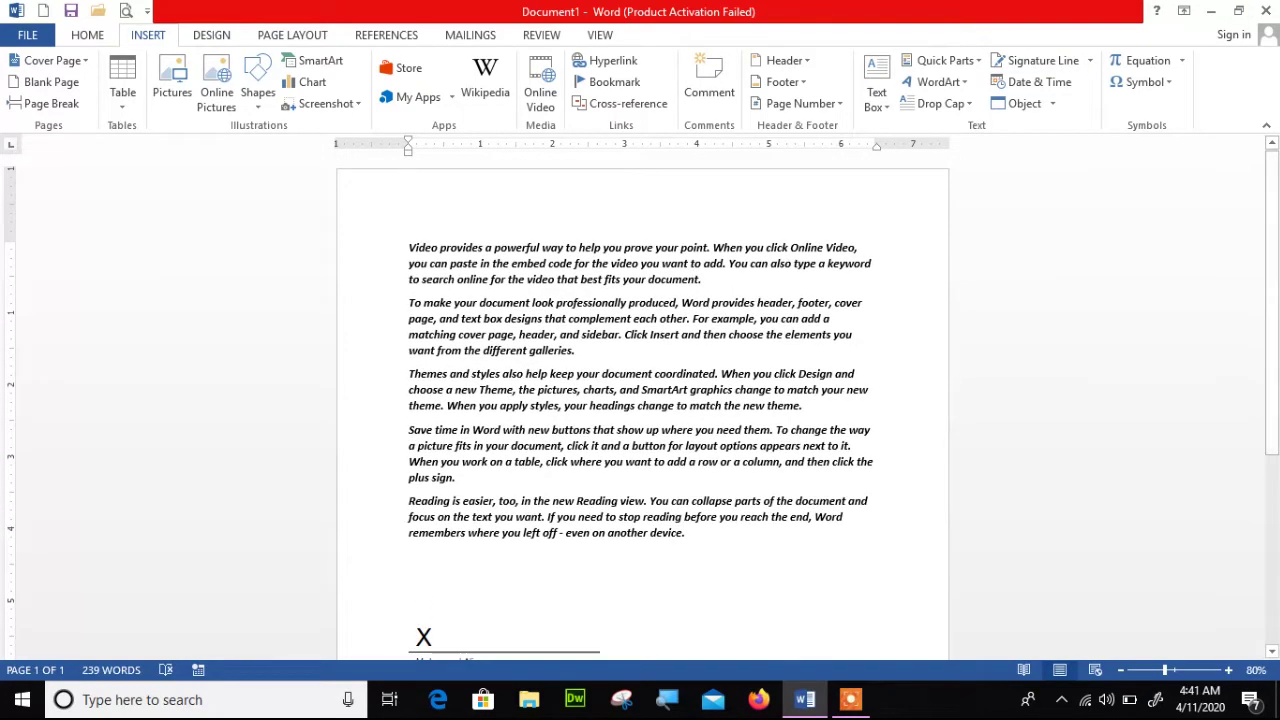
click(409, 247)
Step: Insert the date and time 4/11/2020 4:42 AM at the top and add blank lines after paragraph one
key(Return)
key(Return)
key(Return)
key(Return)
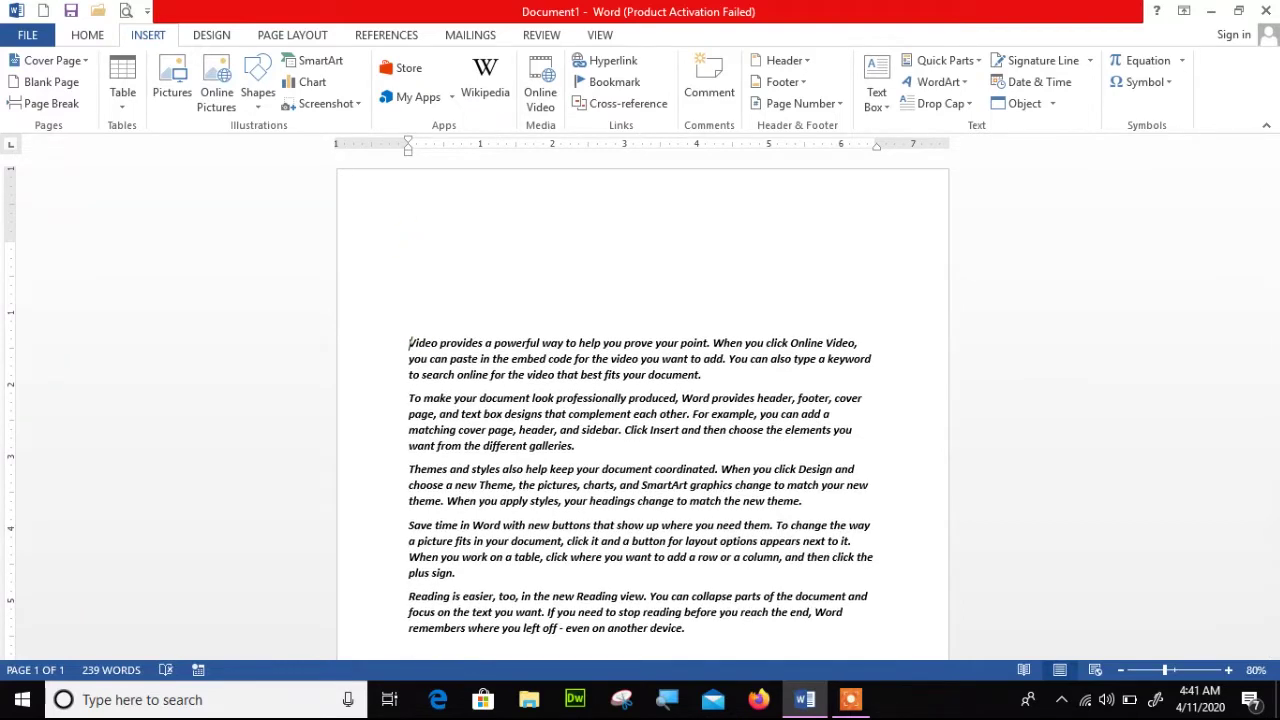
click(420, 245)
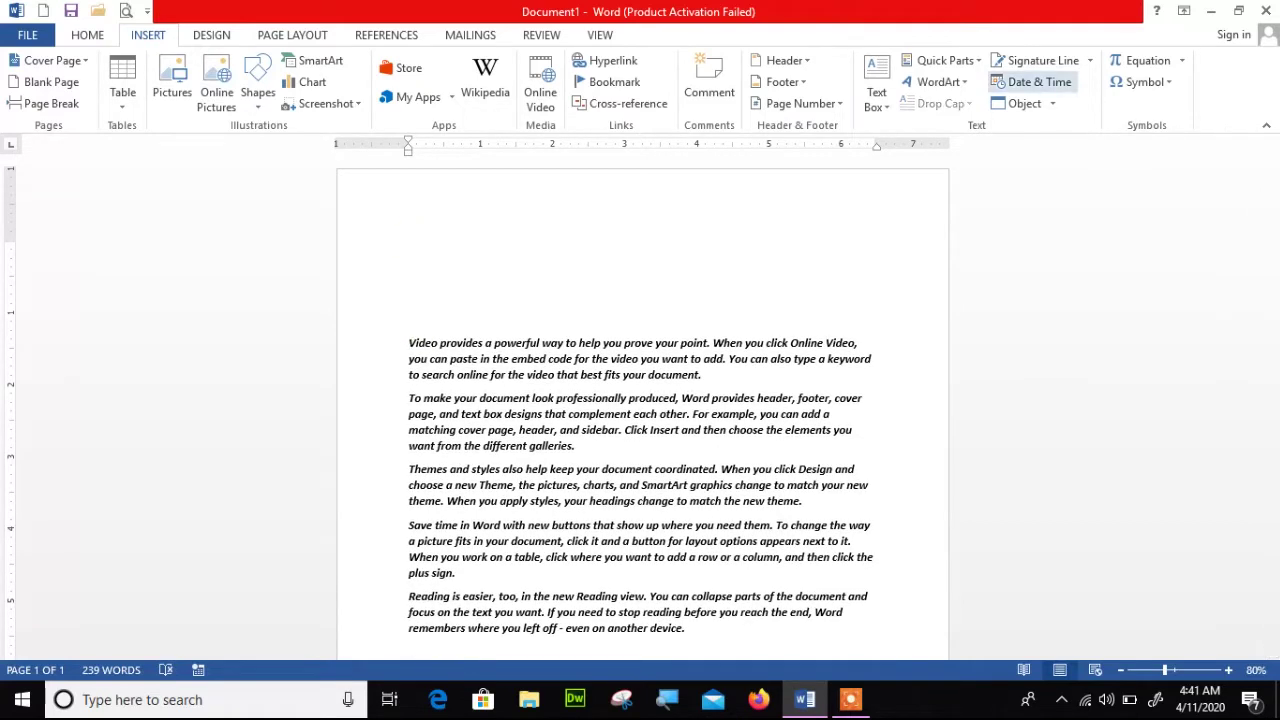
click(1038, 82)
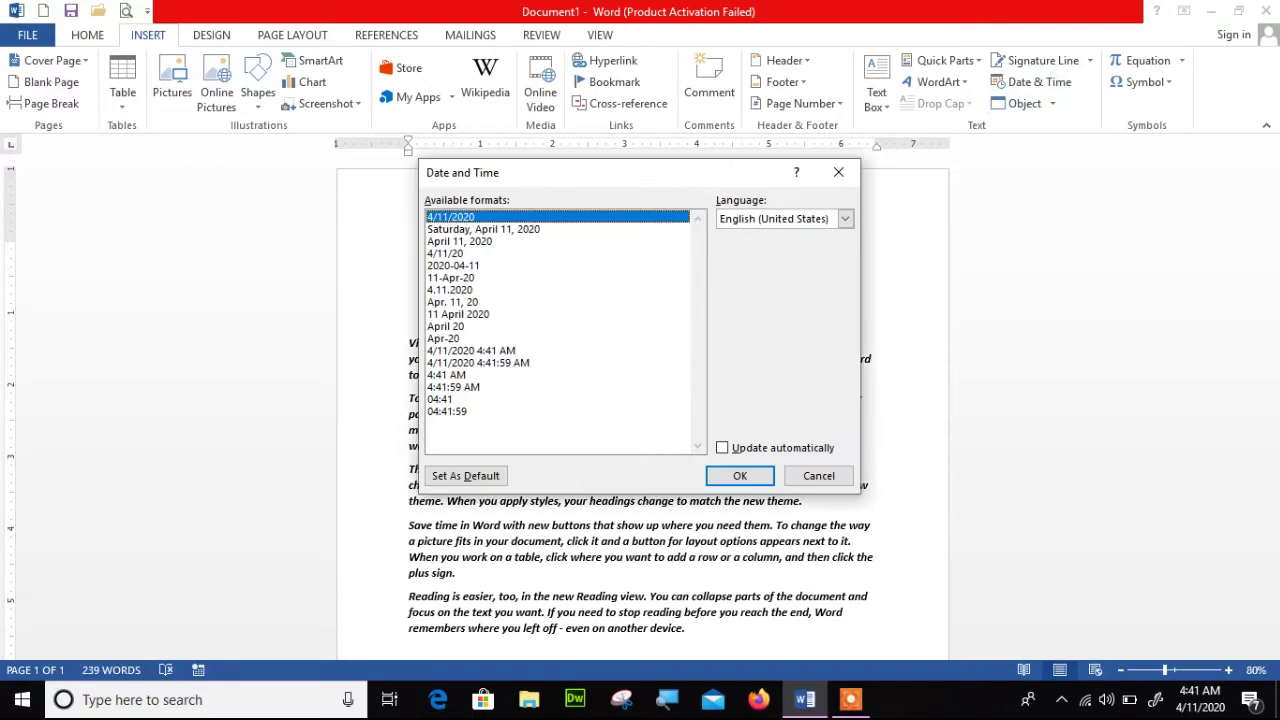
click(472, 350)
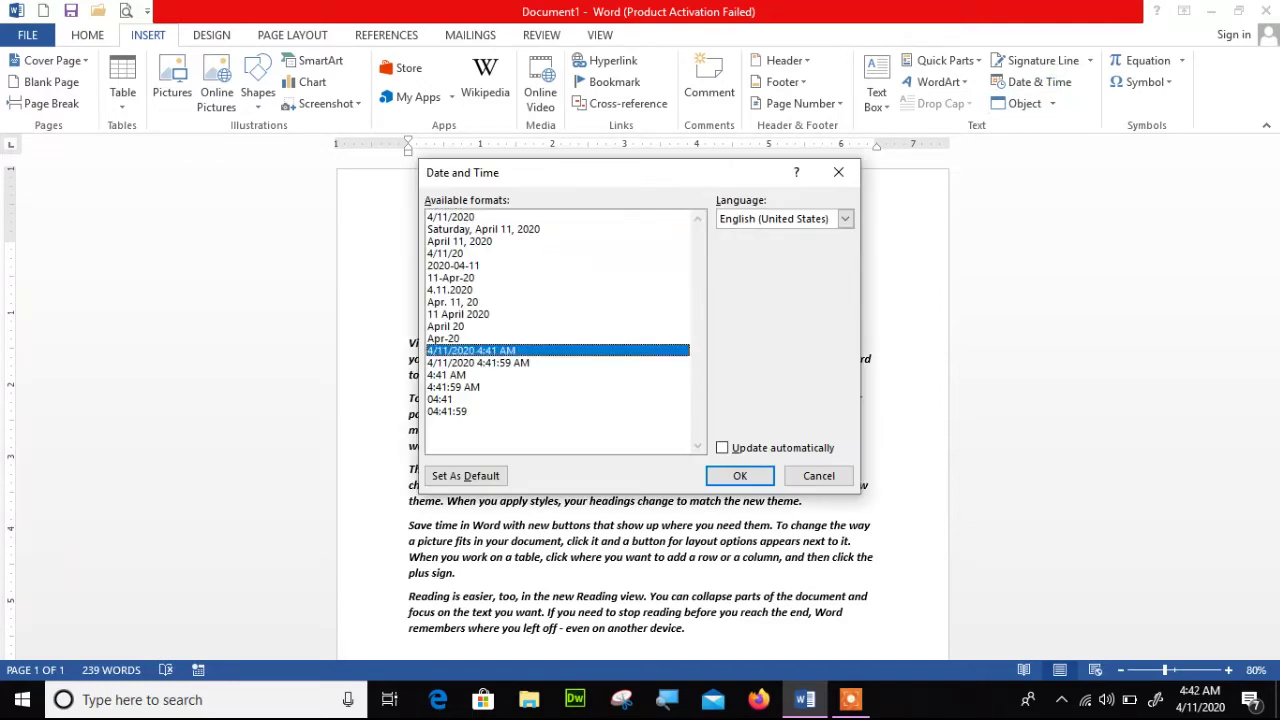
click(740, 476)
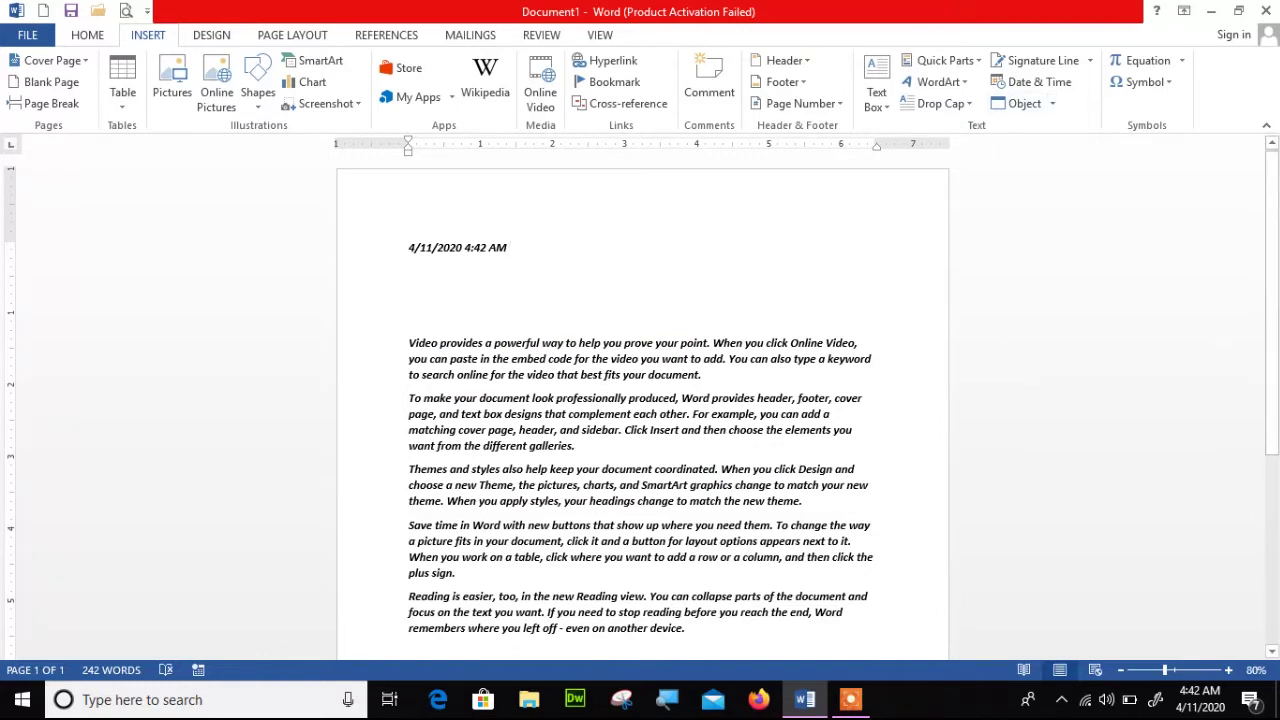
click(702, 374)
key(Return)
key(Return)
key(Return)
key(Return)
key(Return)
key(Return)
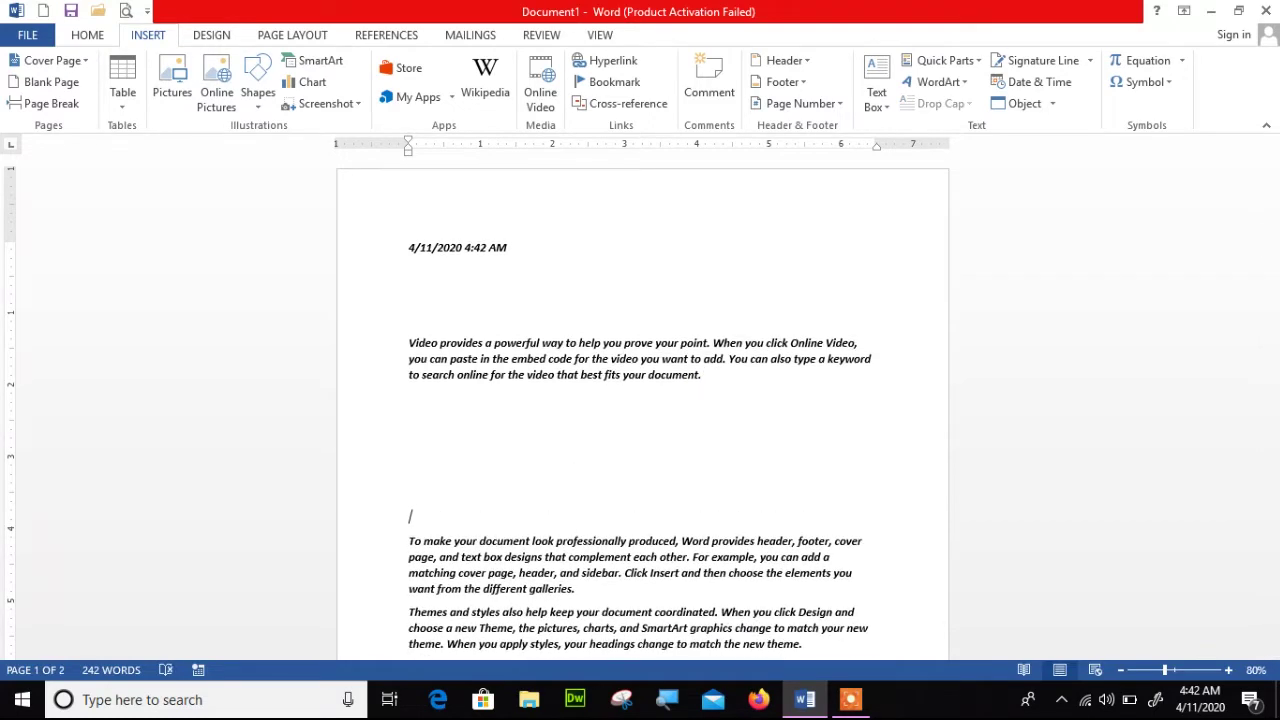
Step: Embed a new Bitmap Image object below the first paragraph, opening it in Paint
drag(1272, 230, 1272, 268)
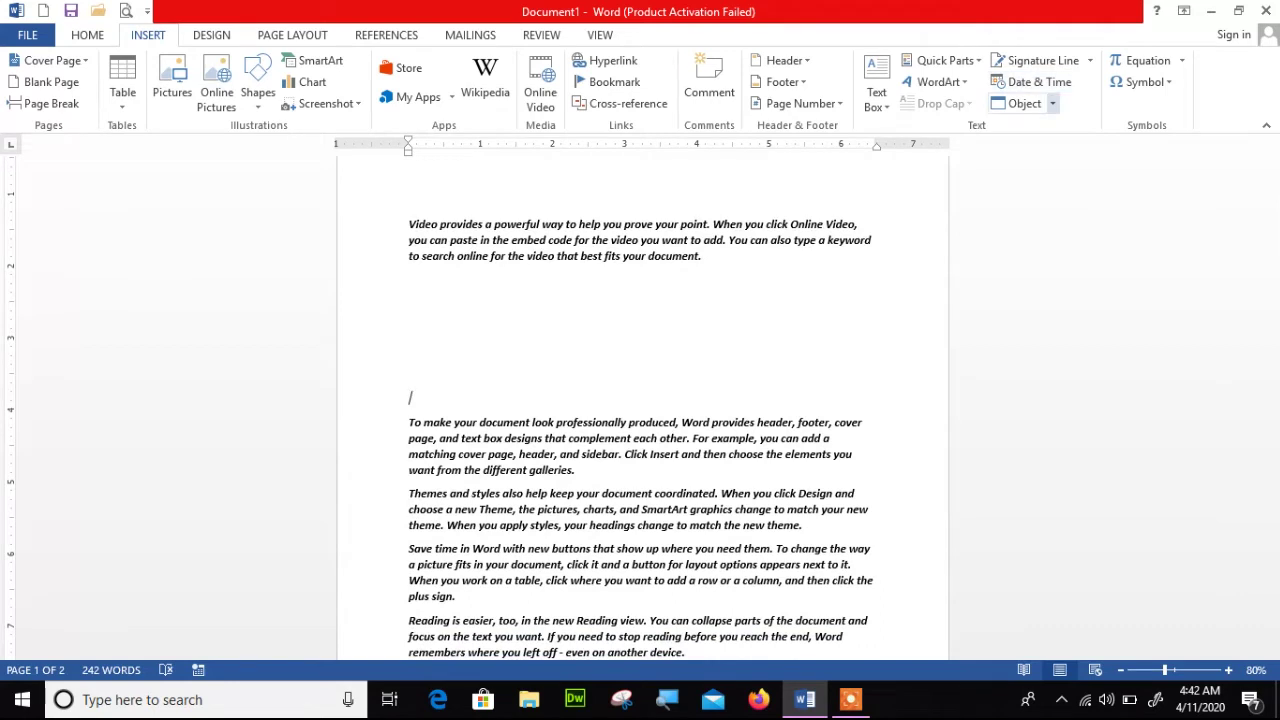
click(508, 274)
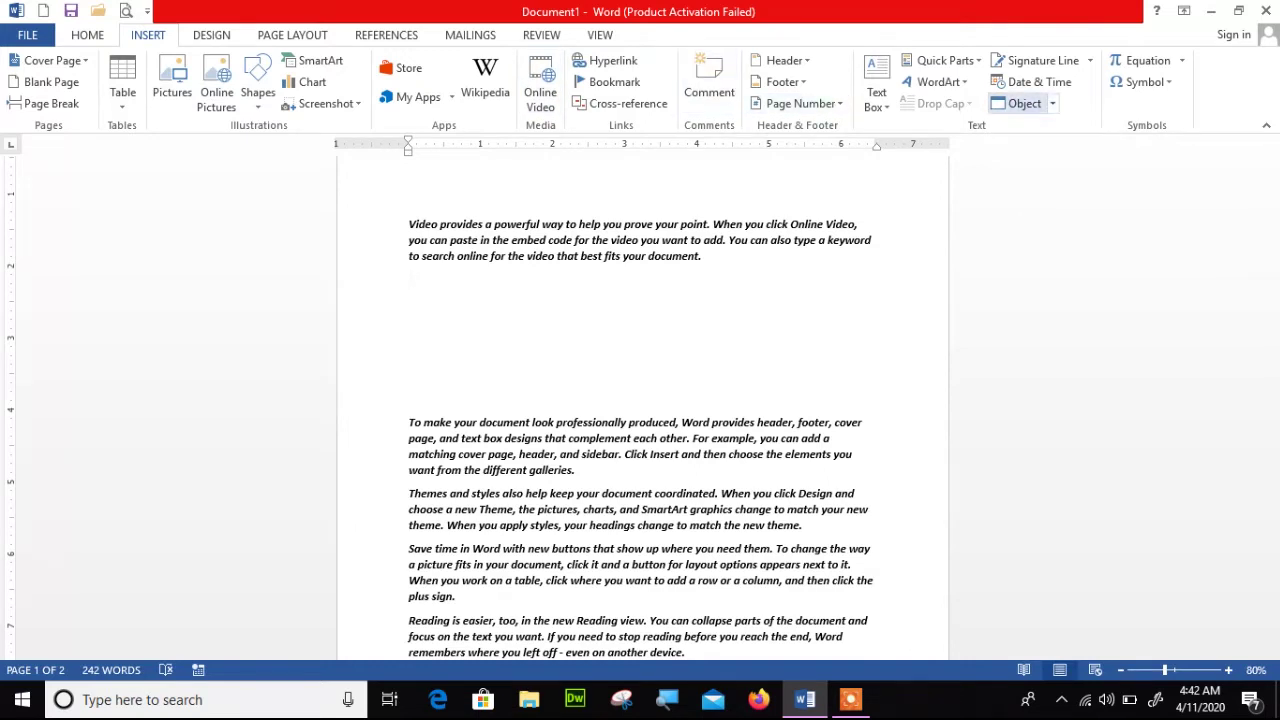
click(1052, 103)
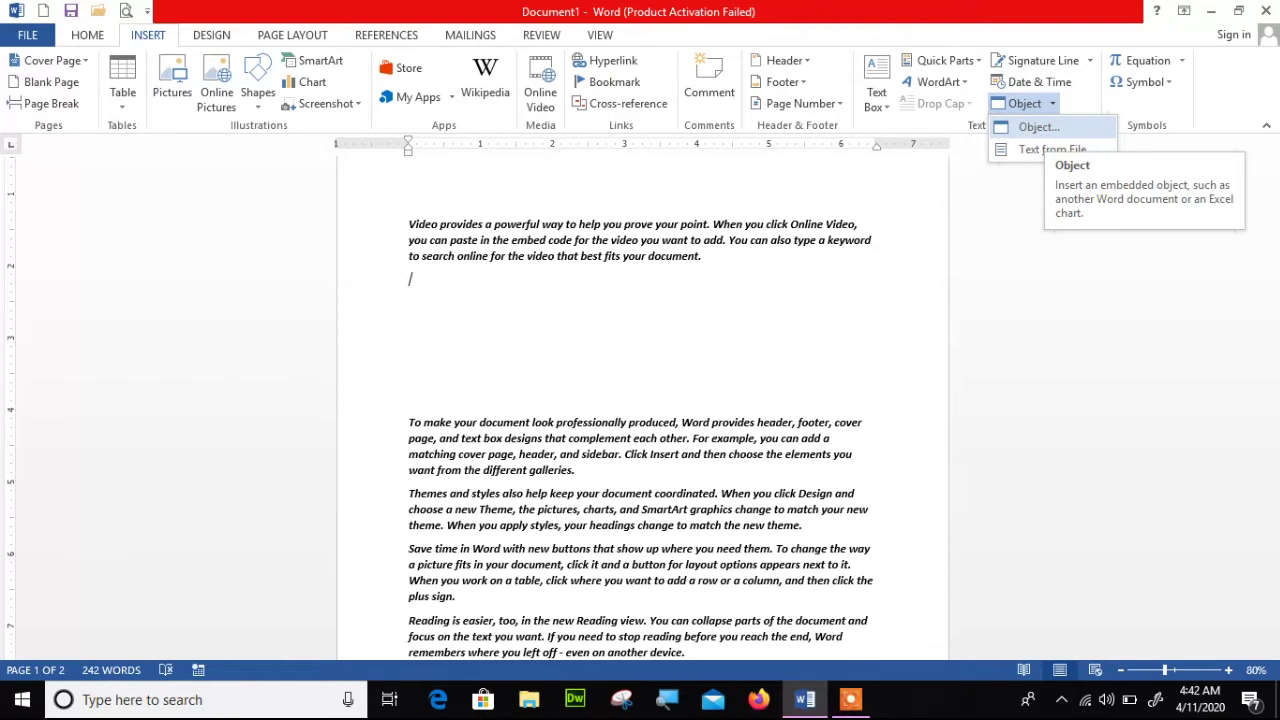
click(1040, 128)
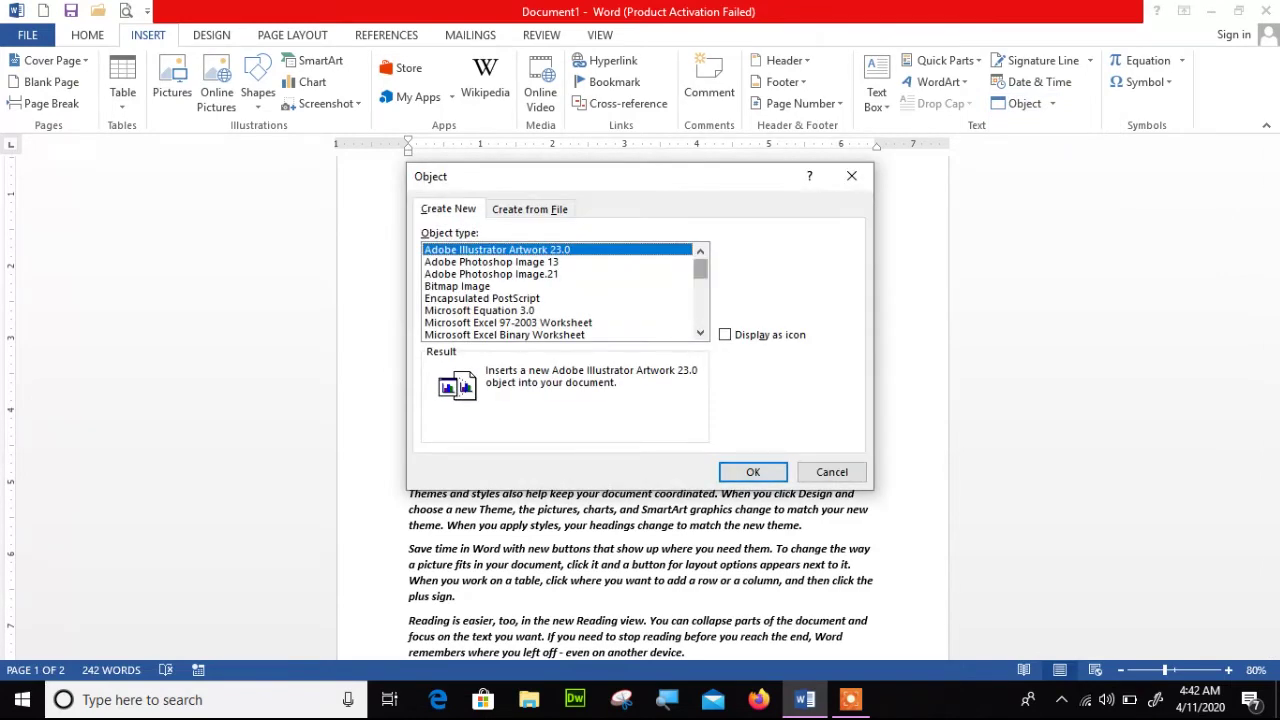
scroll(700, 268, down, 3)
scroll(700, 268, up, 3)
click(457, 286)
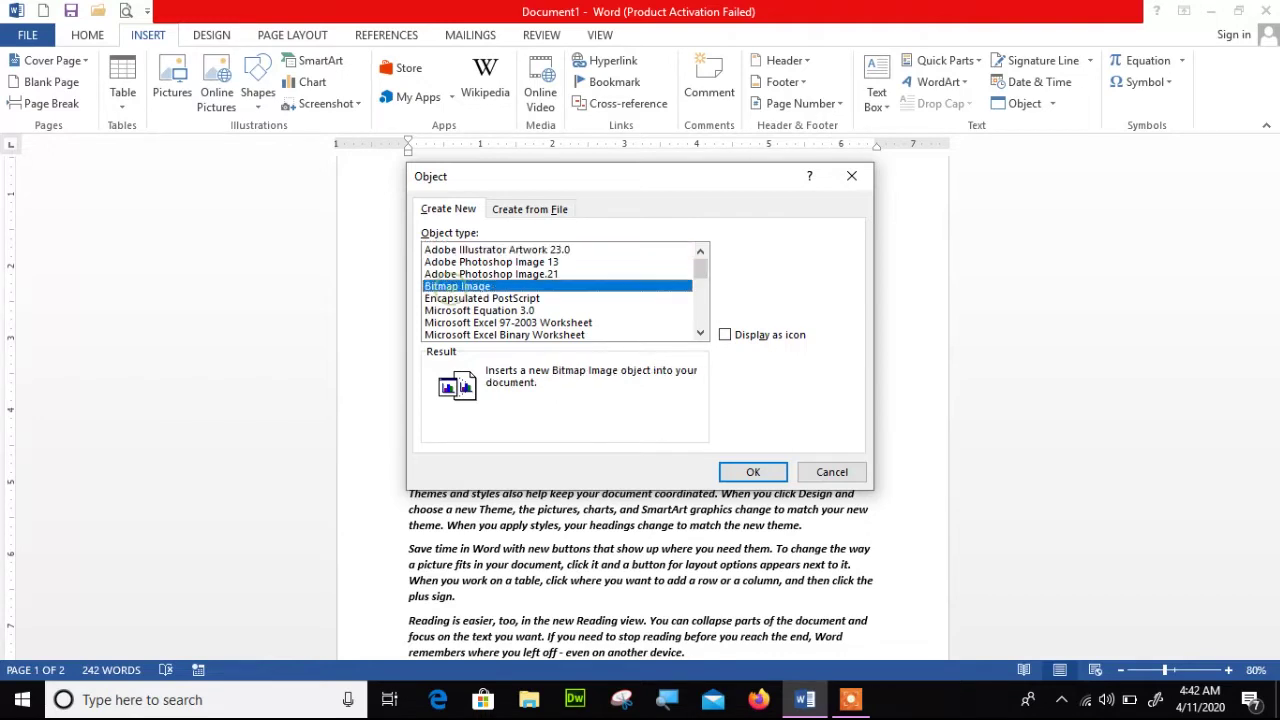
click(752, 472)
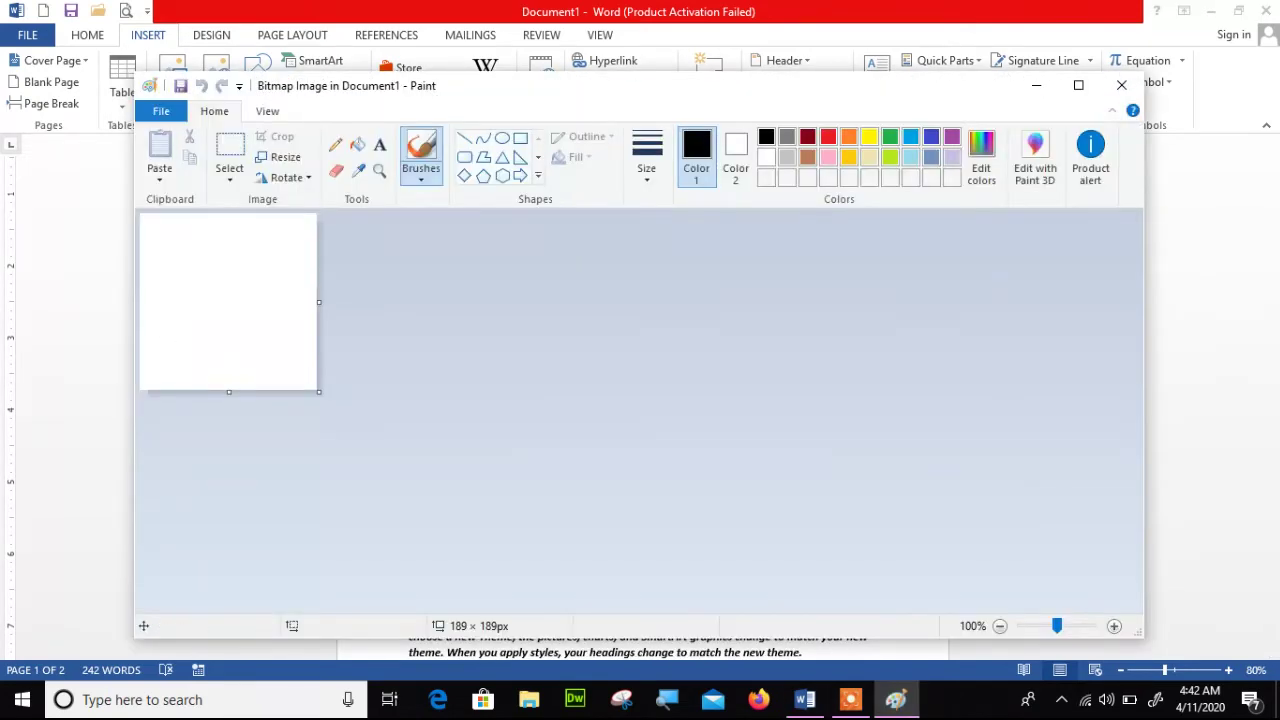
Step: Enlarge the Paint canvas to 661 × 362 px and draw a diamond outline
drag(319, 392, 761, 553)
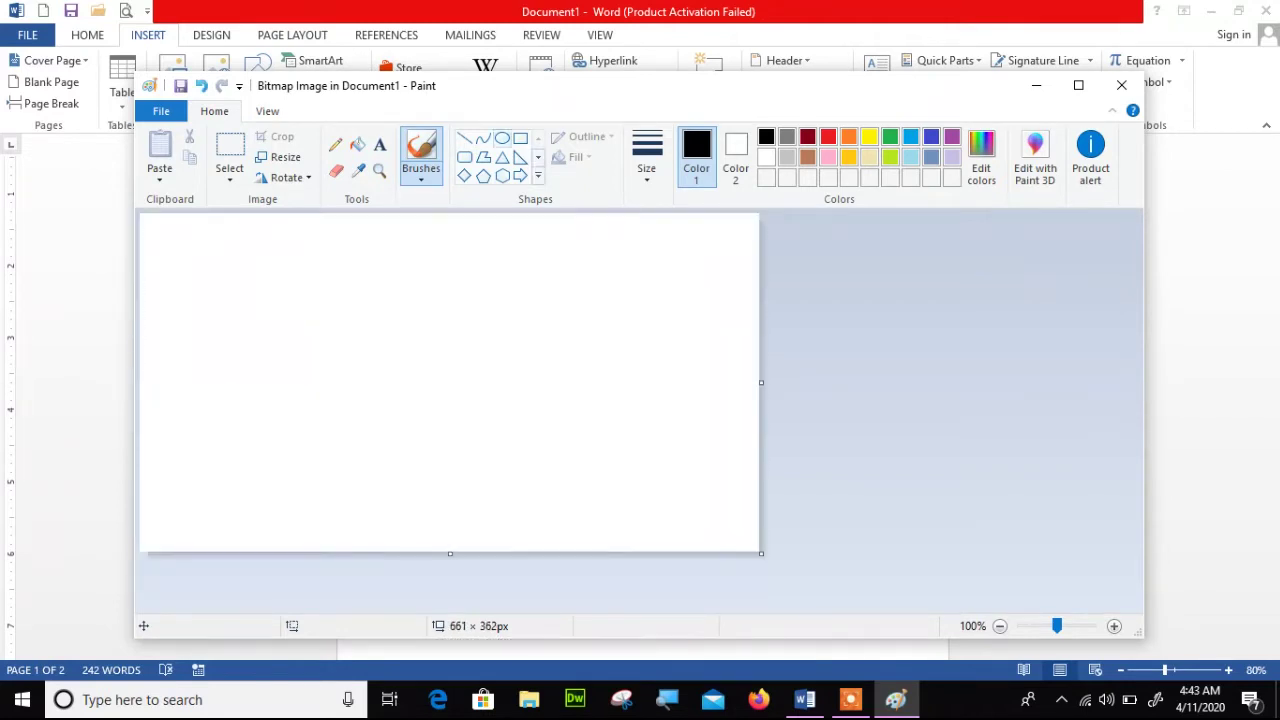
click(502, 138)
click(464, 175)
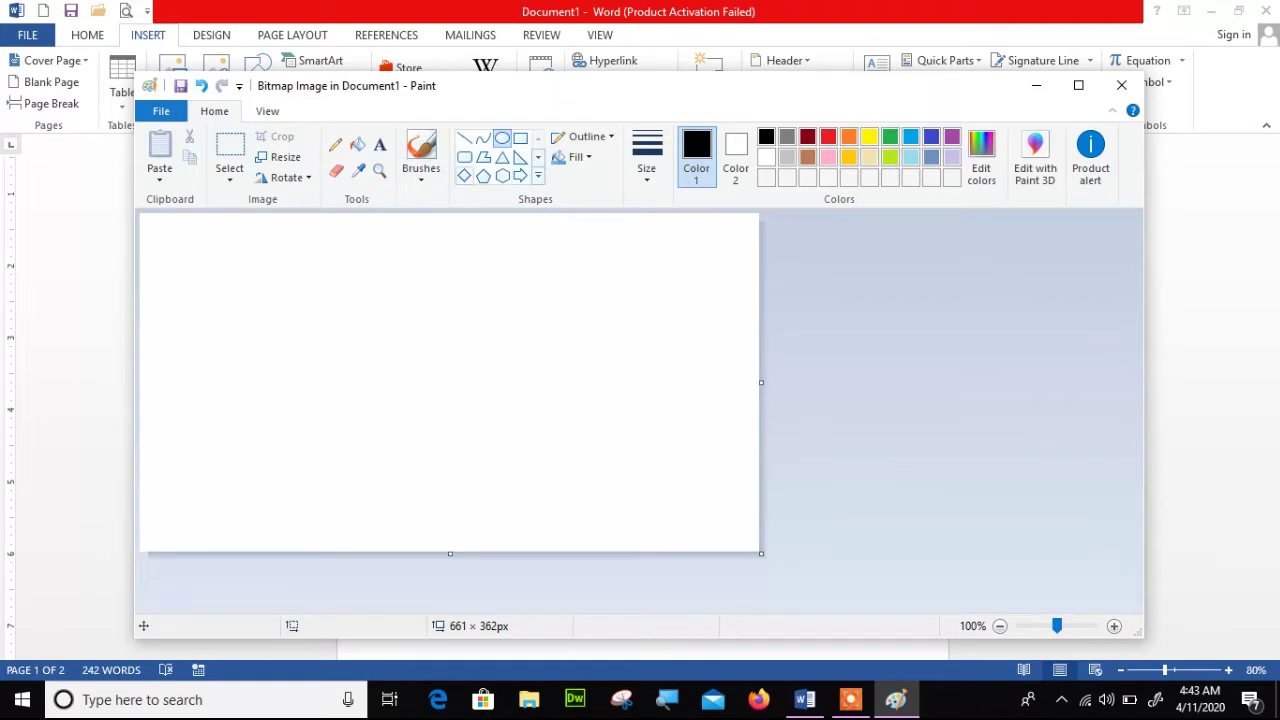
drag(346, 262, 564, 479)
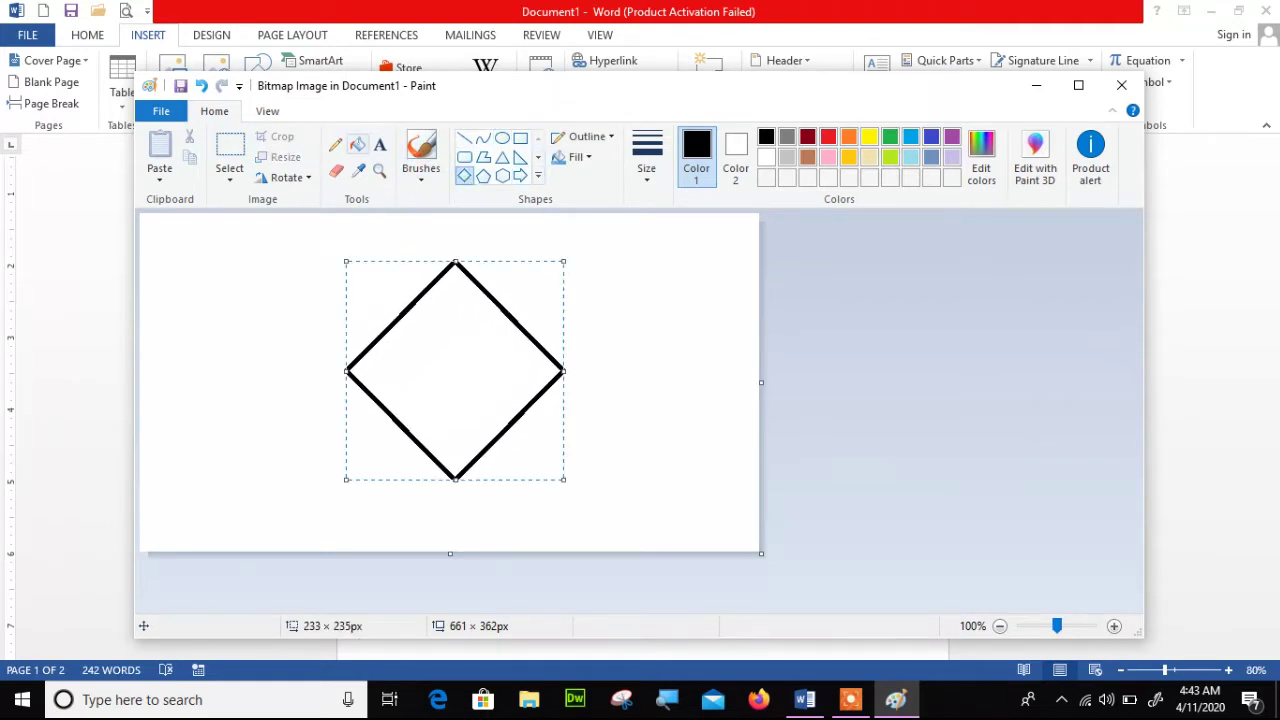
Step: Fill the diamond with light turquoise and return to Word
click(358, 144)
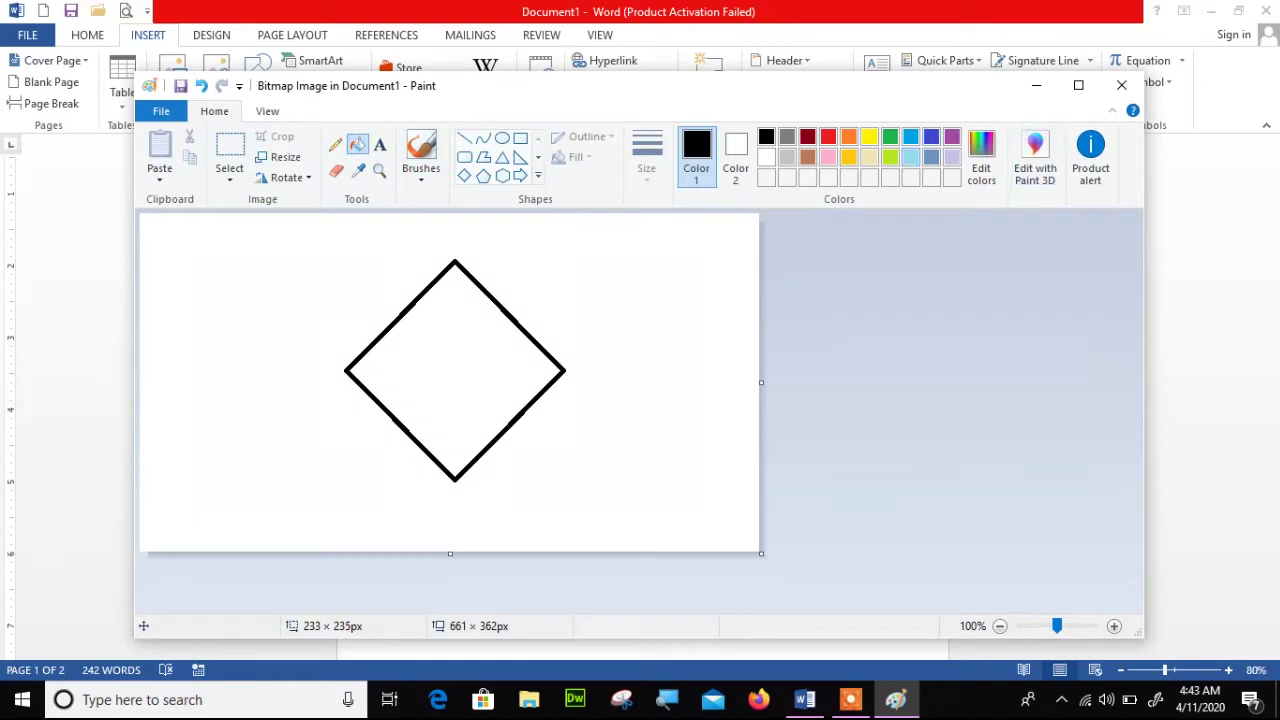
click(910, 157)
click(453, 358)
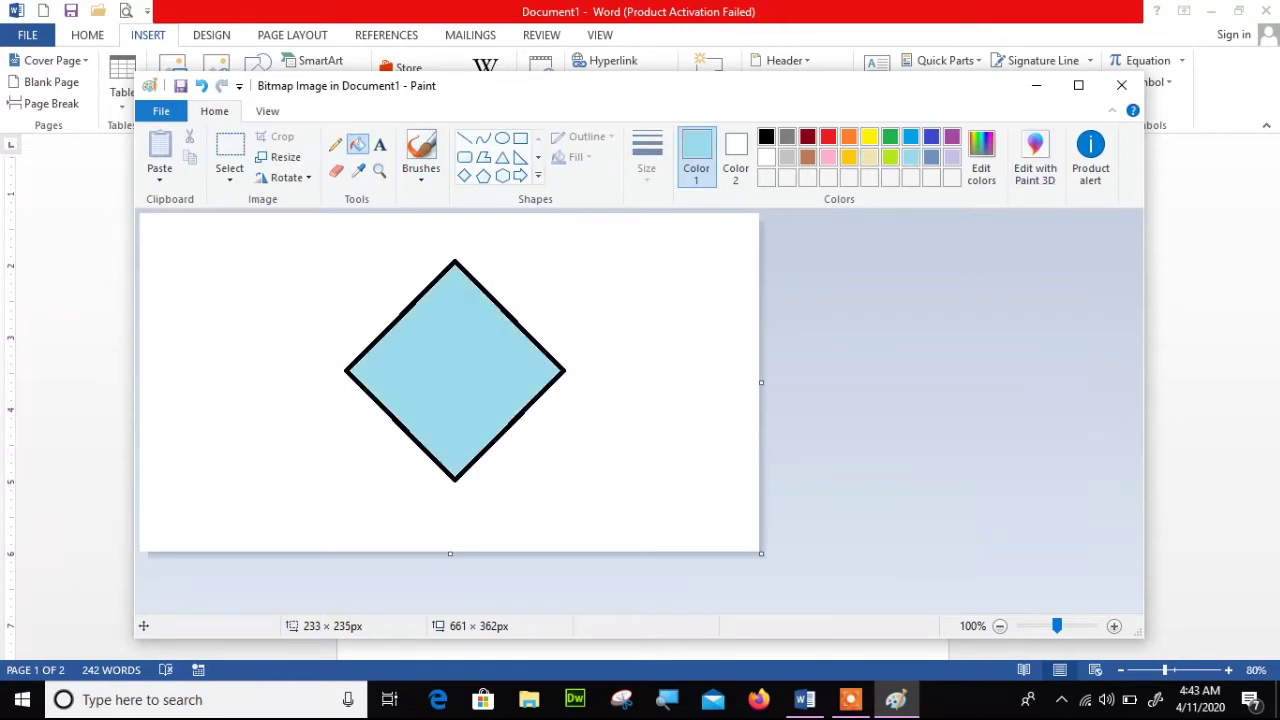
click(1121, 85)
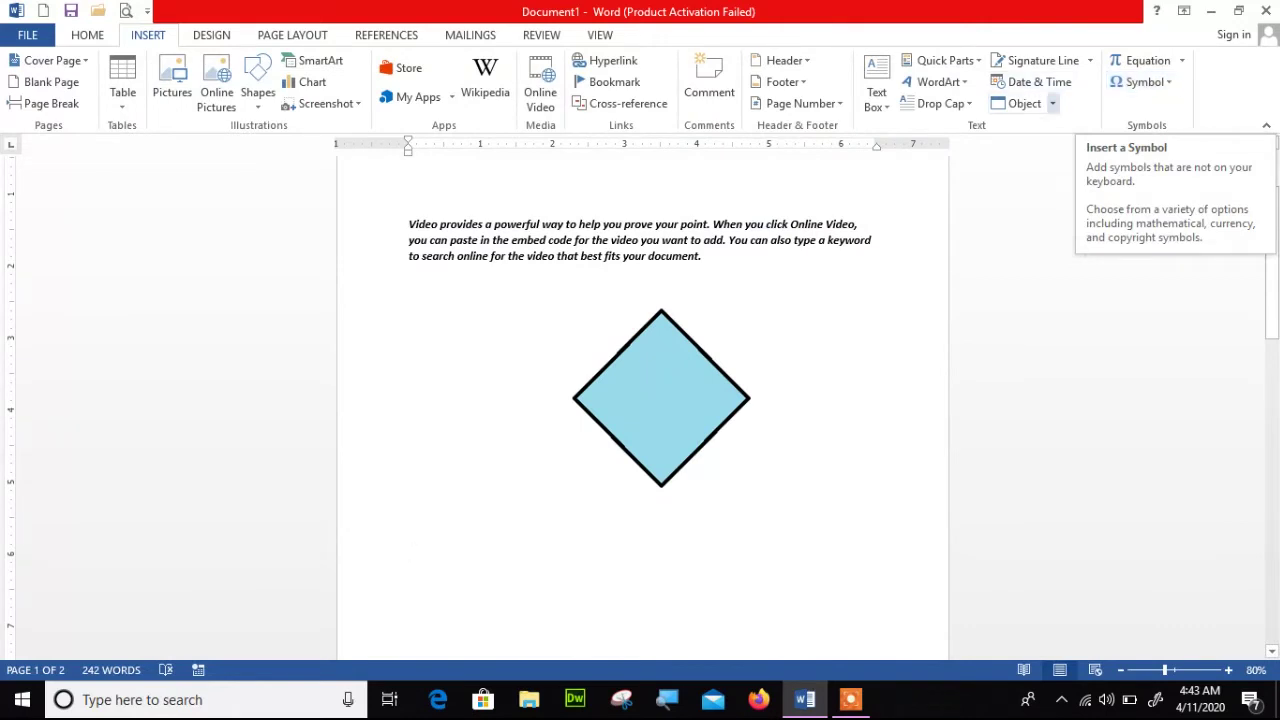
Step: Insert the Conference Agenda document's text, review it, then select all and delete it
click(1052, 103)
click(1040, 149)
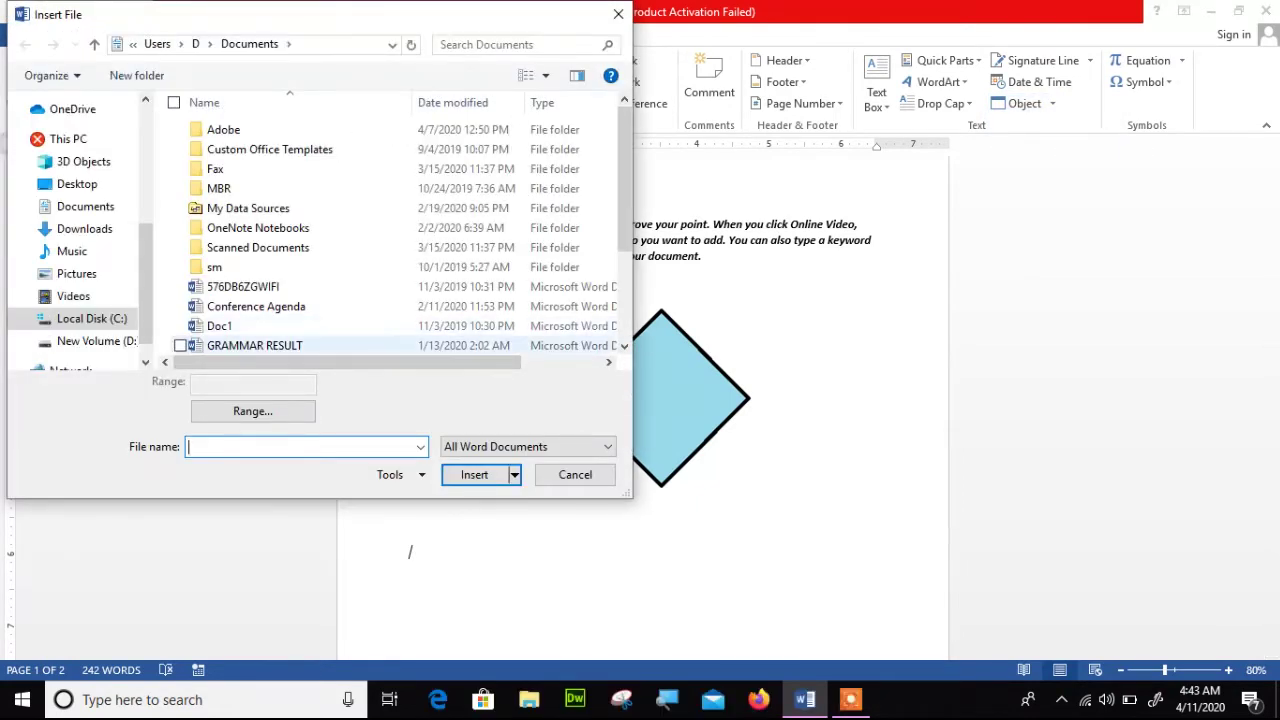
double_click(256, 306)
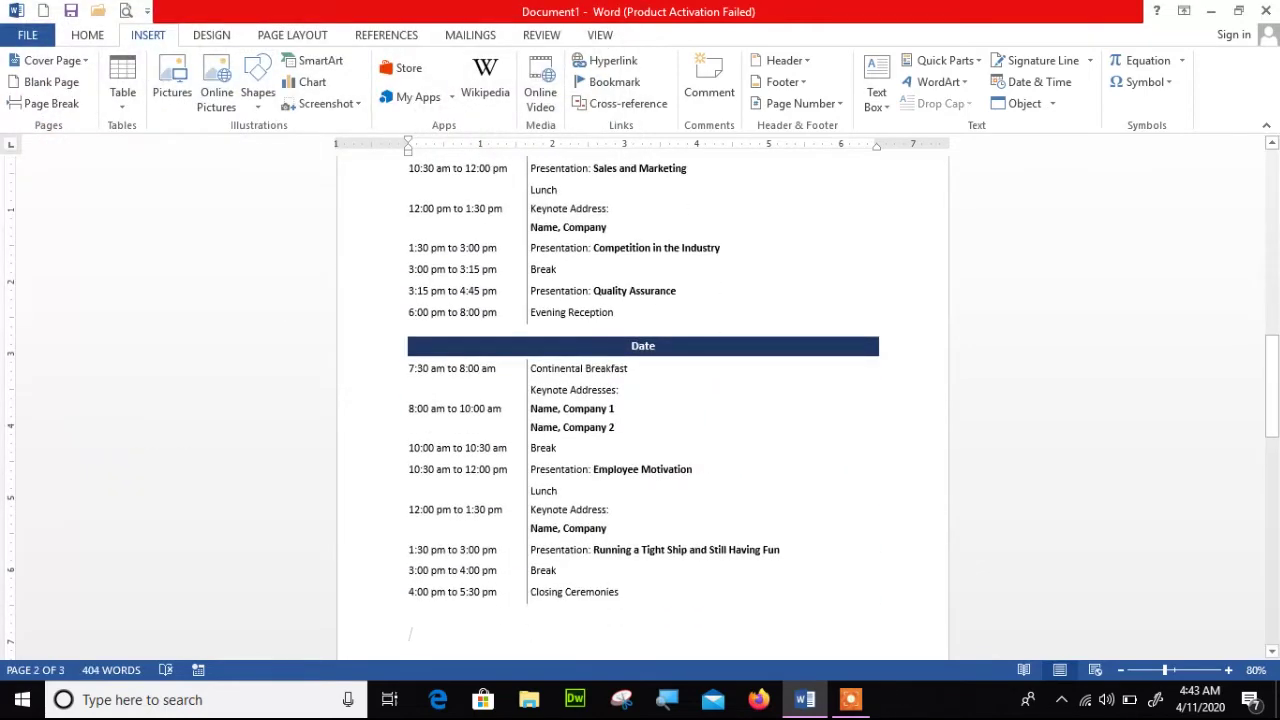
drag(1271, 380, 1271, 494)
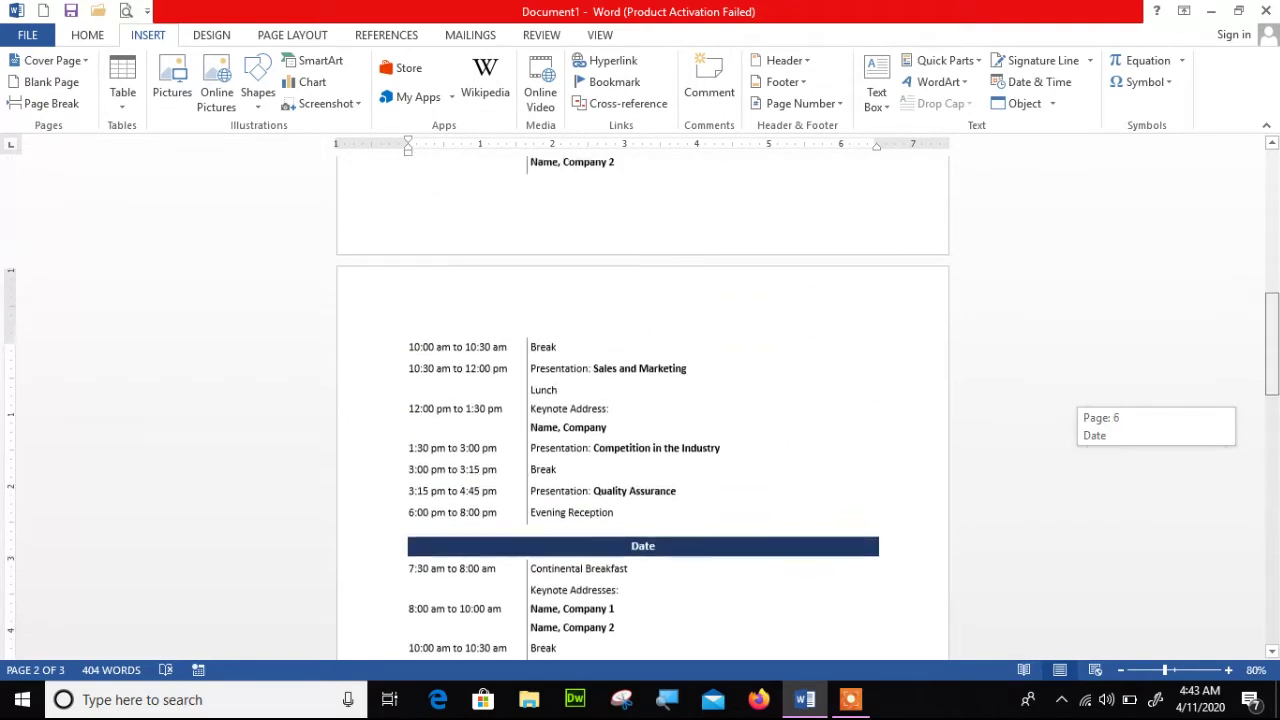
drag(1271, 494, 1271, 192)
key(ctrl+a)
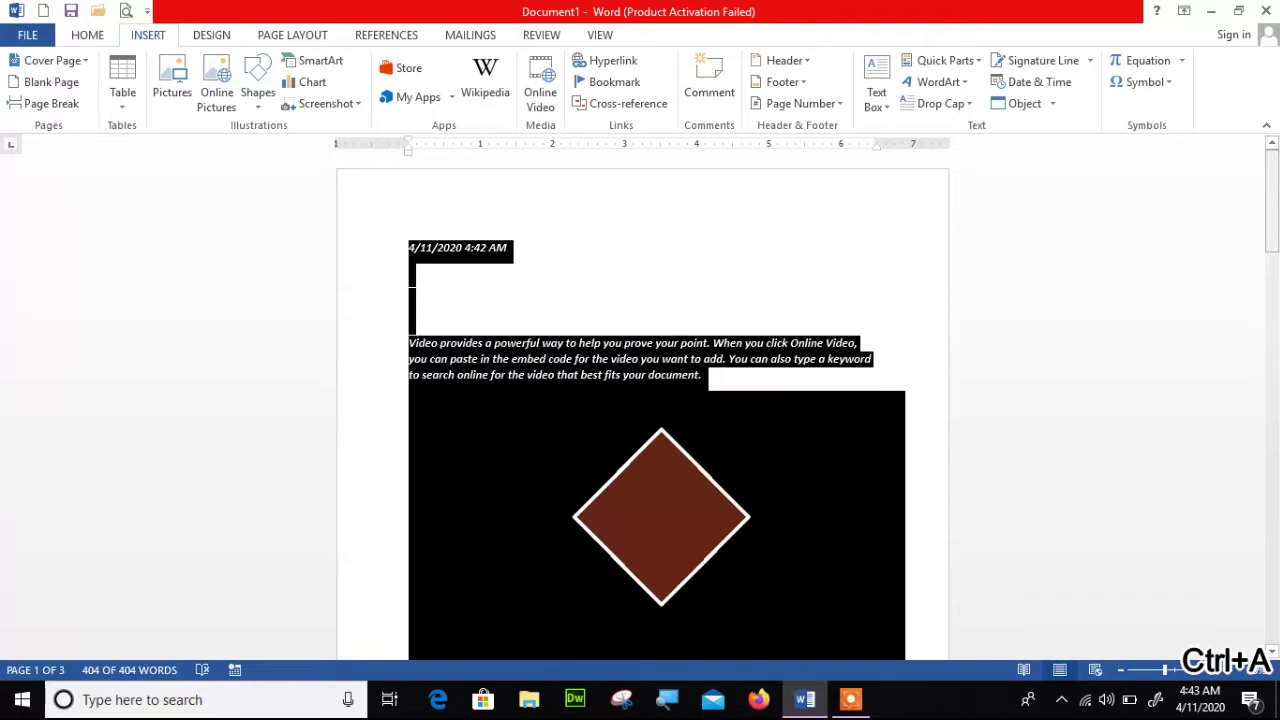
key(Delete)
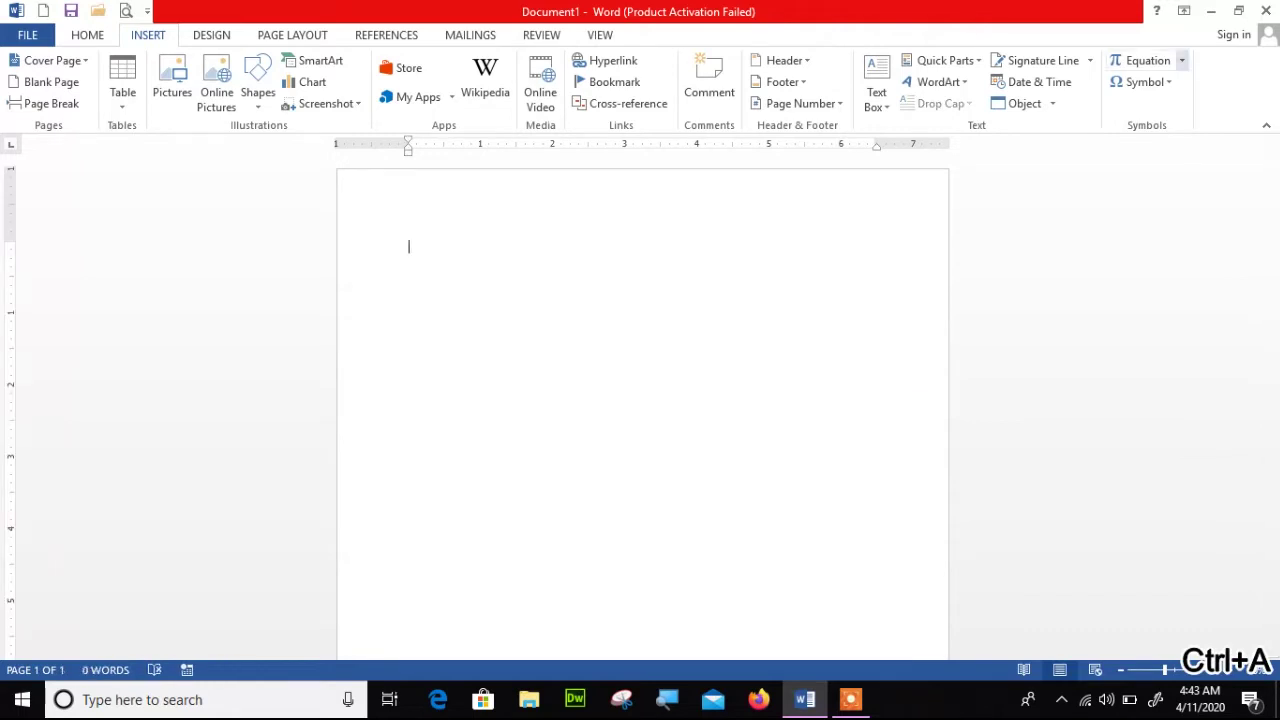
Step: Generate five =rand() sample paragraphs and add blank lines after the third paragraph
click(563, 249)
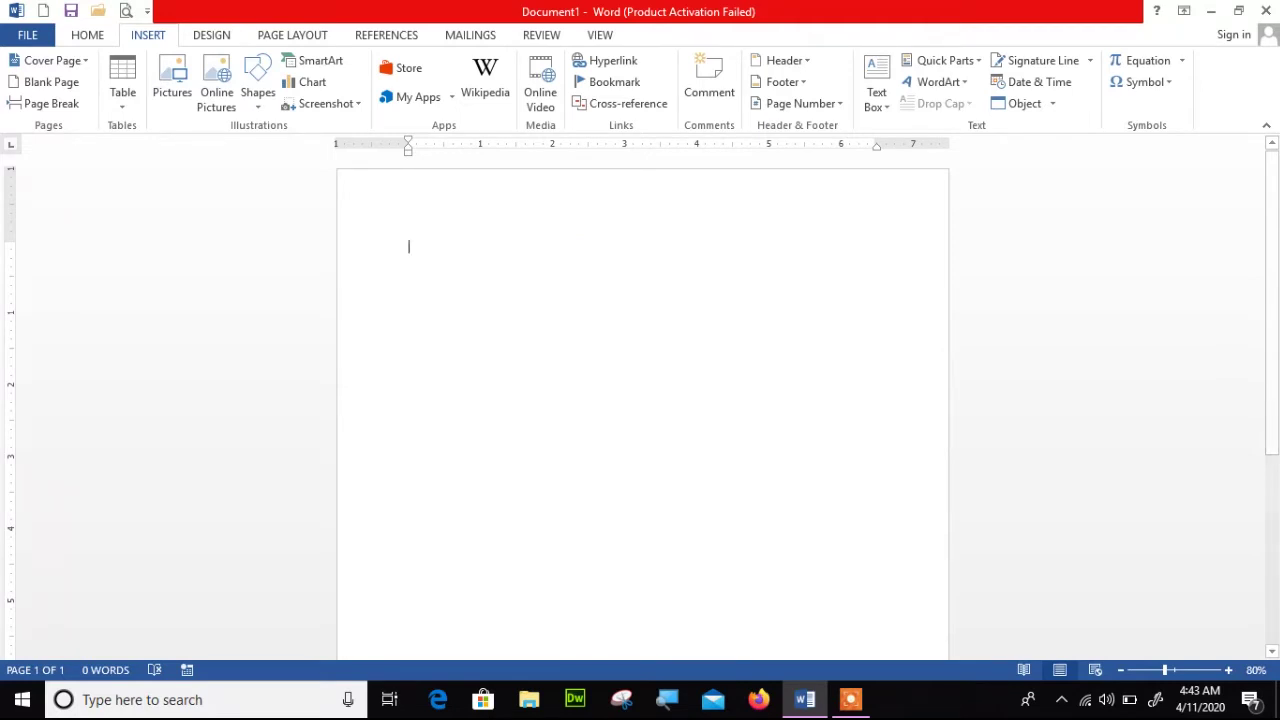
click(1181, 60)
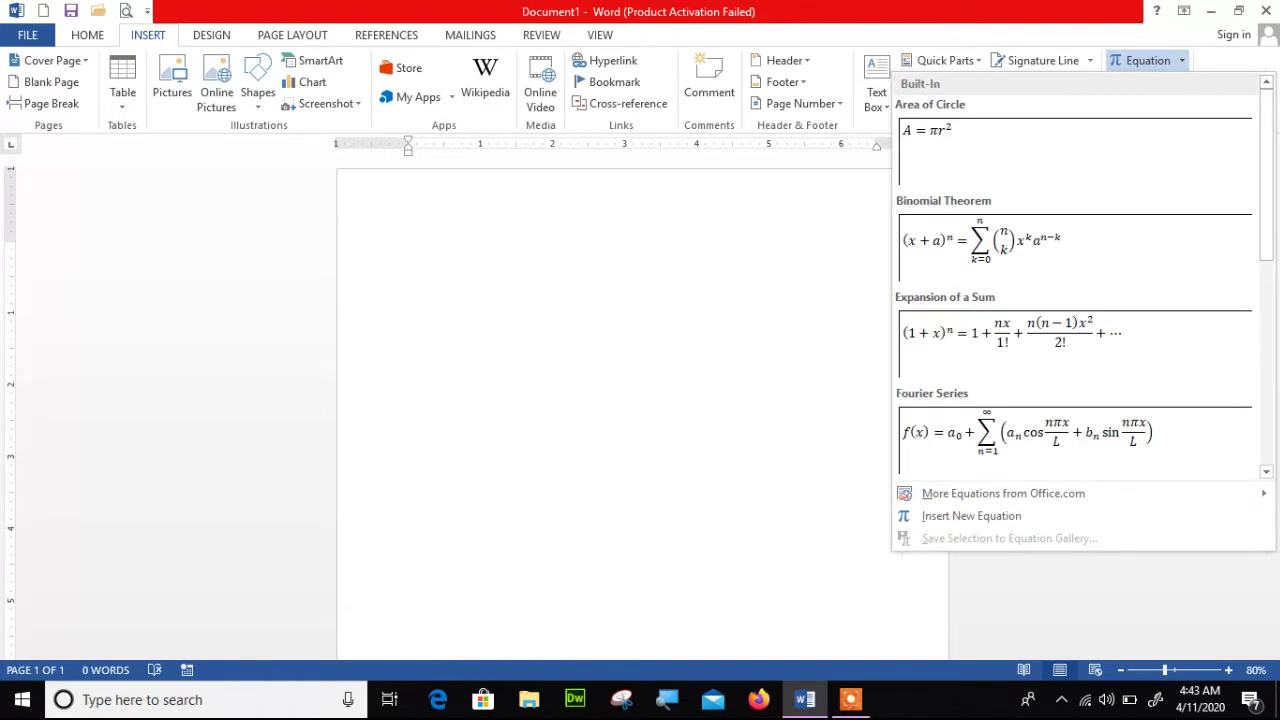
key(Escape)
text(=rand())
key(Return)
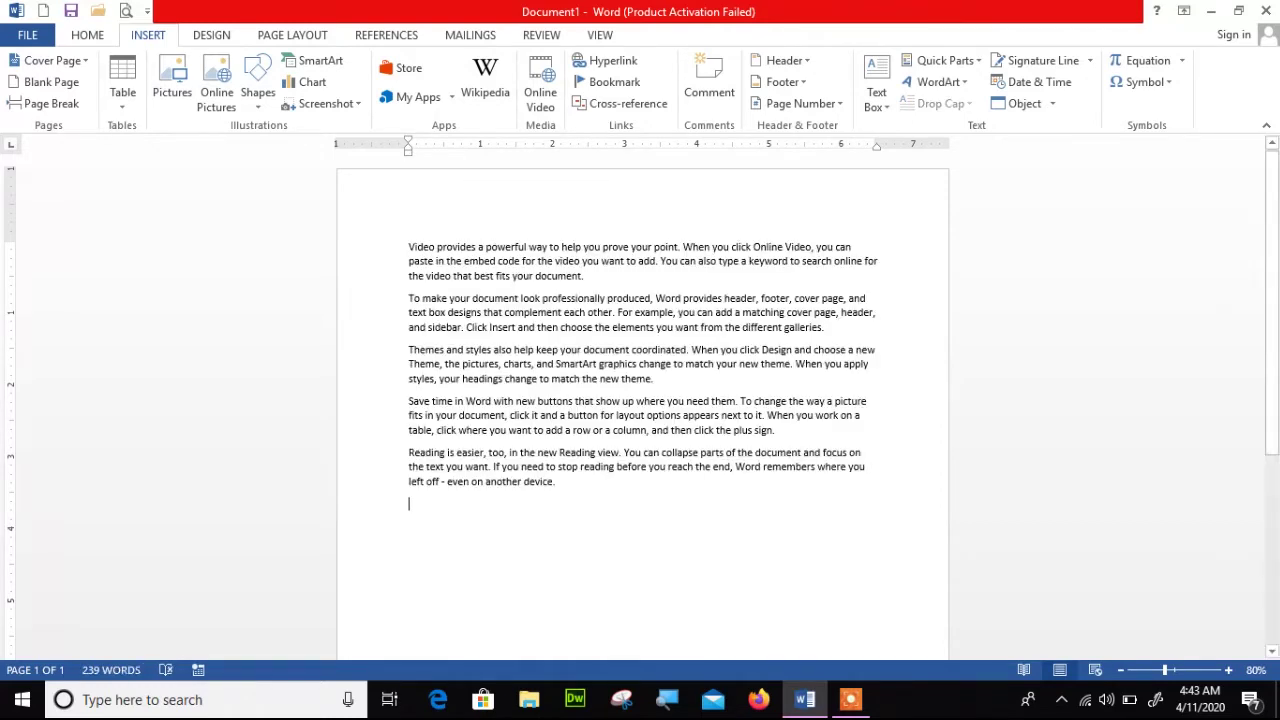
key(Return)
key(Return)
key(Return)
key(Return)
key(Return)
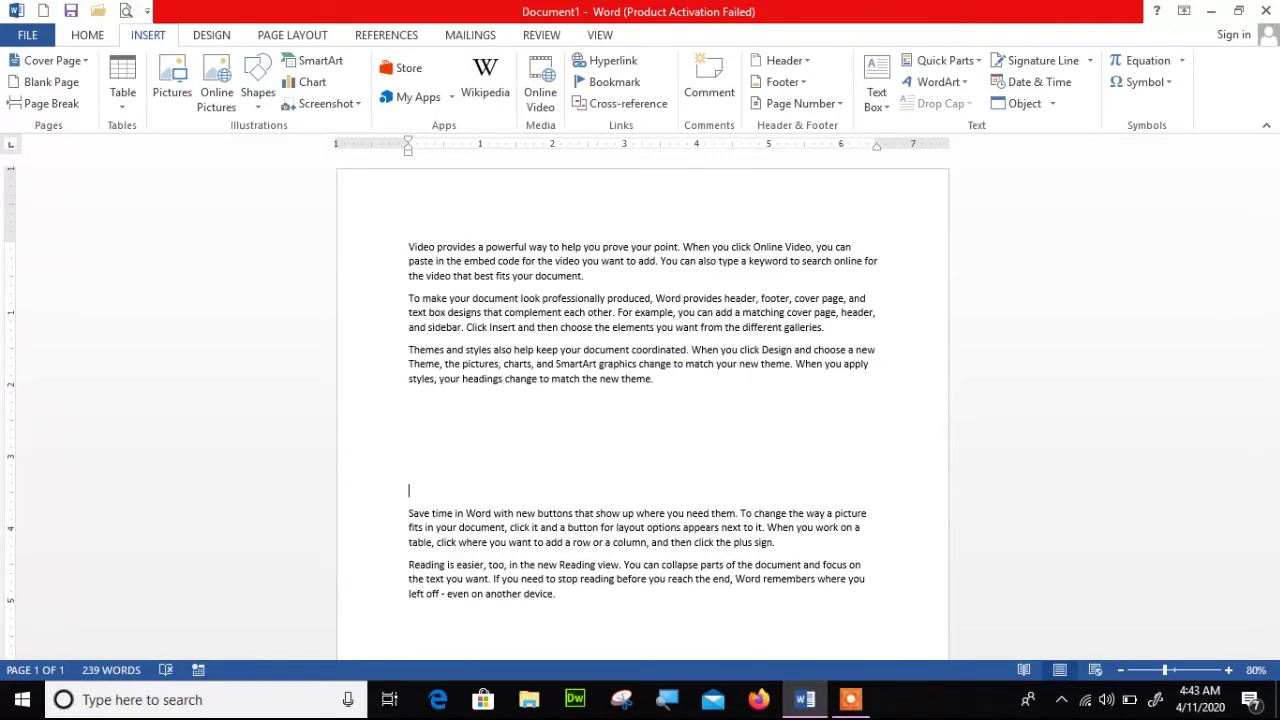
click(409, 430)
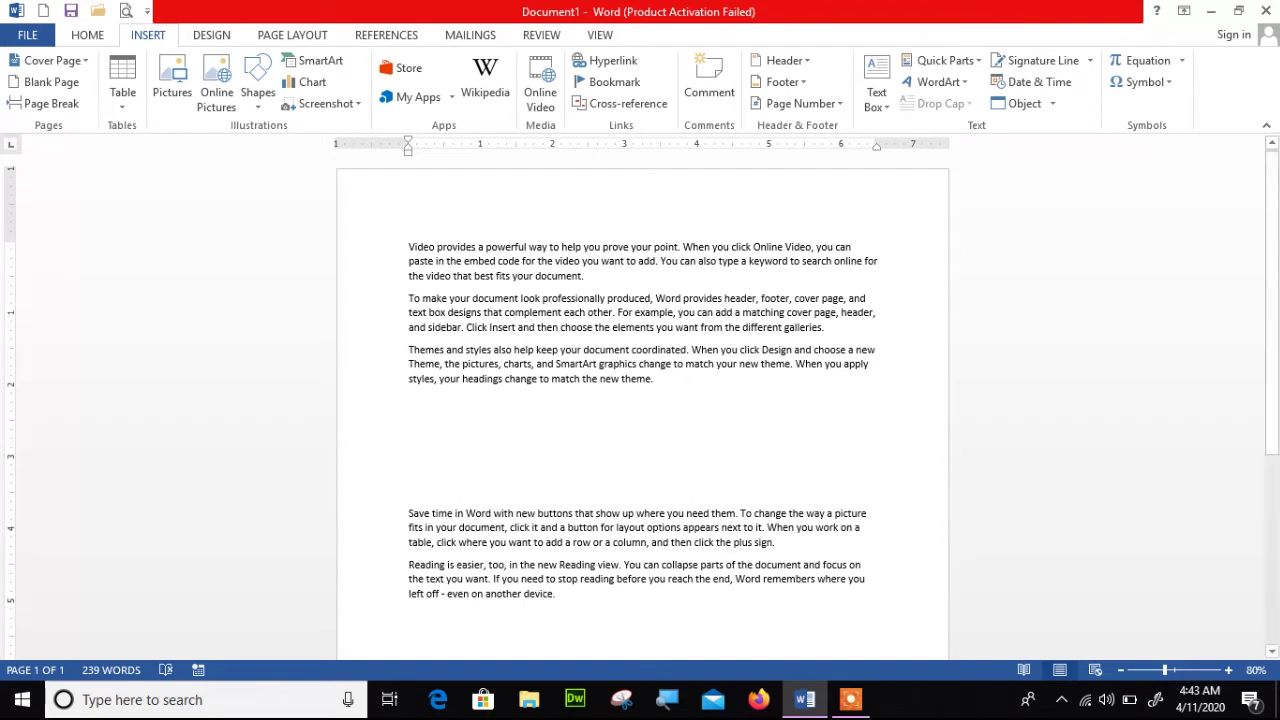
click(1181, 60)
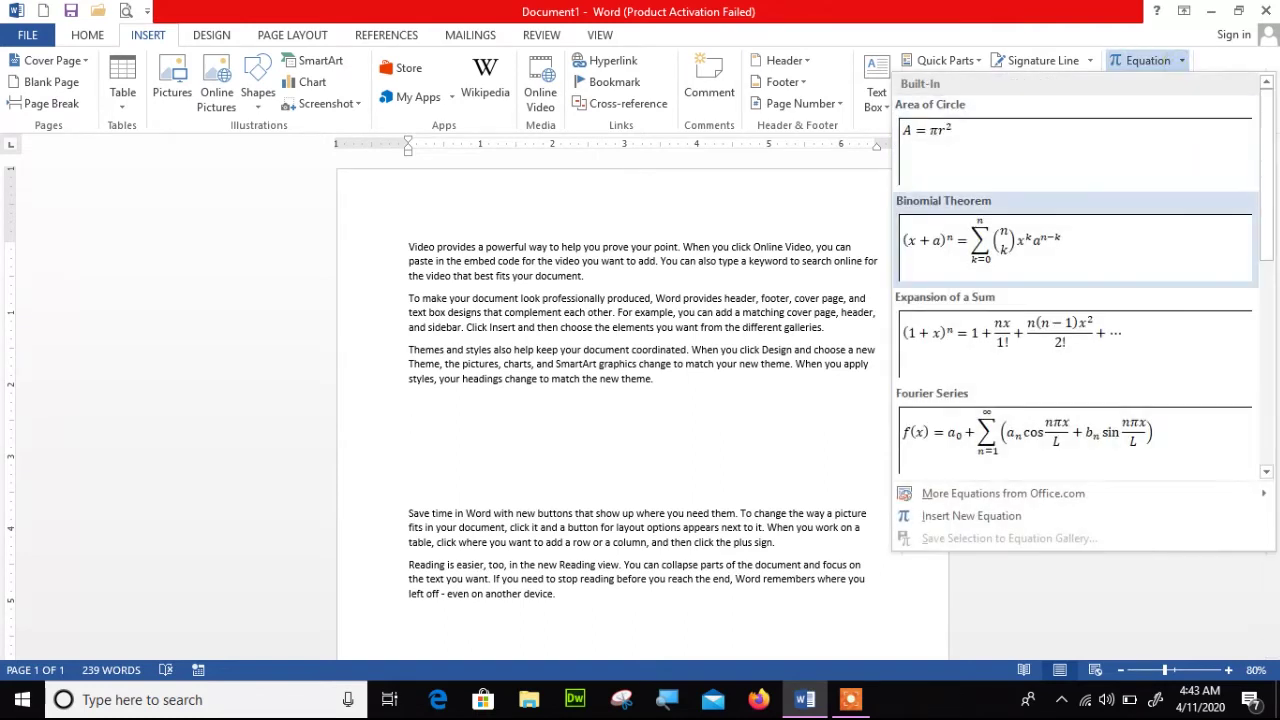
Step: Insert the Expansion of a Sum equation and change (1 + x)ⁿ to (2 + x)³
click(1132, 325)
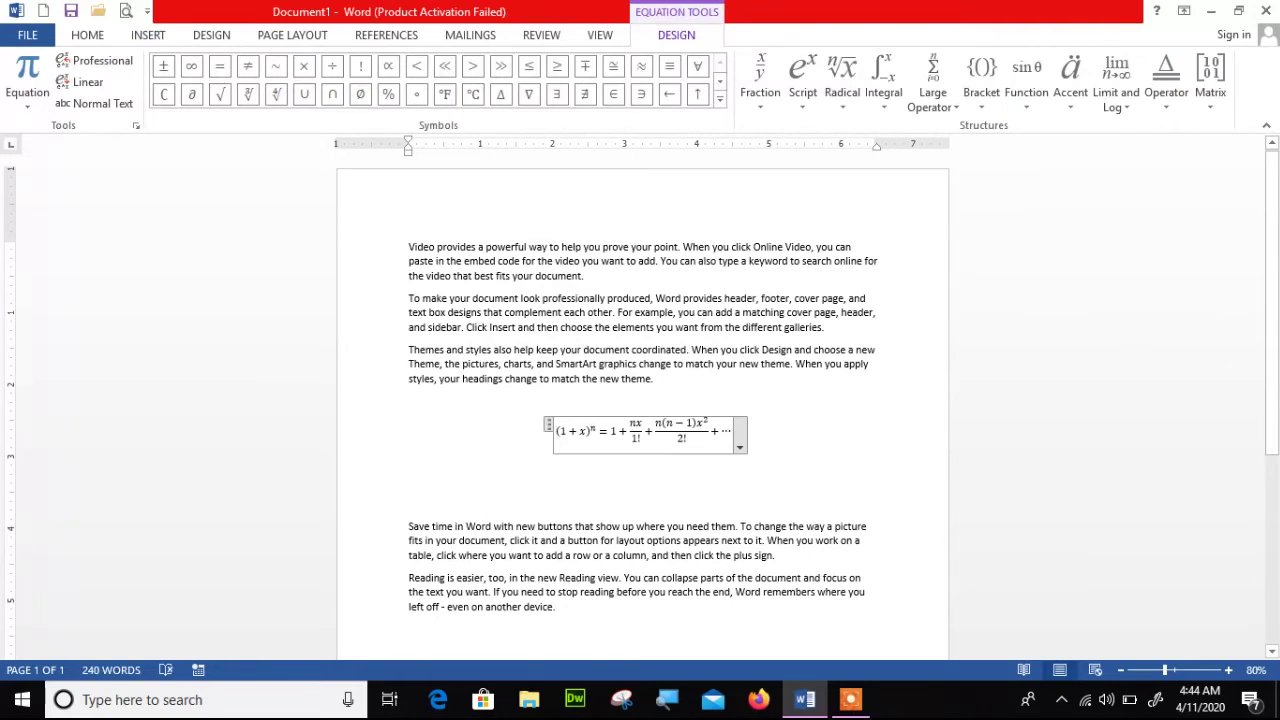
click(563, 431)
key(BackSpace)
text(2)
click(591, 428)
double_click(591, 428)
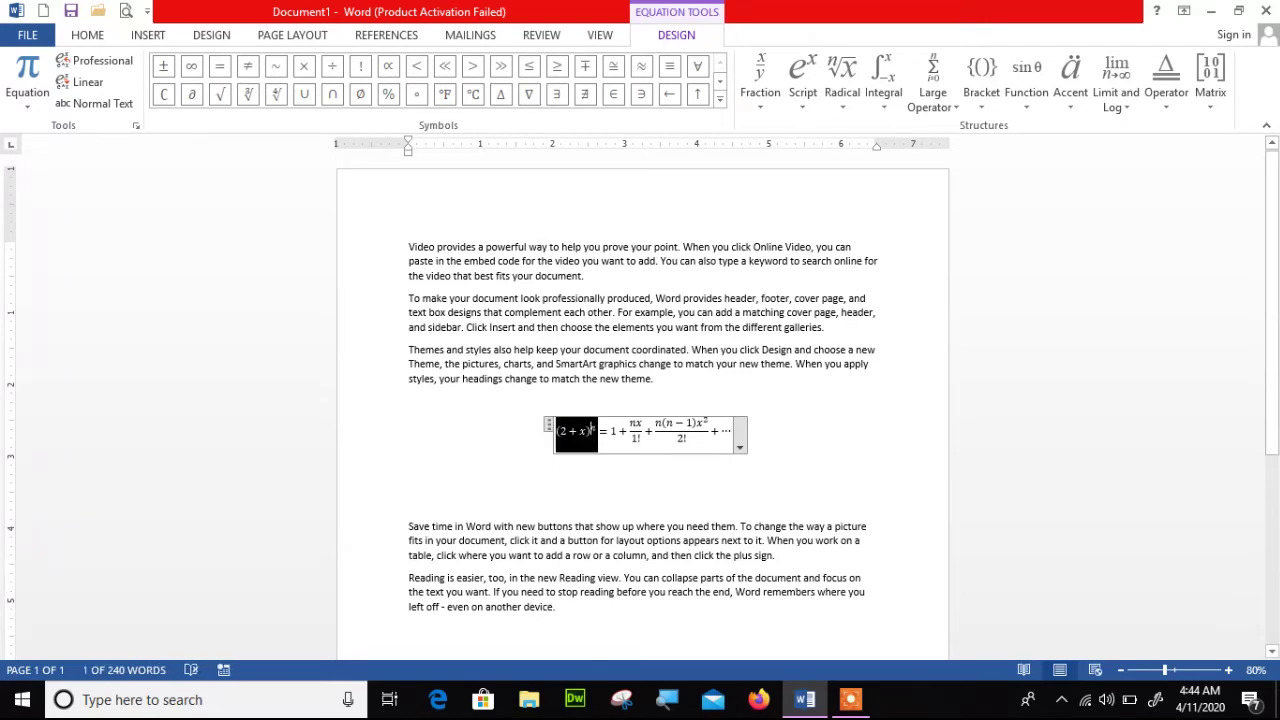
text(3)
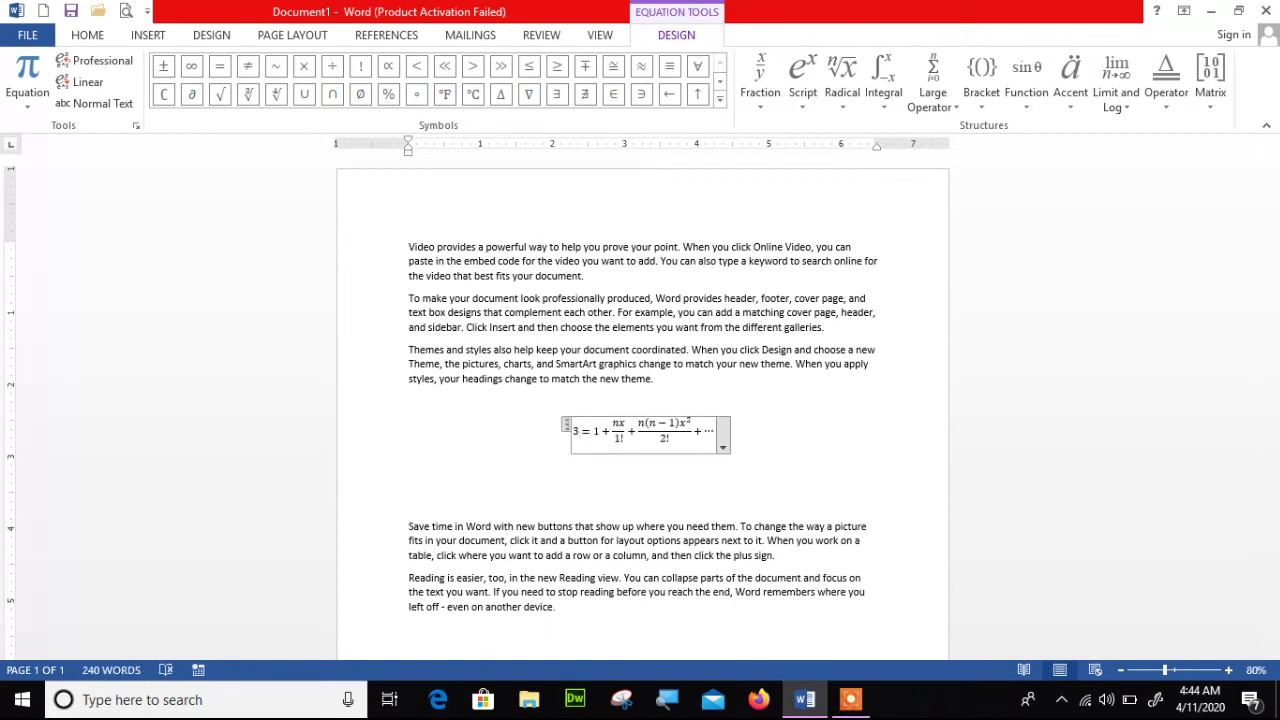
key(ctrl+z)
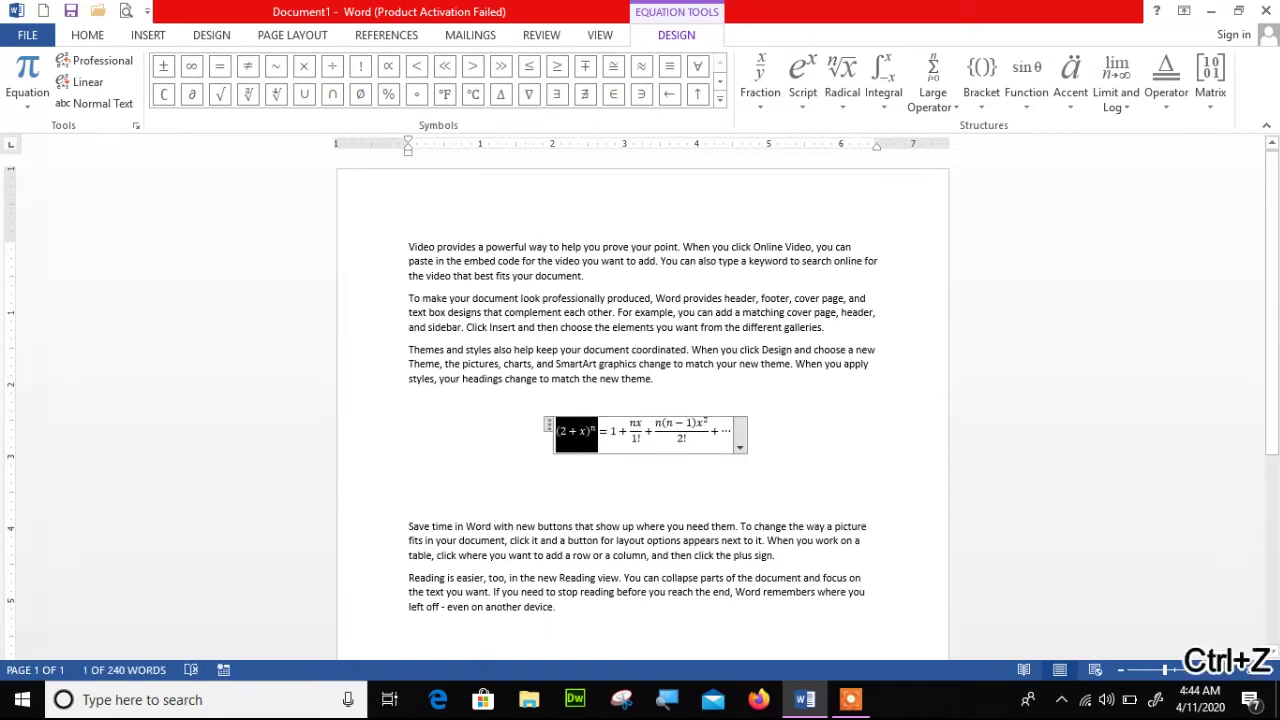
click(592, 428)
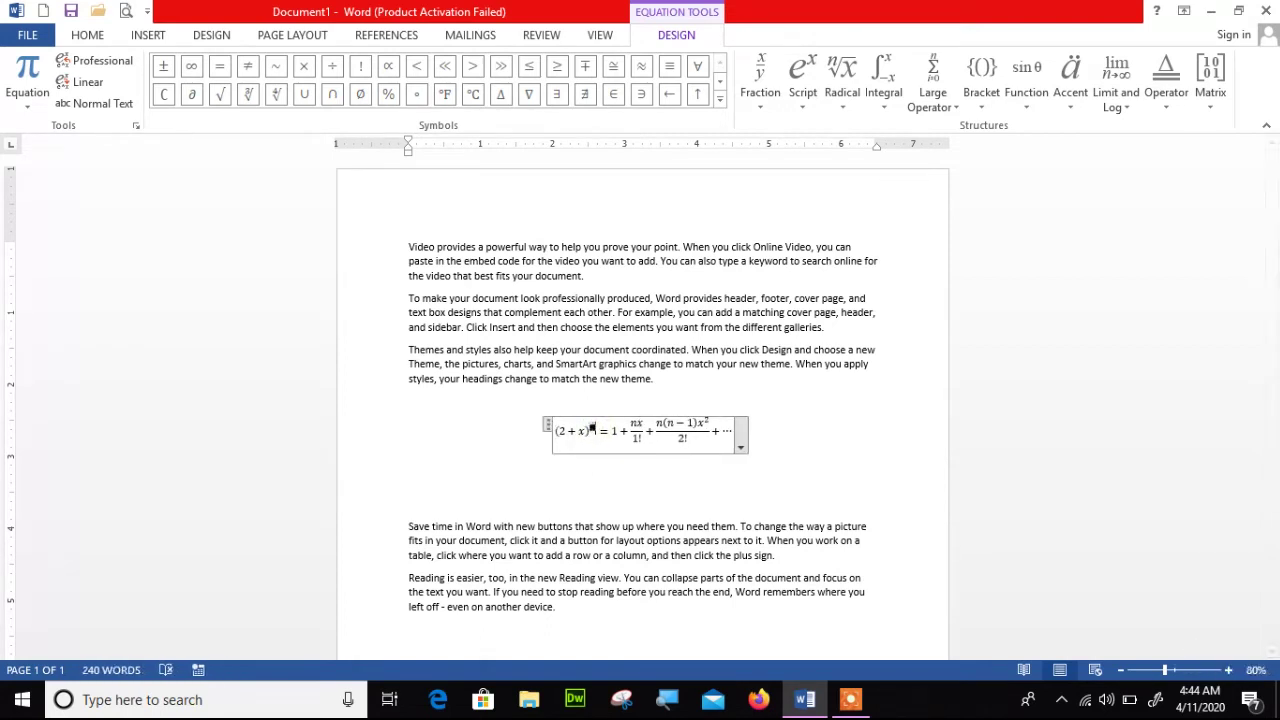
text(3)
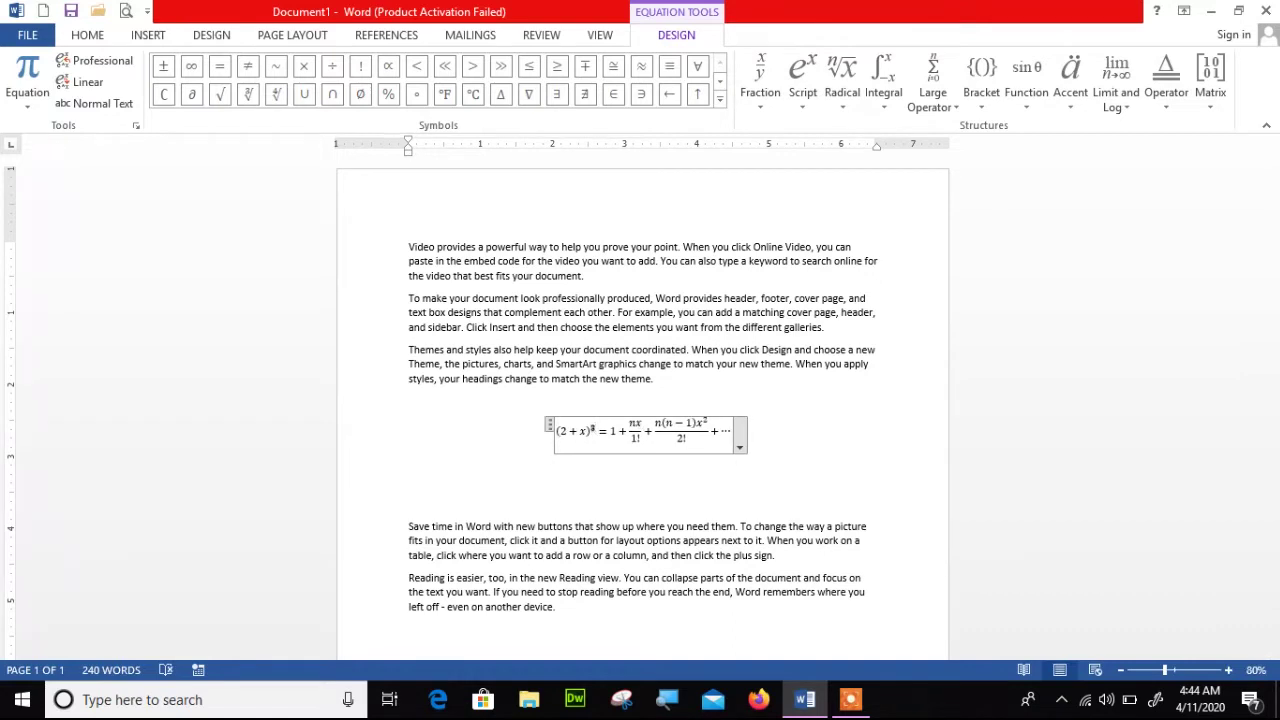
Step: Change the first fraction's nx numerator to yzx and check the edited equation
double_click(634, 423)
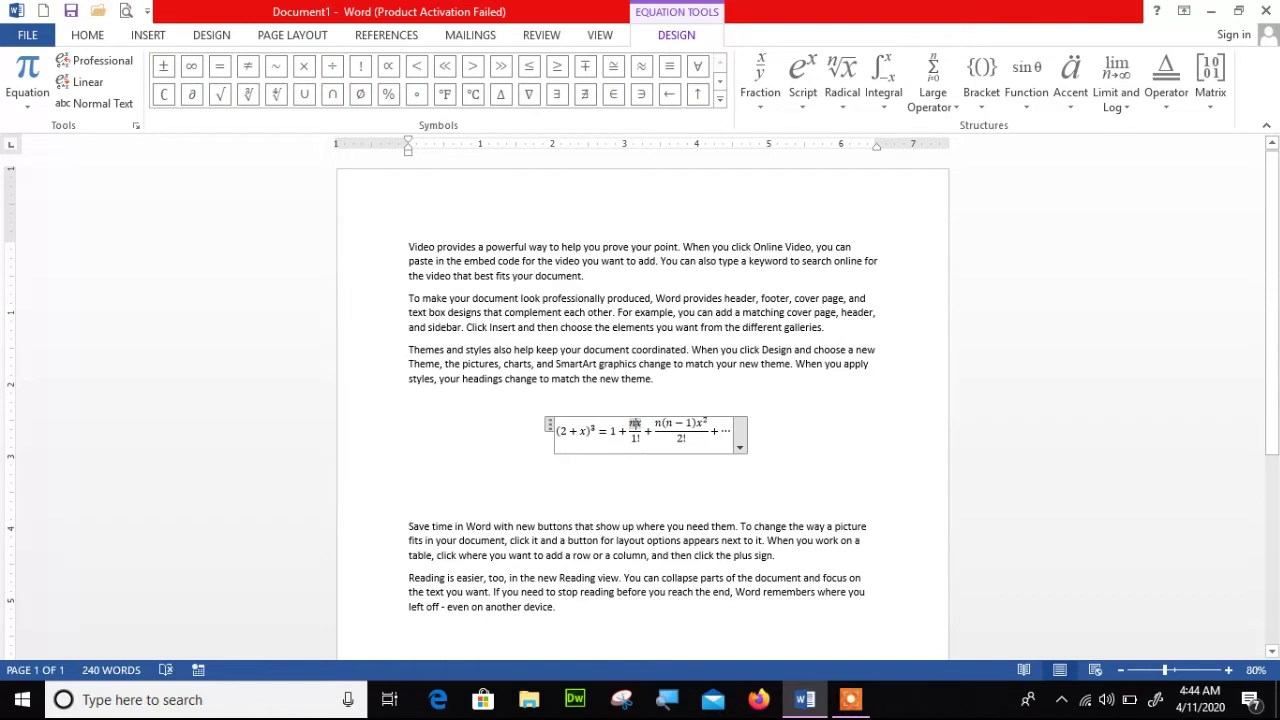
text(y)
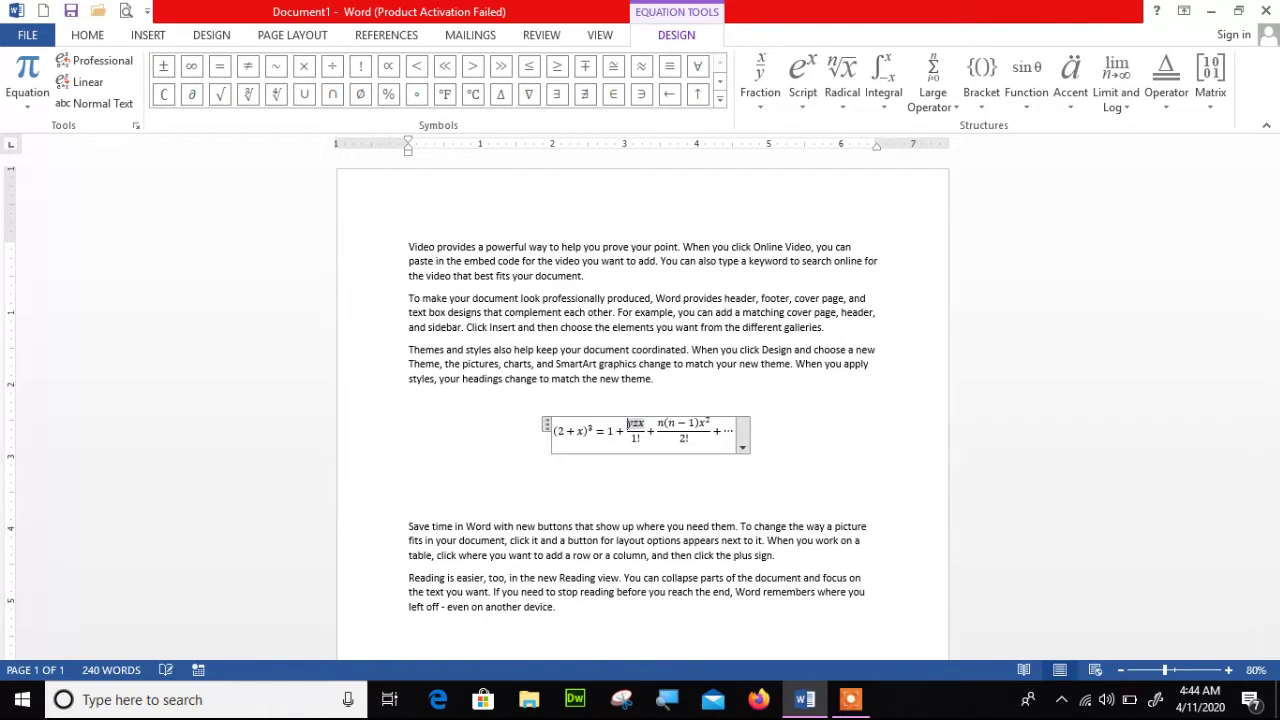
drag(646, 424, 628, 424)
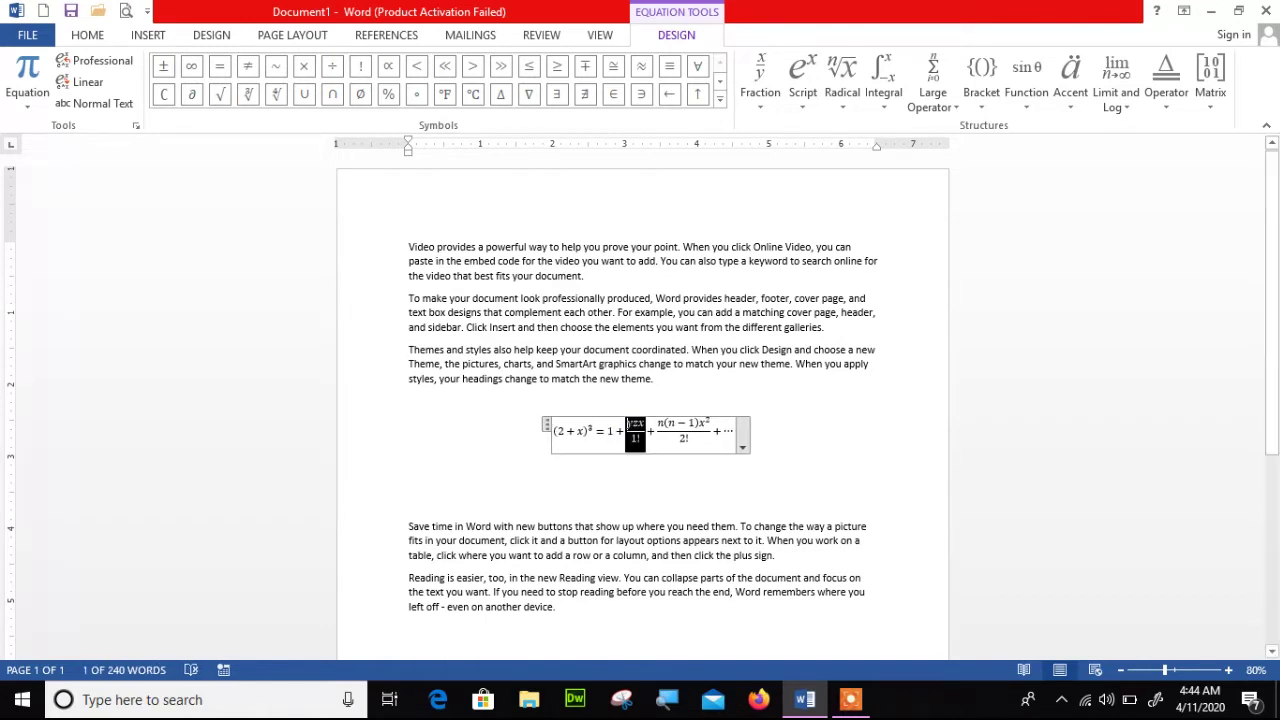
click(409, 400)
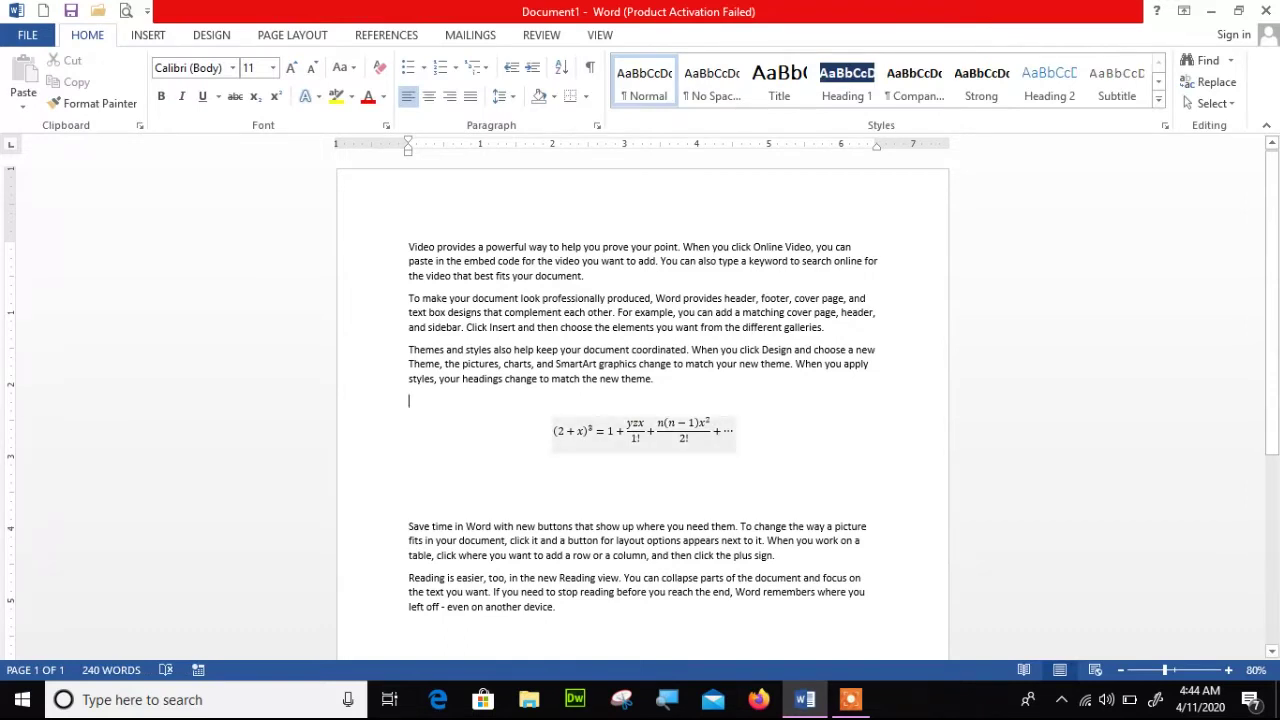
click(686, 438)
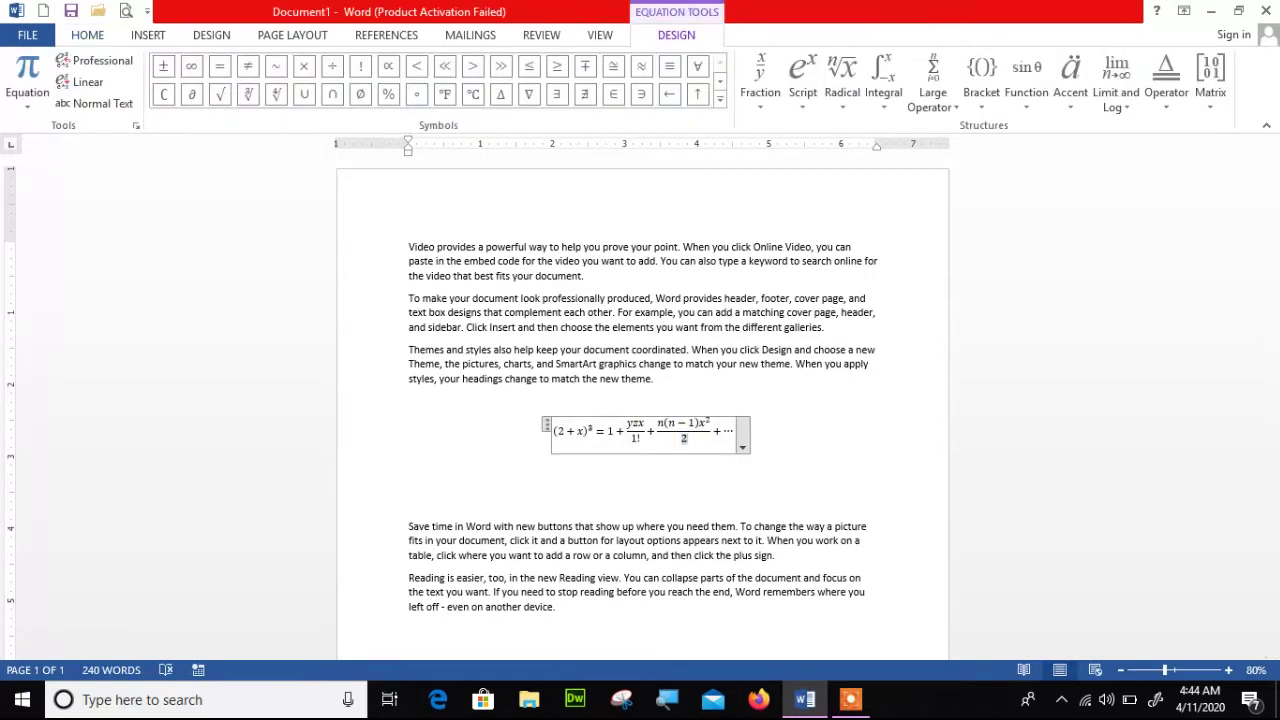
click(811, 453)
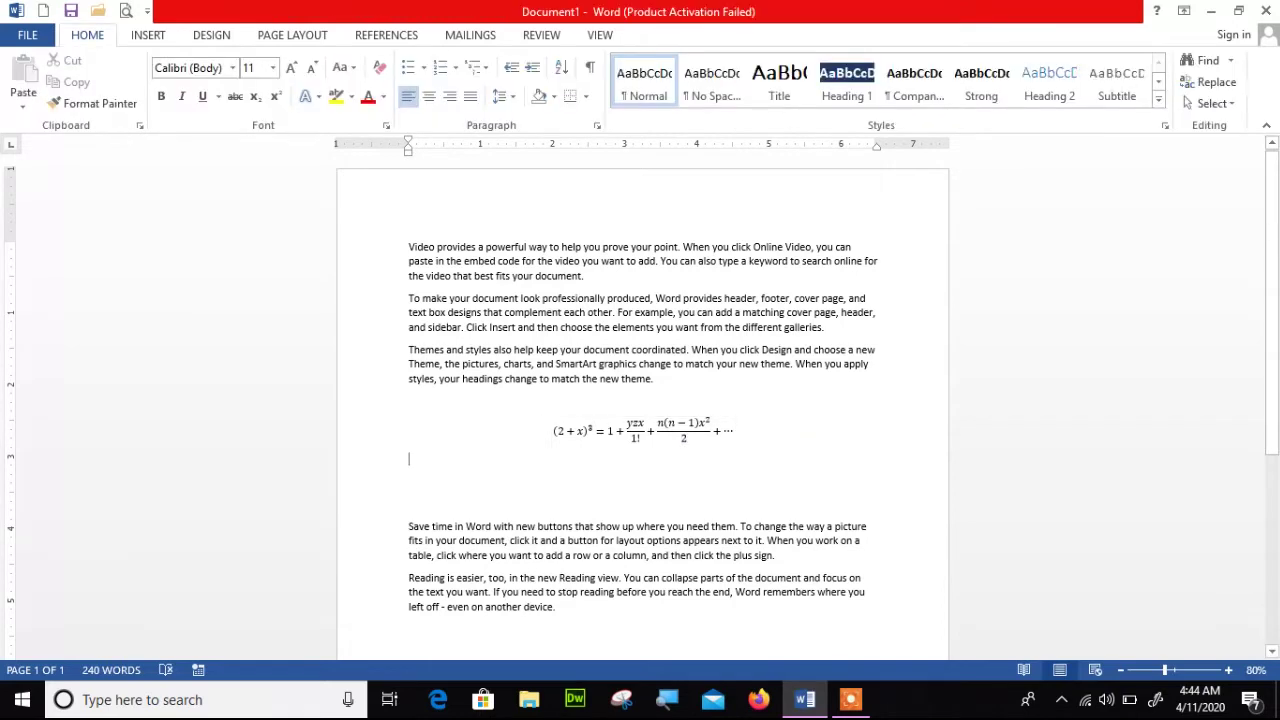
click(640, 430)
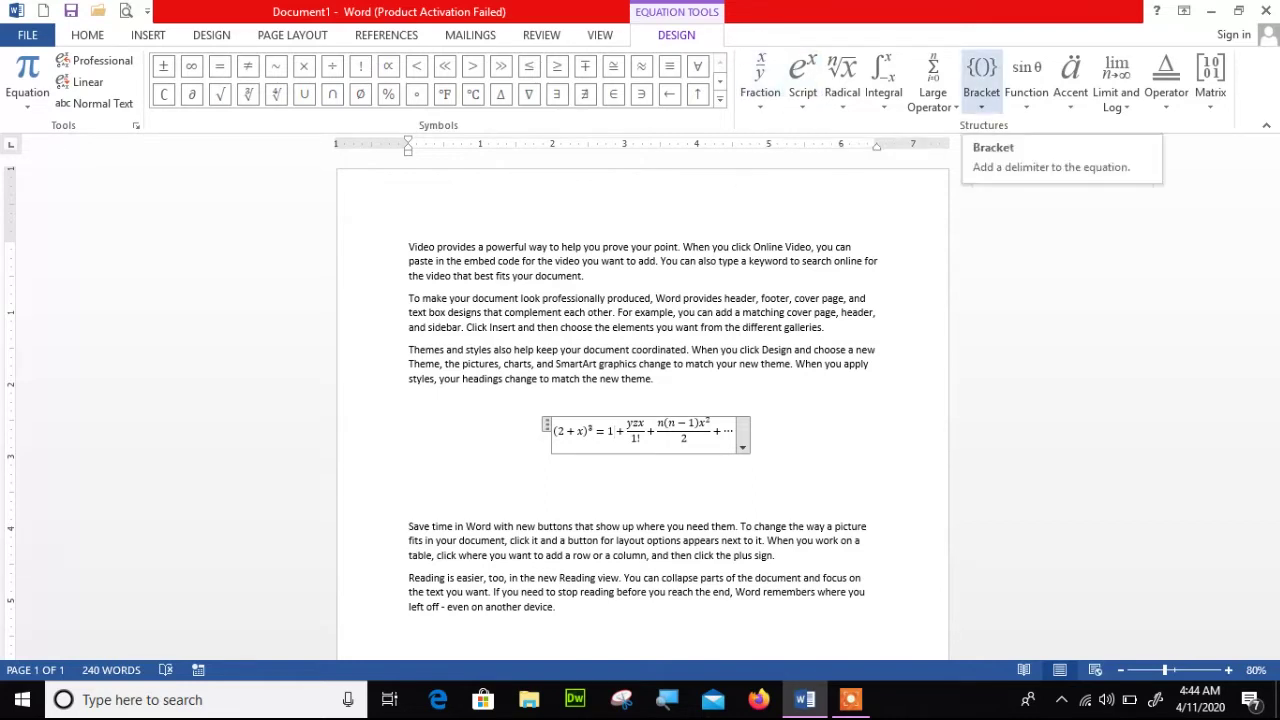
Step: Append a stacked 34/8 fraction term to the equation and return to the body text
click(981, 80)
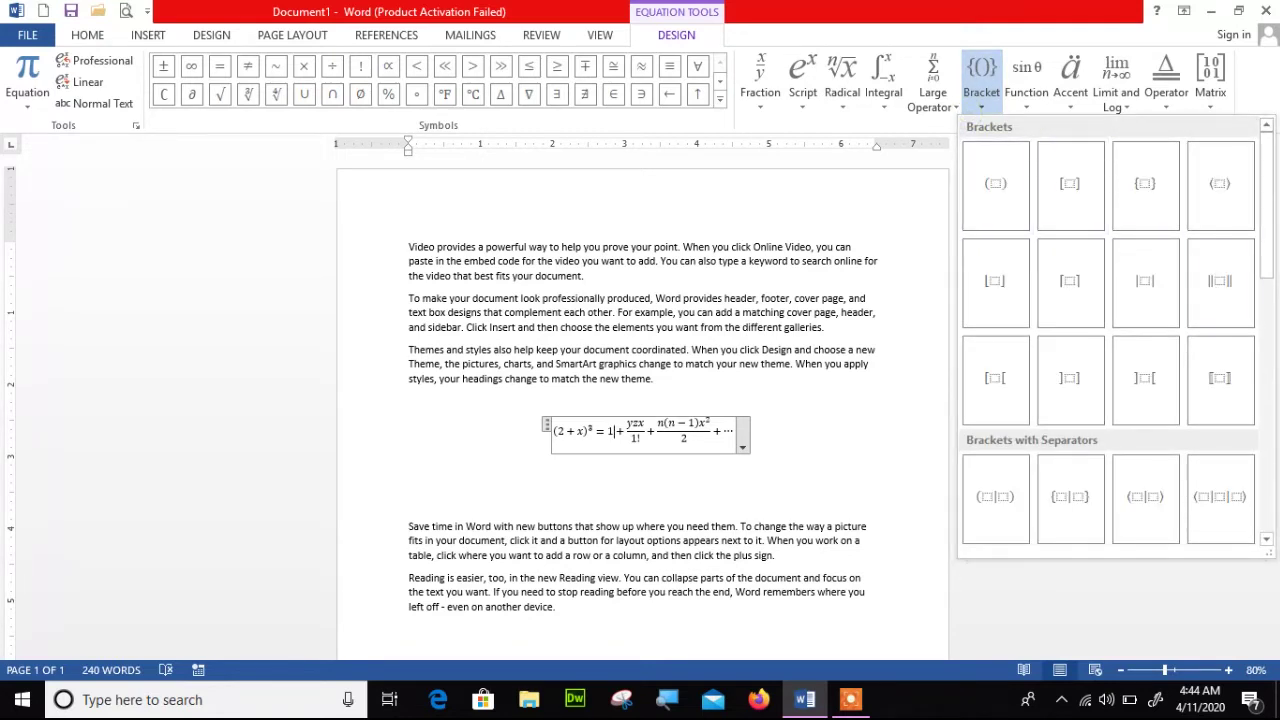
click(712, 432)
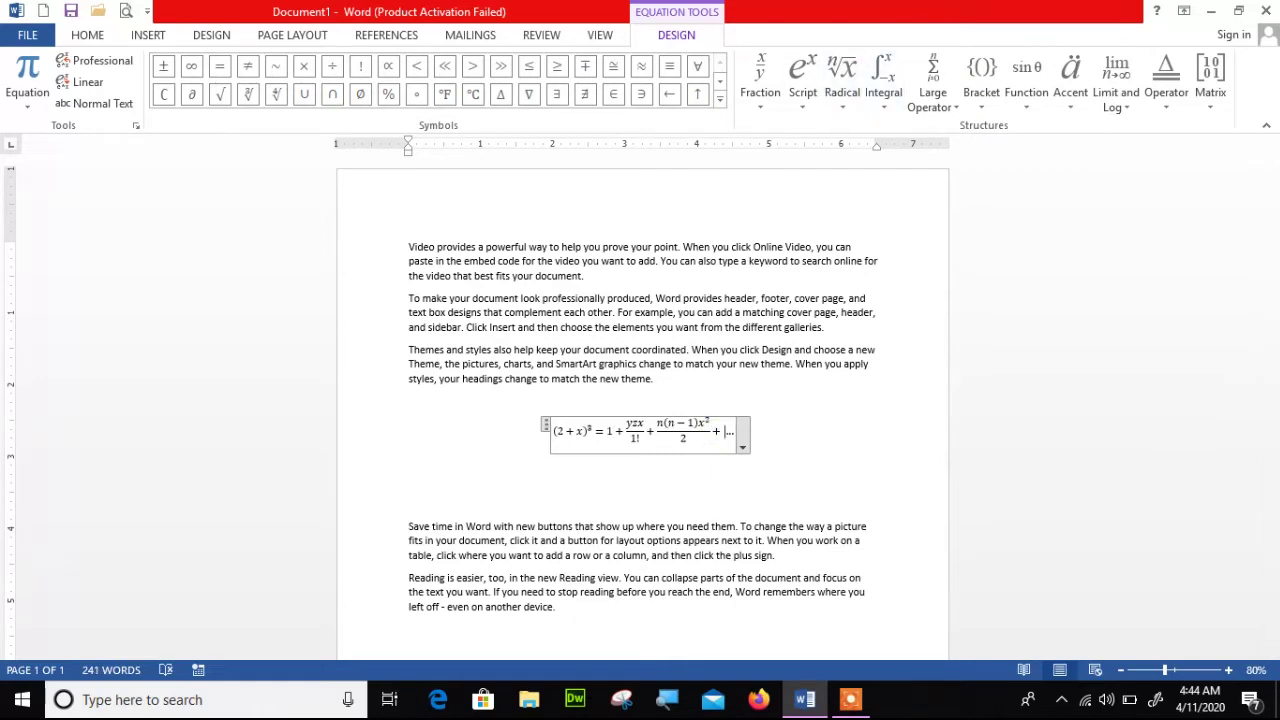
click(760, 80)
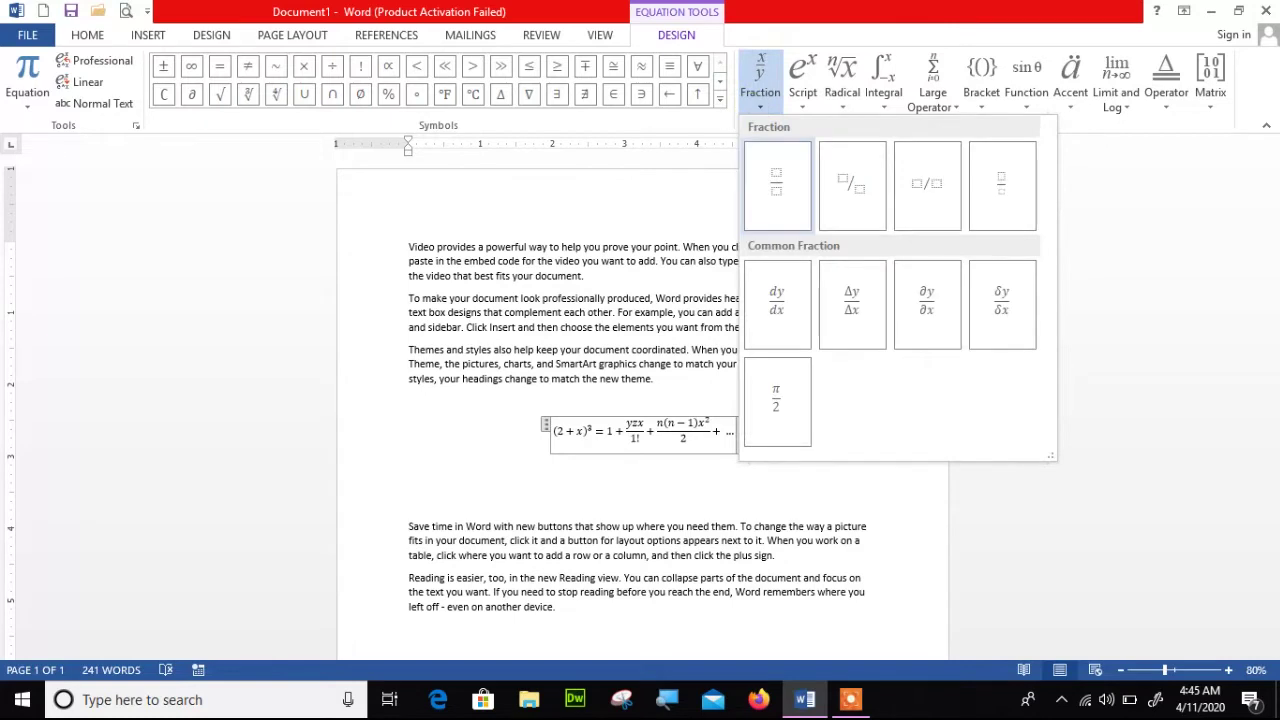
click(780, 185)
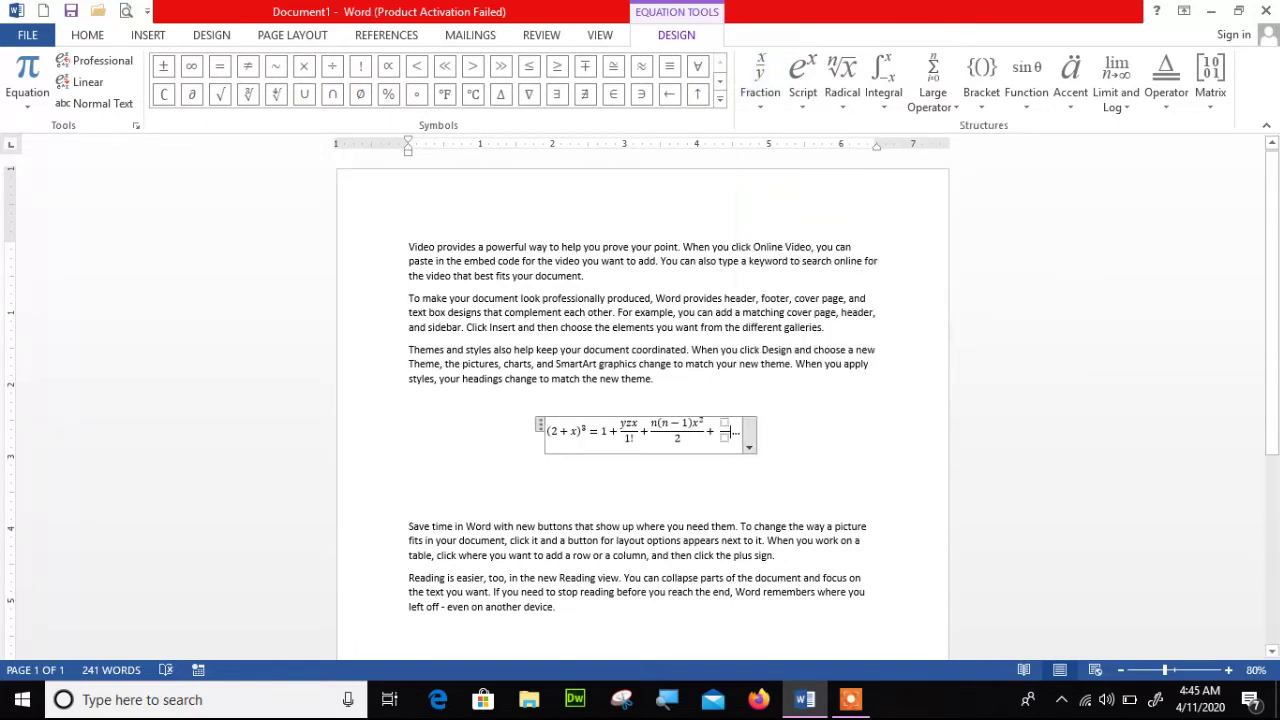
click(724, 422)
text(34)
click(724, 438)
text(8)
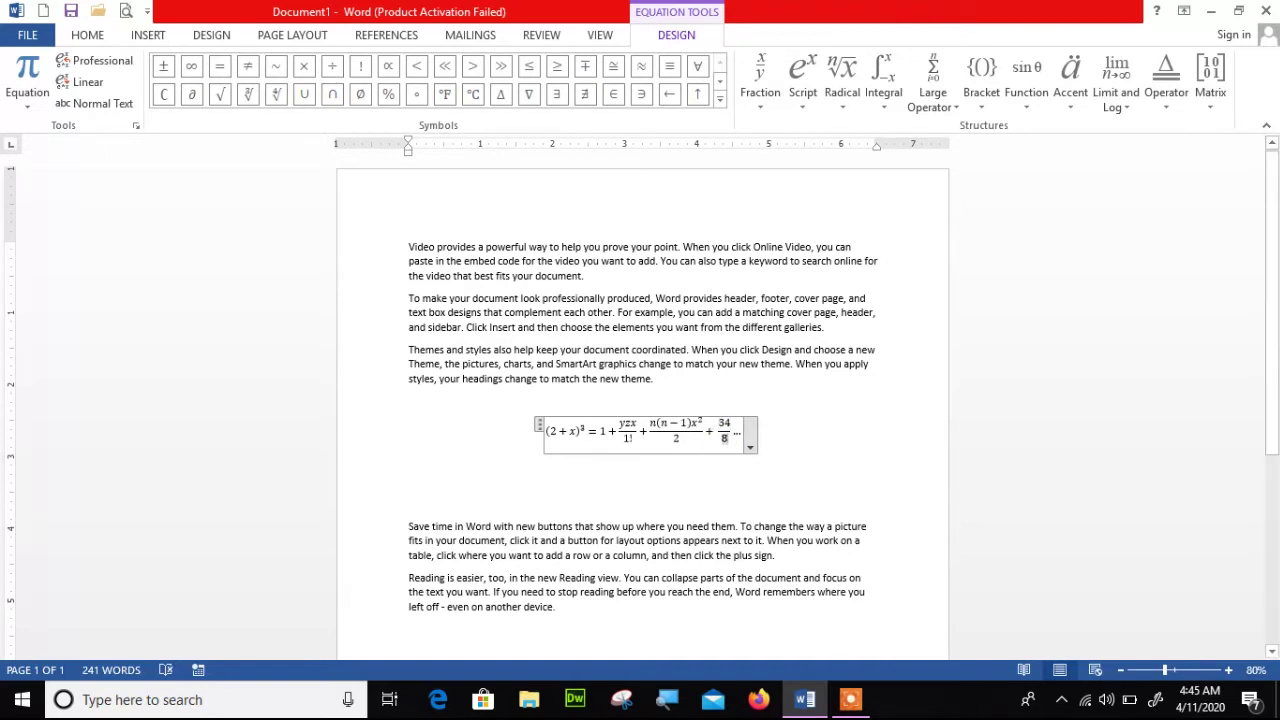
click(790, 428)
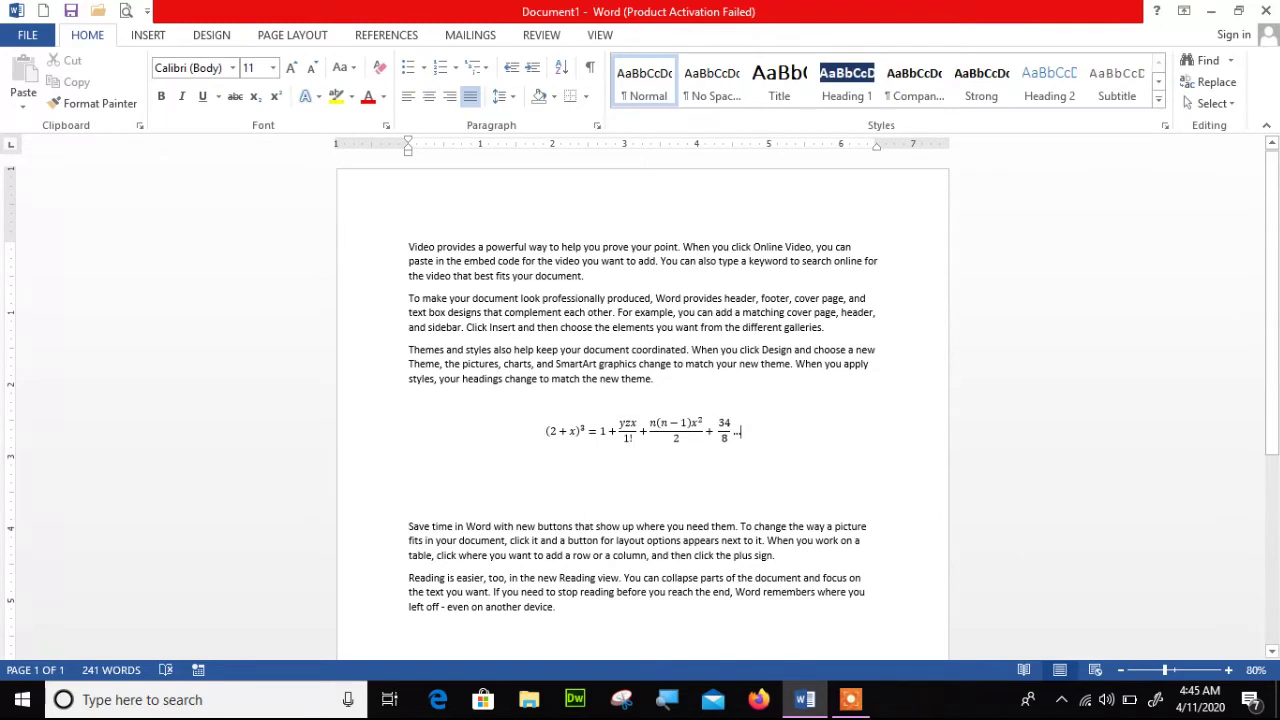
click(148, 35)
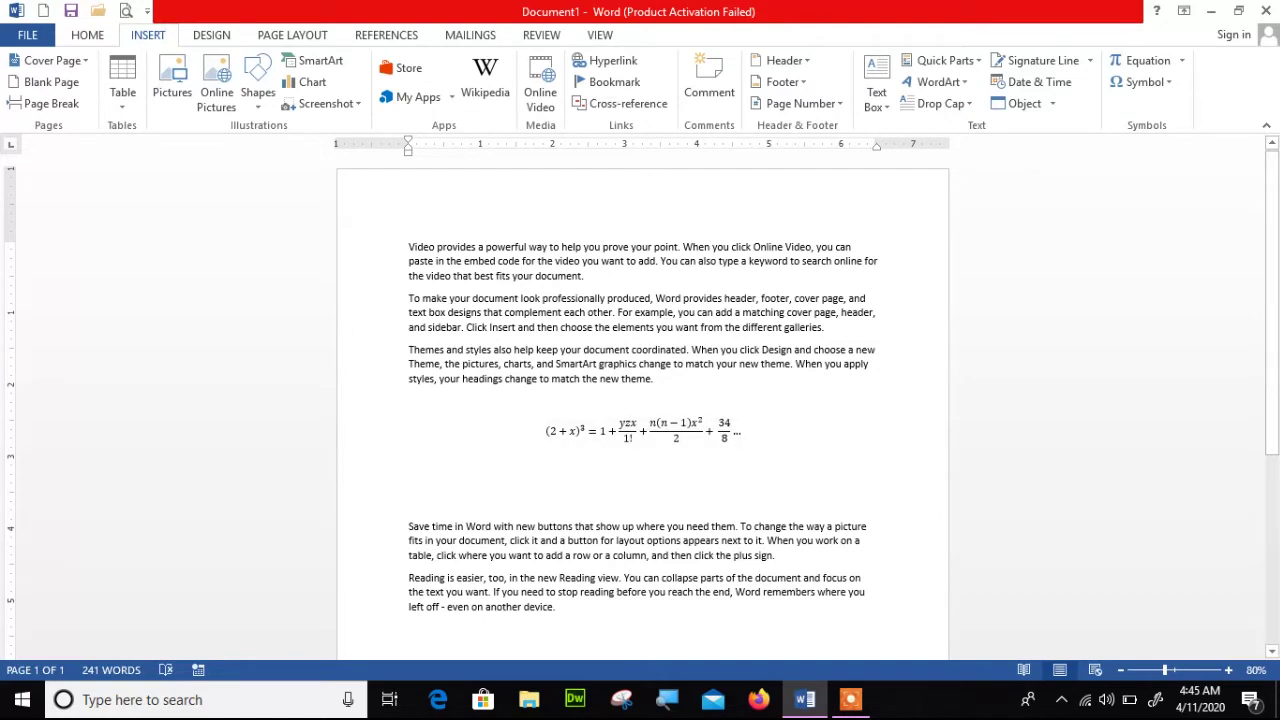
Step: Add a new line after 'plus sign.' and insert club symbols (♣♣) on it
key(Return)
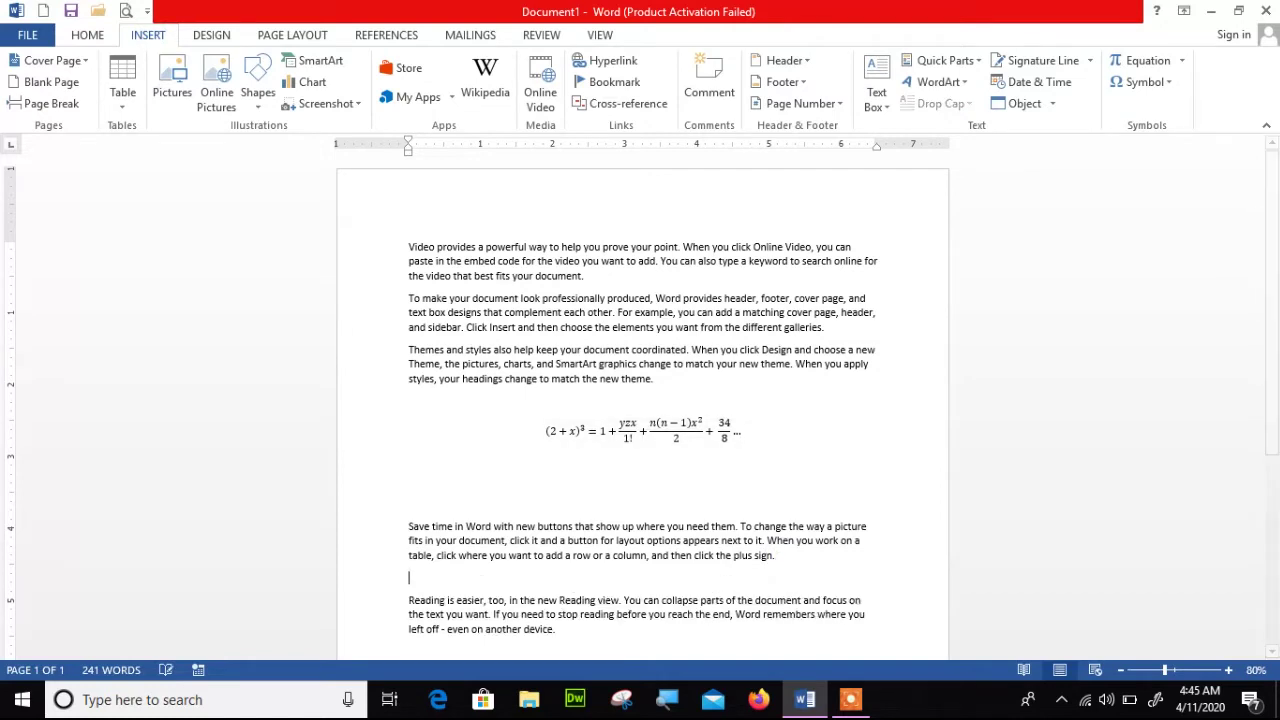
key(Return)
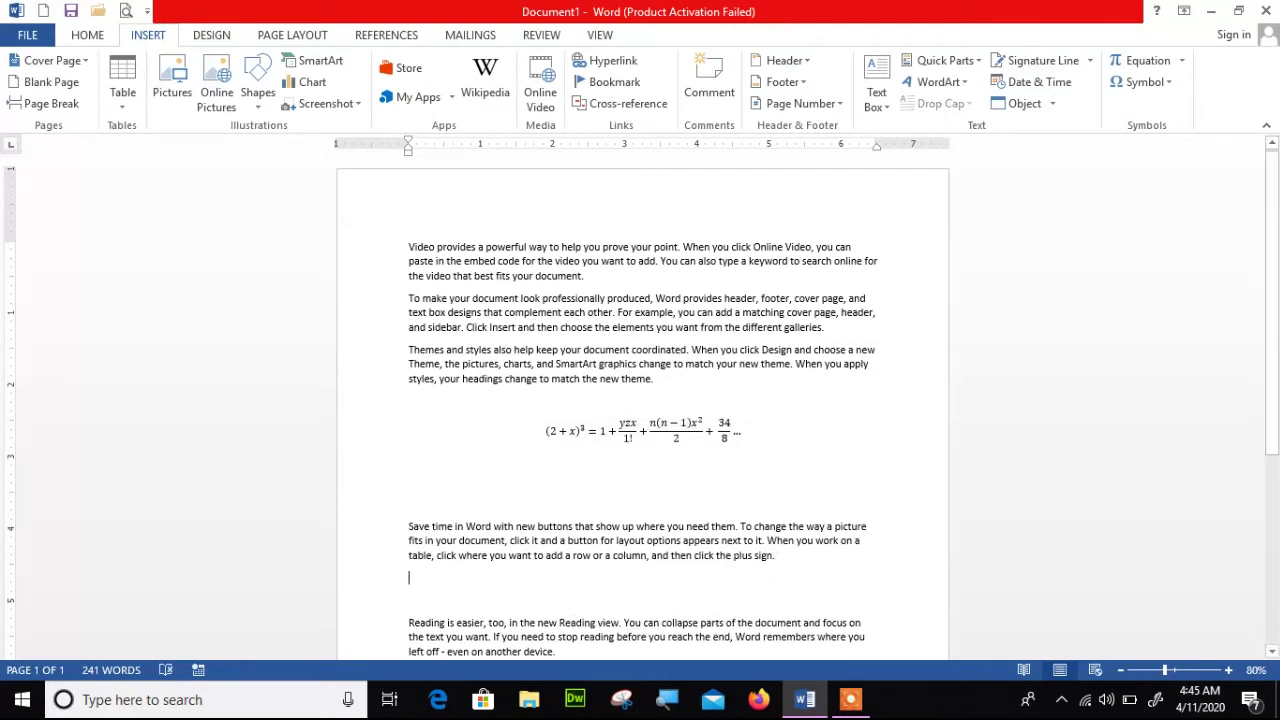
click(1145, 82)
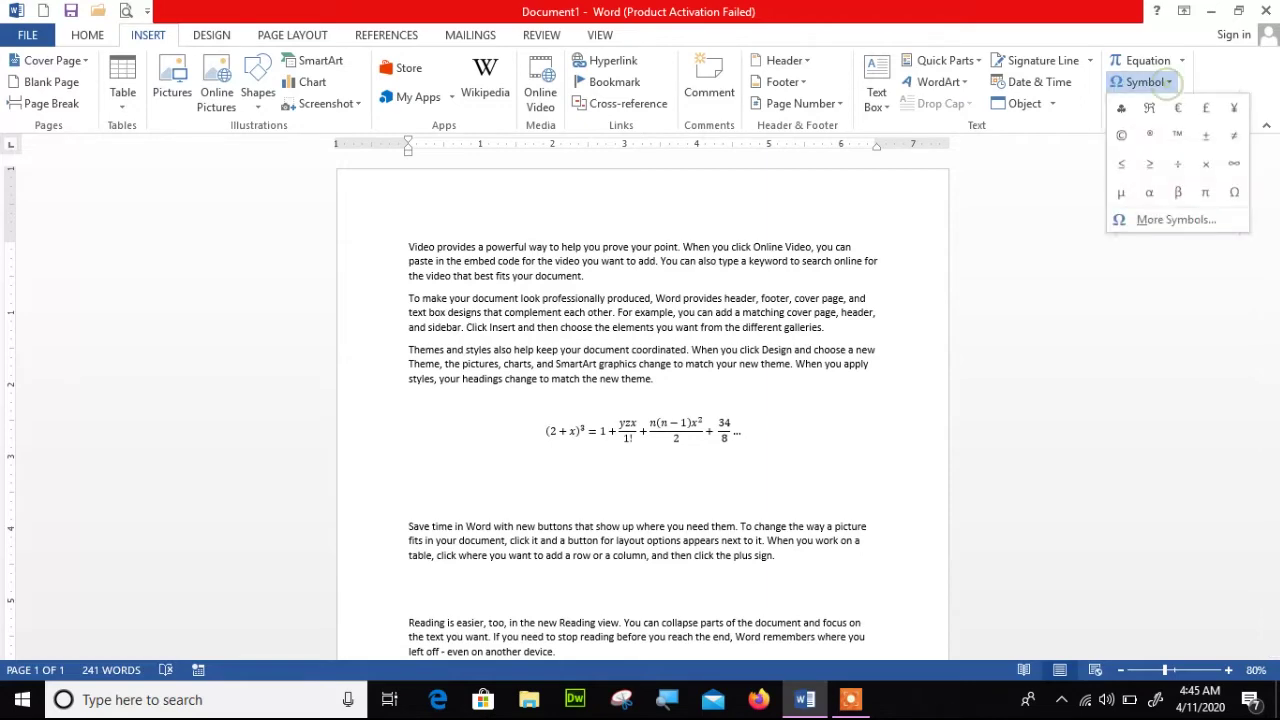
click(1150, 218)
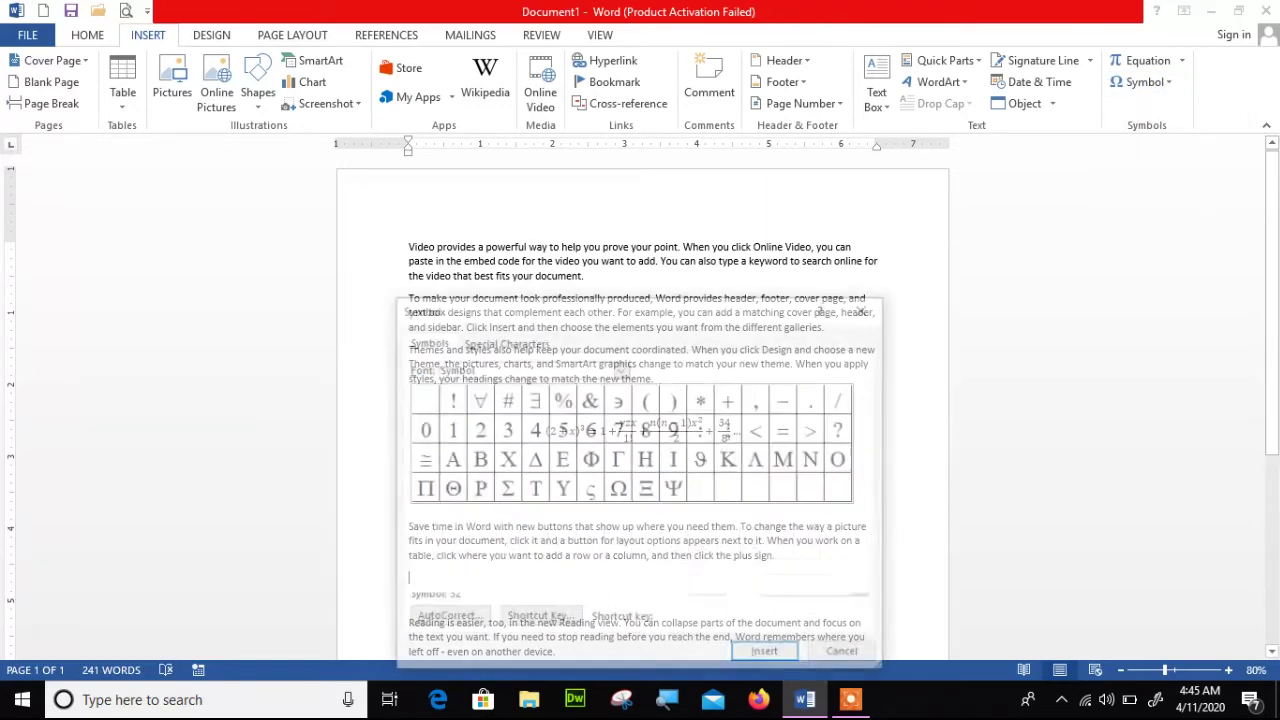
mouse_move(864, 403)
mouse_down()
mouse_move(864, 459)
mouse_move(864, 413)
mouse_up()
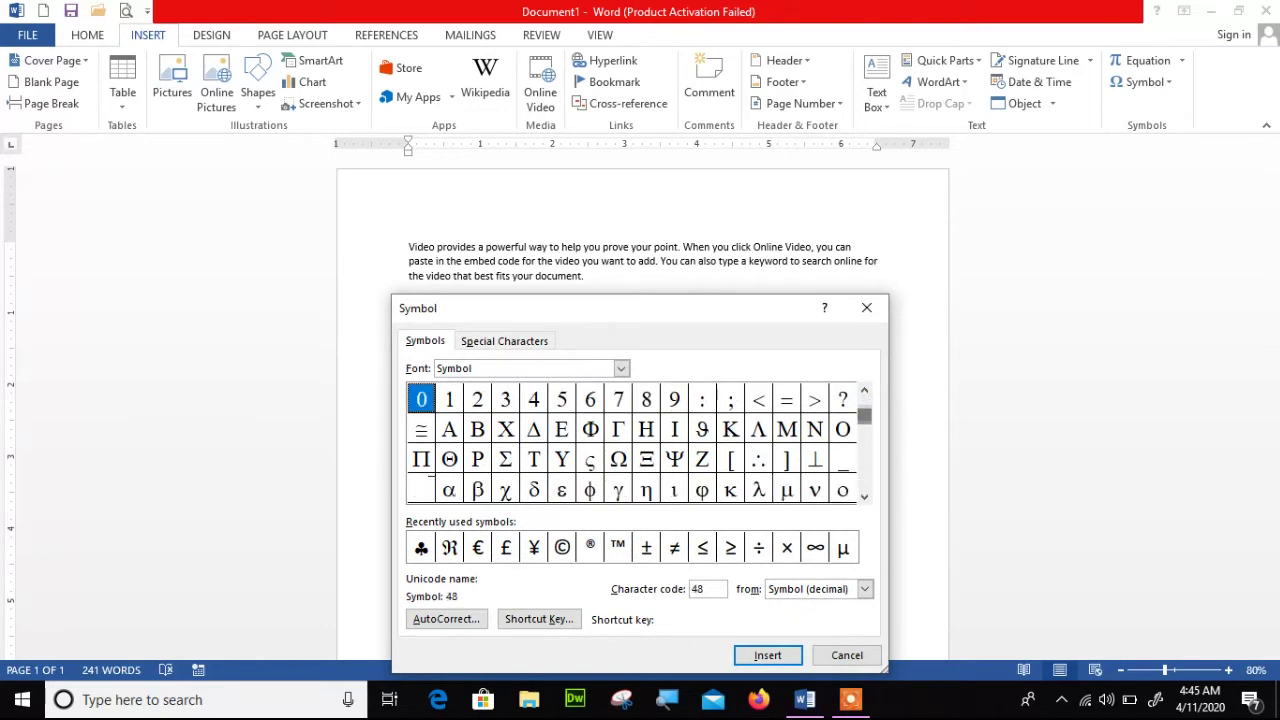
key(Down)
key(Down)
key(Down)
key(Down)
key(Down)
key(Down)
key(Down)
key(Down)
key(Down)
key(Down)
key(Down)
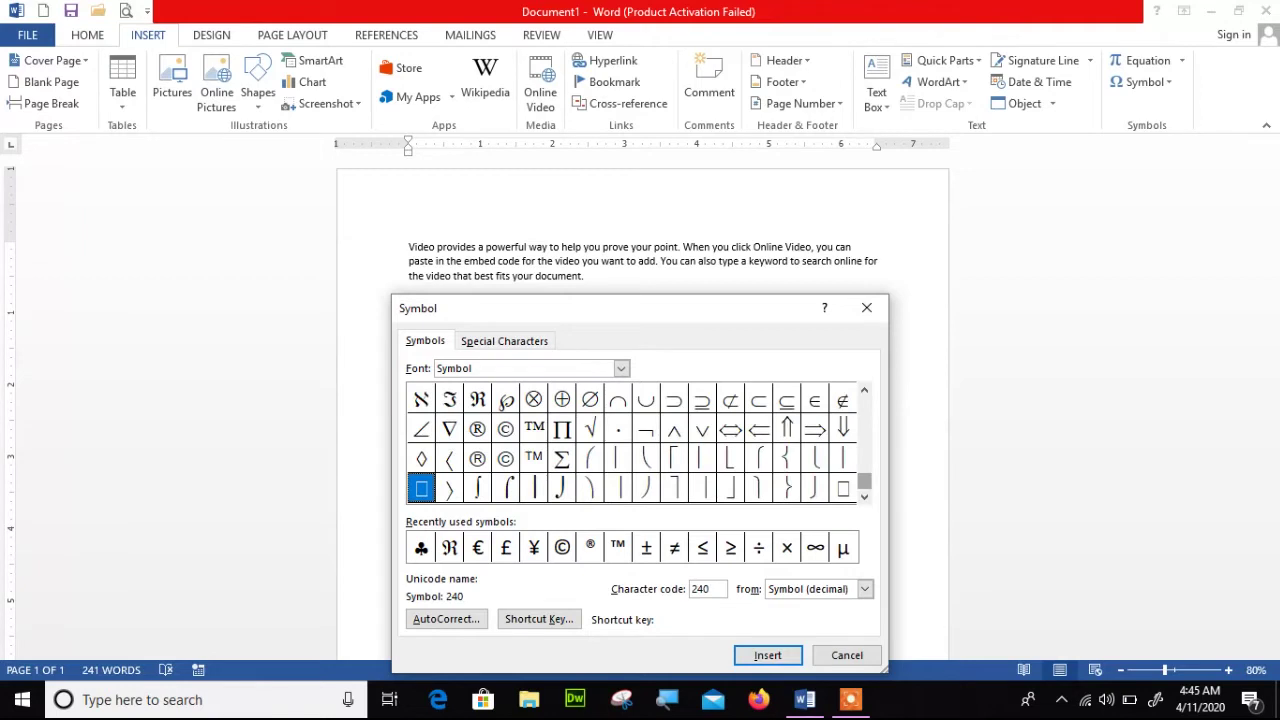
key(Up)
key(Up)
key(Up)
key(Up)
key(Up)
key(Up)
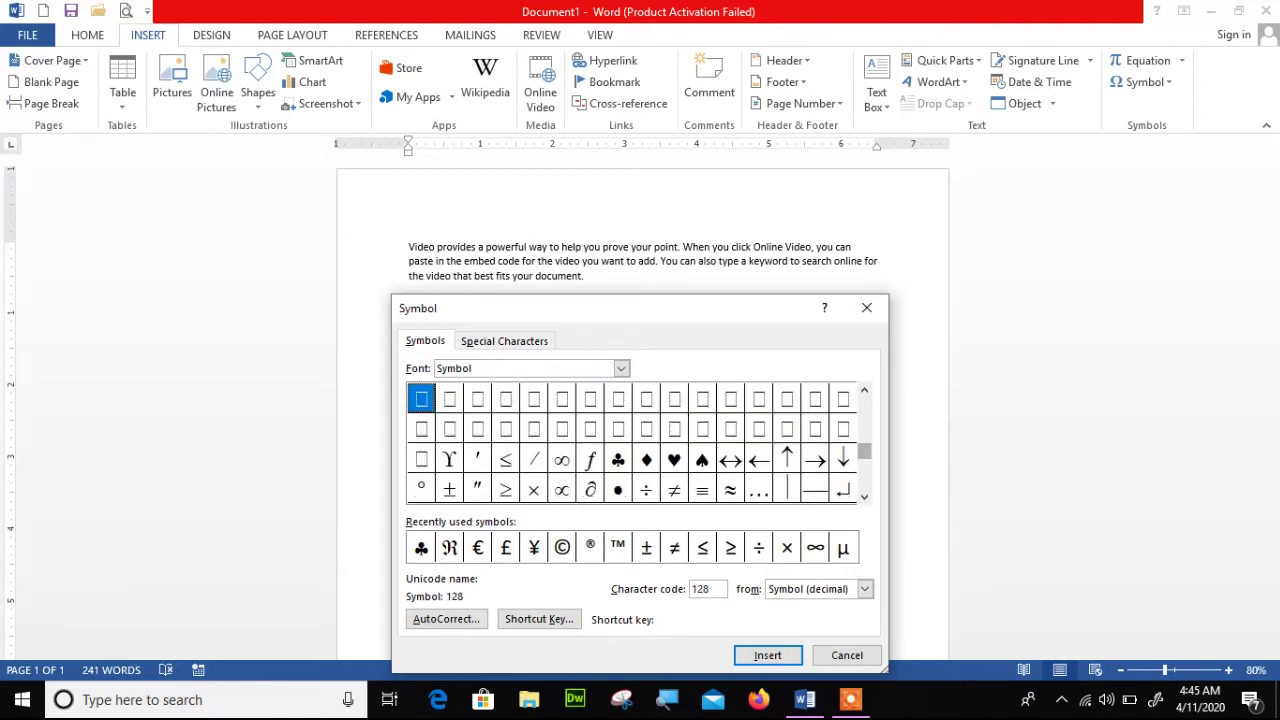
click(421, 547)
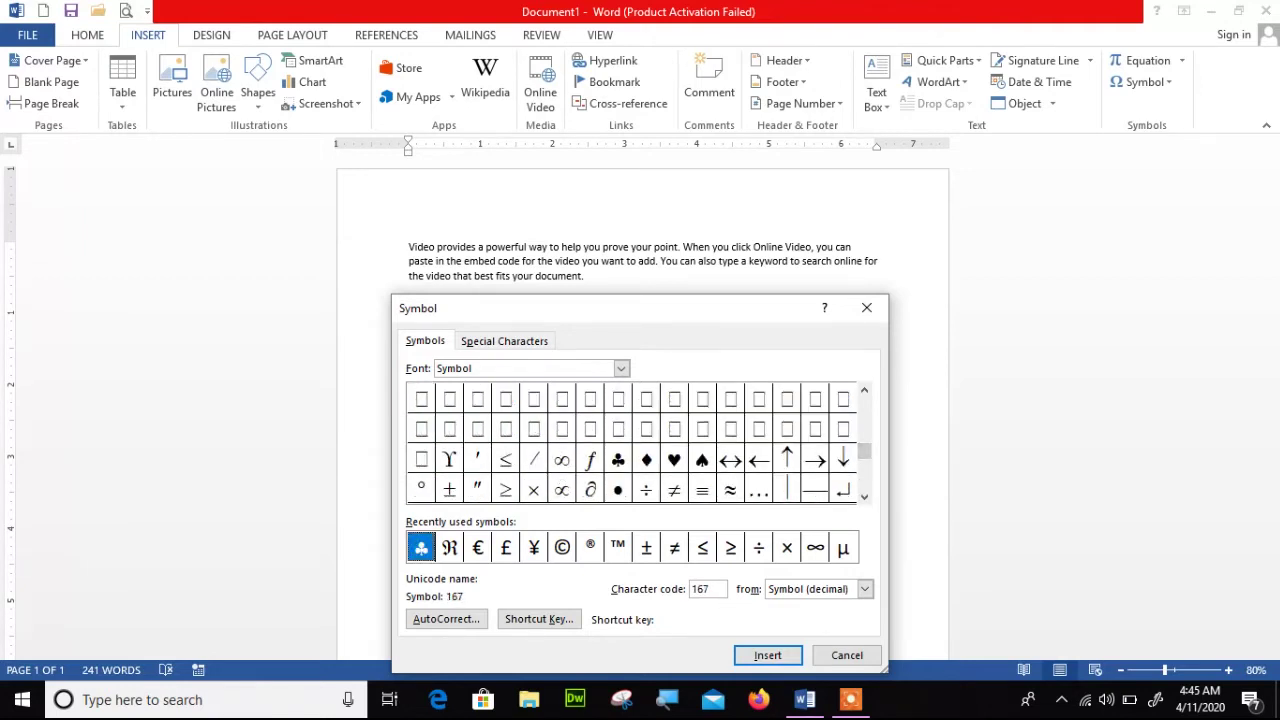
click(768, 655)
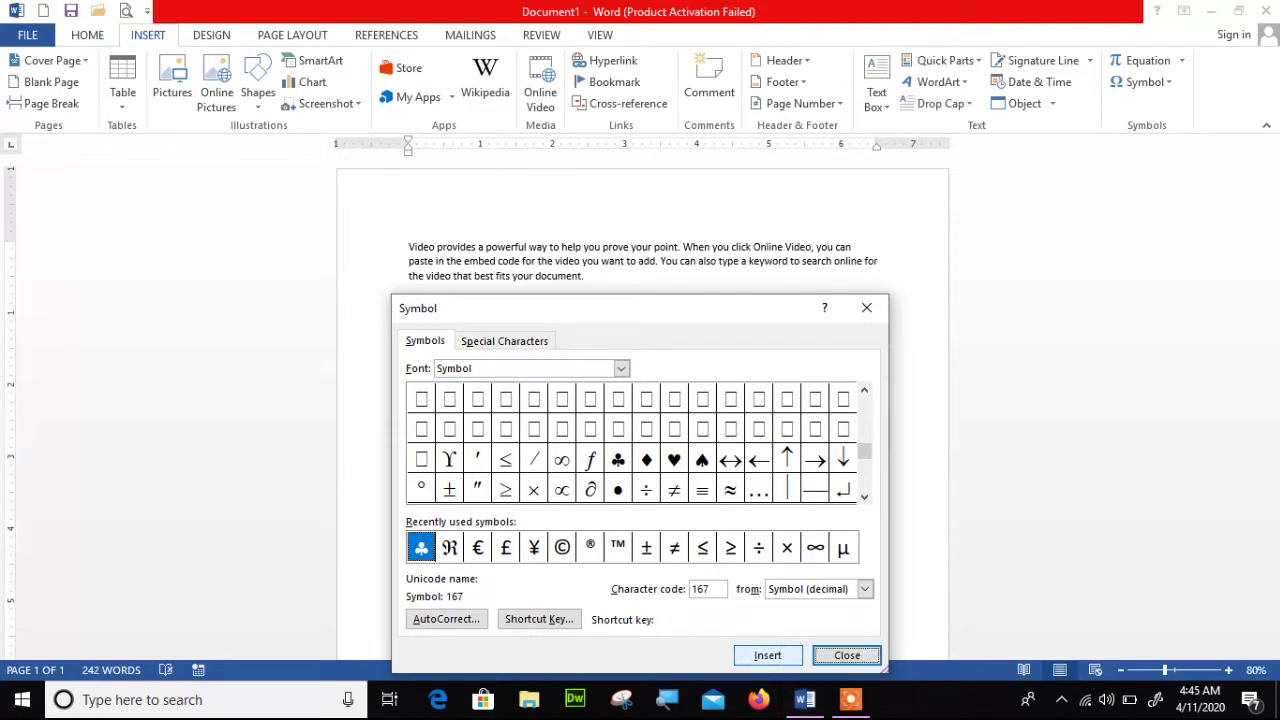
click(847, 655)
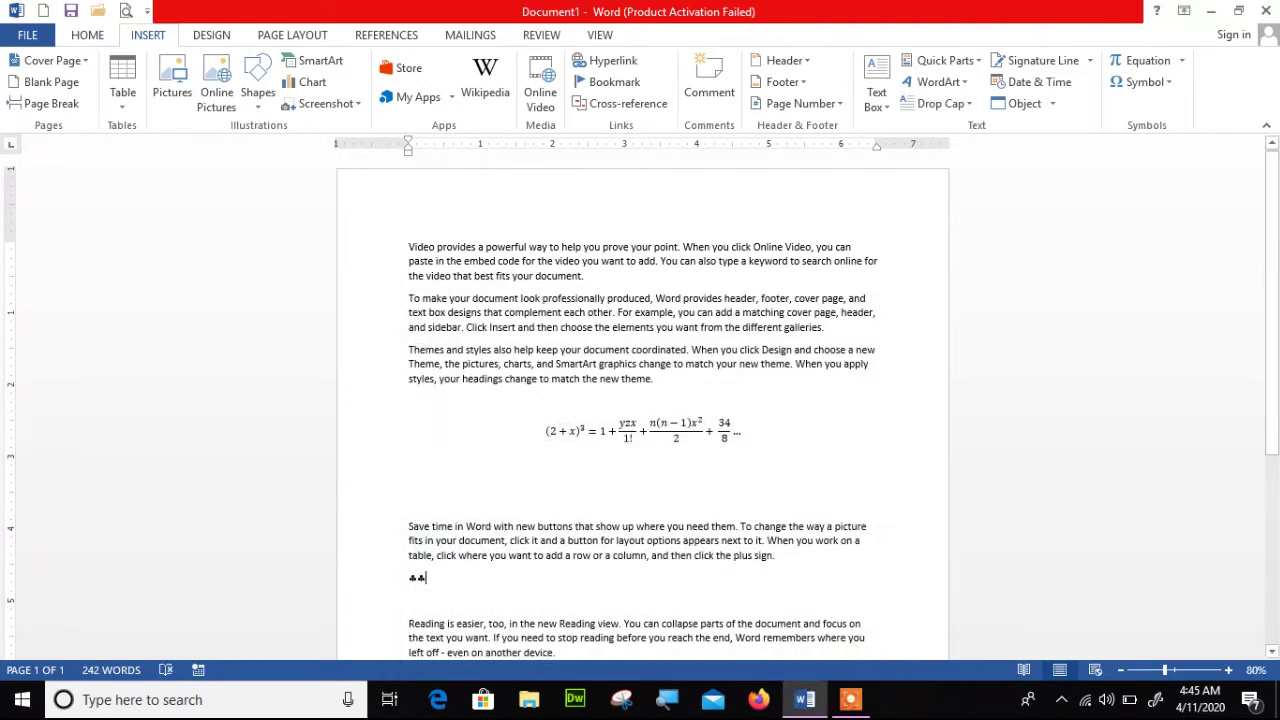
click(462, 576)
ctrl+scroll(643, 408, up, 1)
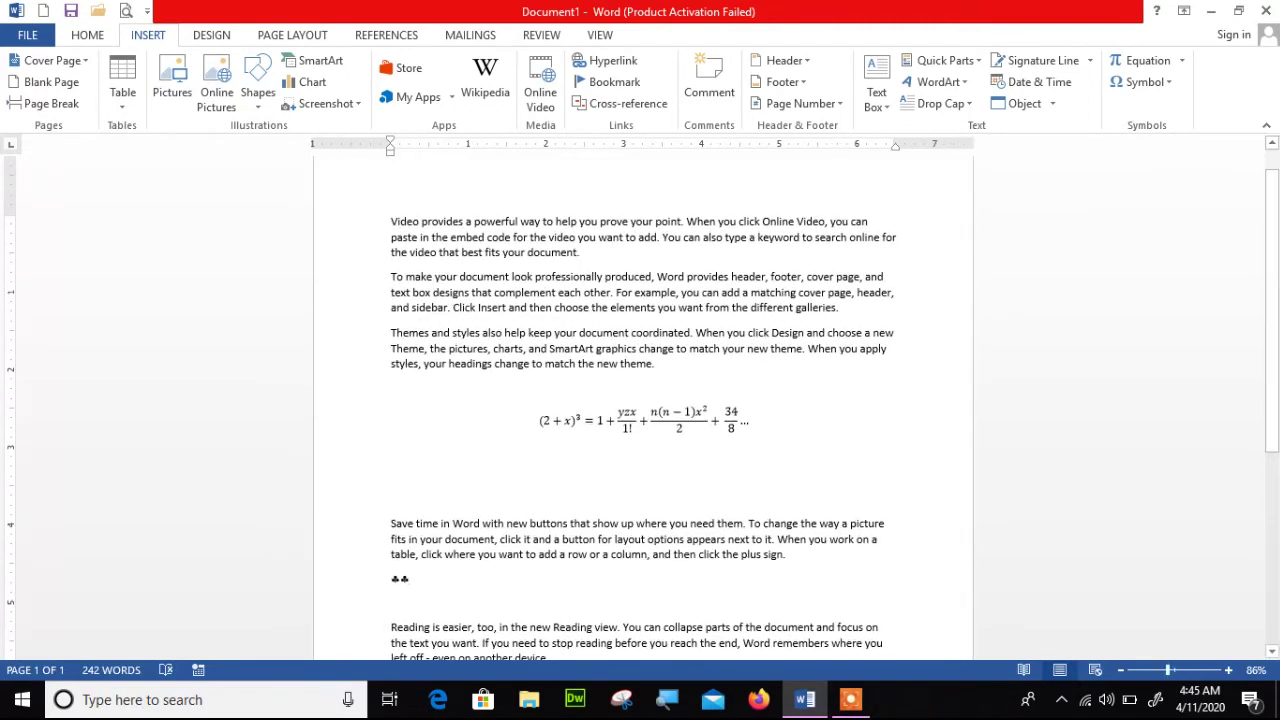
Step: Clear the document and generate sample paragraphs with =rand()
key(ctrl+a)
key(Delete)
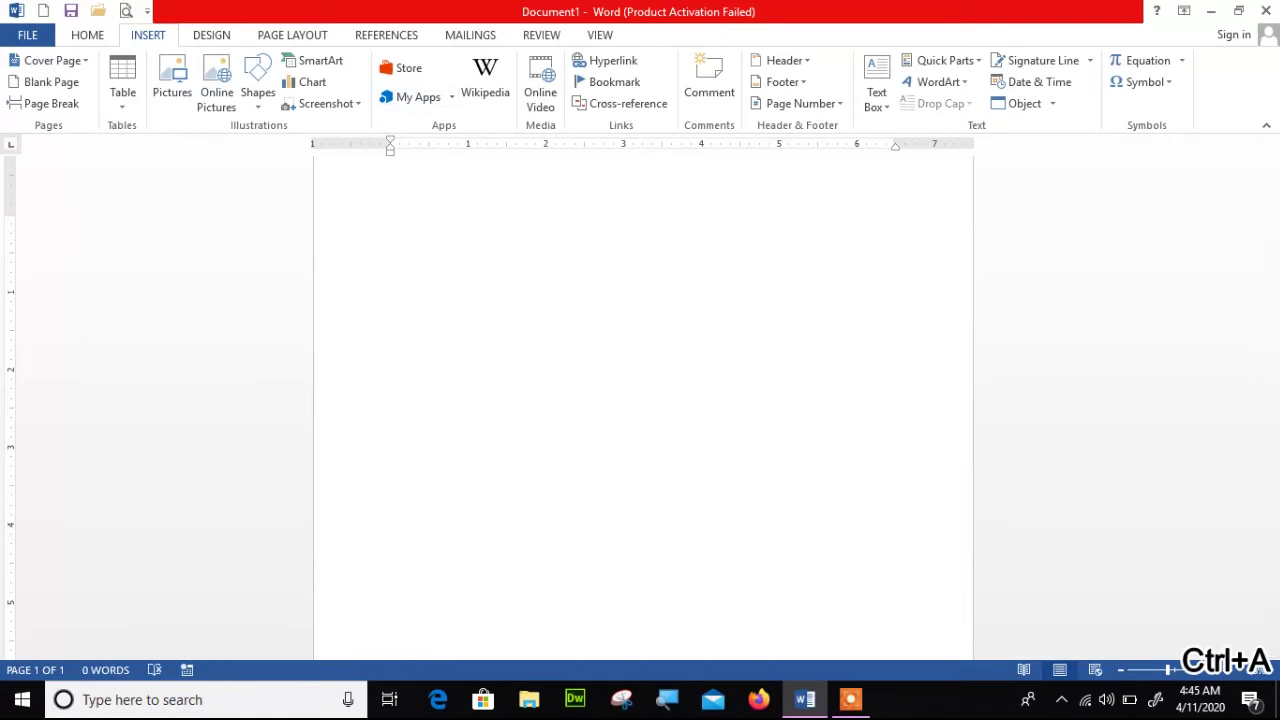
key(alt+g)
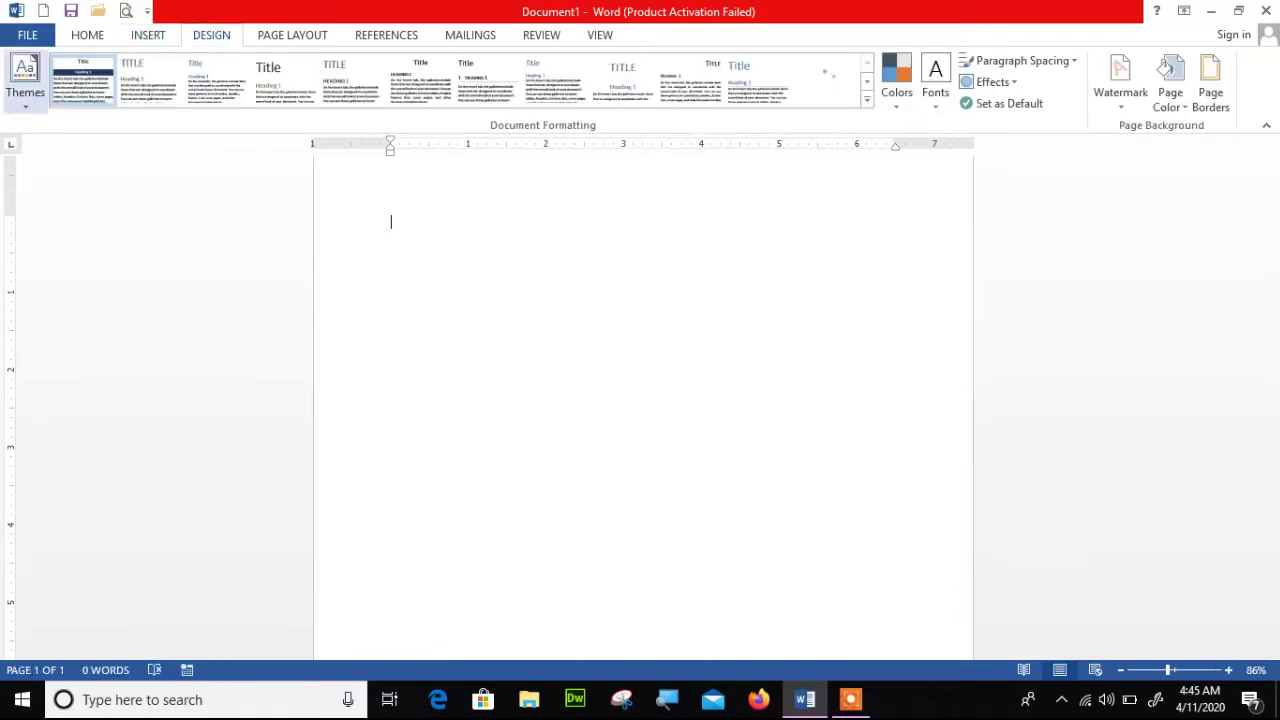
text(=rand())
key(Return)
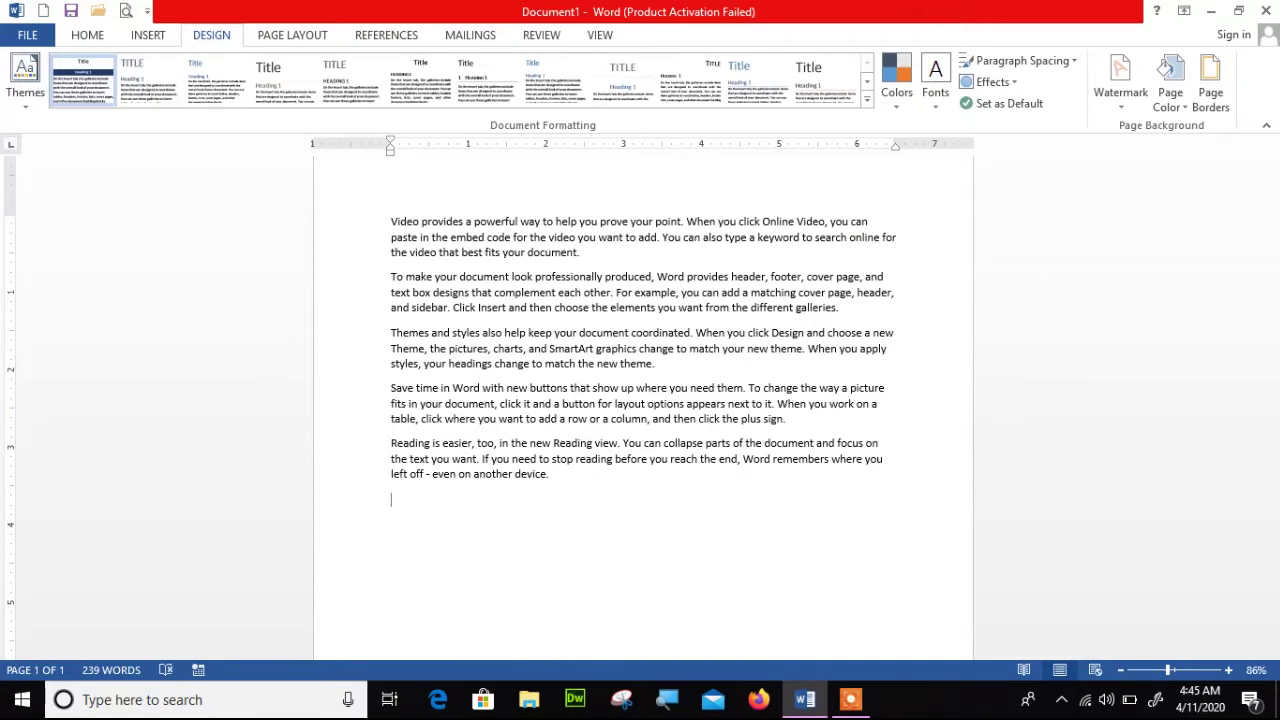
Step: Copy all the sample paragraphs and paste them at the document's end to lengthen it
key(ctrl+a)
key(ctrl+c)
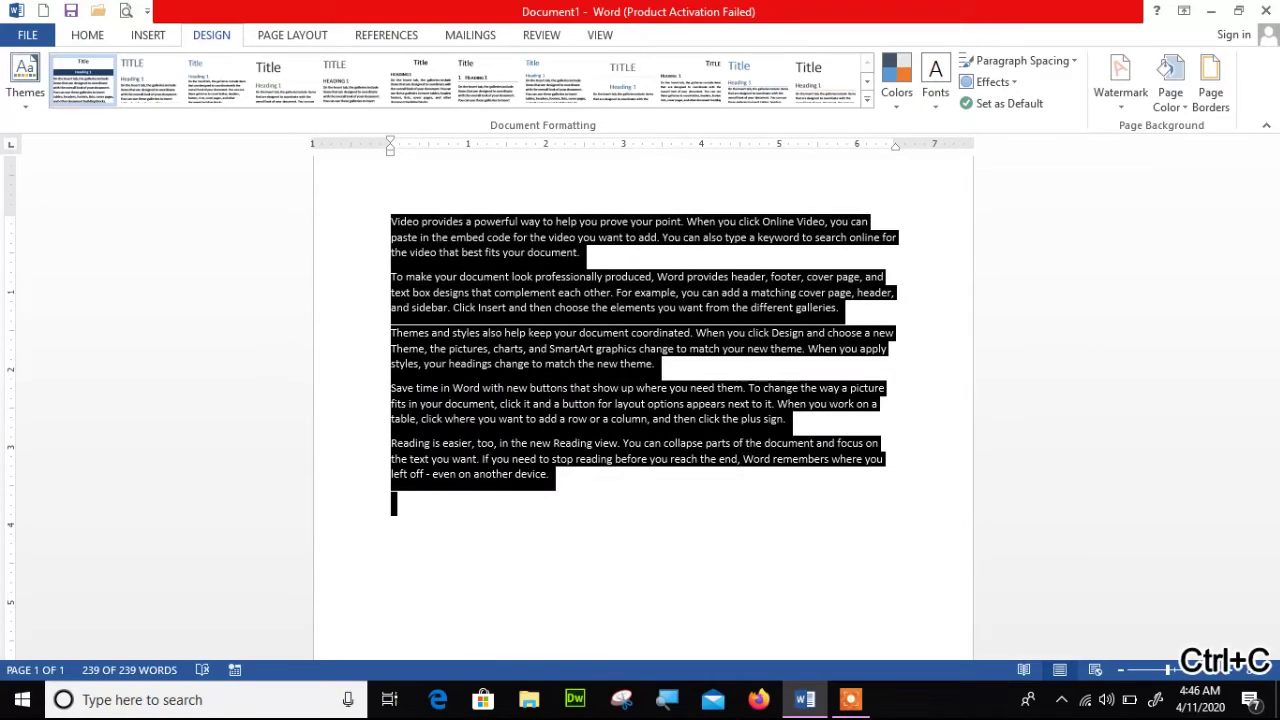
click(391, 500)
key(ctrl+v)
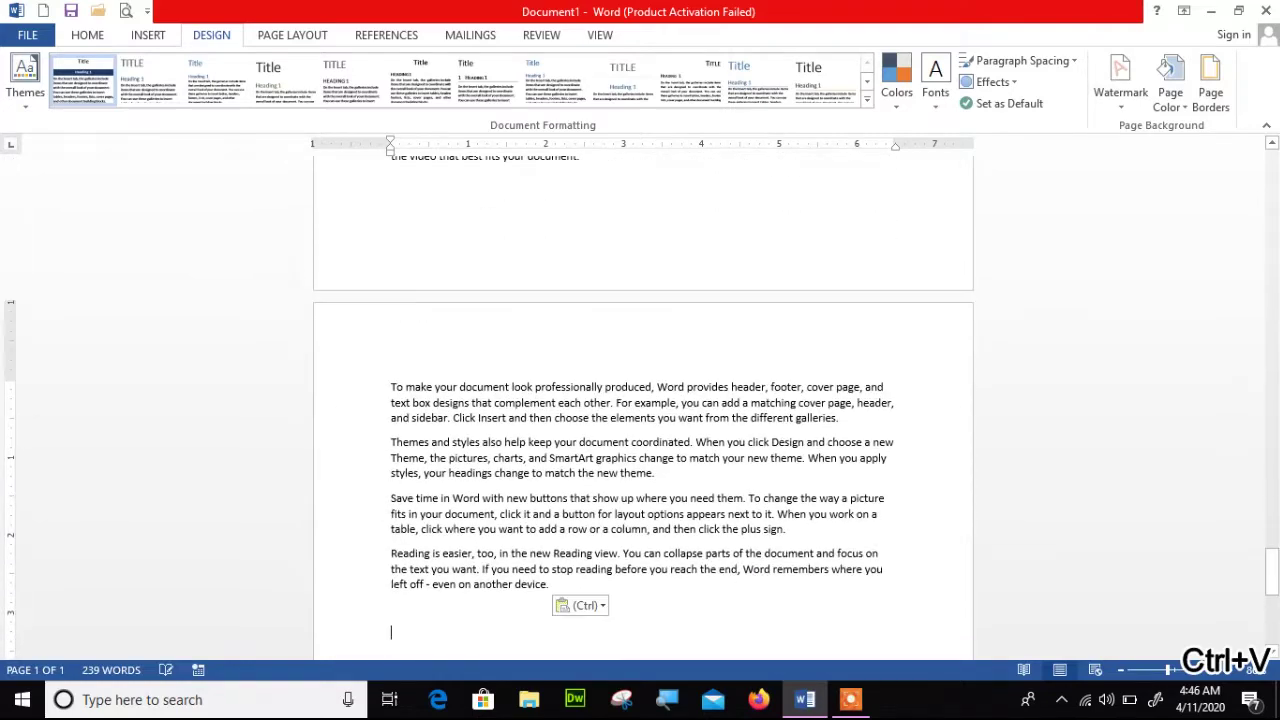
drag(1272, 572, 1272, 180)
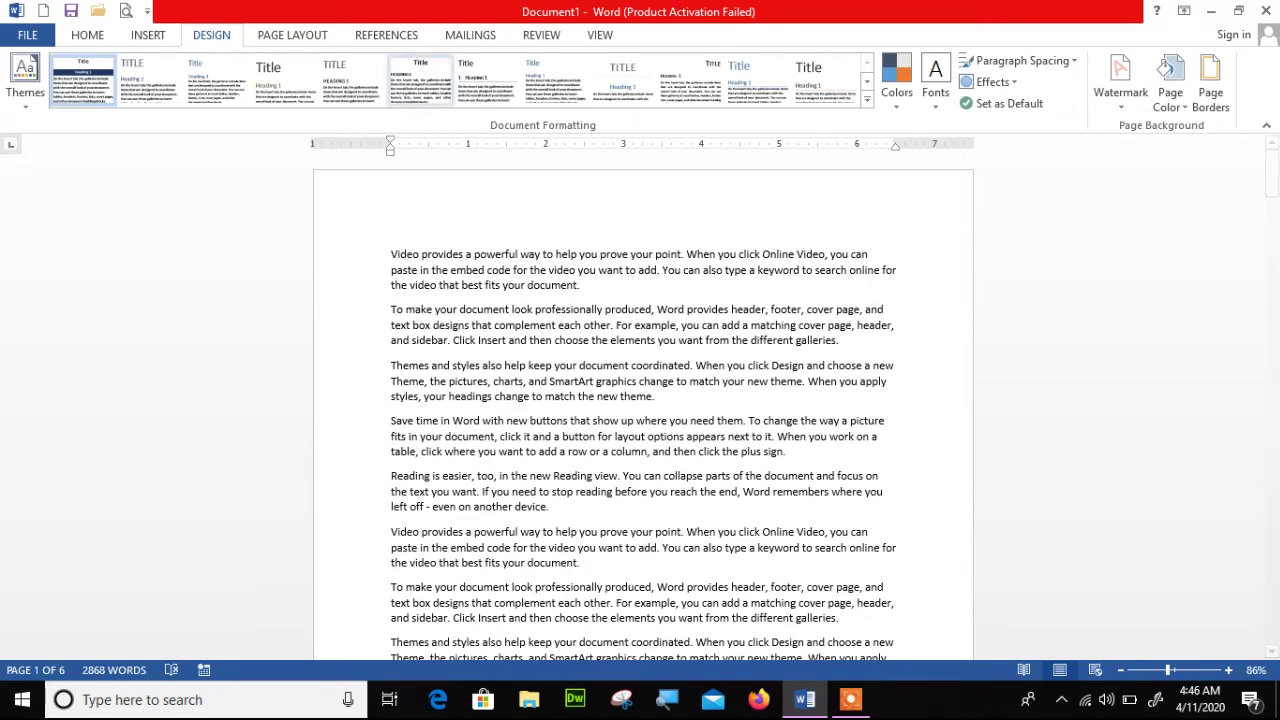
click(25, 95)
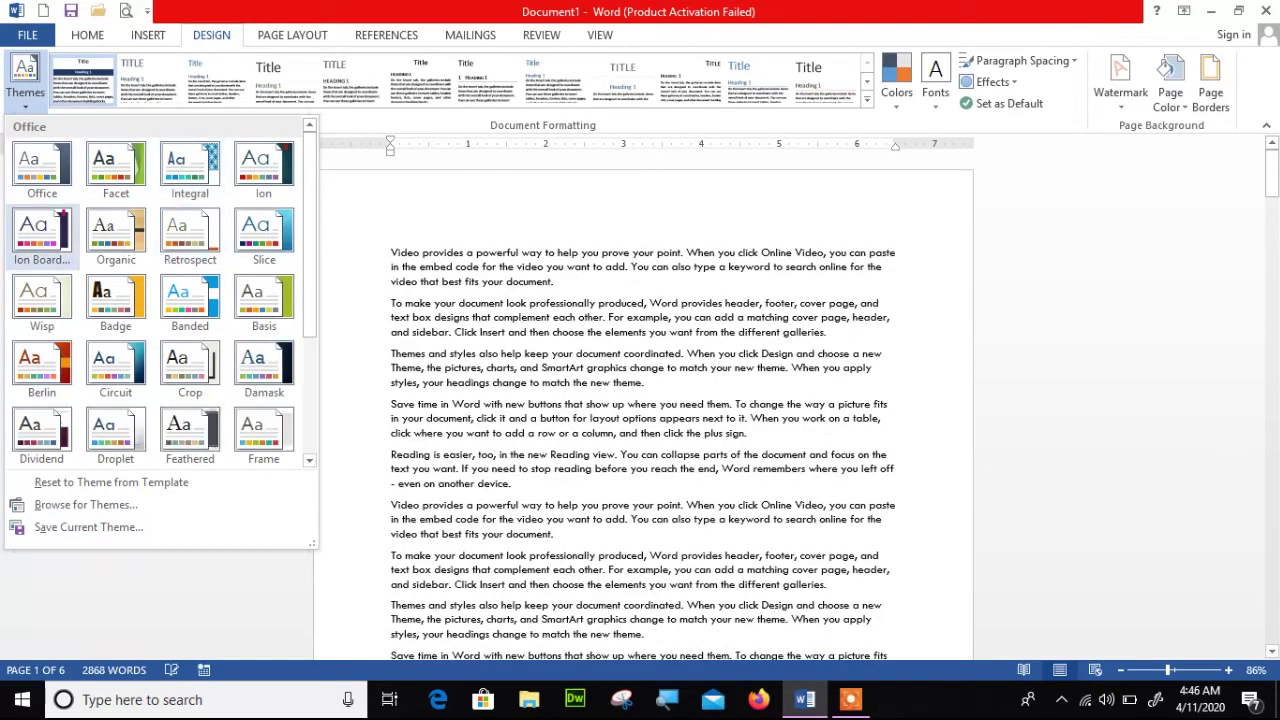
Step: Apply a new document theme and fill the page background with blue
click(42, 300)
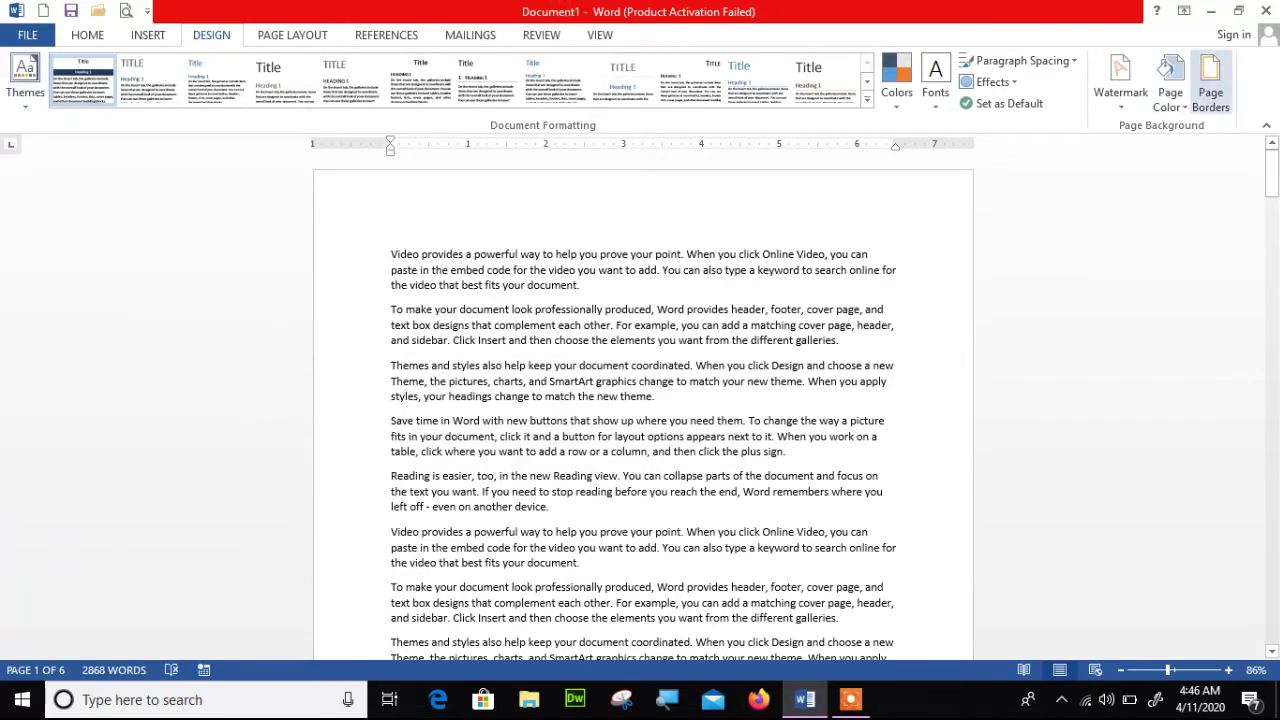
click(1167, 70)
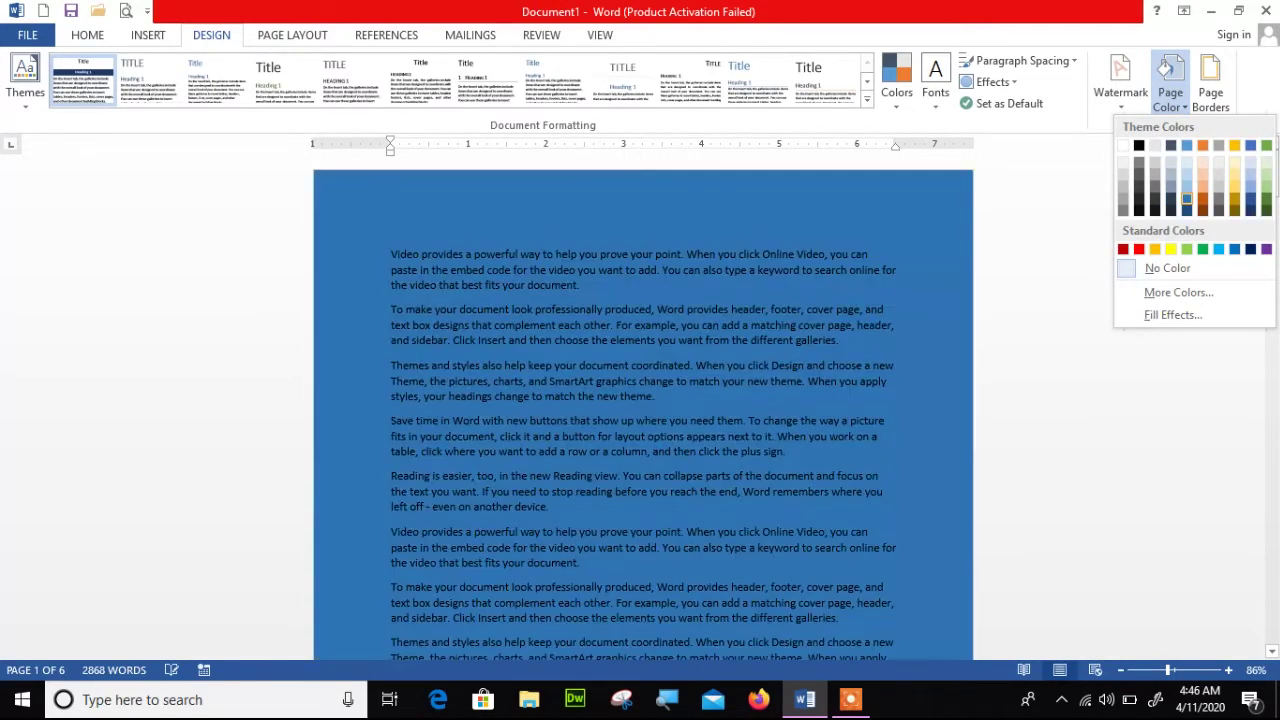
click(1187, 198)
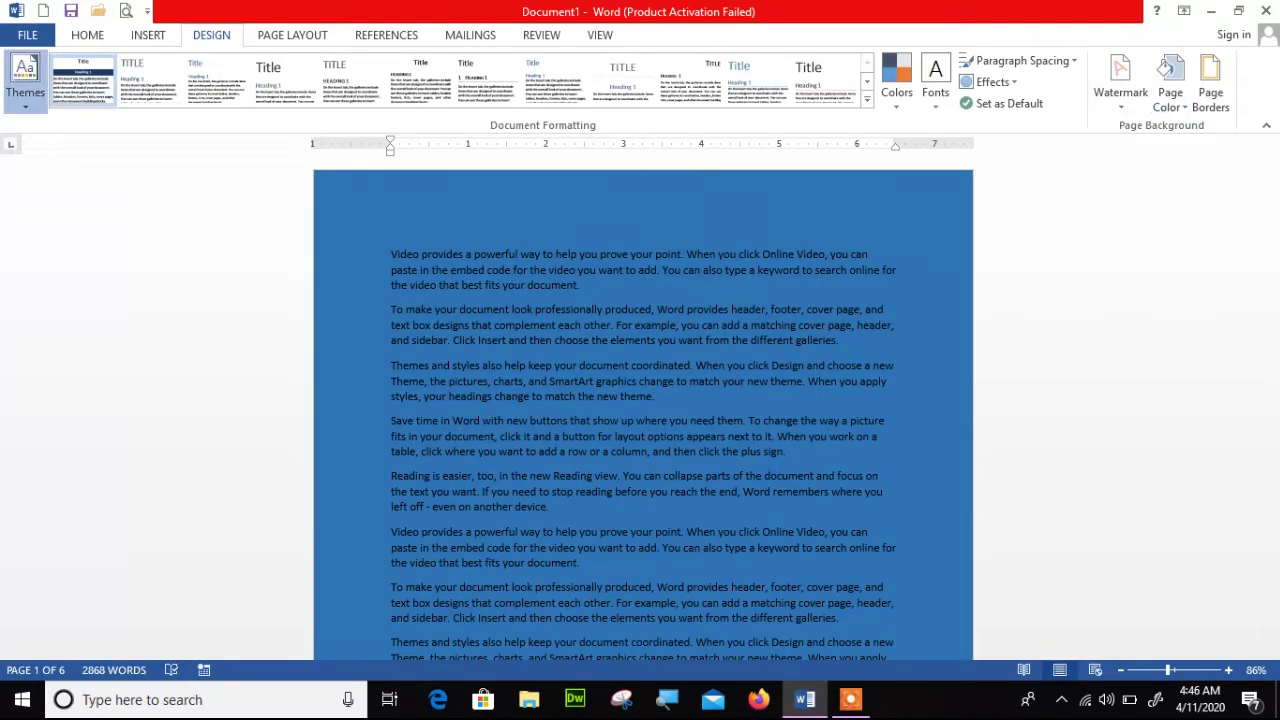
Step: Apply a theme that turns the page orange and the style set with orange titles
click(25, 80)
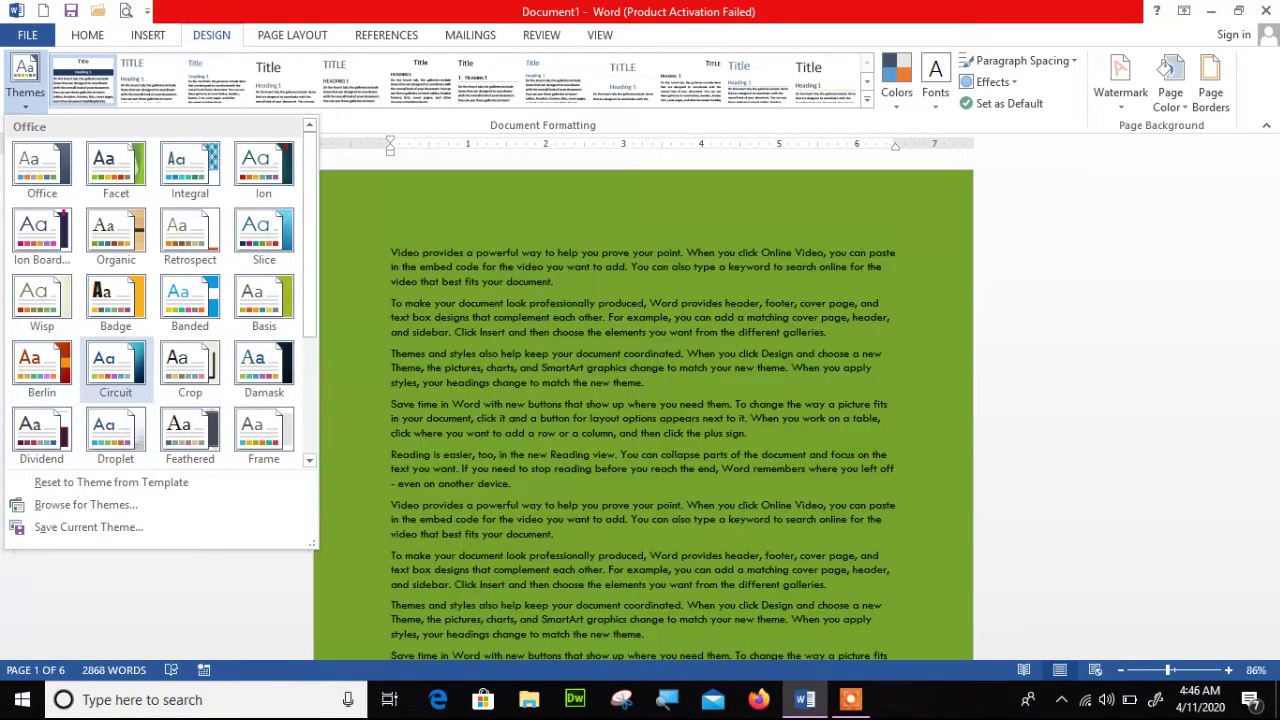
click(125, 292)
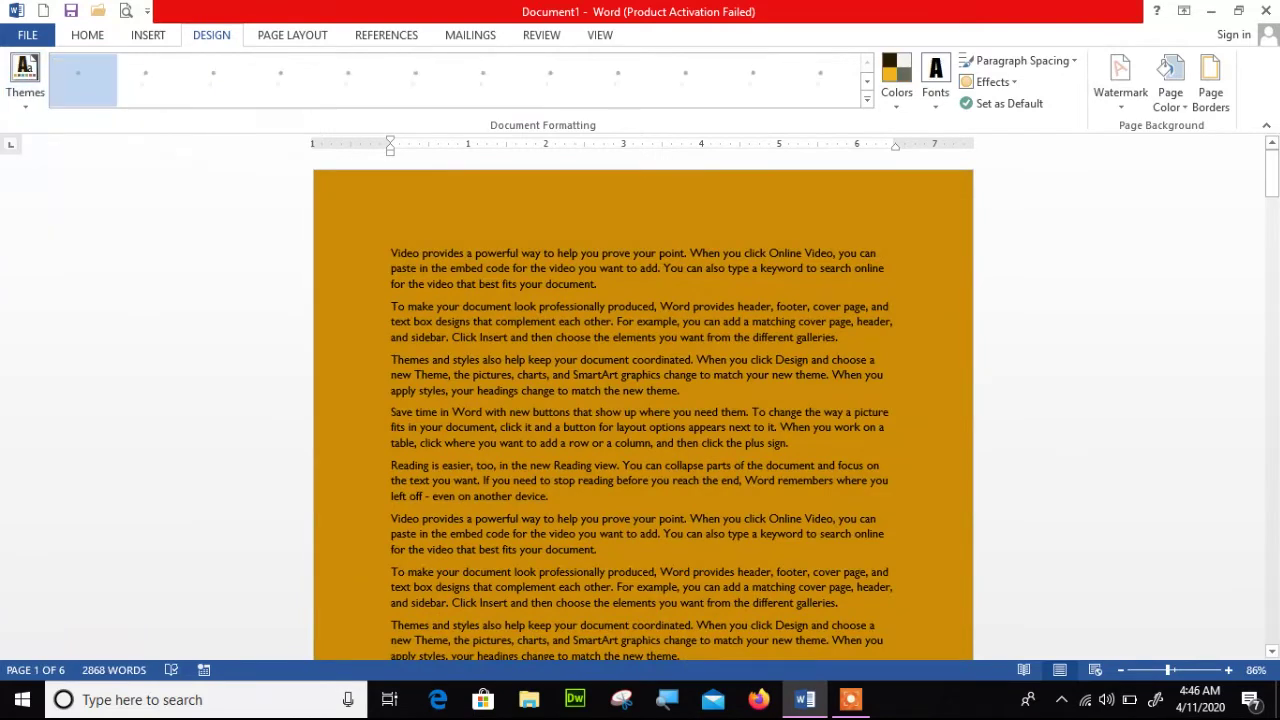
click(866, 99)
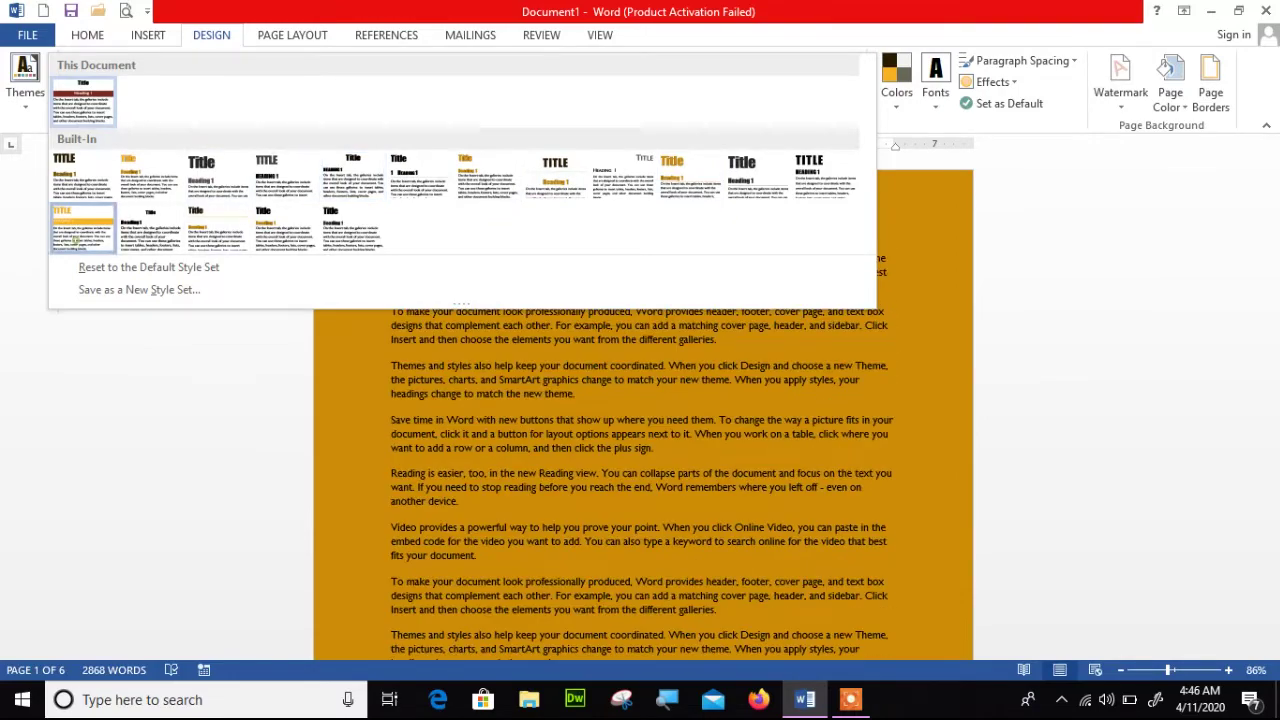
click(83, 228)
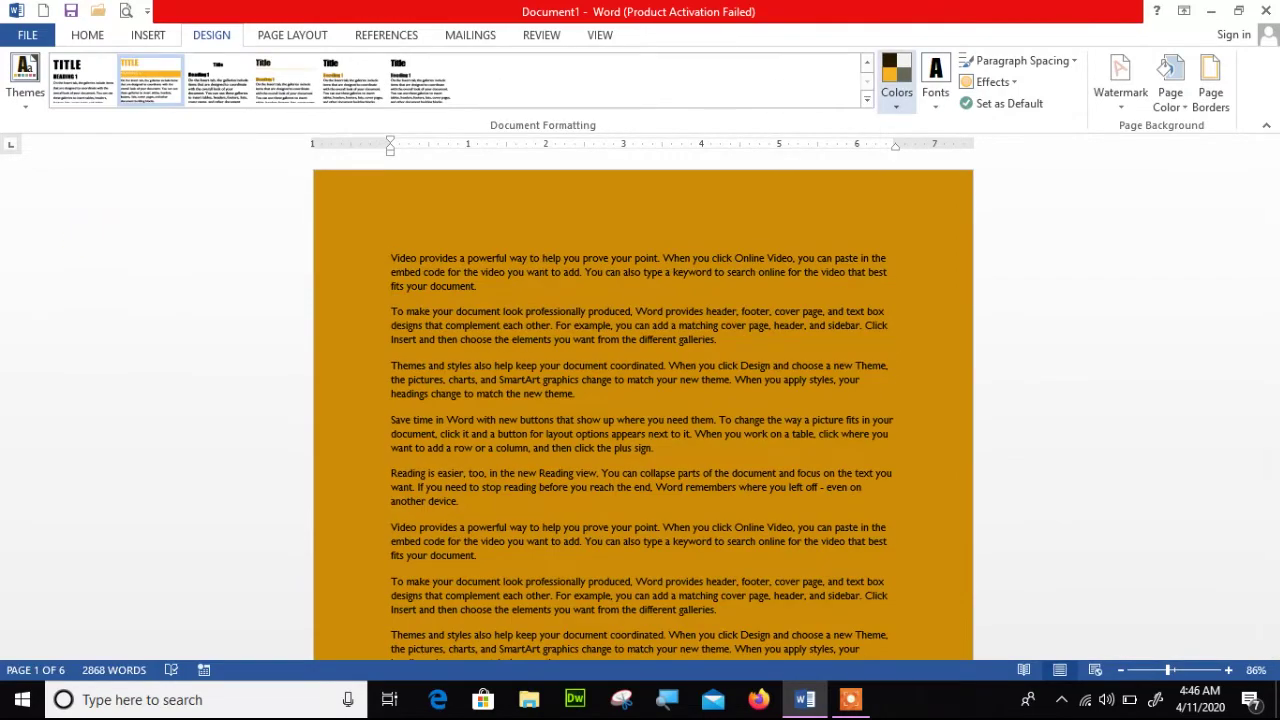
Step: Keep the Calibri theme fonts and set the page background back to white
click(896, 78)
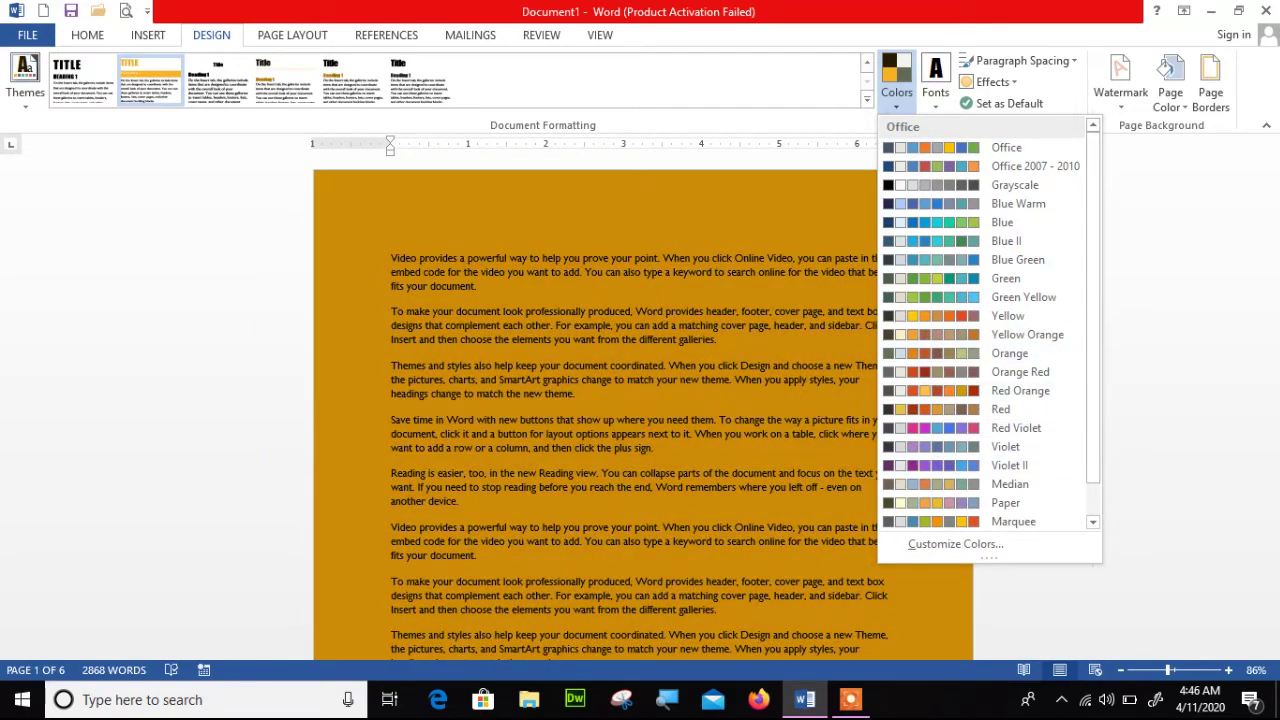
click(935, 80)
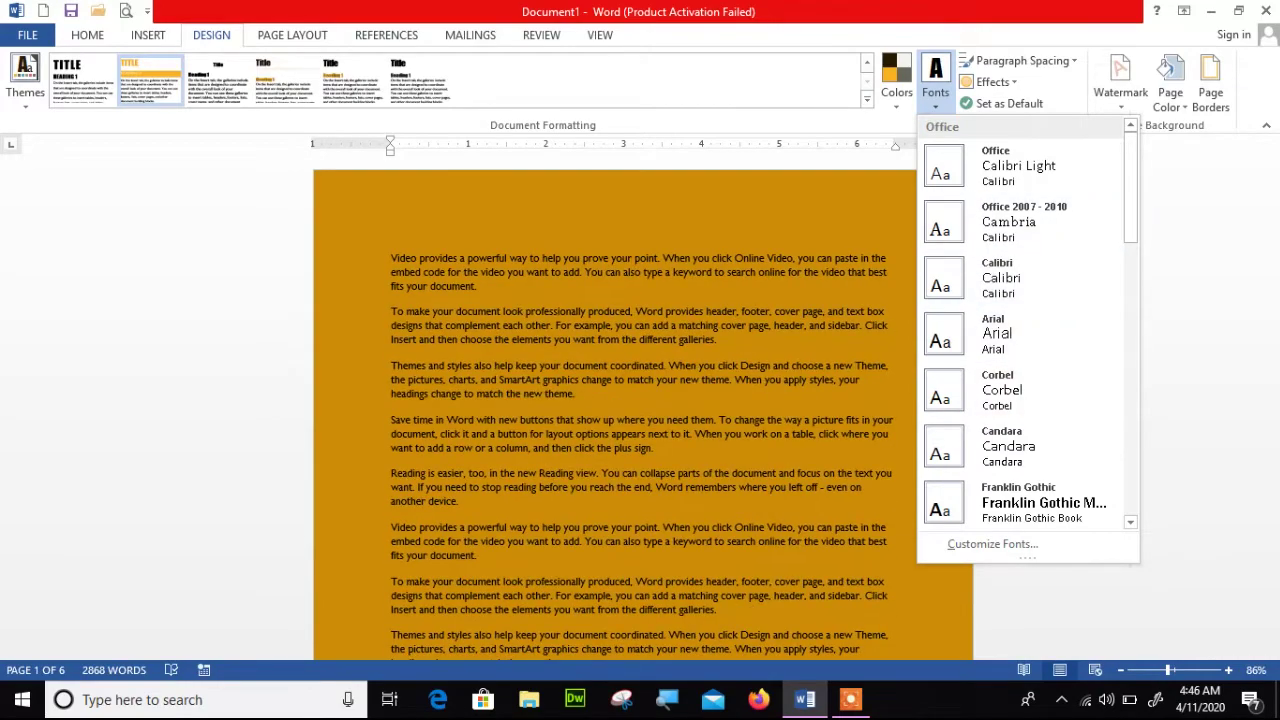
click(1020, 278)
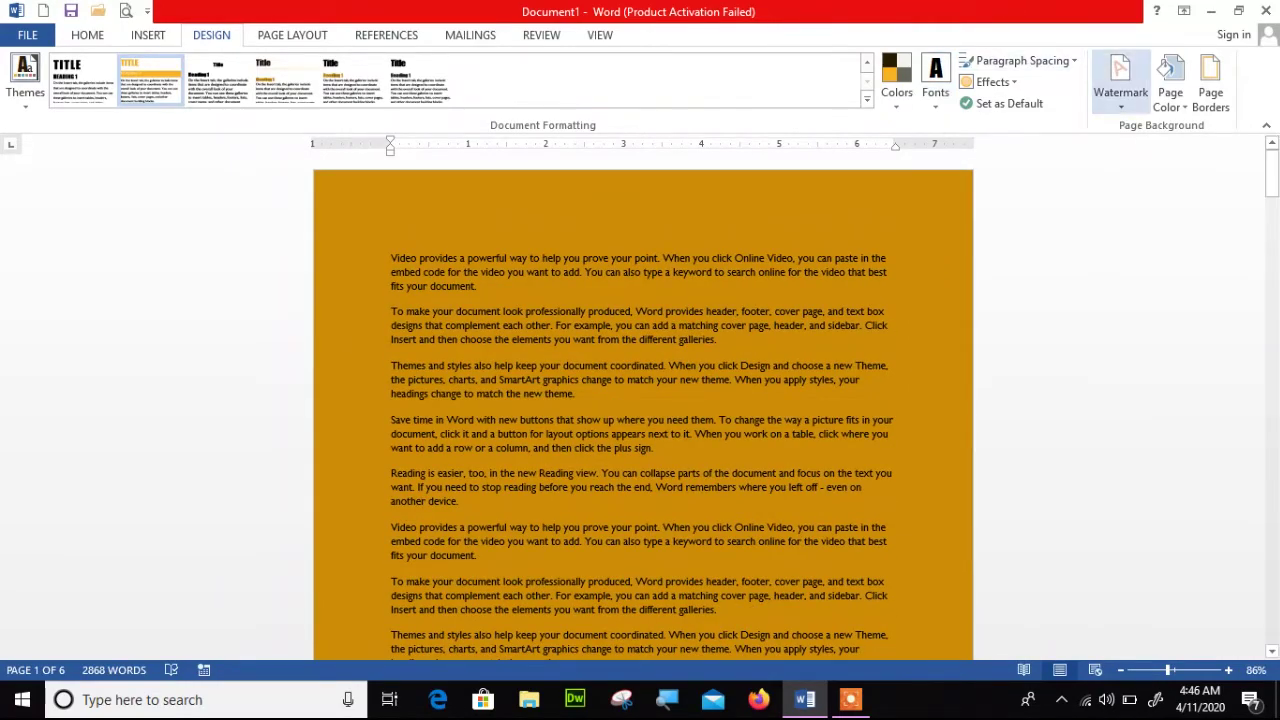
click(1170, 90)
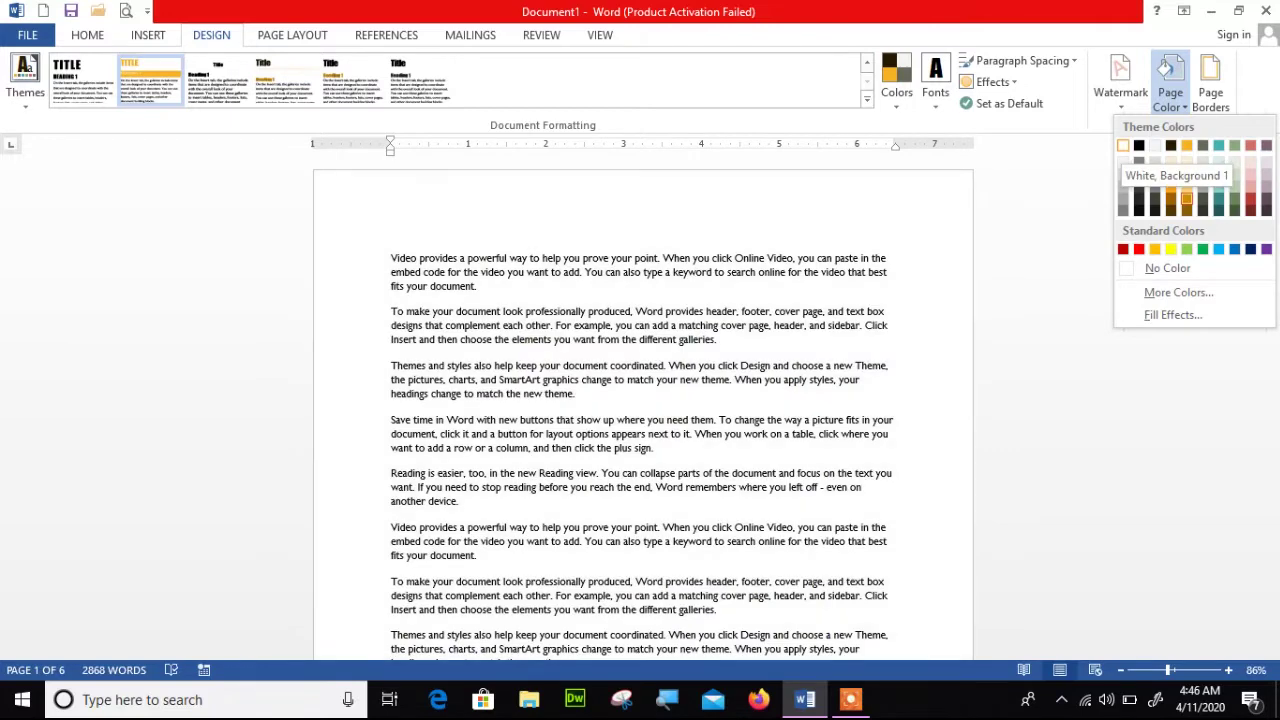
click(1123, 145)
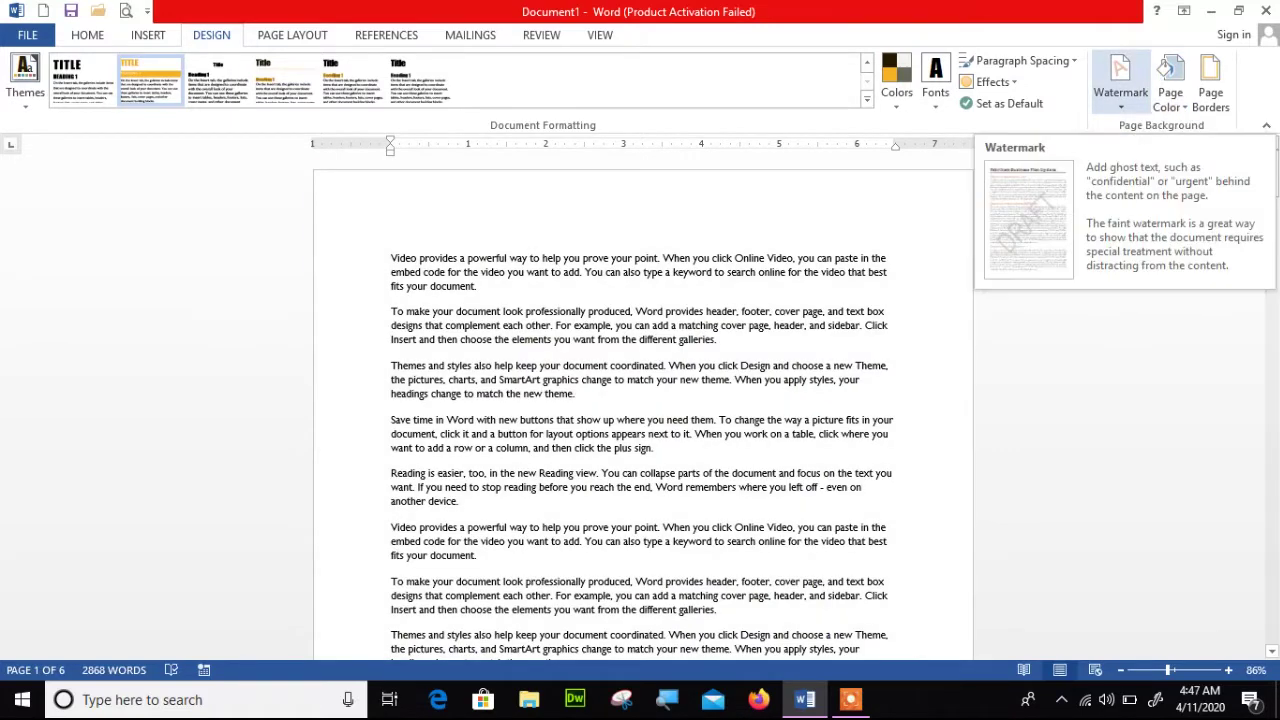
Step: Browse the preset watermarks without applying one, then open the Custom Watermark settings
click(1120, 85)
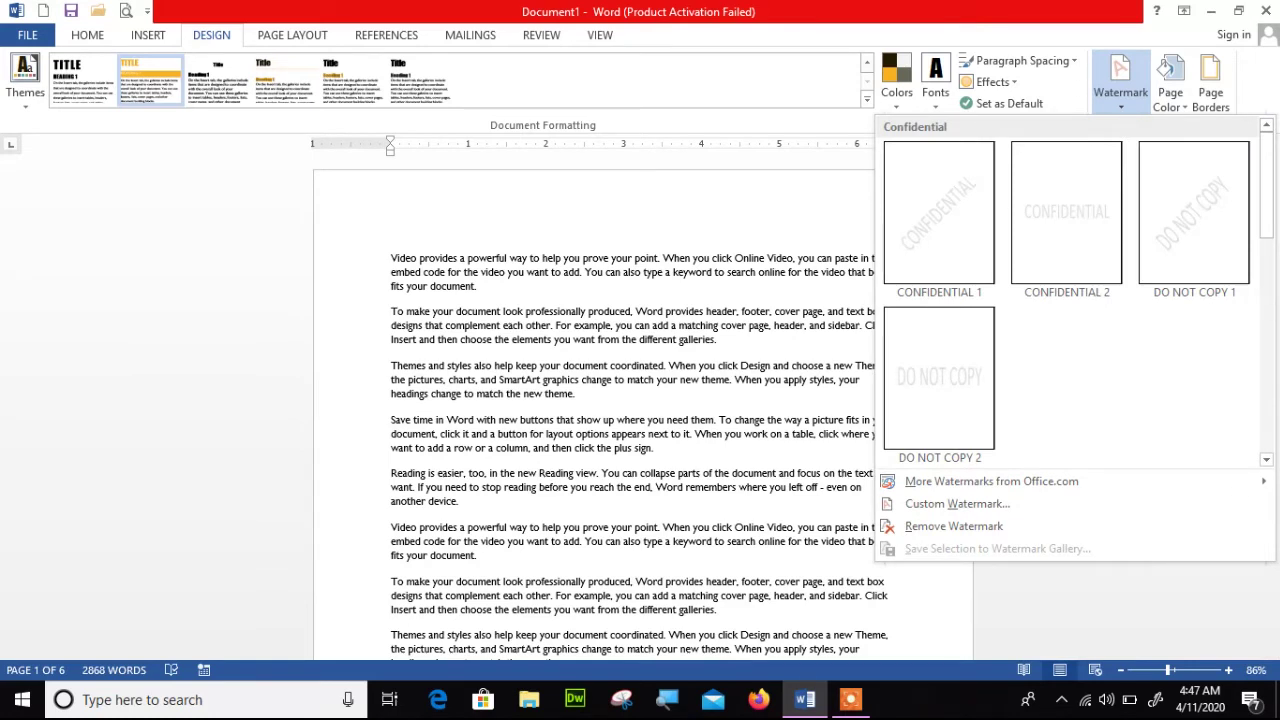
key(Escape)
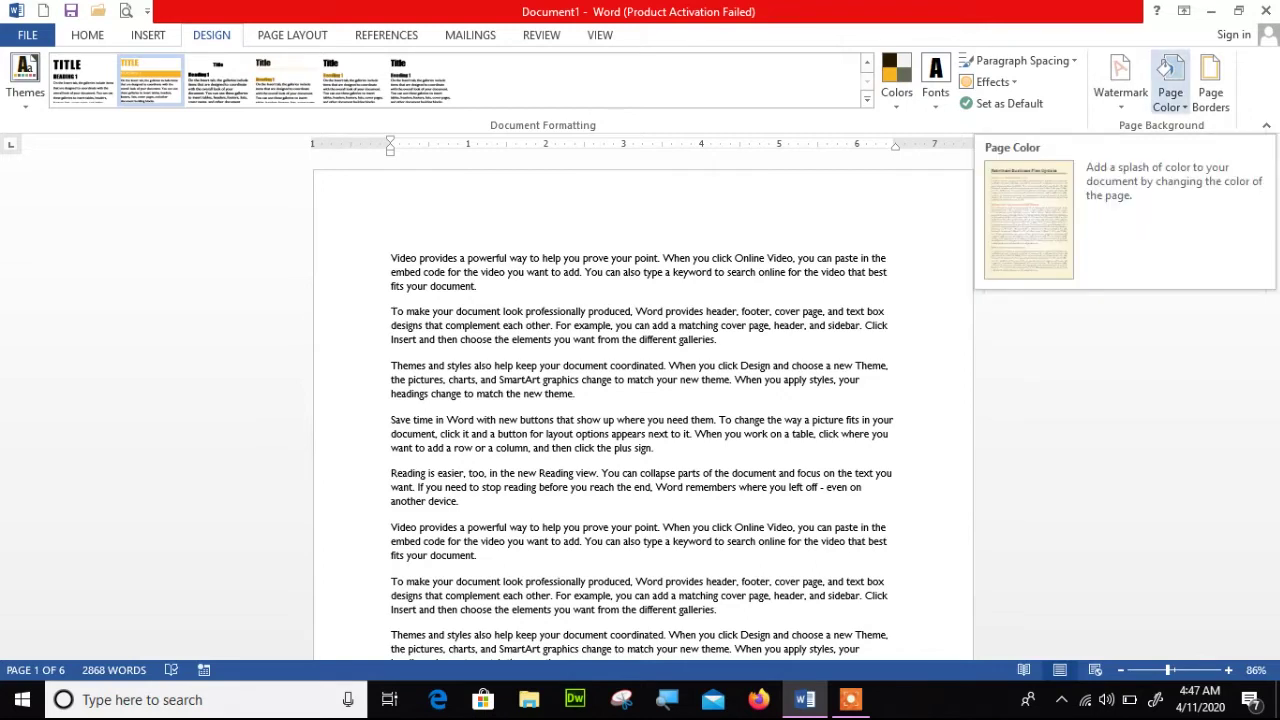
click(1115, 100)
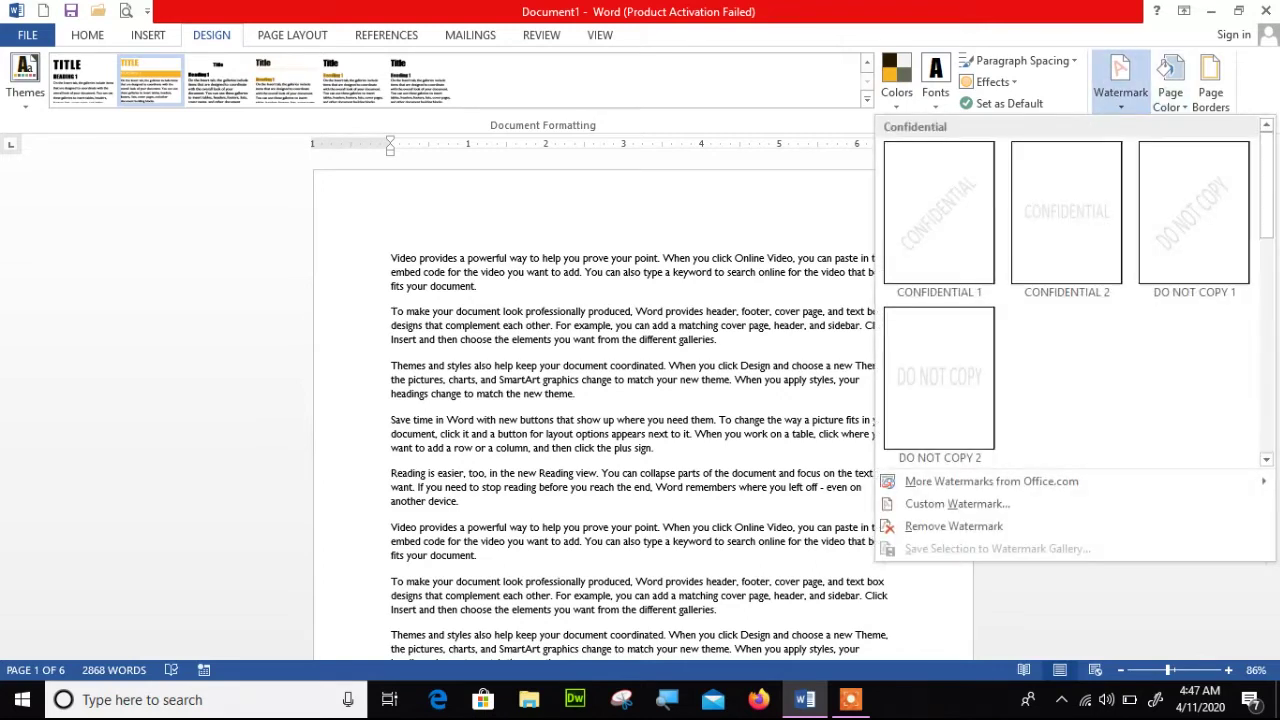
scroll(1070, 300, down, 3)
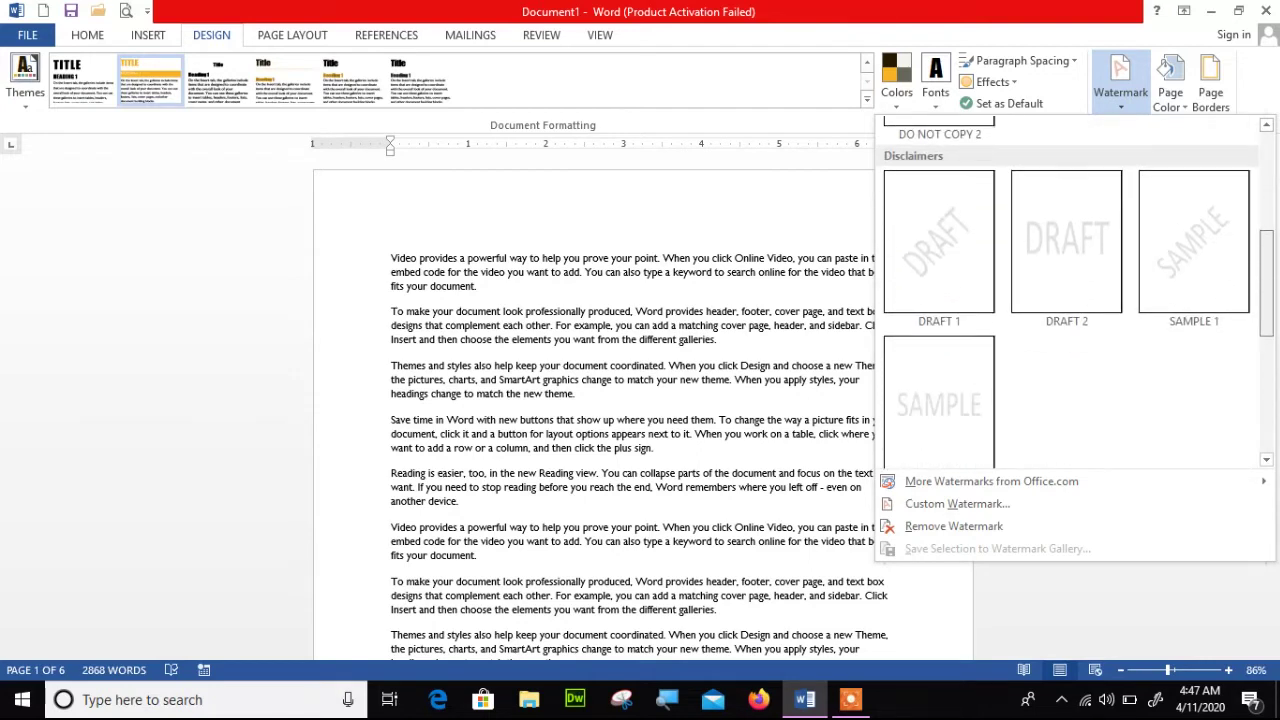
scroll(1070, 290, down, 3)
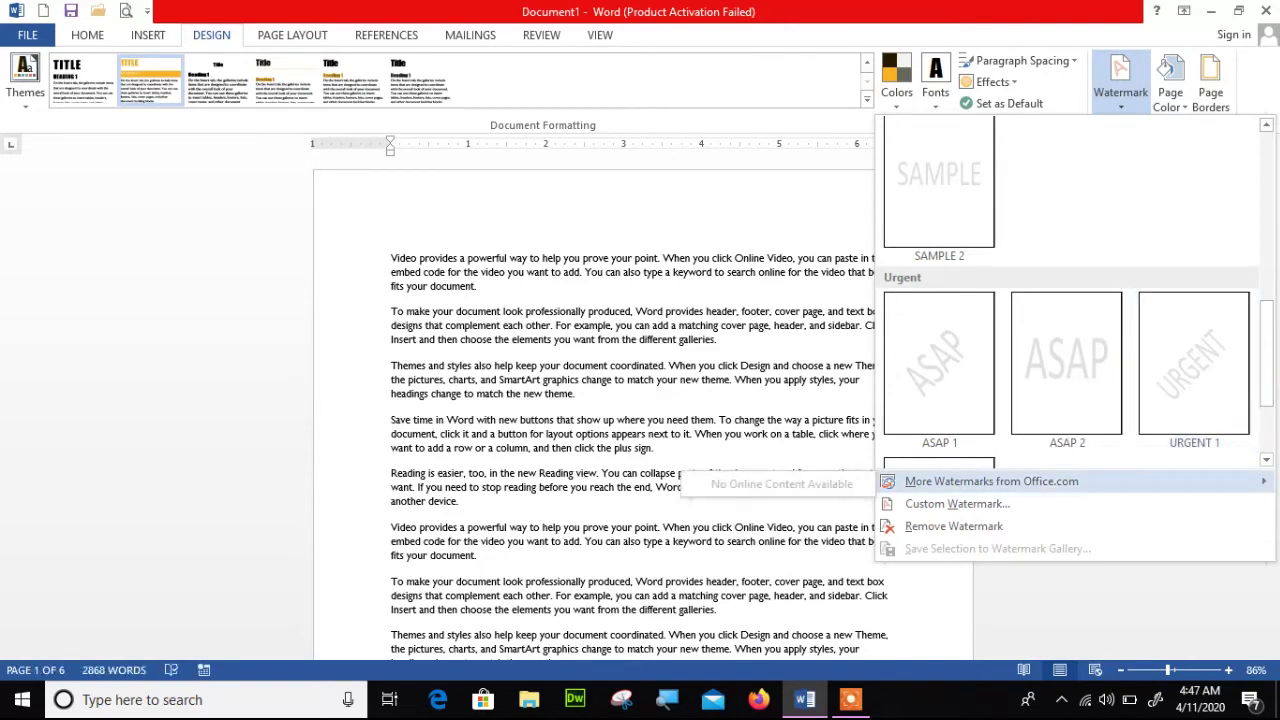
click(1148, 503)
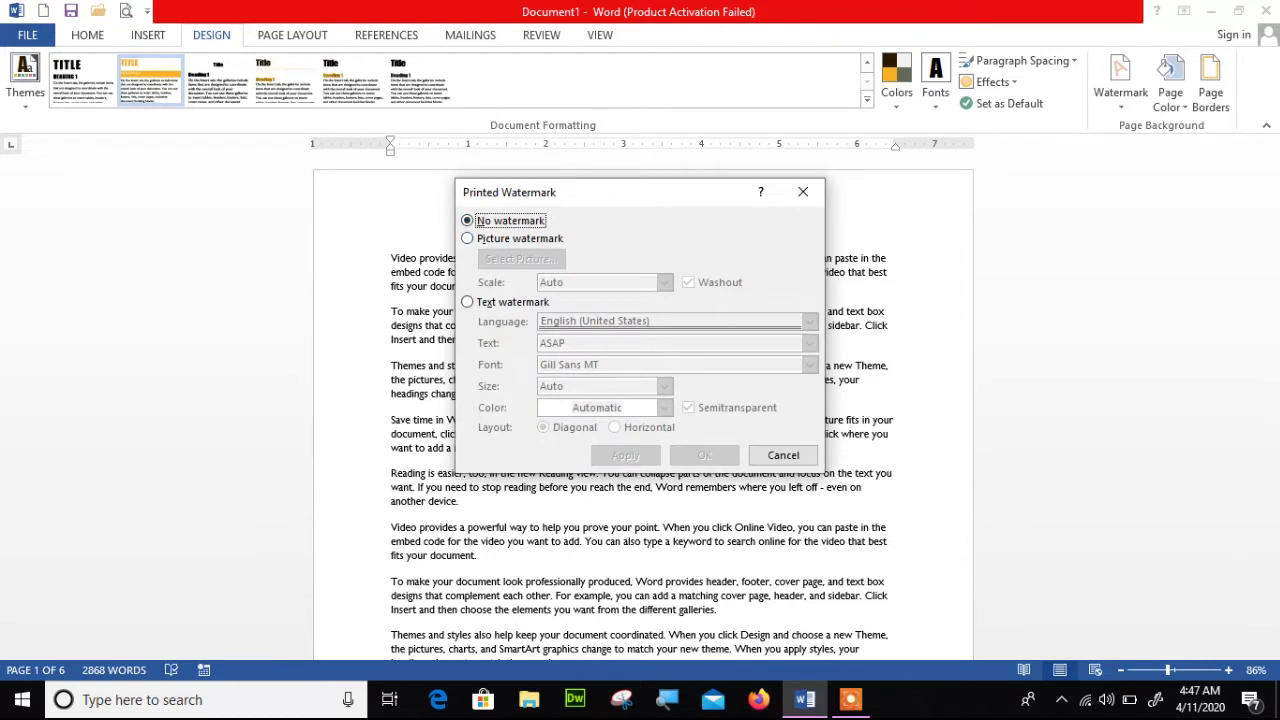
Step: Select Picture watermark and browse for a picture stored on this computer
click(533, 237)
click(512, 220)
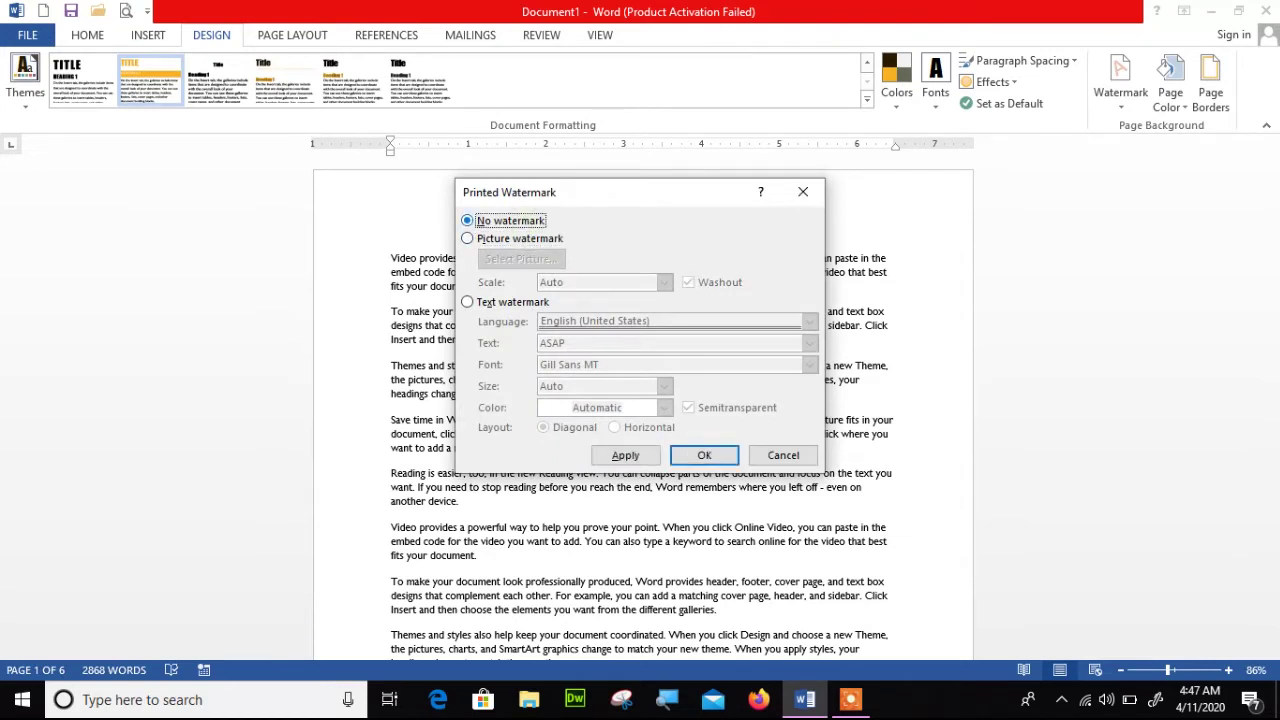
click(520, 238)
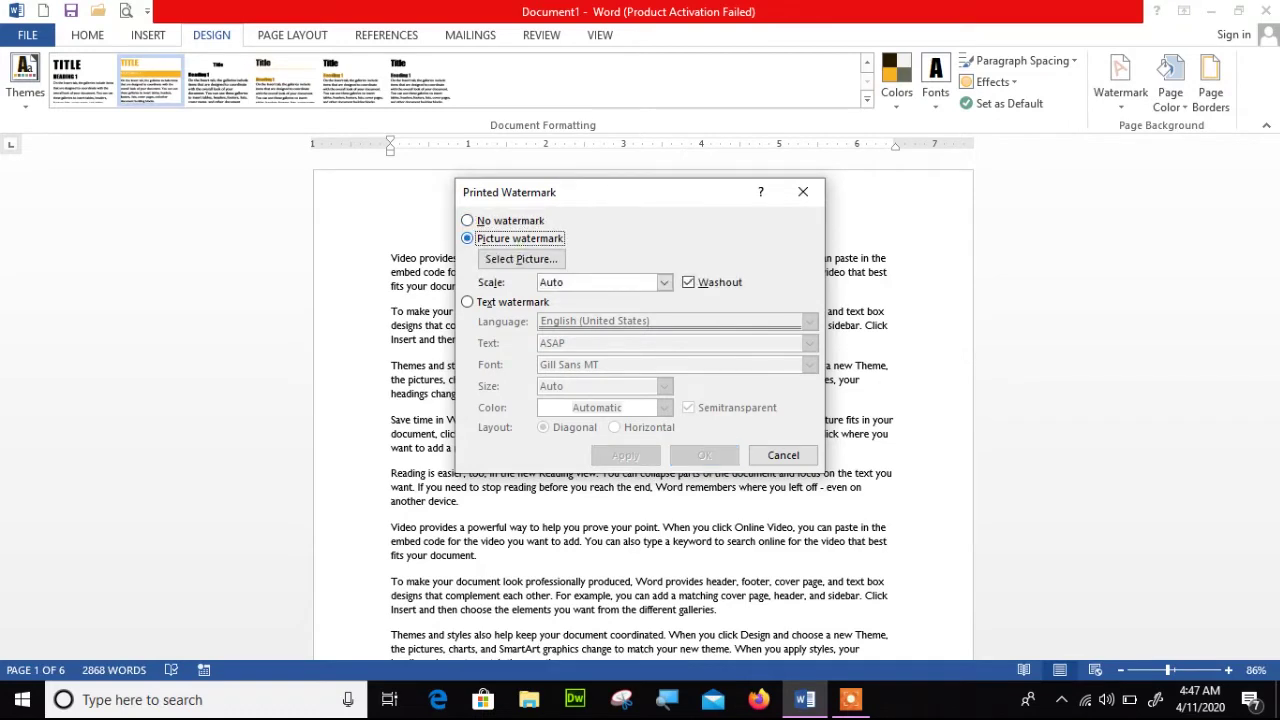
click(512, 259)
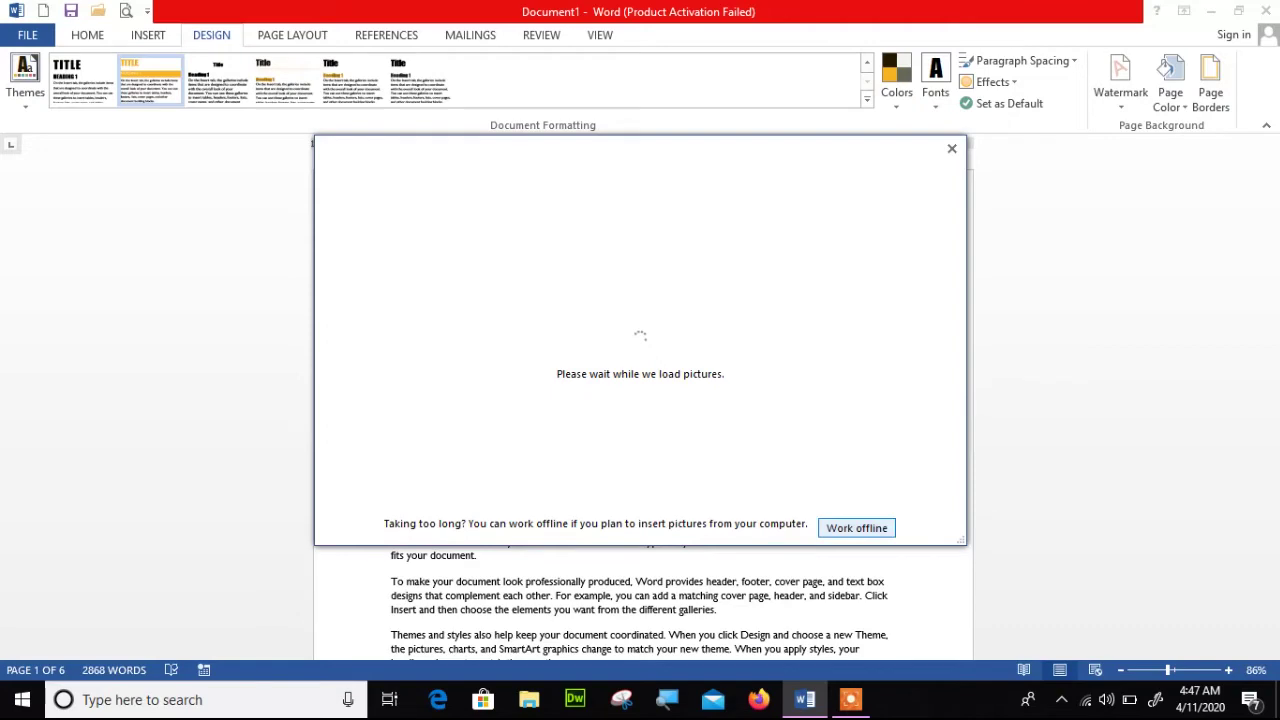
click(856, 527)
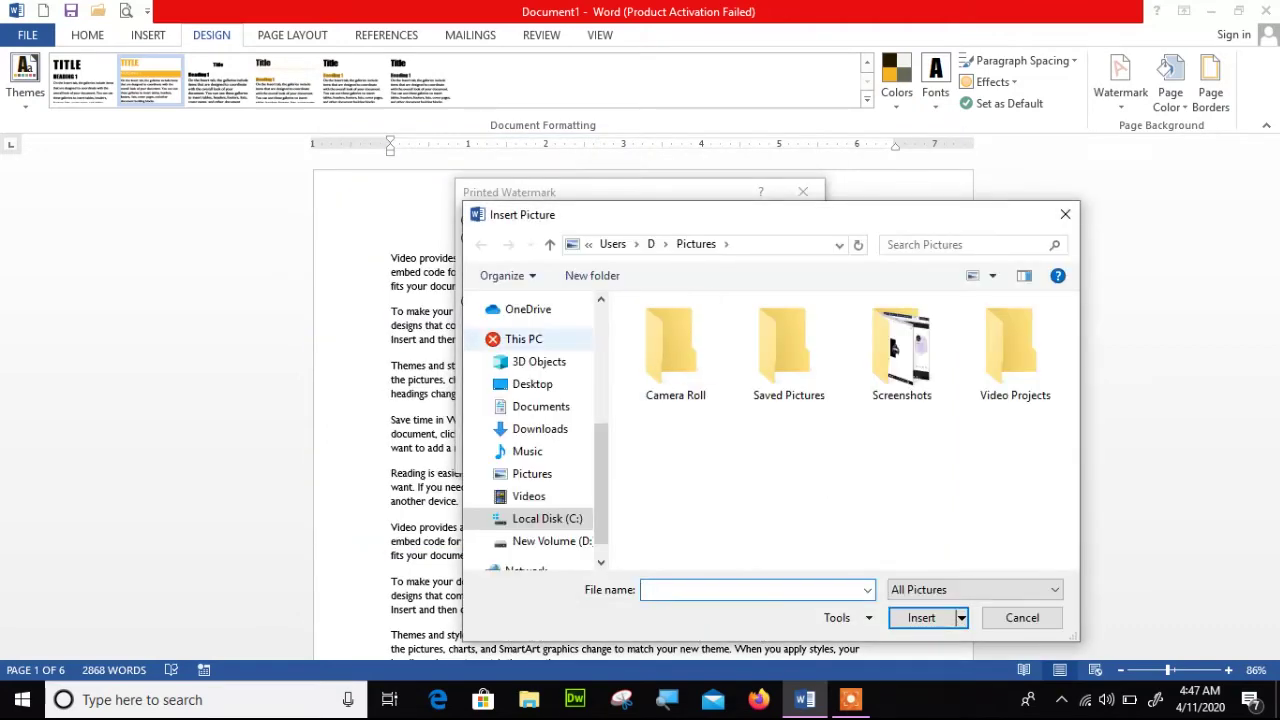
Step: Pick Untitled-1.png from the Desktop folder as the watermark picture
click(532, 384)
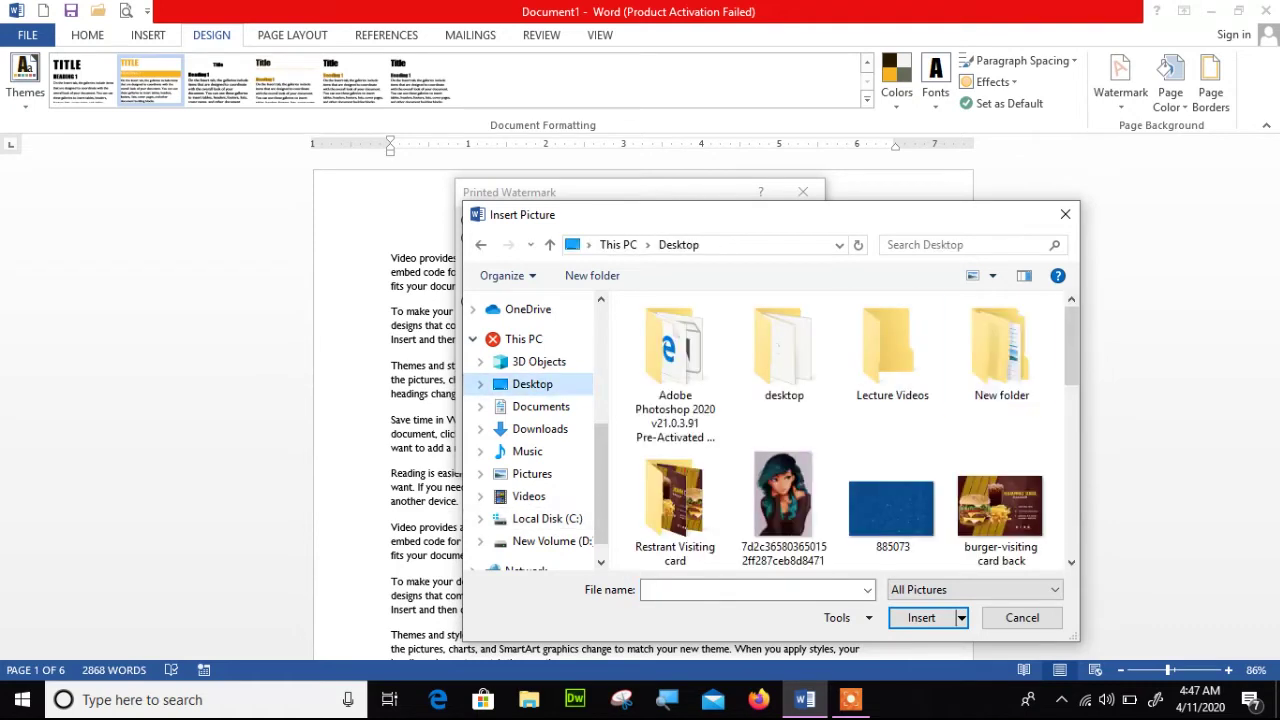
scroll(880, 375, down, 3)
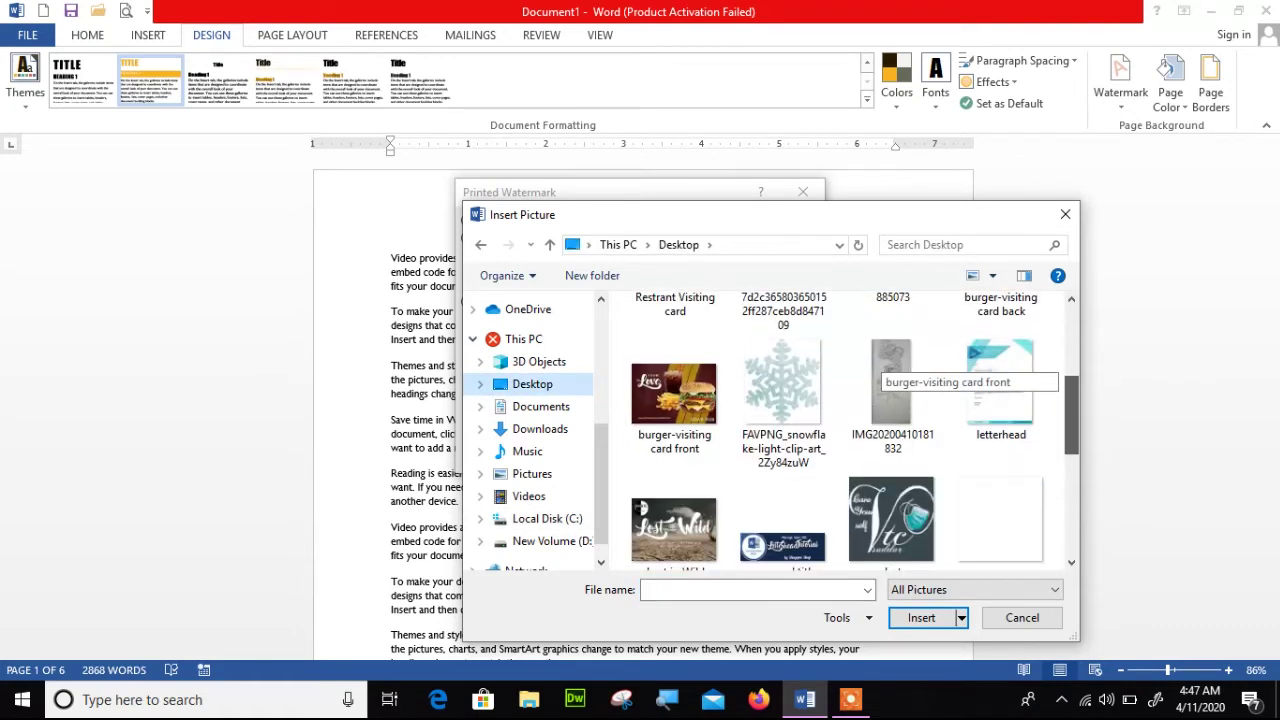
scroll(880, 375, down, 3)
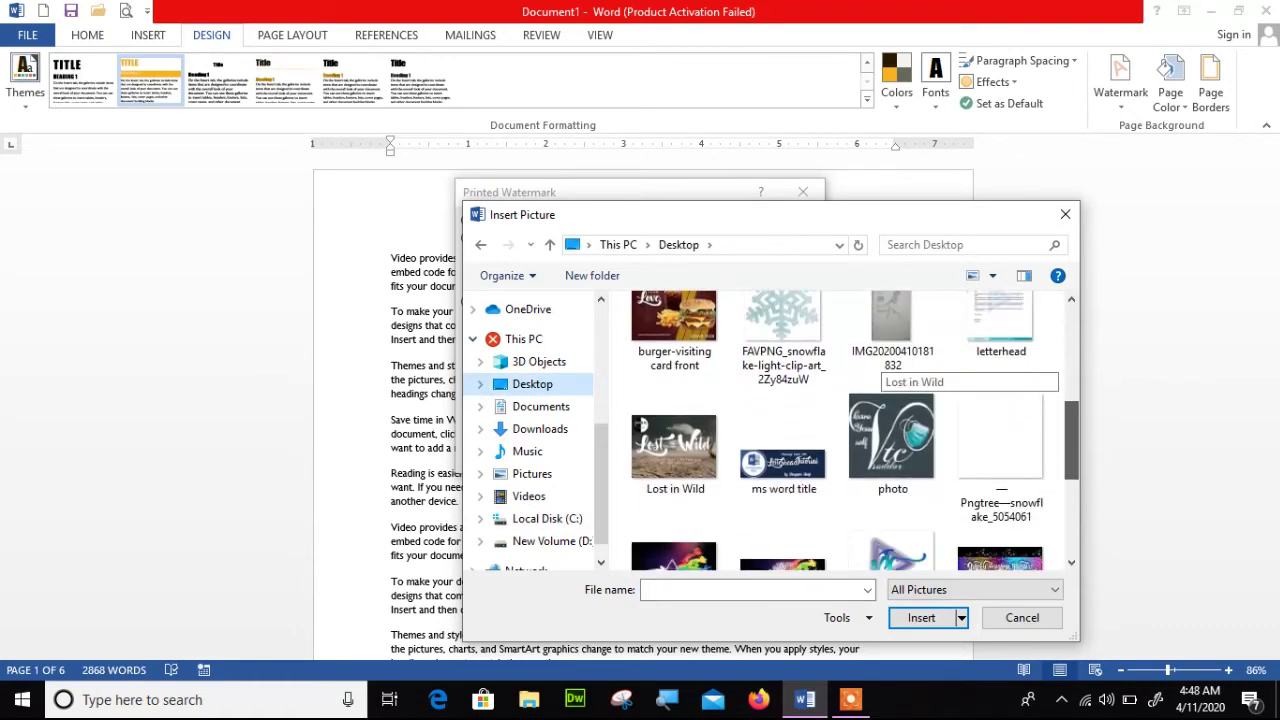
scroll(880, 375, down, 1)
scroll(880, 375, up, 5)
scroll(880, 375, down, 3)
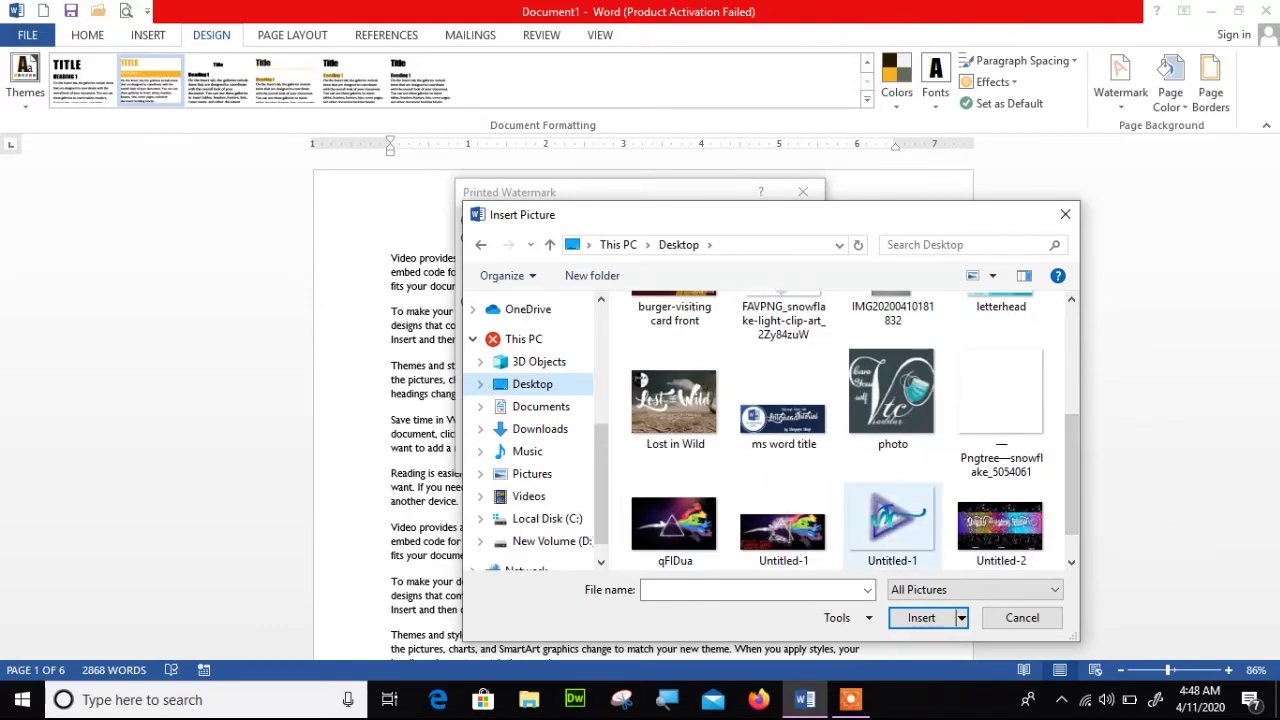
double_click(892, 522)
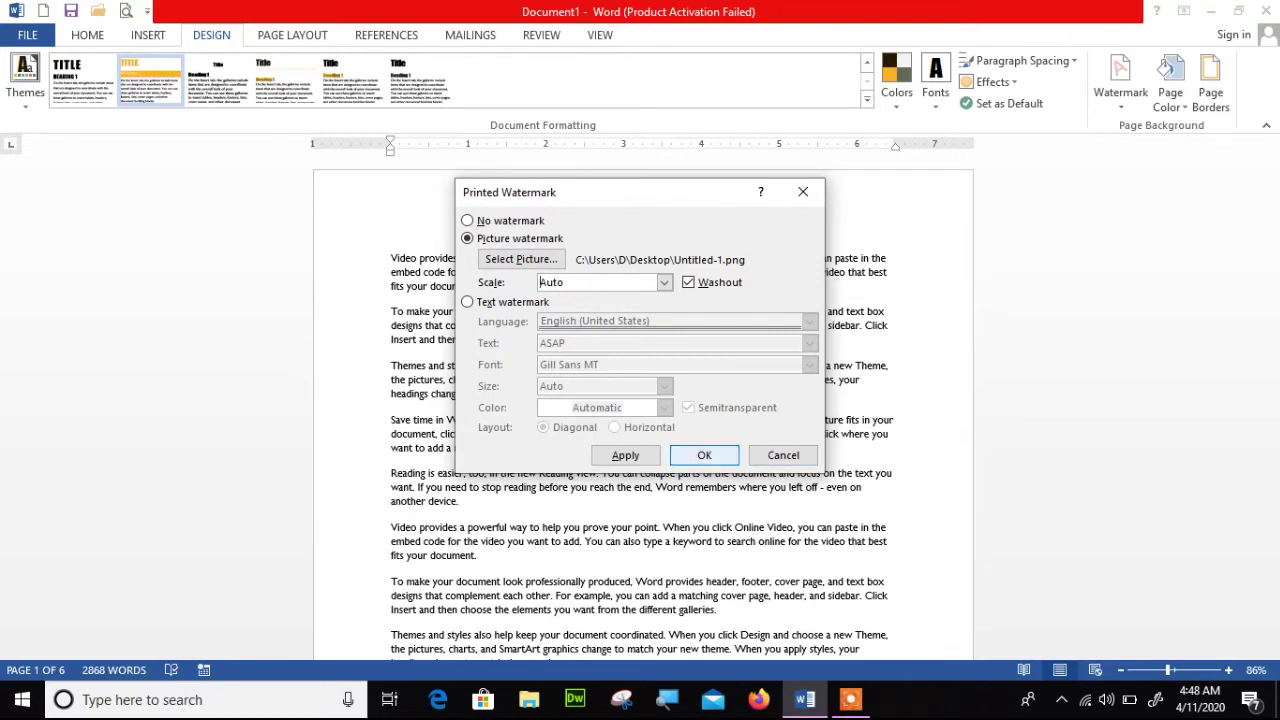
click(664, 282)
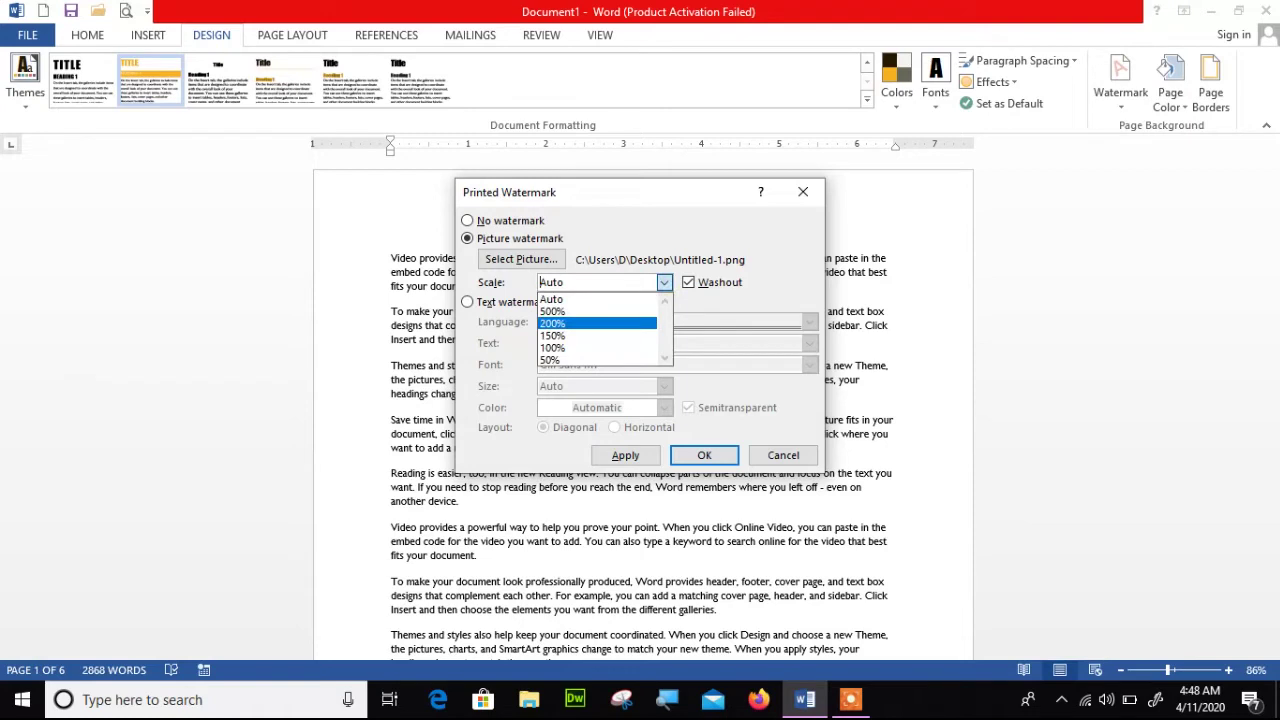
Step: Apply the Untitled-1 picture watermark at 100% scale and zoom in to inspect it
click(600, 347)
click(626, 455)
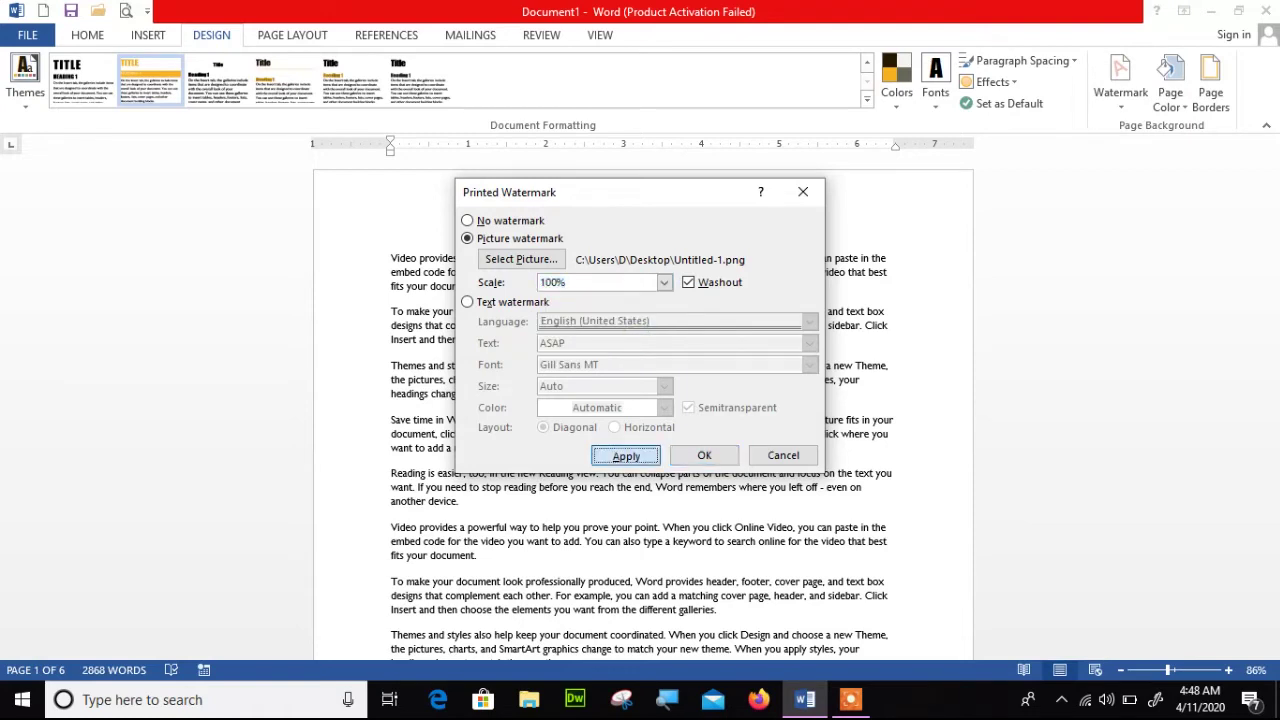
click(770, 455)
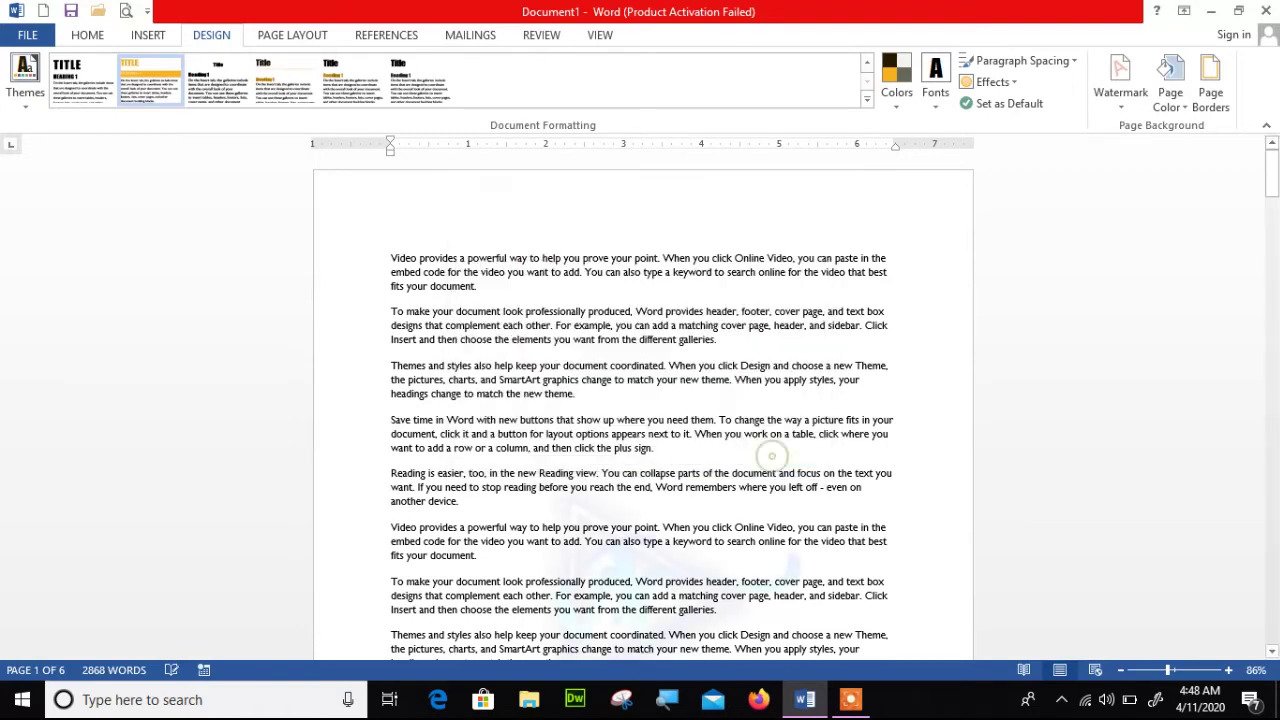
mouse_move(1271, 175)
mouse_down()
mouse_move(1271, 222)
mouse_move(1271, 208)
mouse_up()
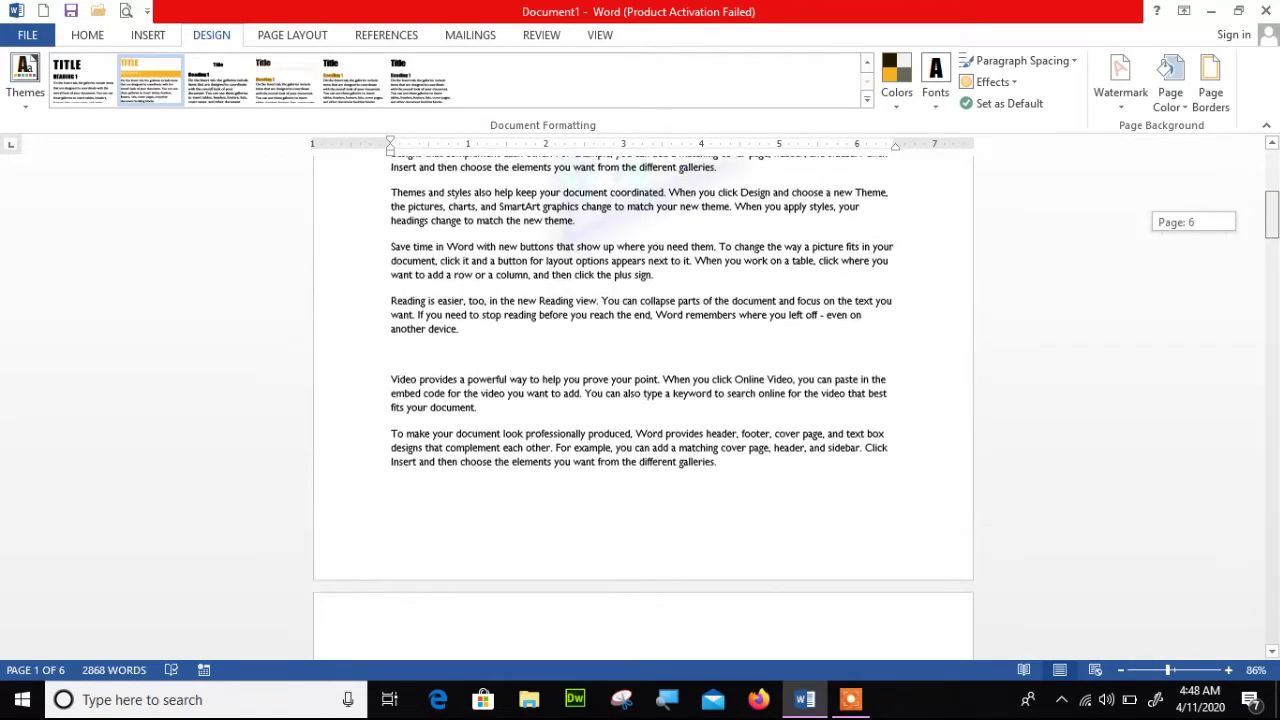
drag(1168, 670, 1176, 670)
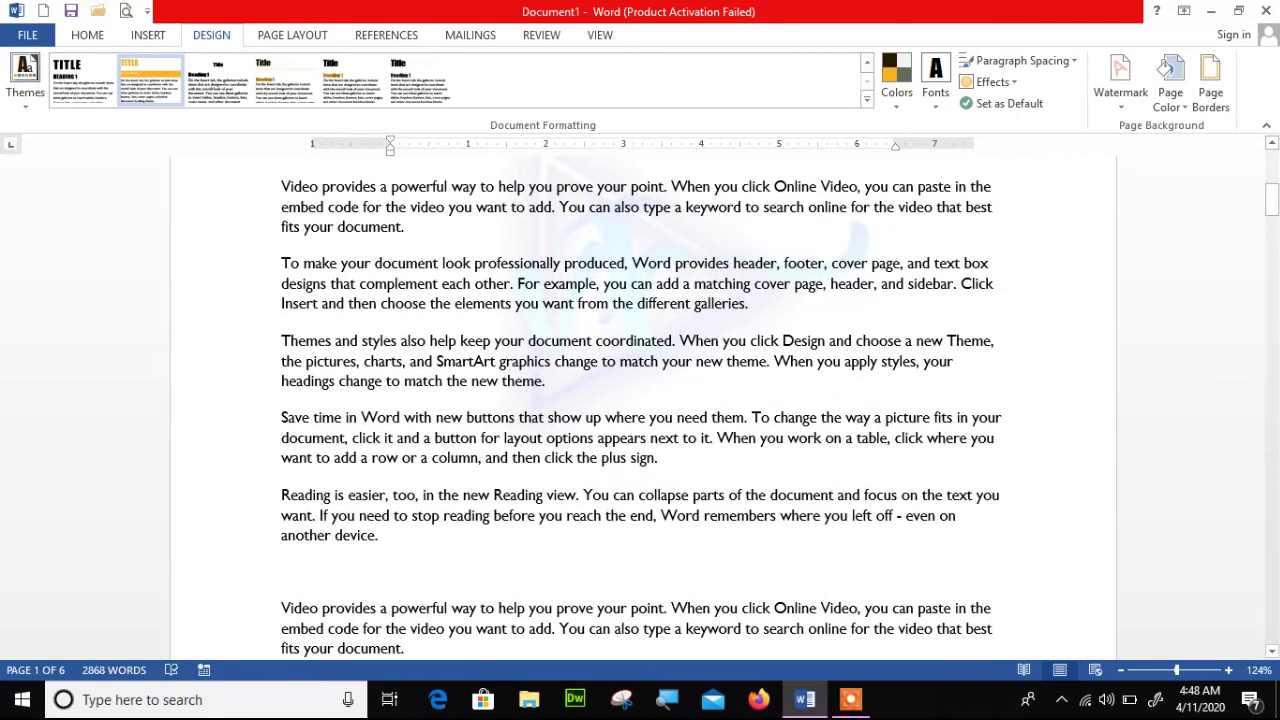
drag(1176, 670, 1174, 670)
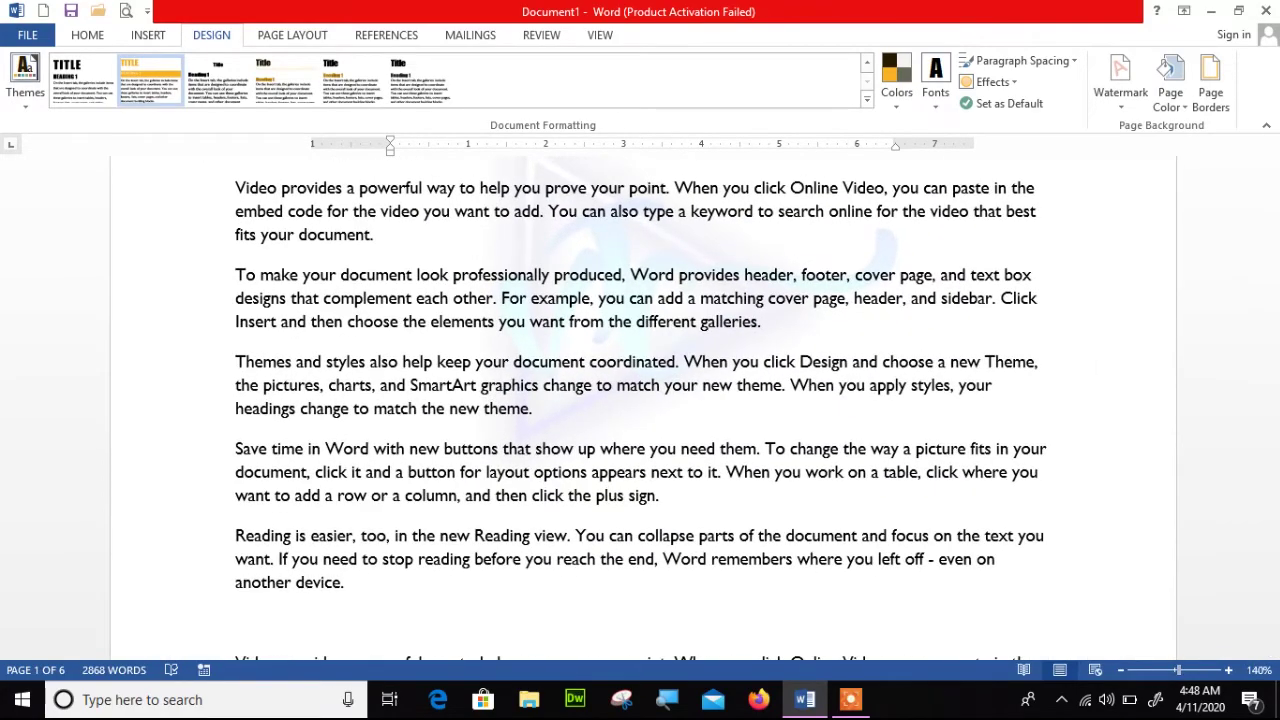
drag(1174, 670, 1165, 670)
drag(1271, 232, 1271, 172)
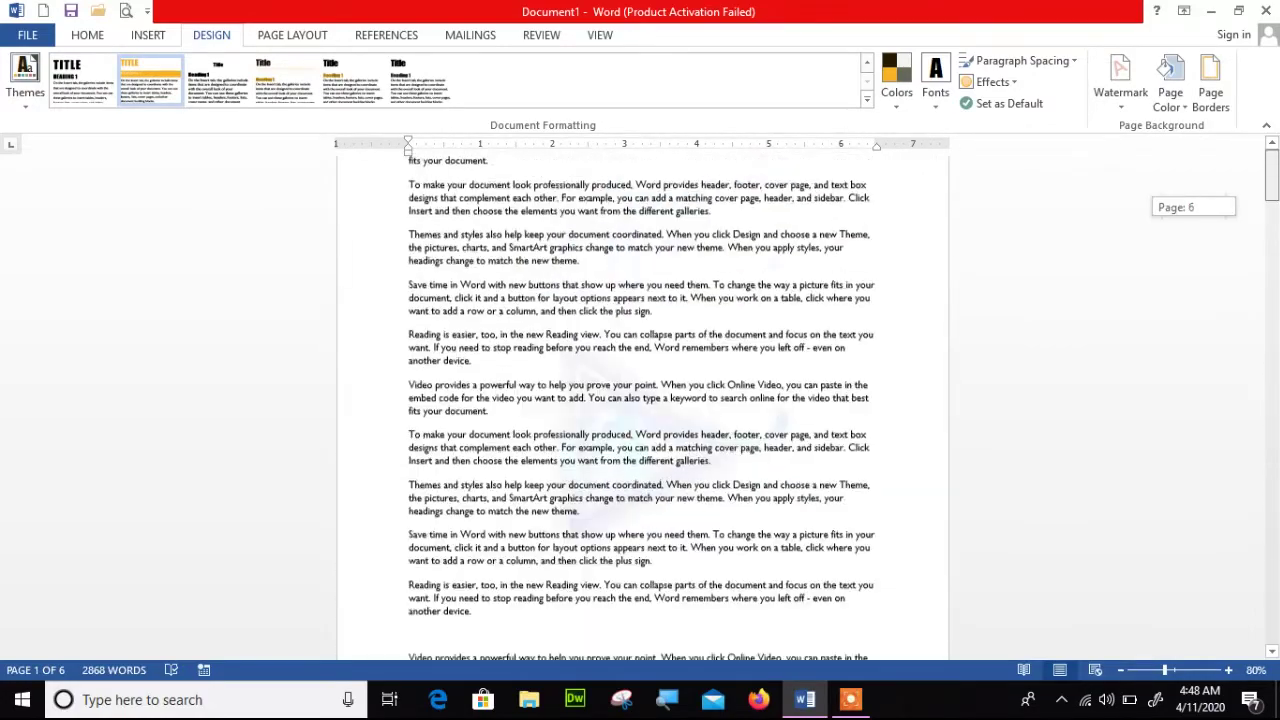
click(1120, 80)
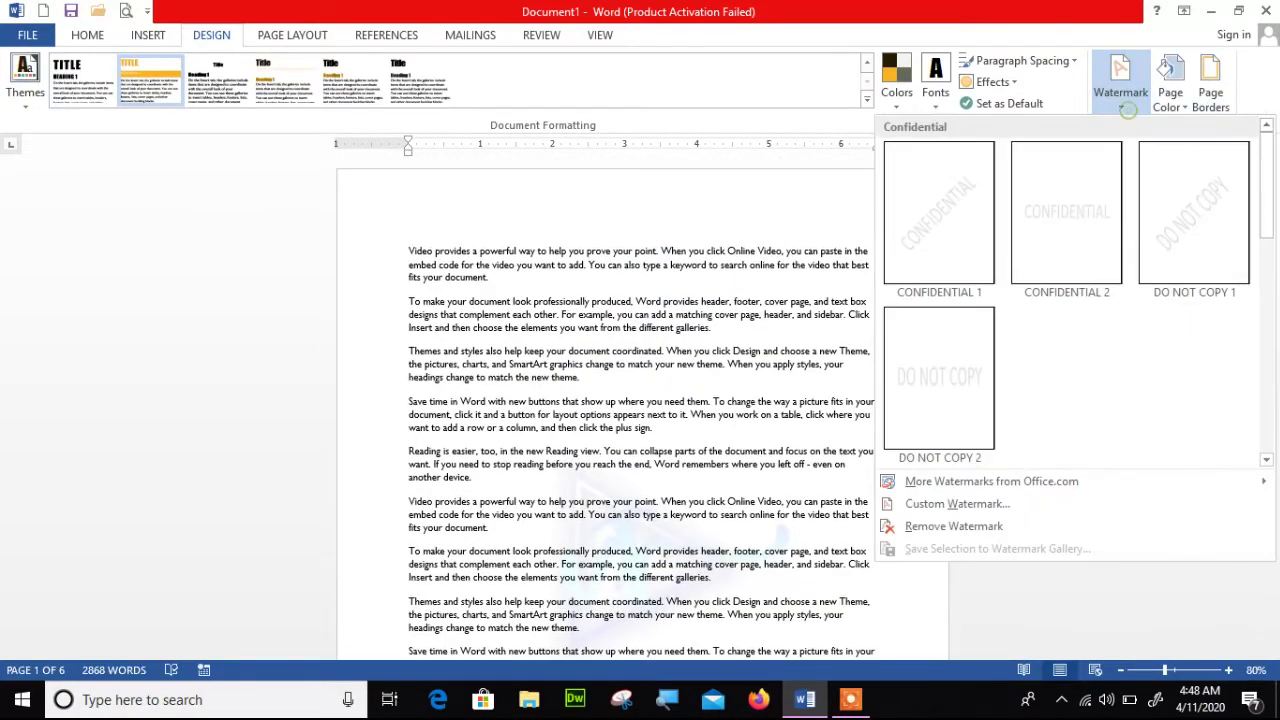
Step: Reapply the picture watermark at 150% scale via Custom Watermark
click(975, 513)
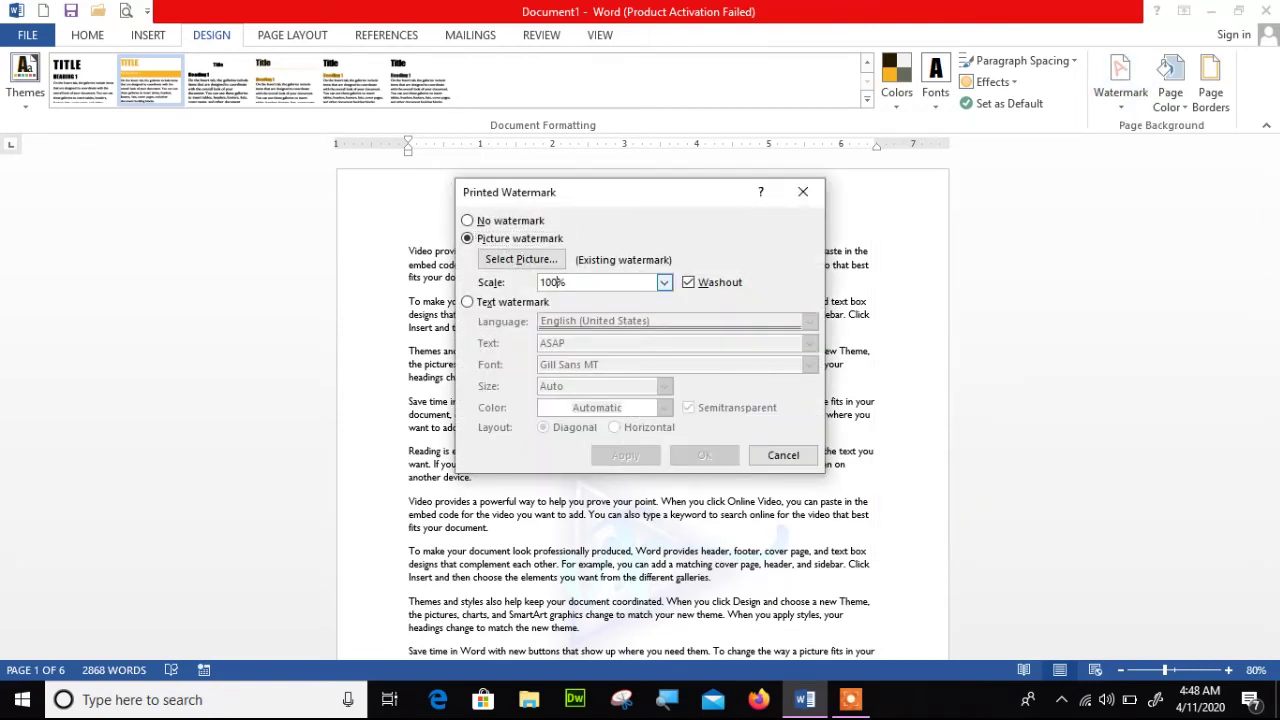
click(664, 282)
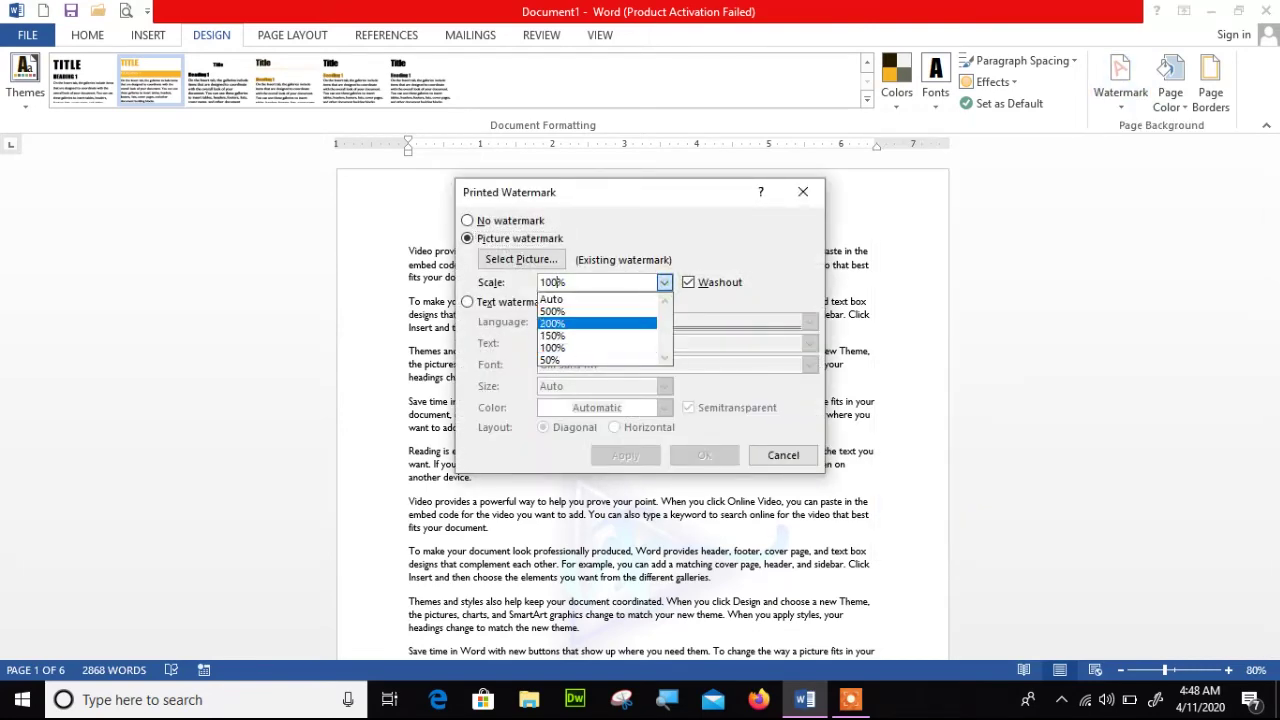
click(641, 330)
click(625, 455)
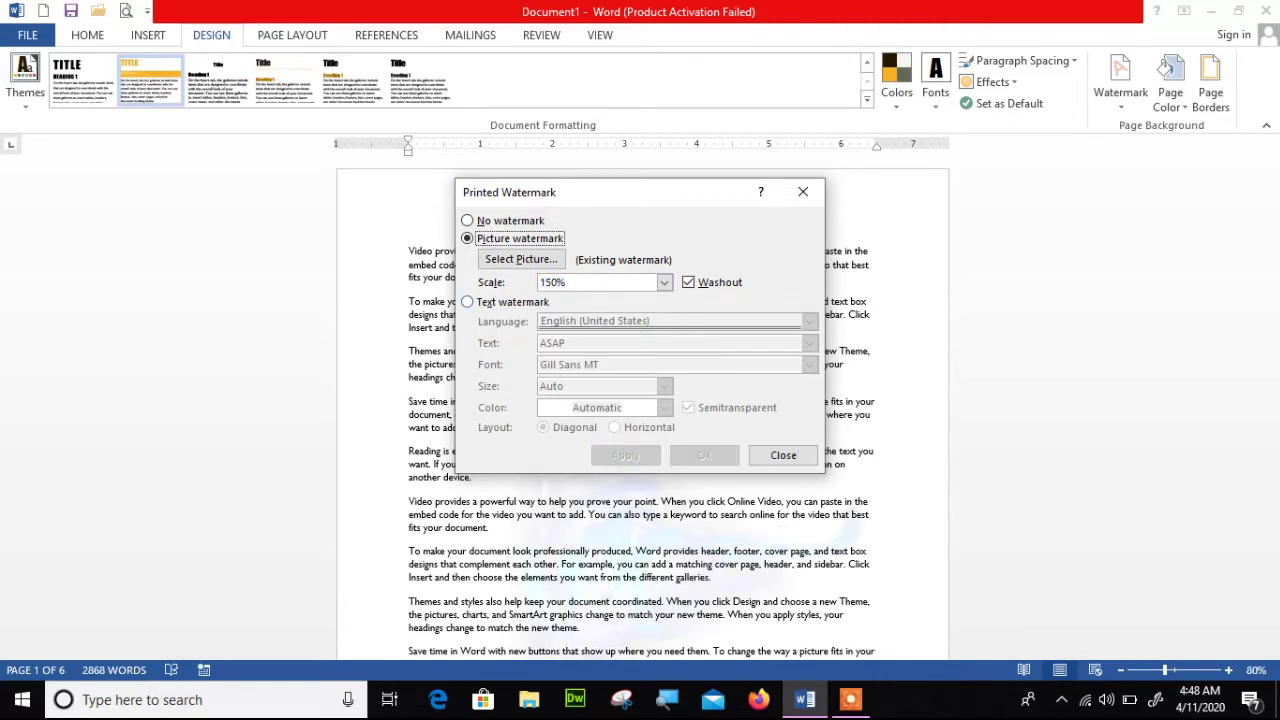
Step: Switch to a text watermark, clear the ASAP text and start typing new text
click(467, 301)
key(ctrl+a)
key(BackSpace)
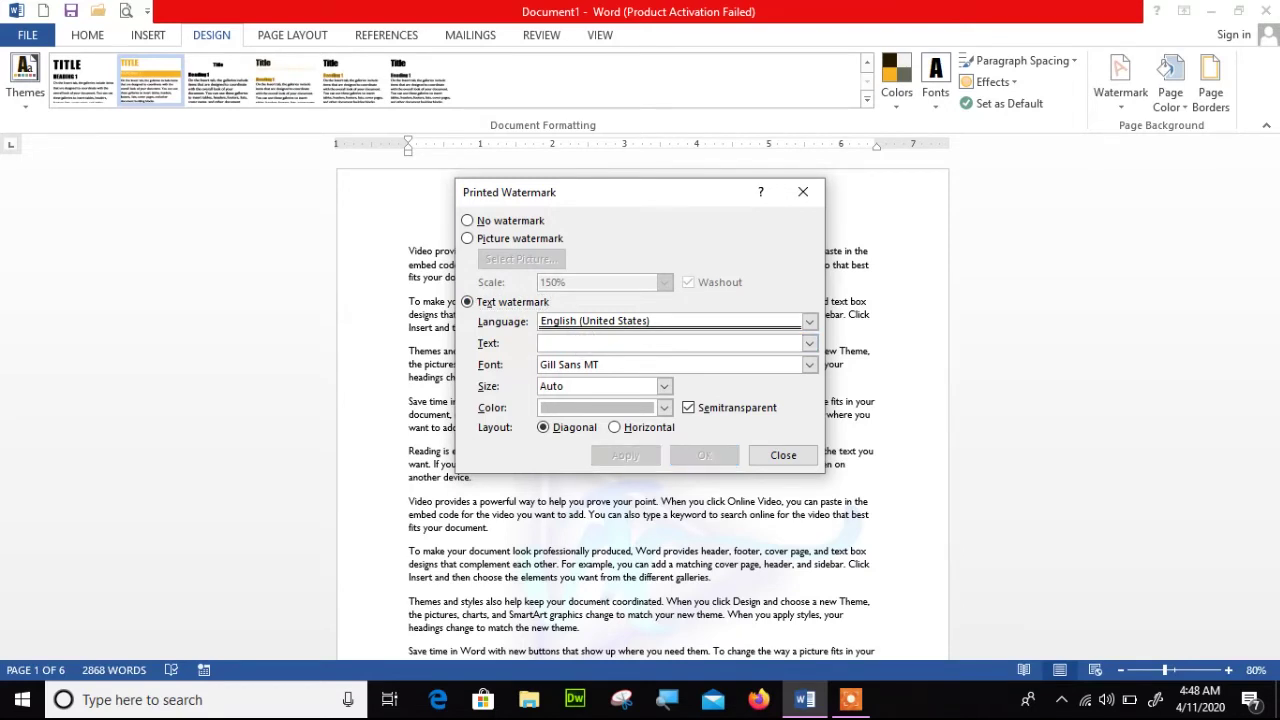
text(Sumit Campus)
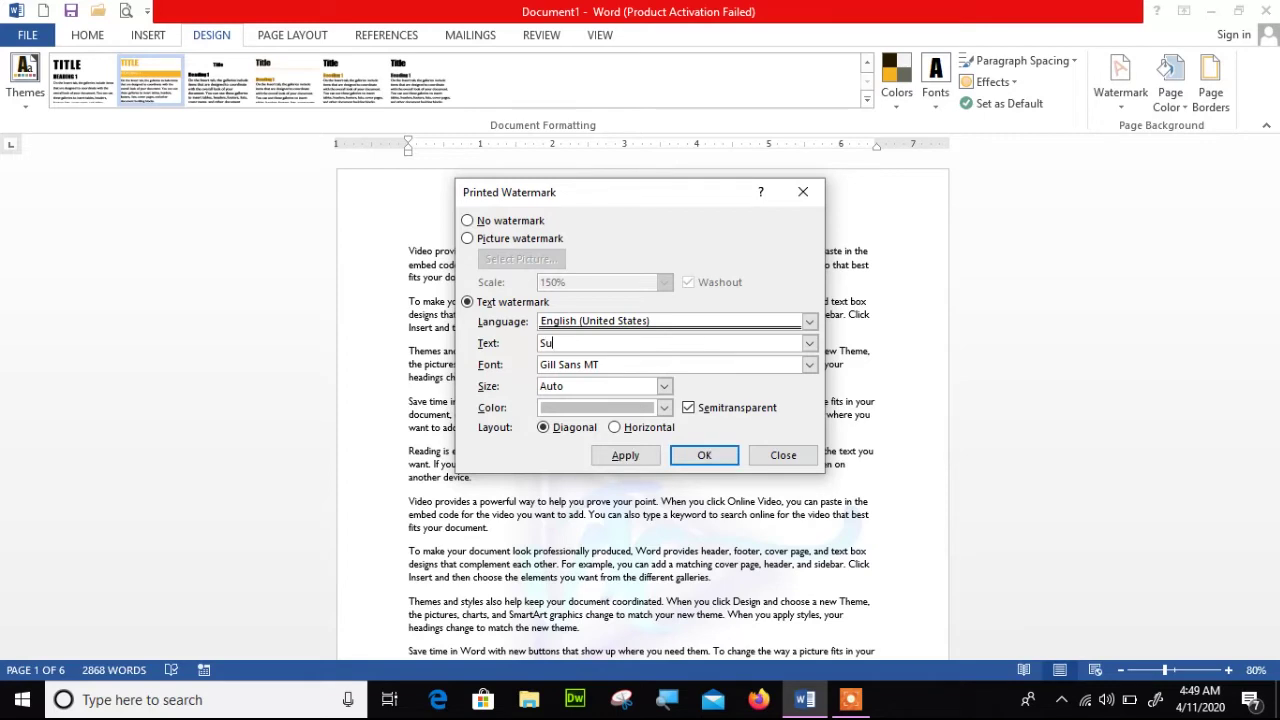
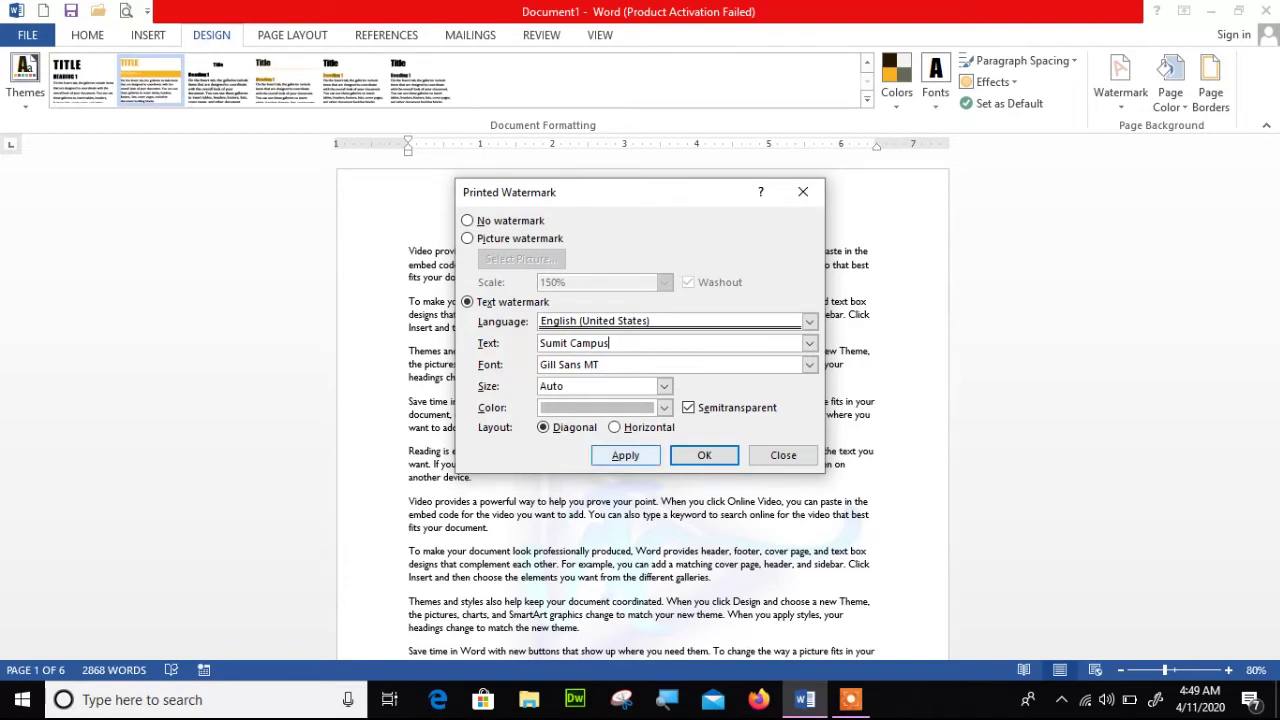
Step: Apply the 'Sumit Campus' text watermark, then change its font from Algerian toward Lost in Wild
click(625, 455)
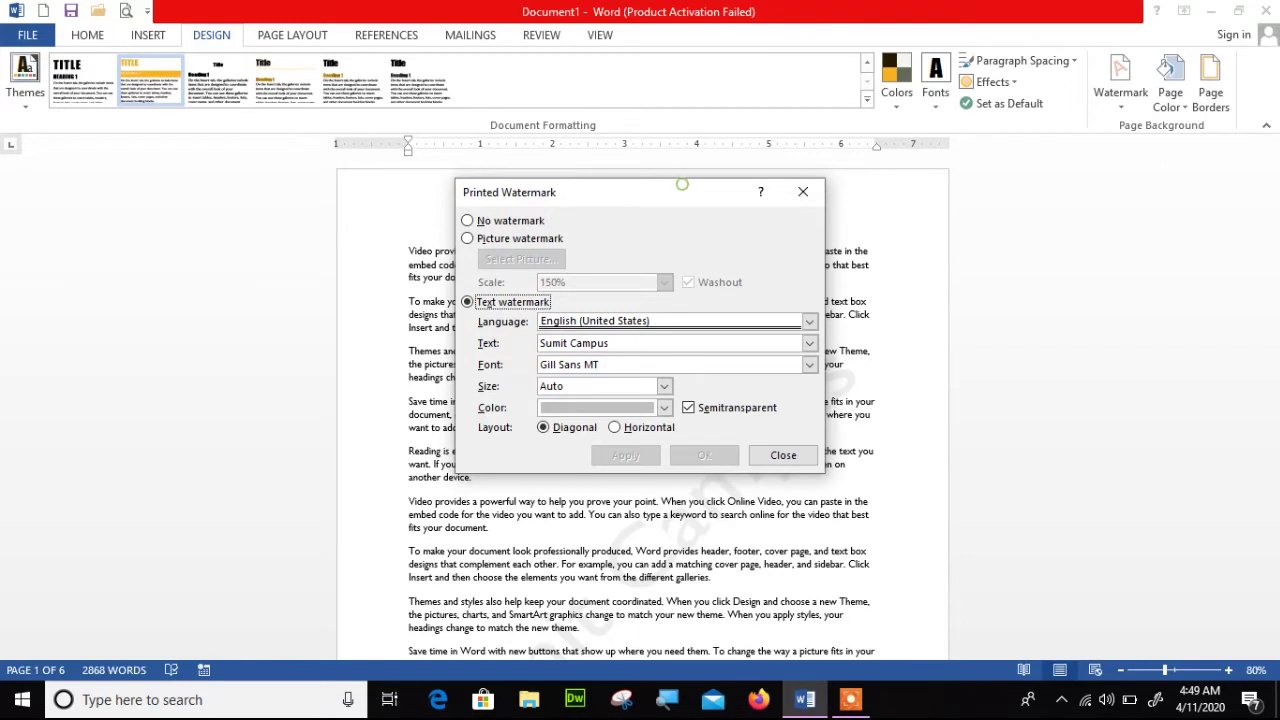
drag(682, 184, 743, 66)
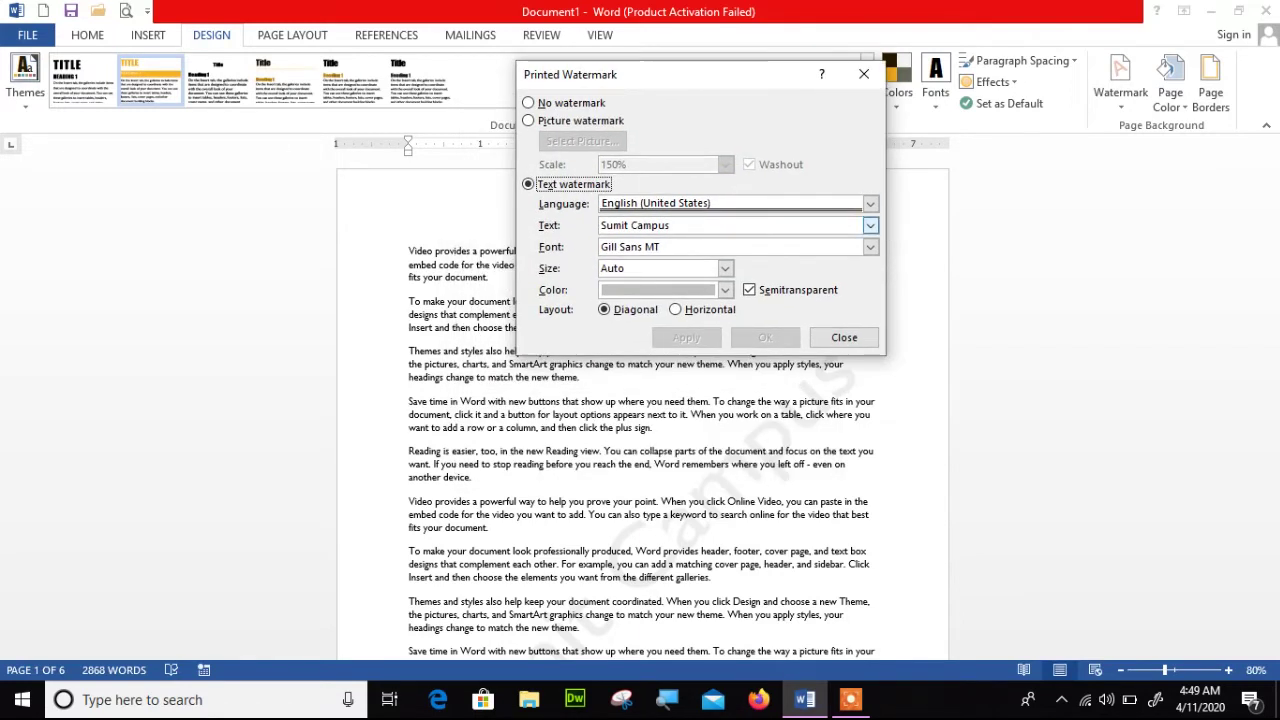
click(728, 246)
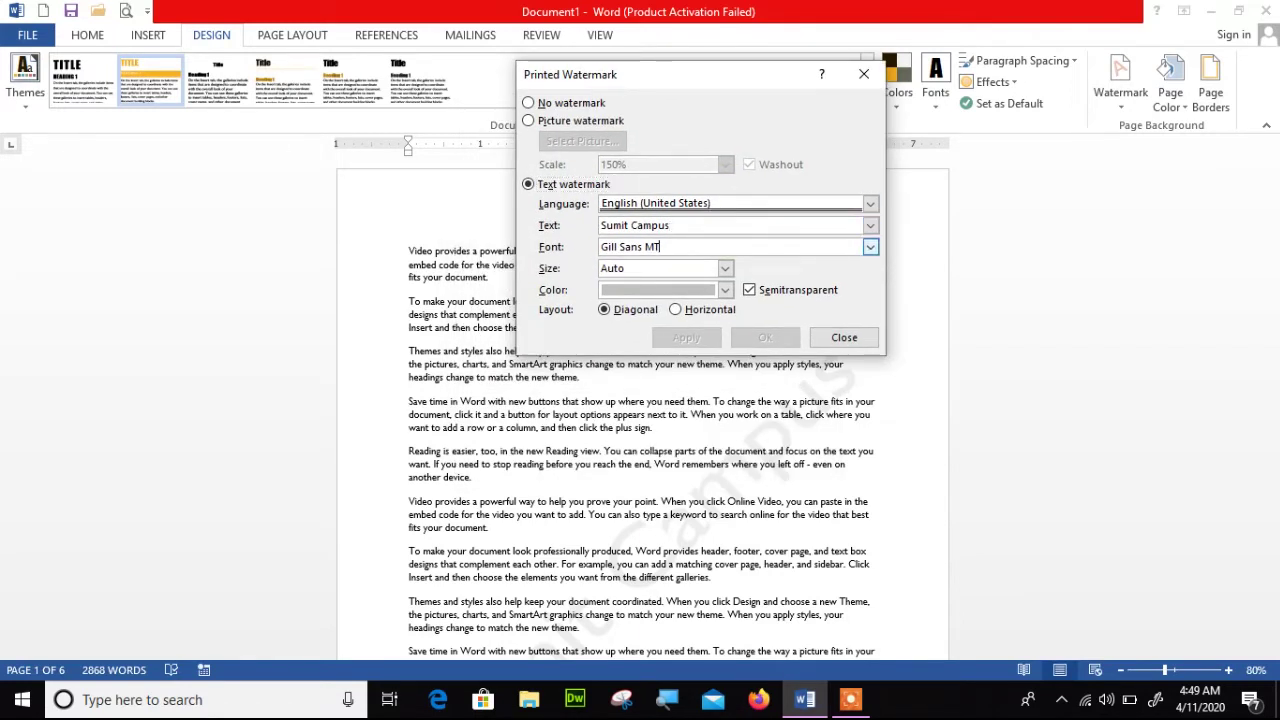
click(870, 246)
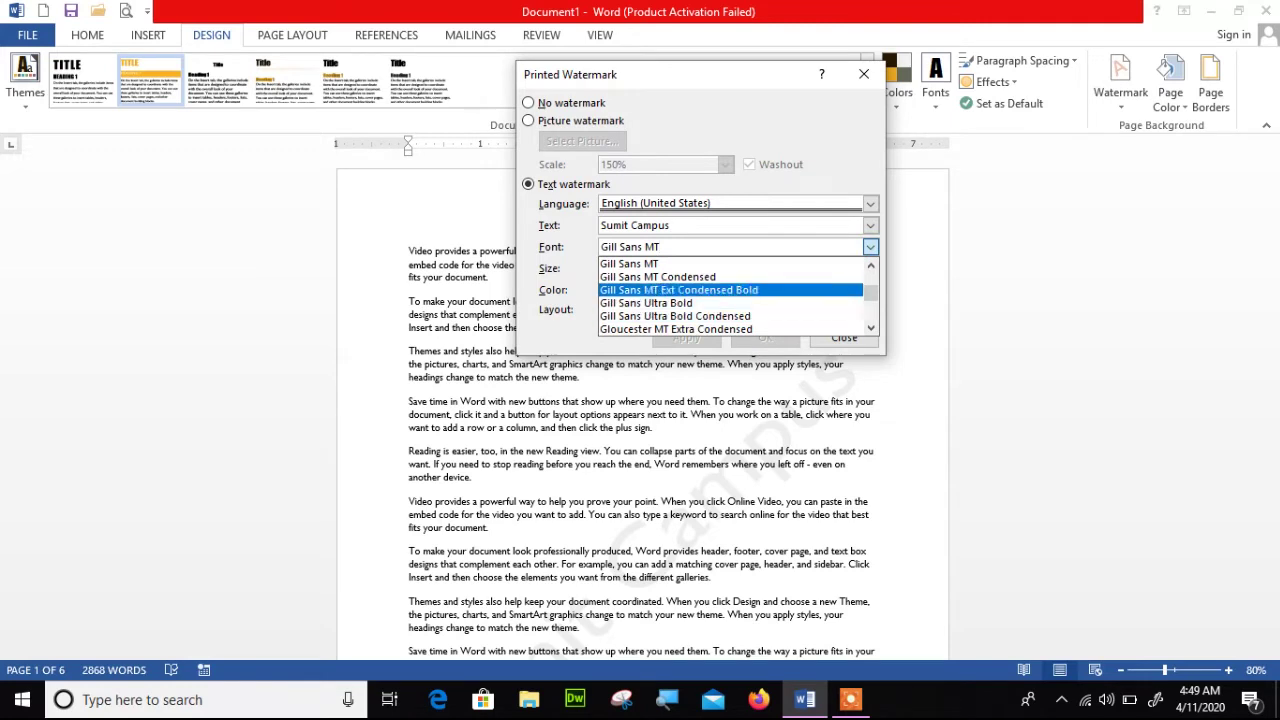
drag(871, 292, 871, 281)
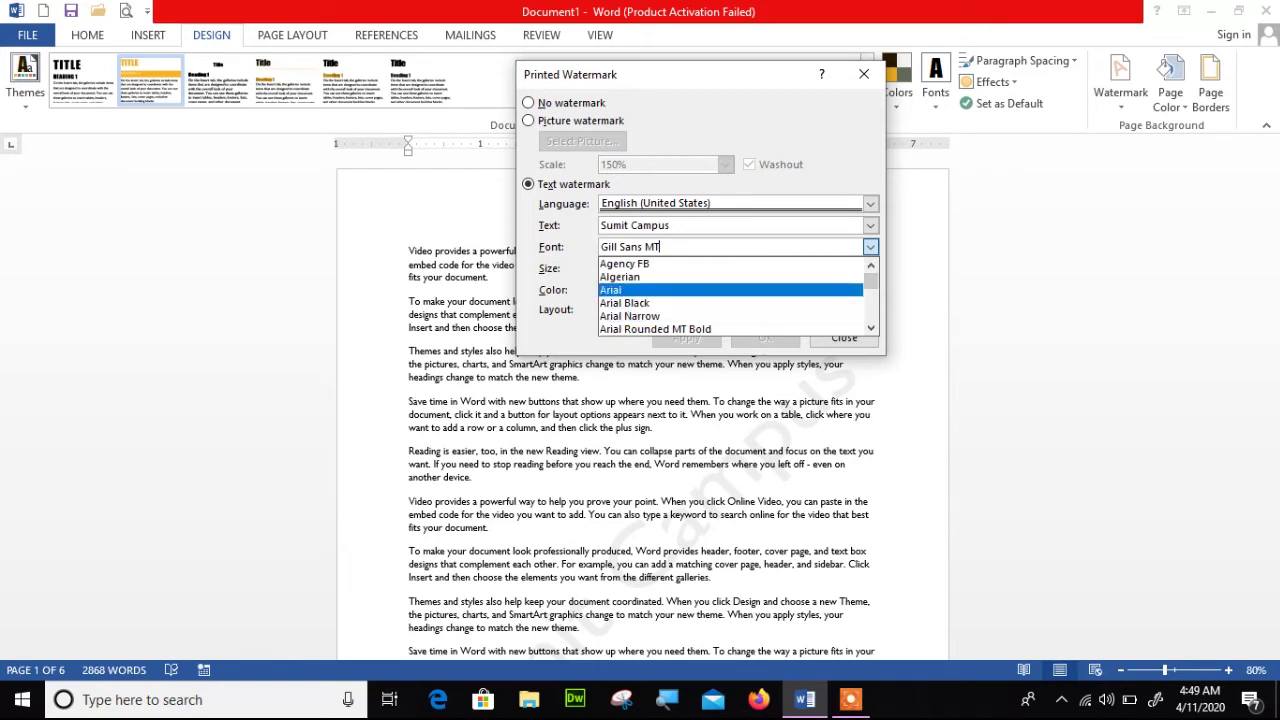
click(804, 279)
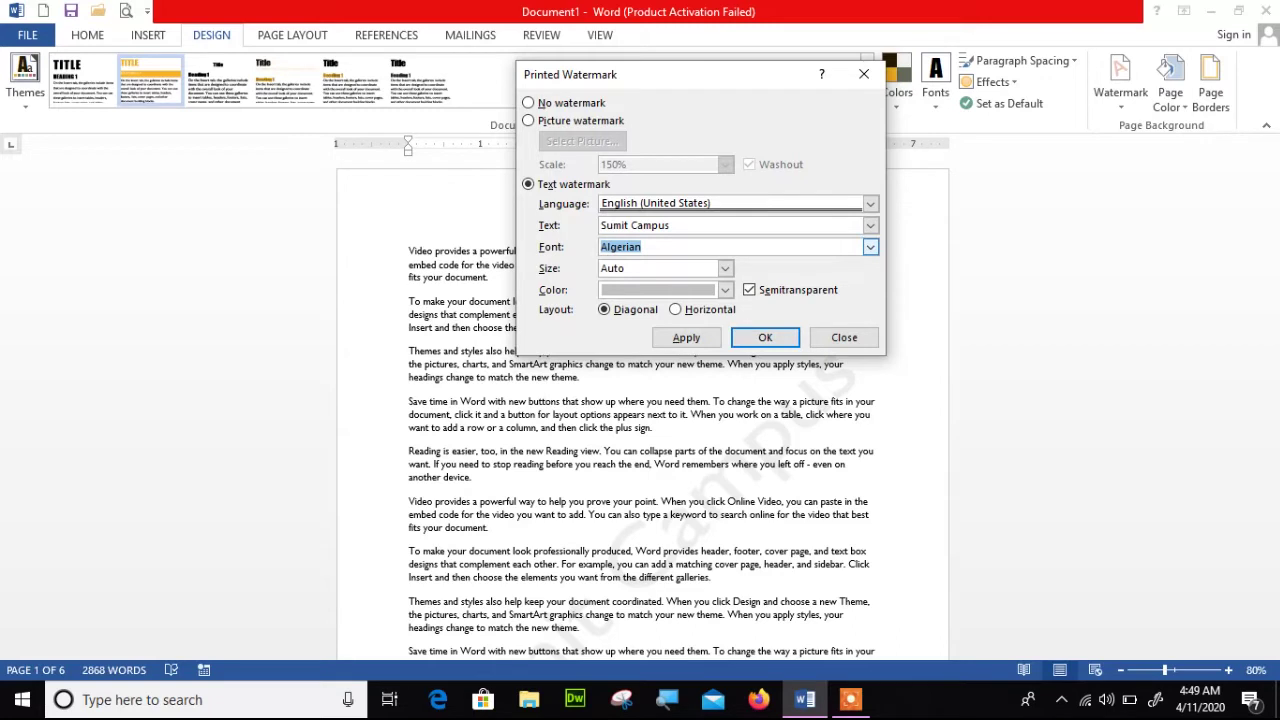
click(850, 247)
key(BackSpace)
key(BackSpace)
key(BackSpace)
text(in wild)
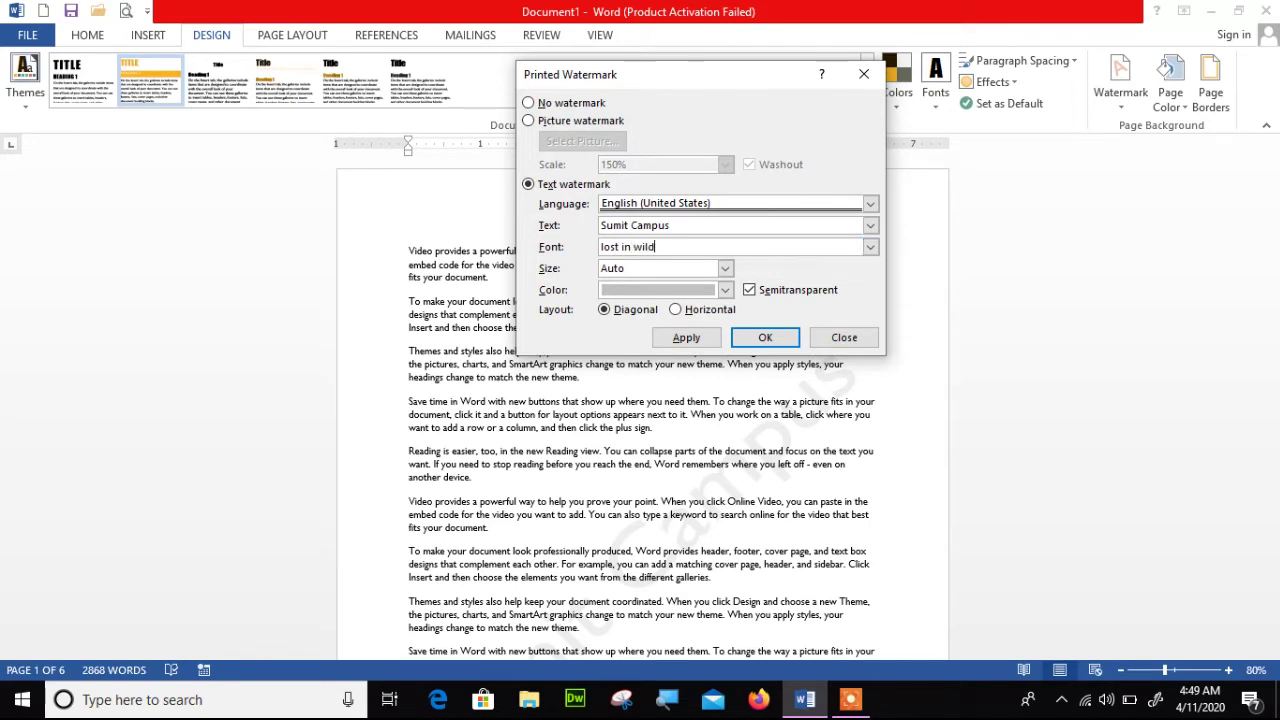
click(870, 247)
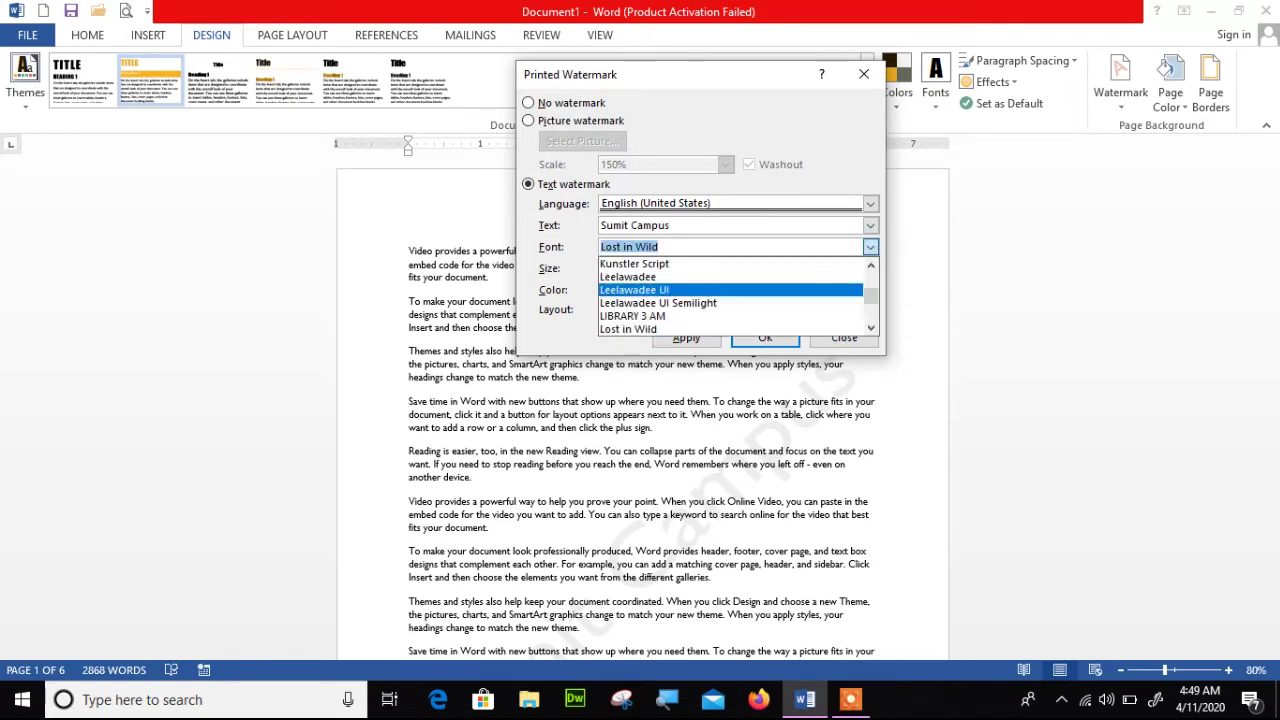
Step: Give the watermark the Lost in Wild font at size 54 in light blue, apply, and close
click(820, 327)
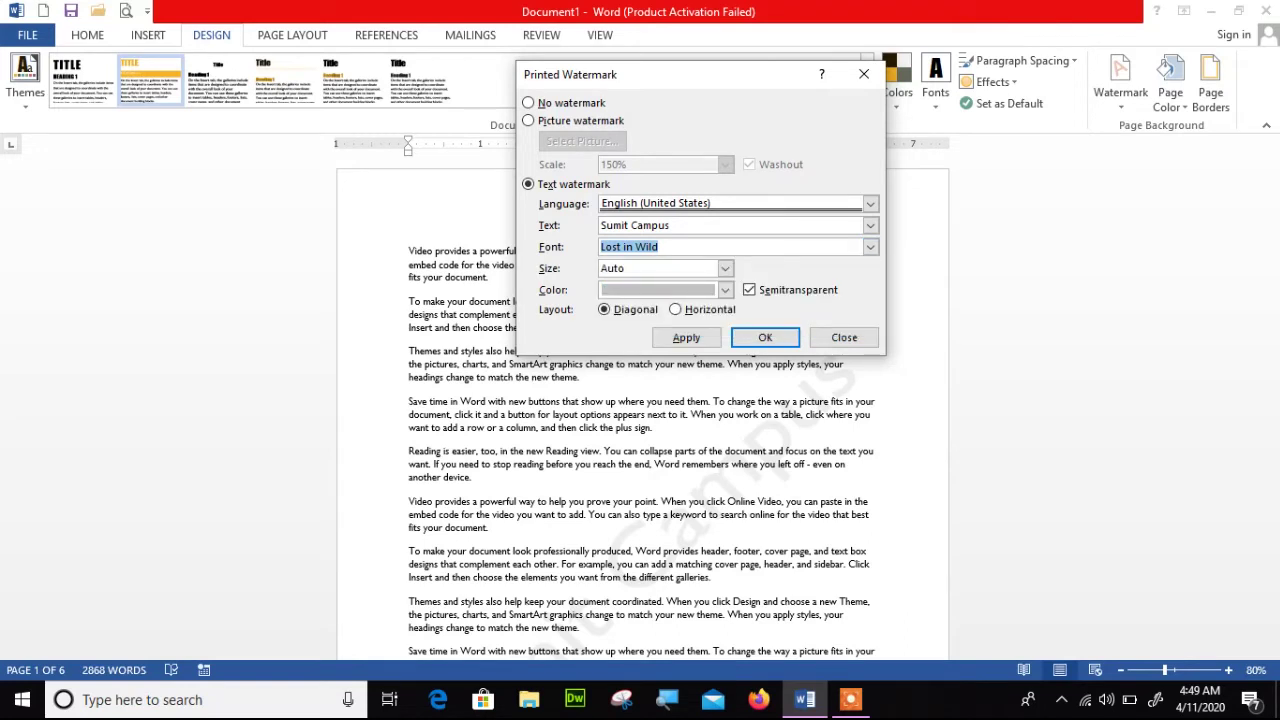
click(725, 268)
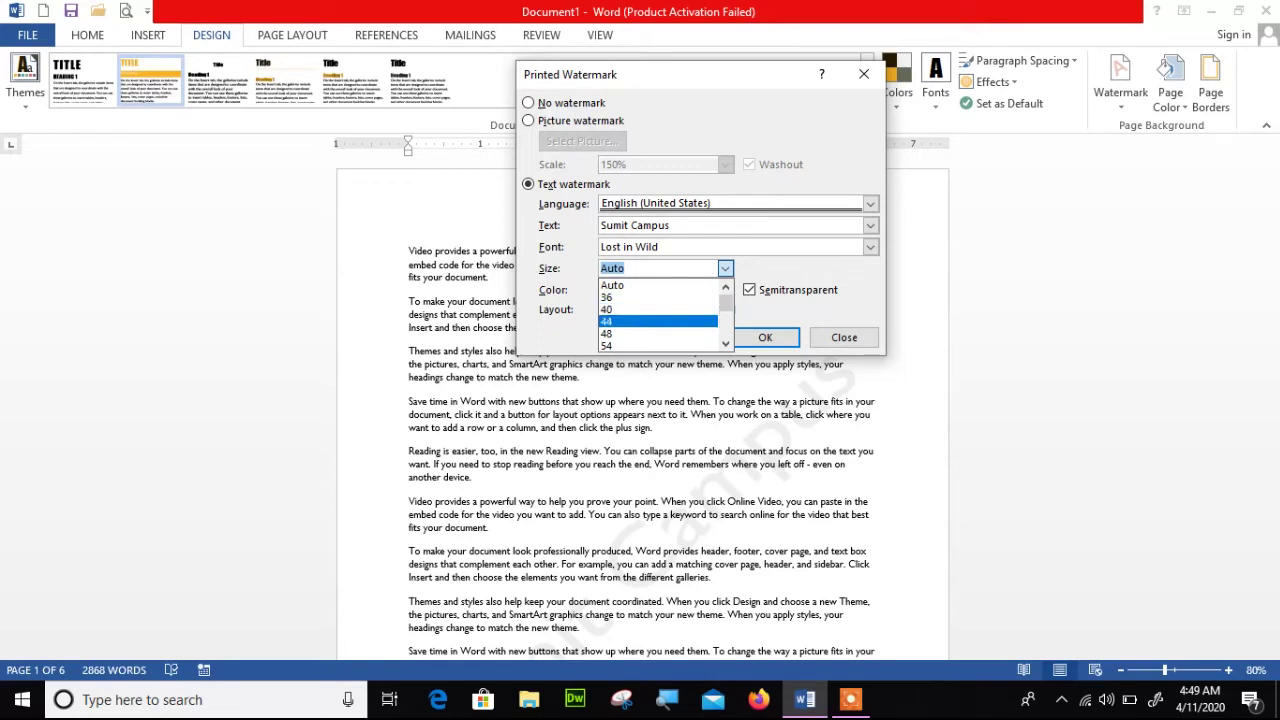
click(686, 345)
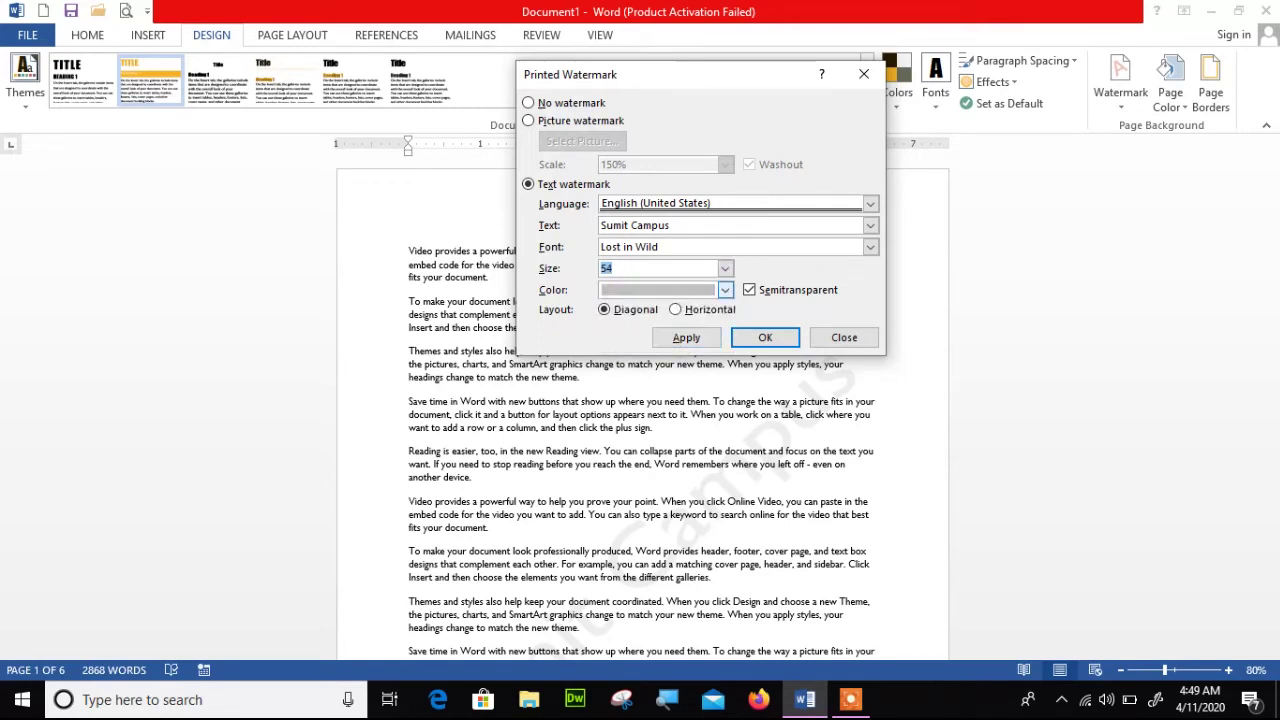
click(725, 290)
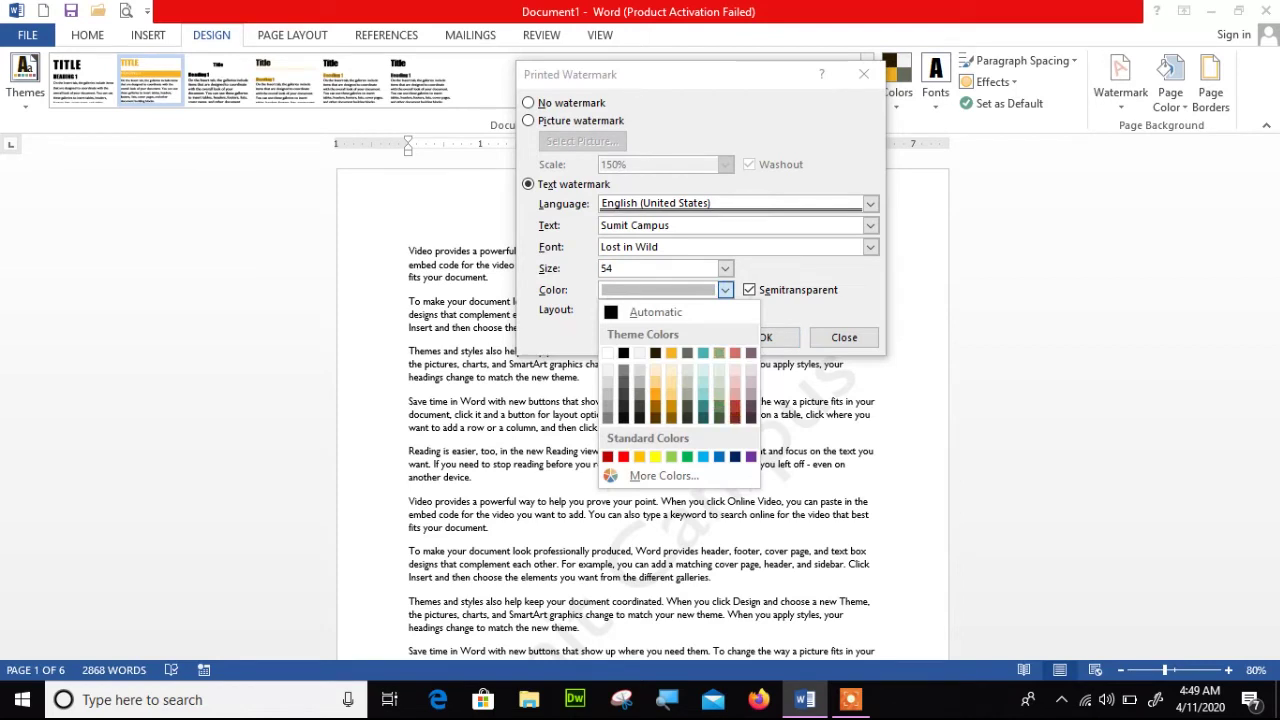
click(703, 457)
click(688, 339)
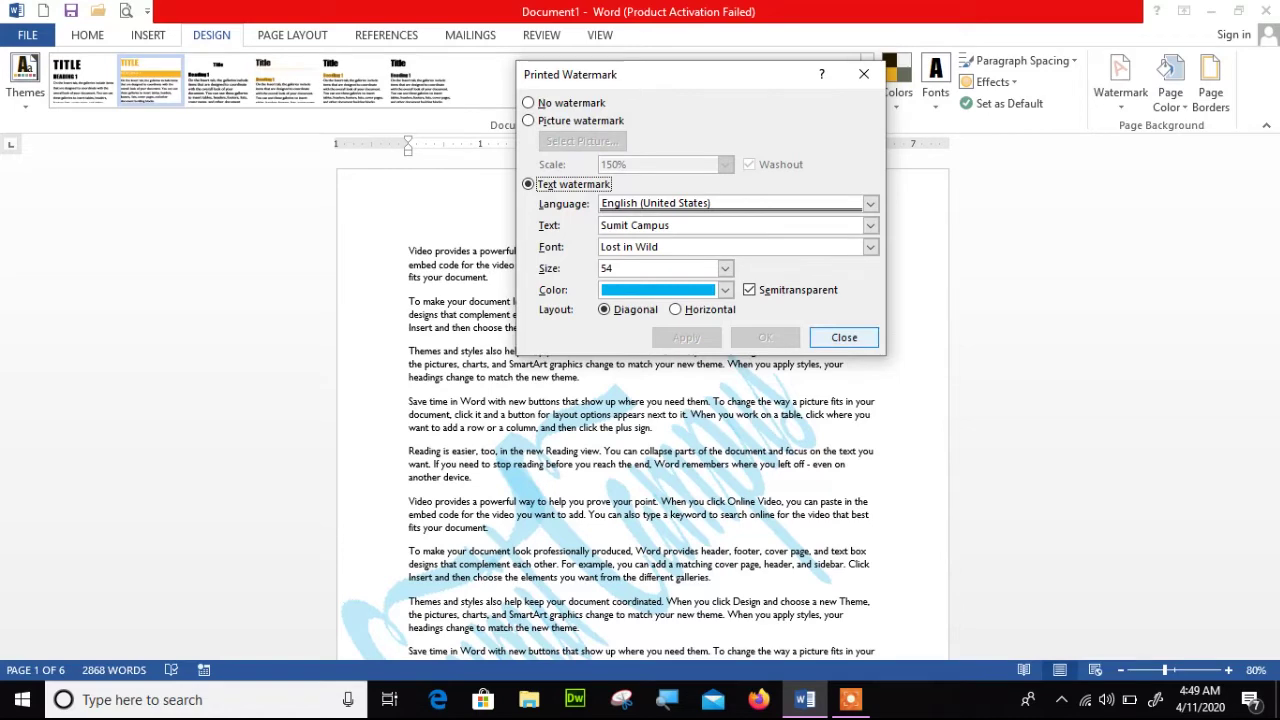
click(844, 337)
scroll(642, 400, down, 5)
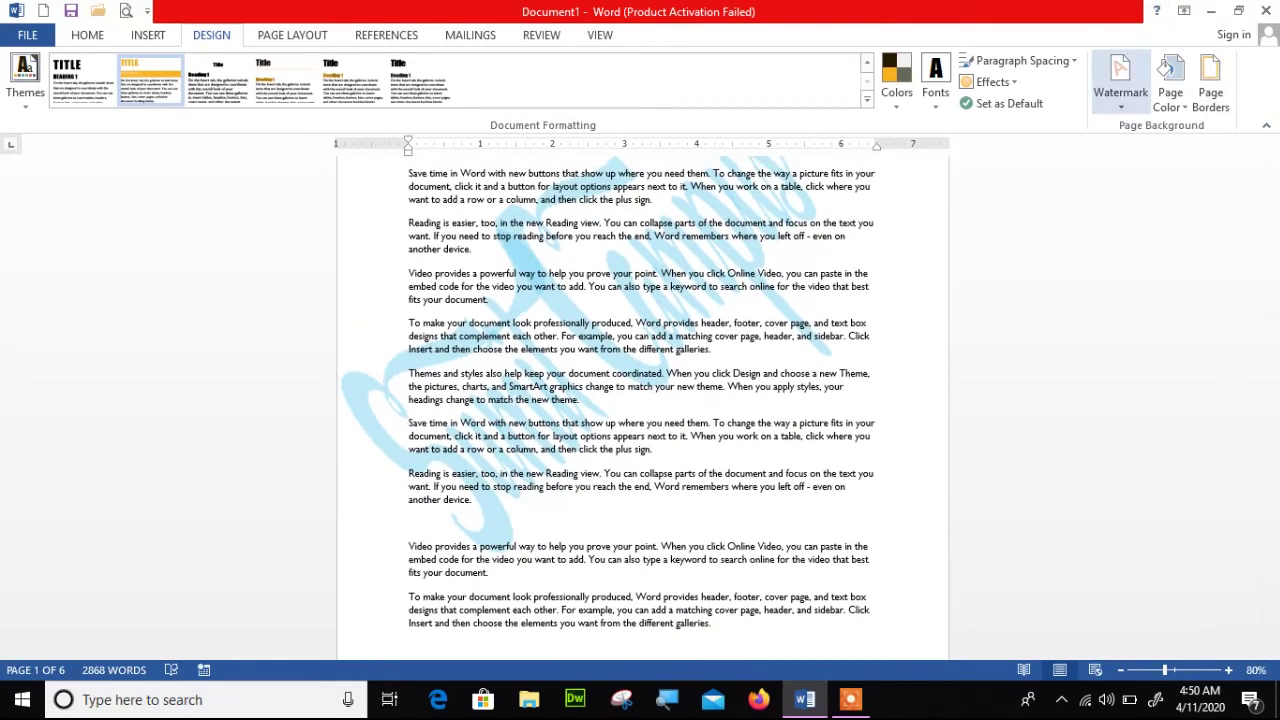
Step: Recolour the 'Sumit Campus' watermark a grey-brown shade through Custom Watermark
click(1117, 100)
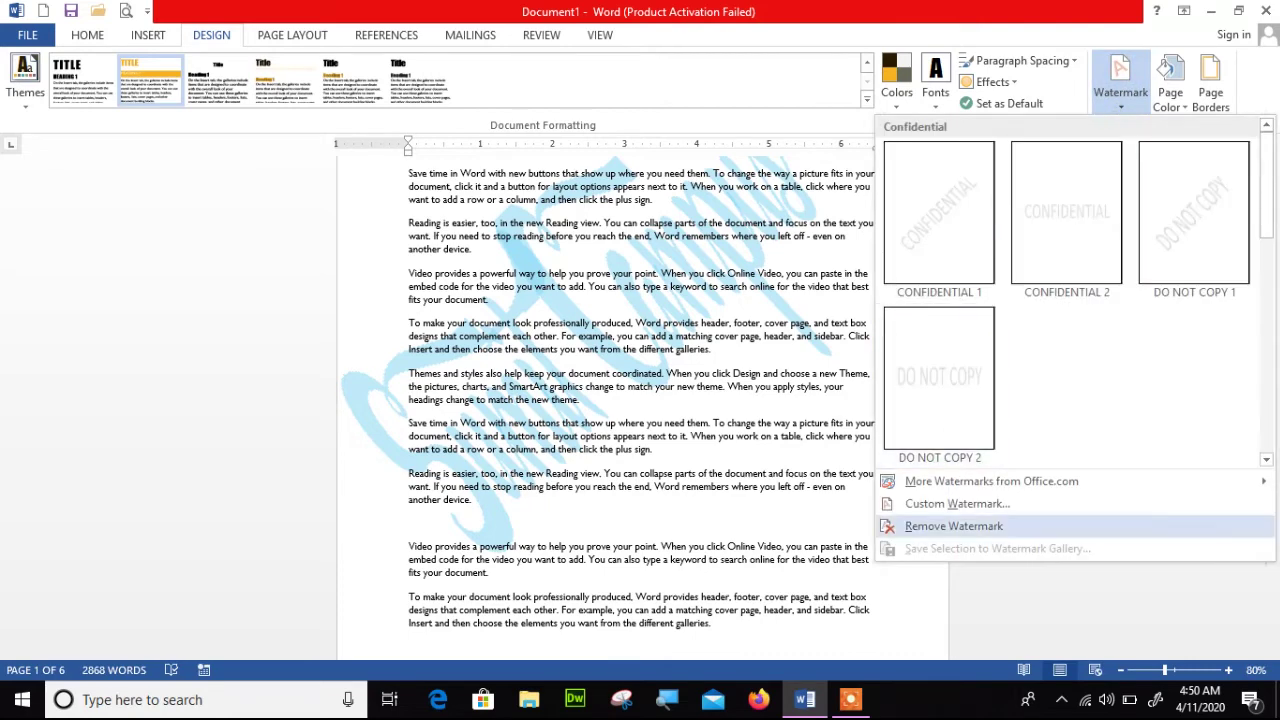
click(958, 503)
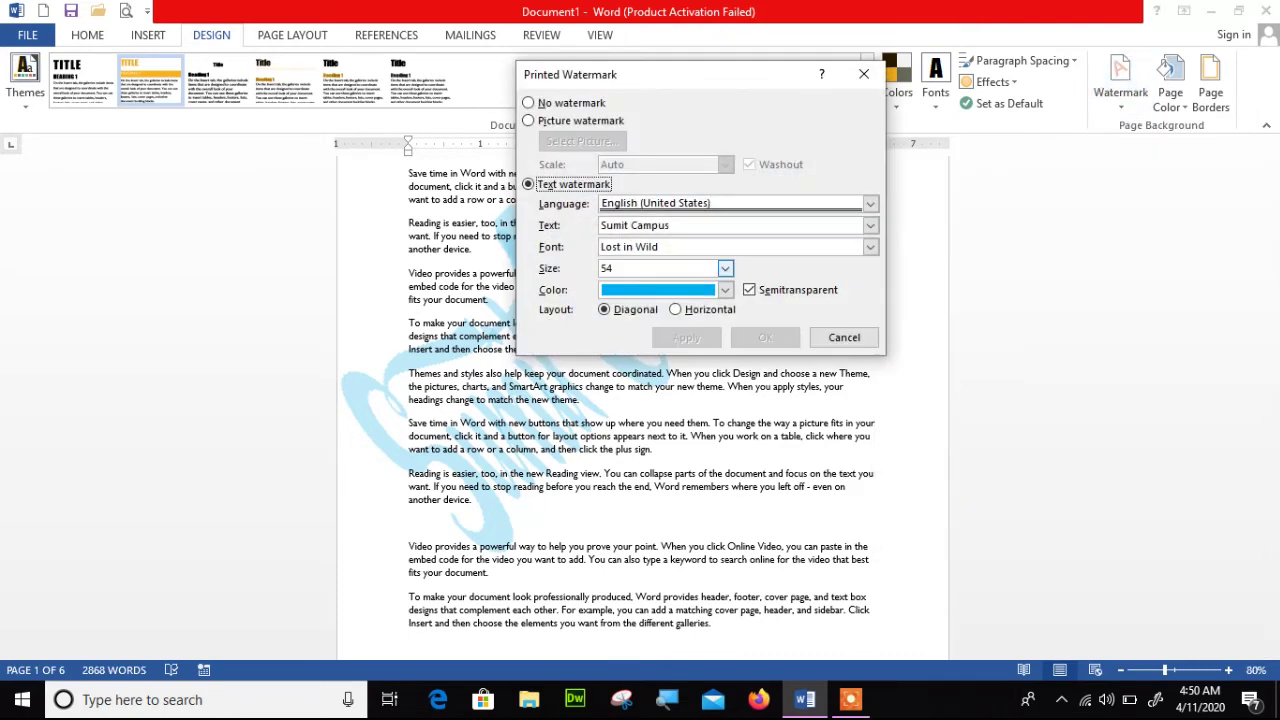
click(725, 289)
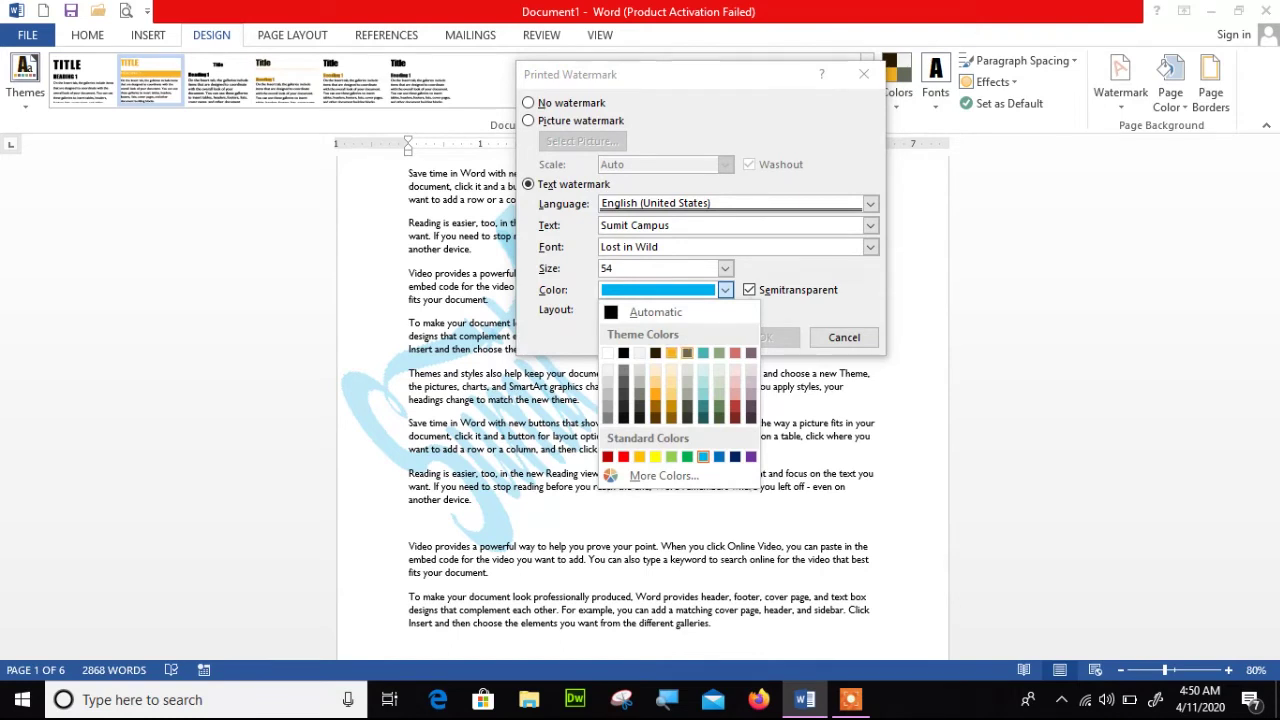
click(687, 352)
click(686, 337)
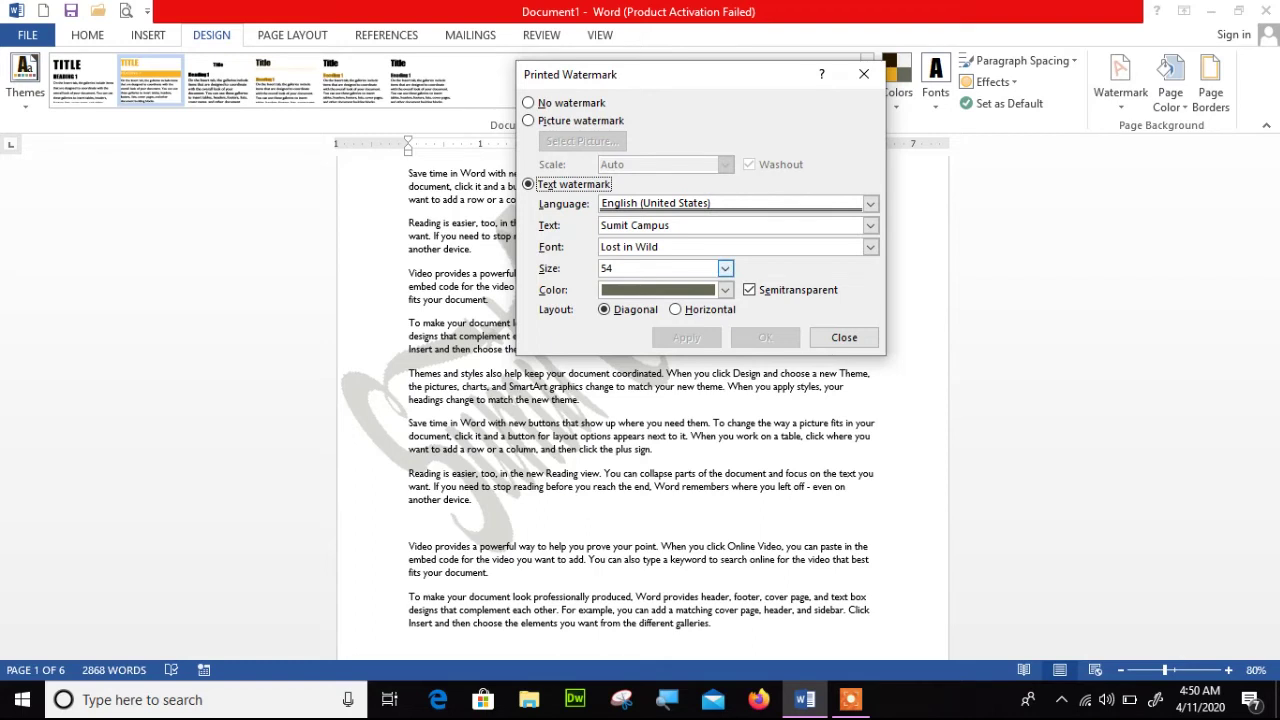
Step: Set the watermark size to 48, confirm, and scroll through the pages
click(725, 268)
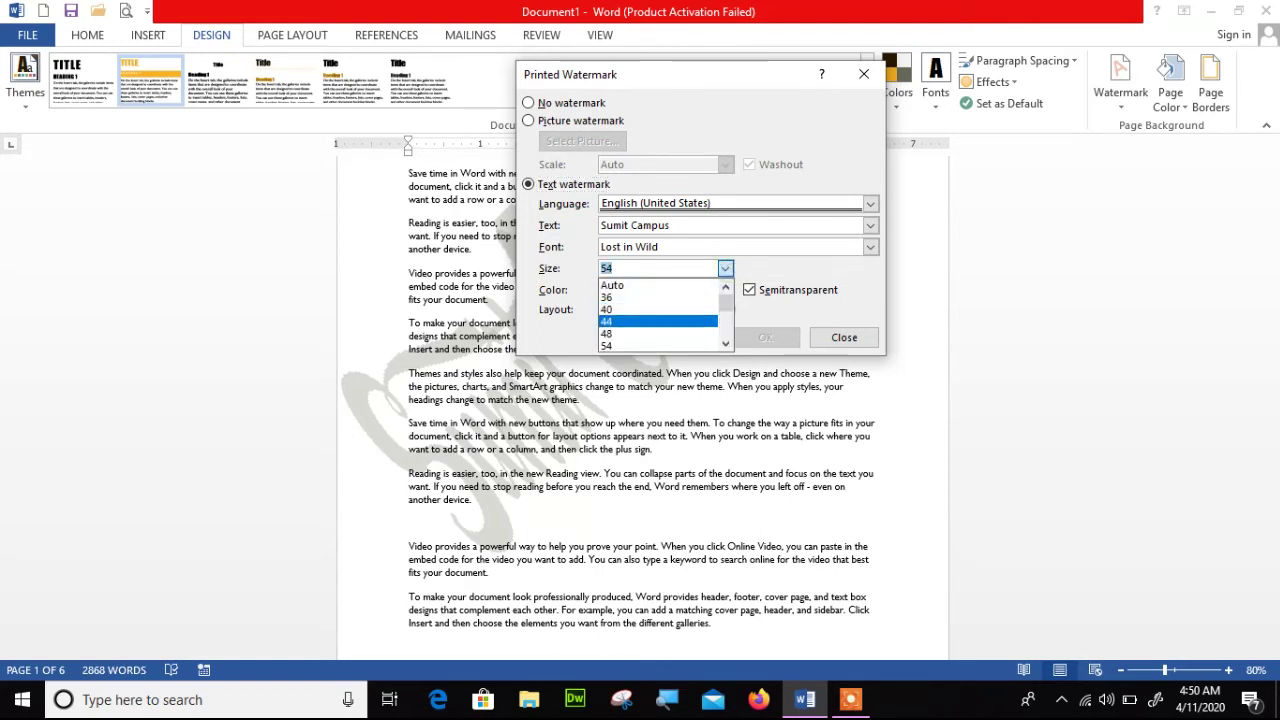
click(640, 333)
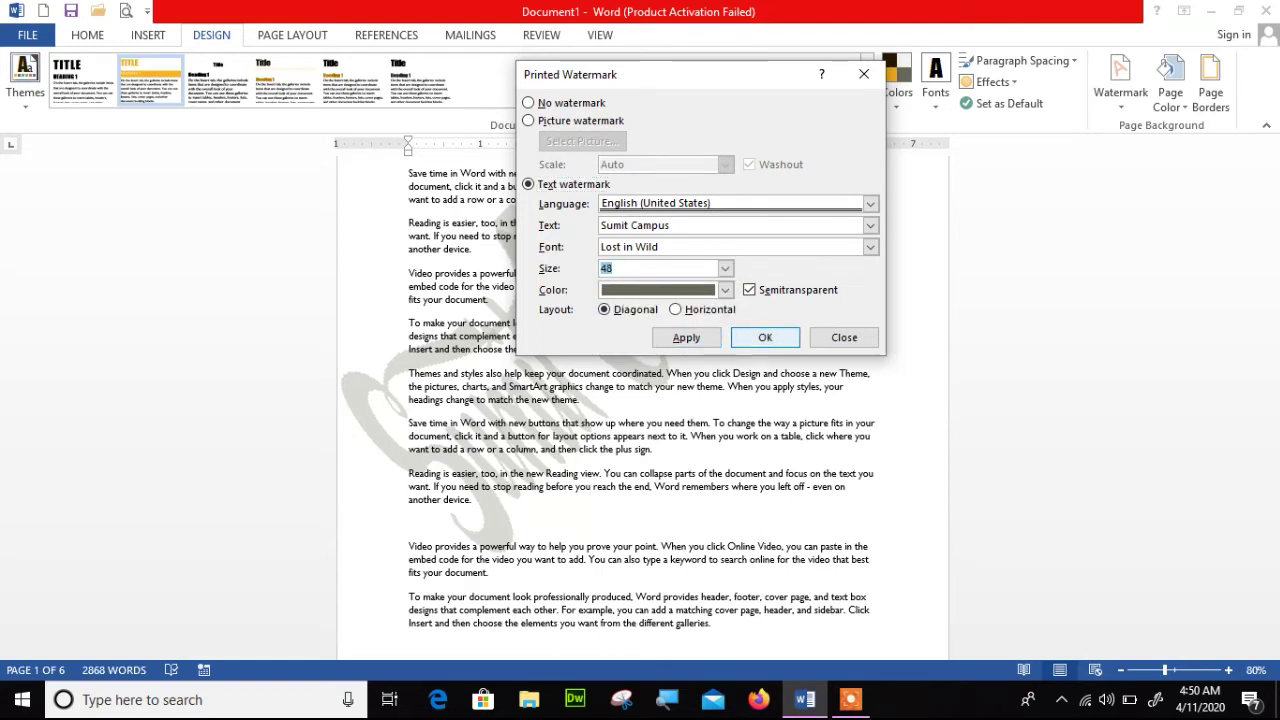
click(765, 337)
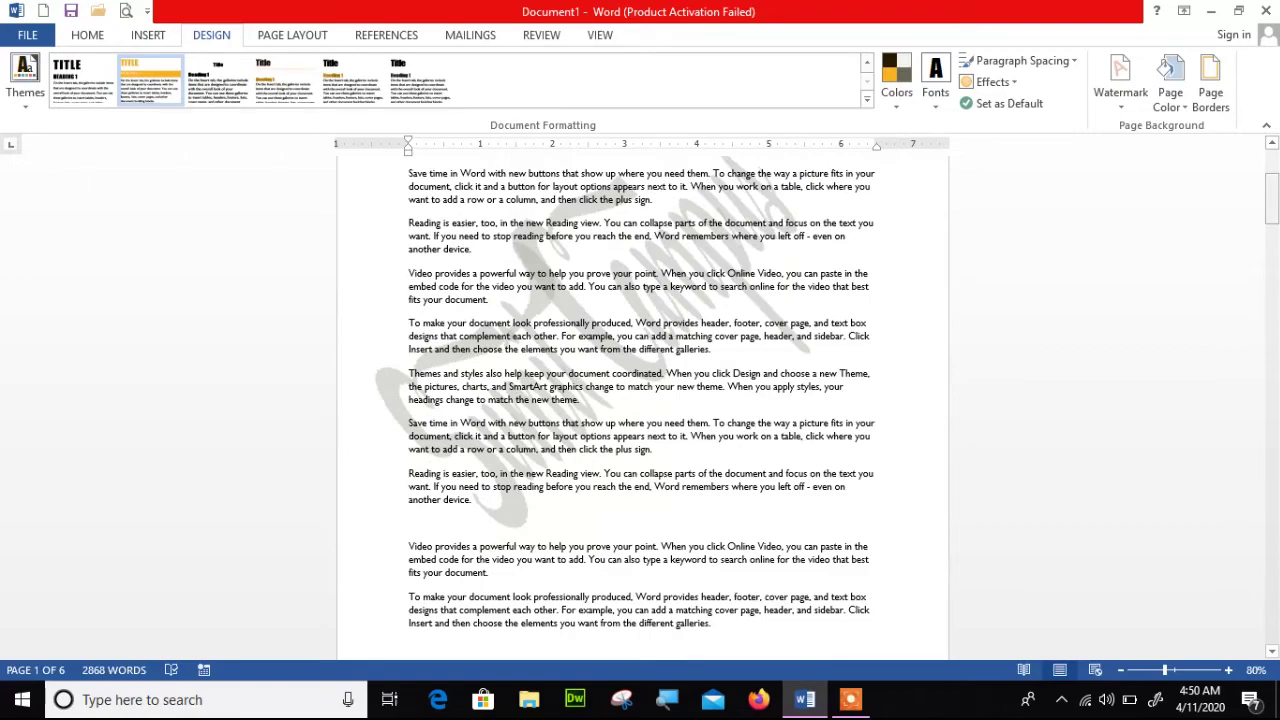
drag(1271, 200, 1271, 440)
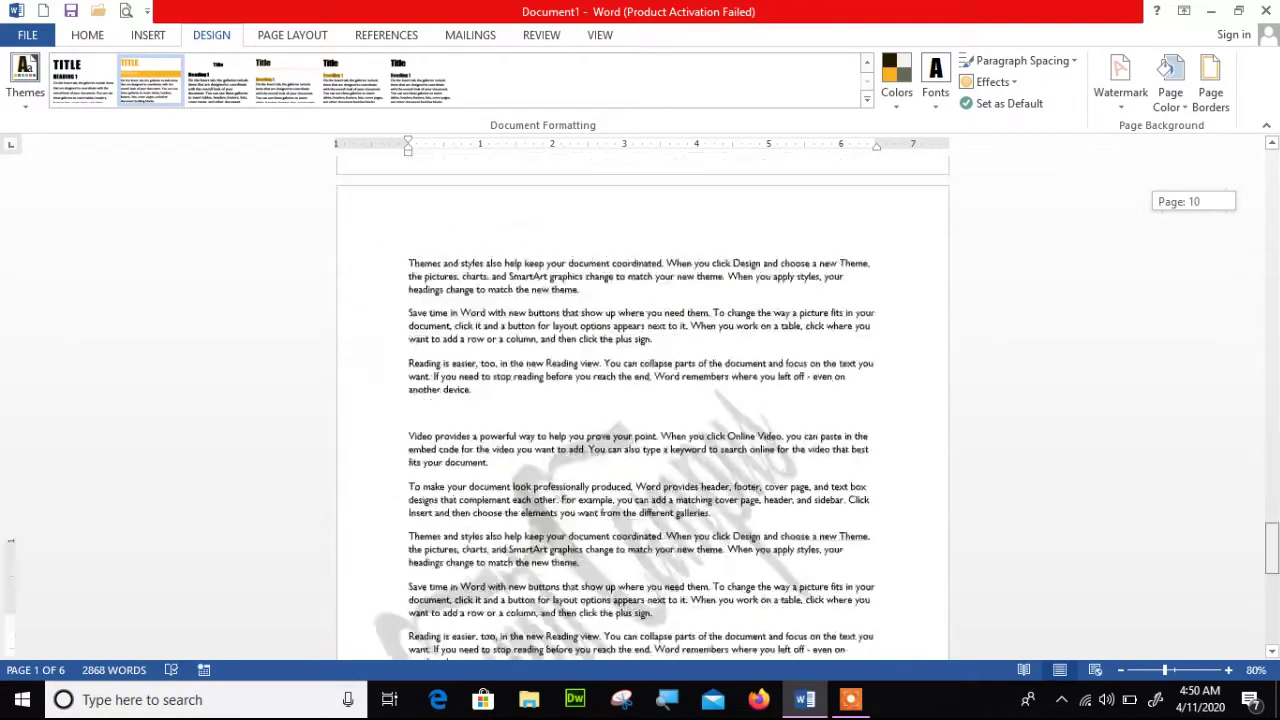
drag(1271, 440, 1271, 160)
click(1120, 78)
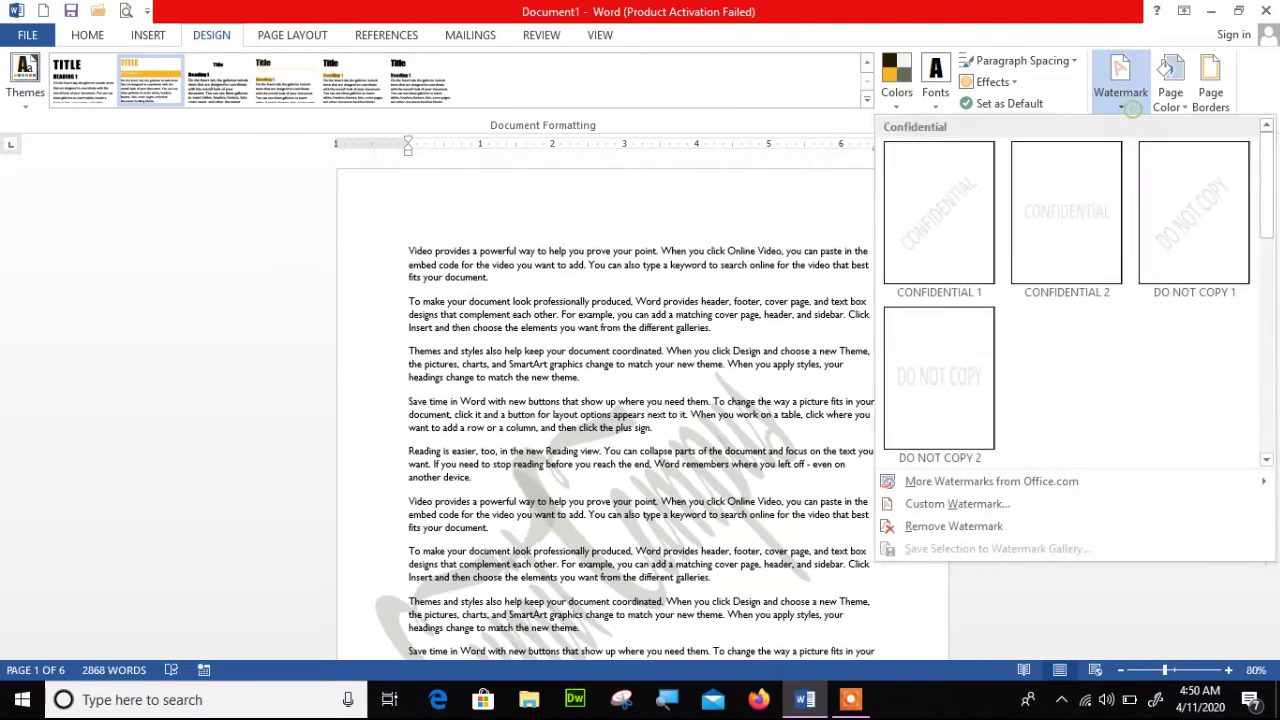
Step: Try the Horizontal layout, return to Diagonal, and leave the watermark colour unchanged
click(985, 504)
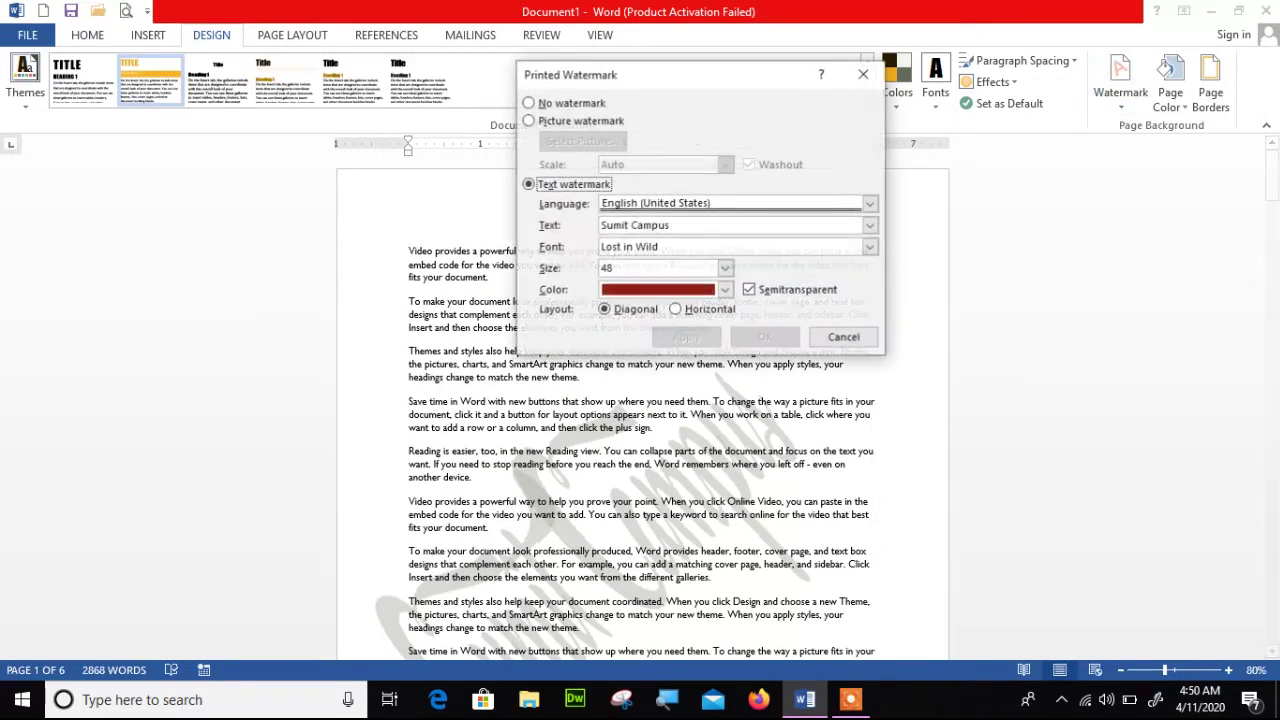
click(697, 309)
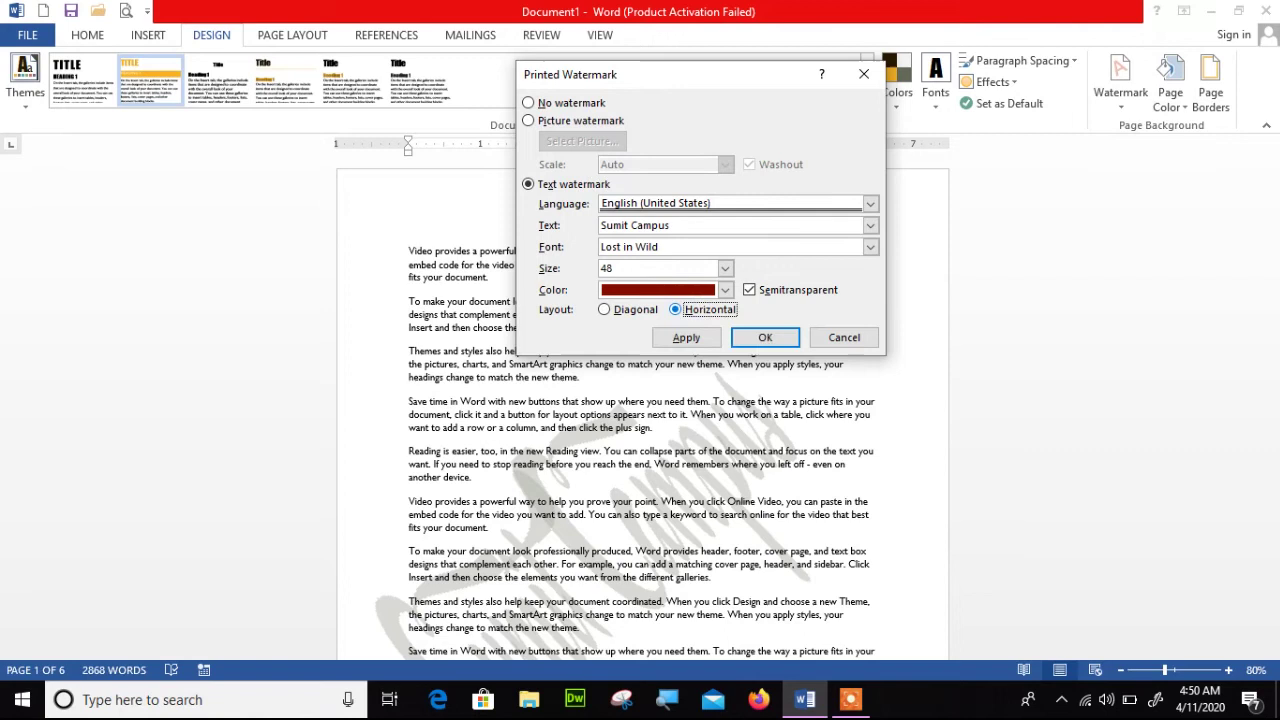
click(605, 309)
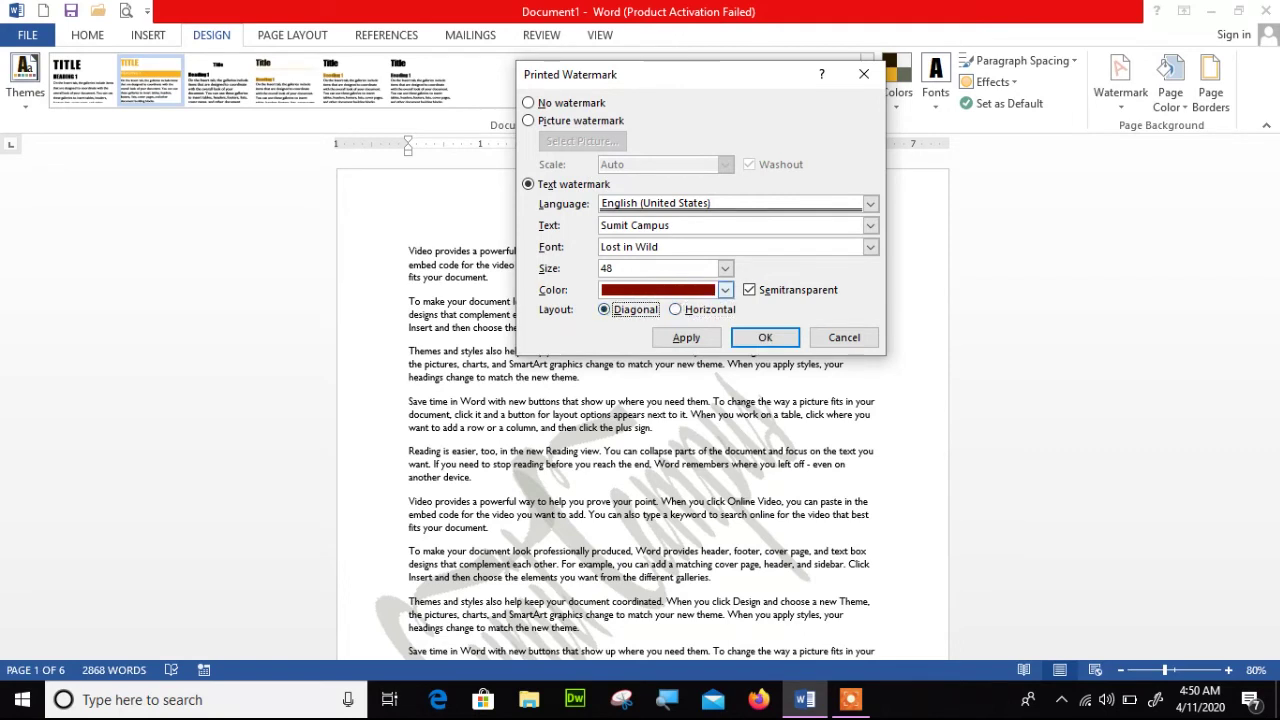
click(725, 290)
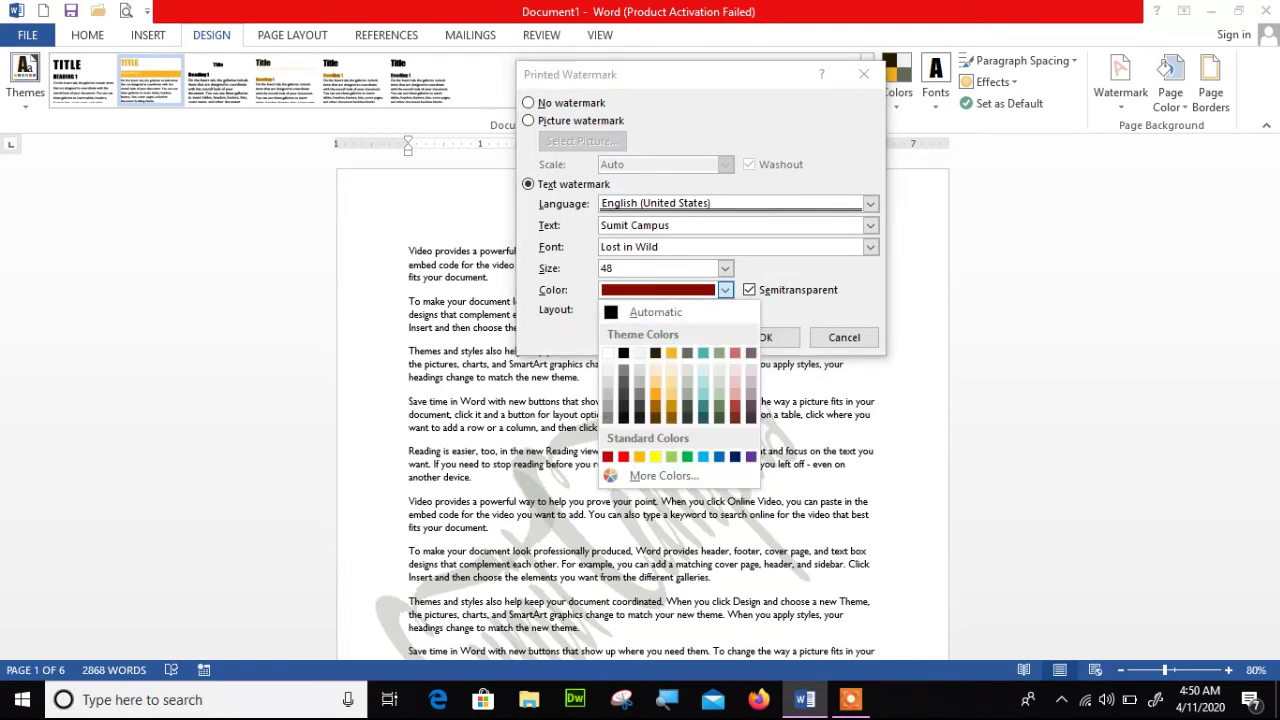
key(Escape)
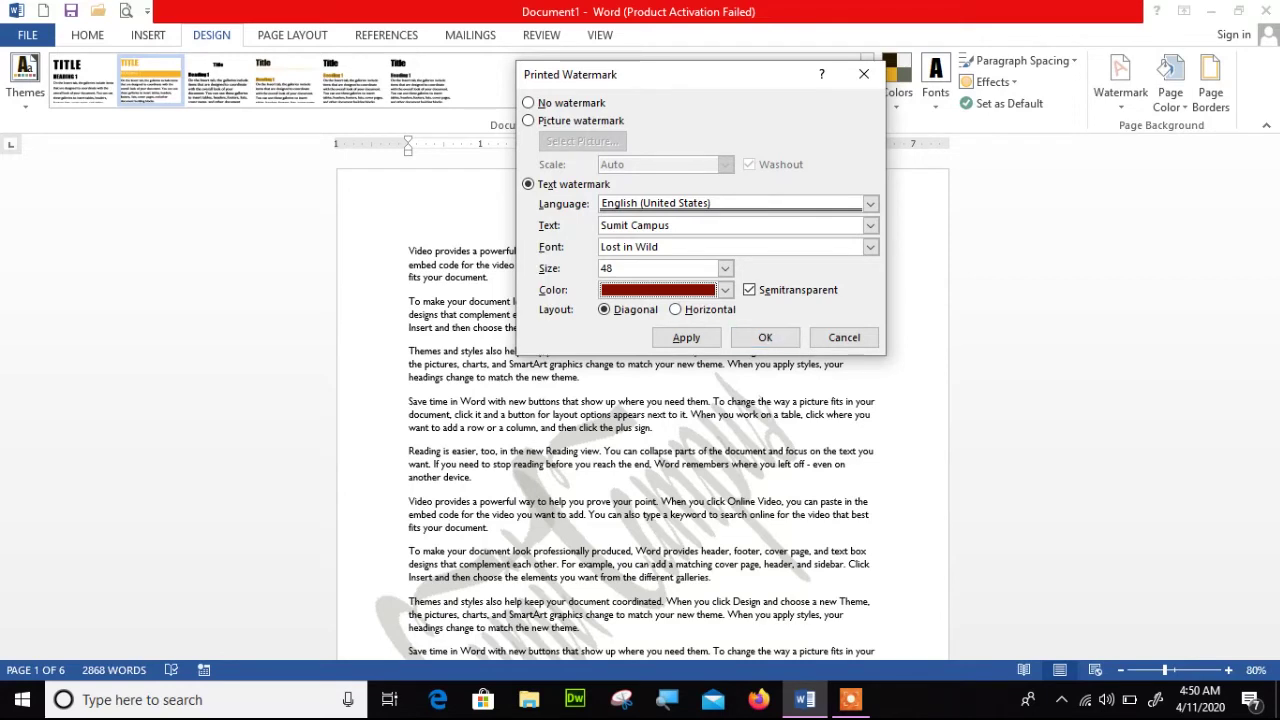
Step: Apply Horizontal, then Diagonal layout, close the watermark dialog and scroll the document
click(675, 309)
click(687, 337)
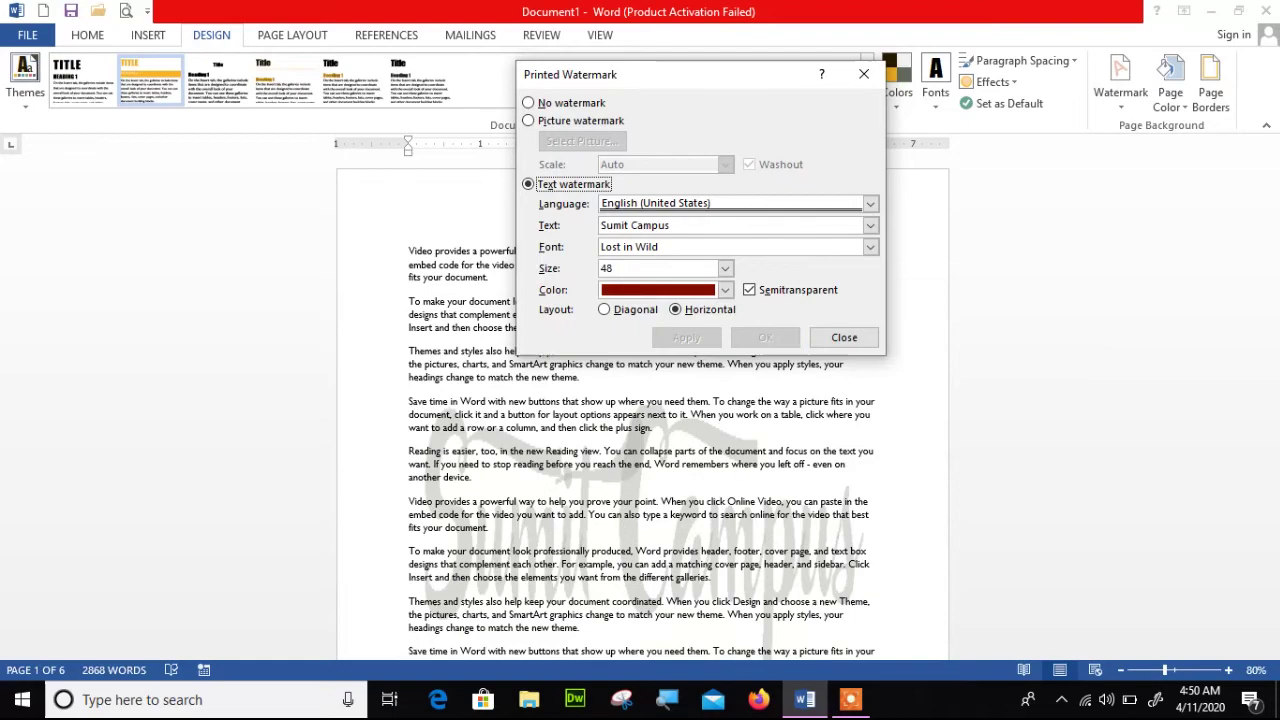
click(604, 309)
click(687, 337)
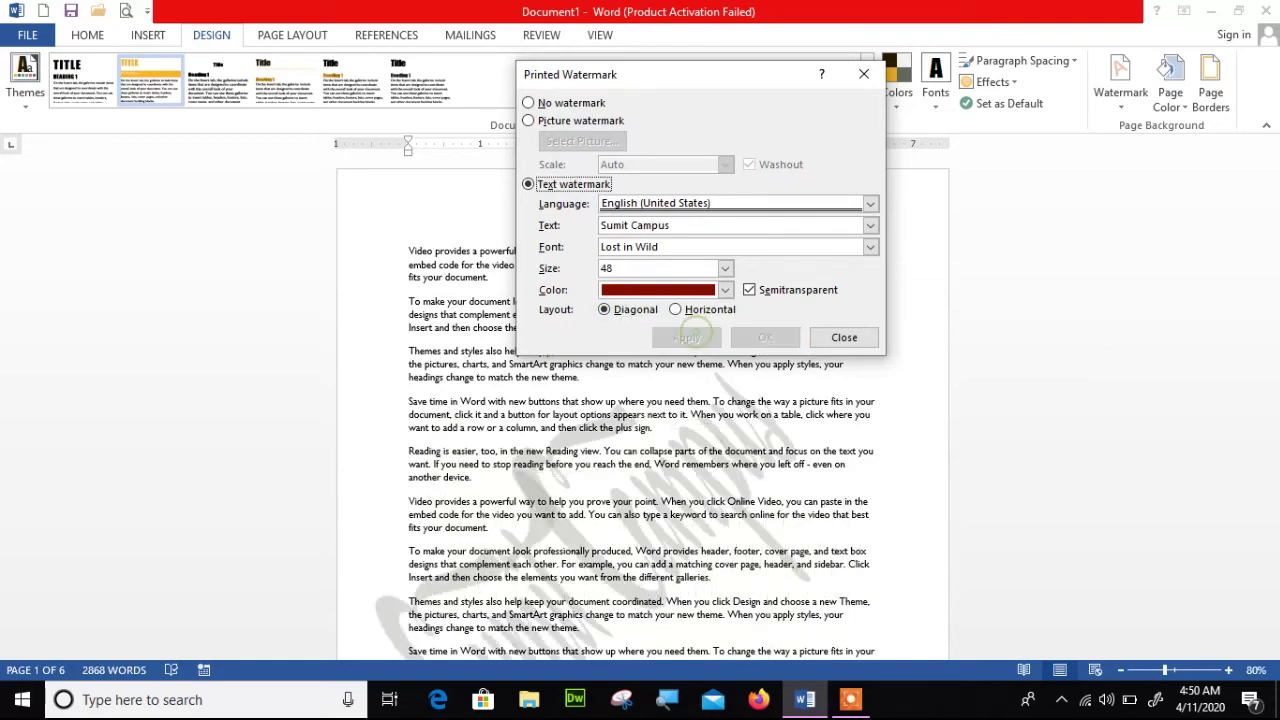
click(844, 337)
mouse_move(1272, 180)
mouse_down()
mouse_move(1272, 618)
mouse_move(1272, 605)
mouse_up()
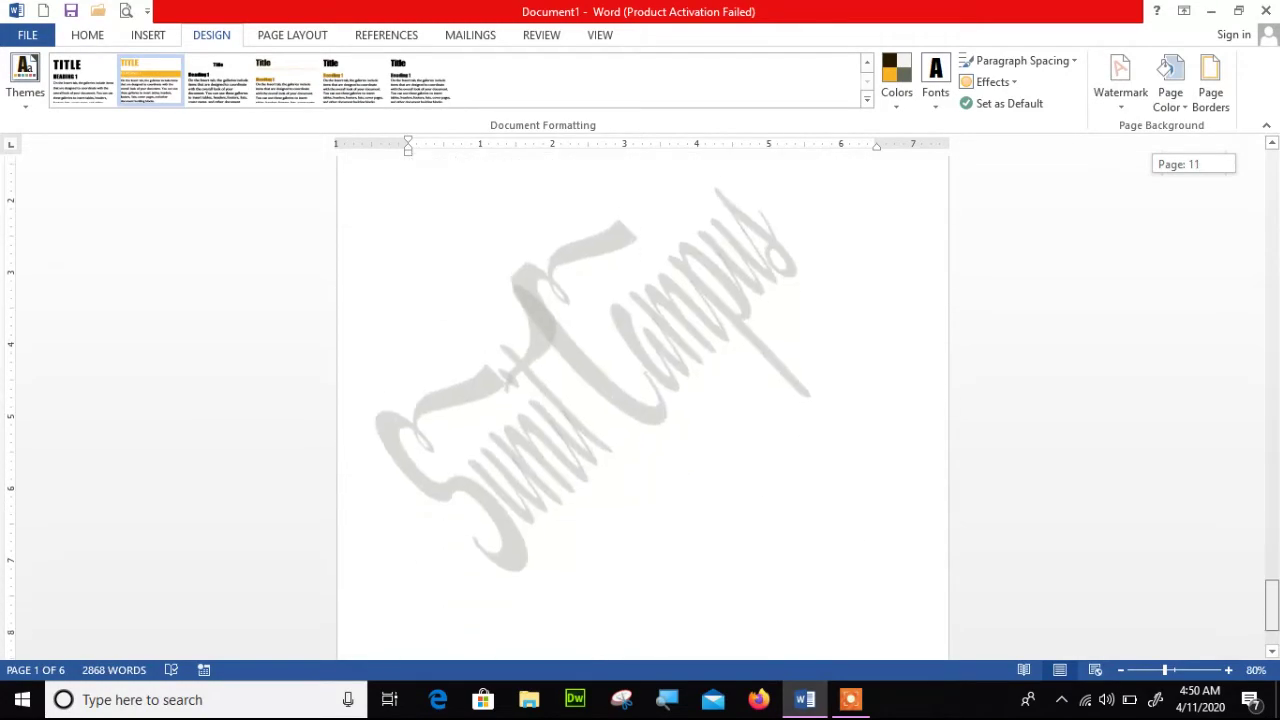
drag(1272, 605, 1272, 170)
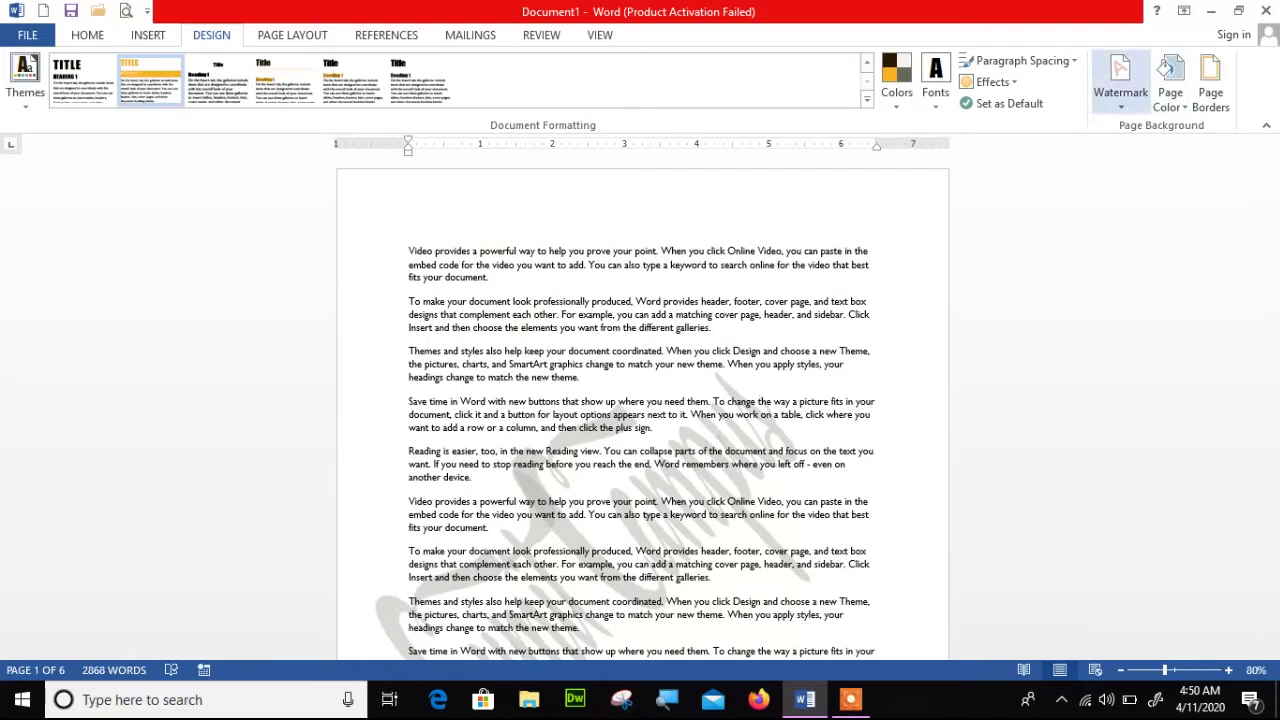
Step: Remove the watermark and fill the pages with the Water droplets texture
click(1120, 80)
click(955, 526)
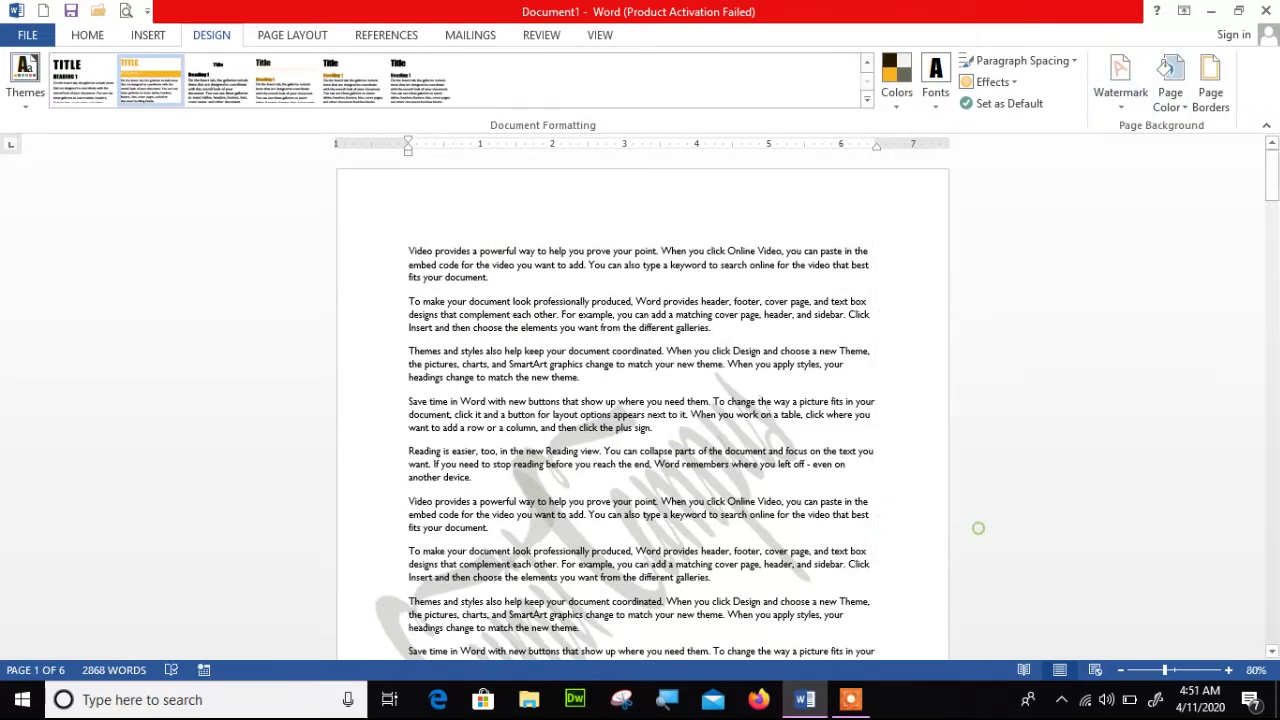
click(1166, 80)
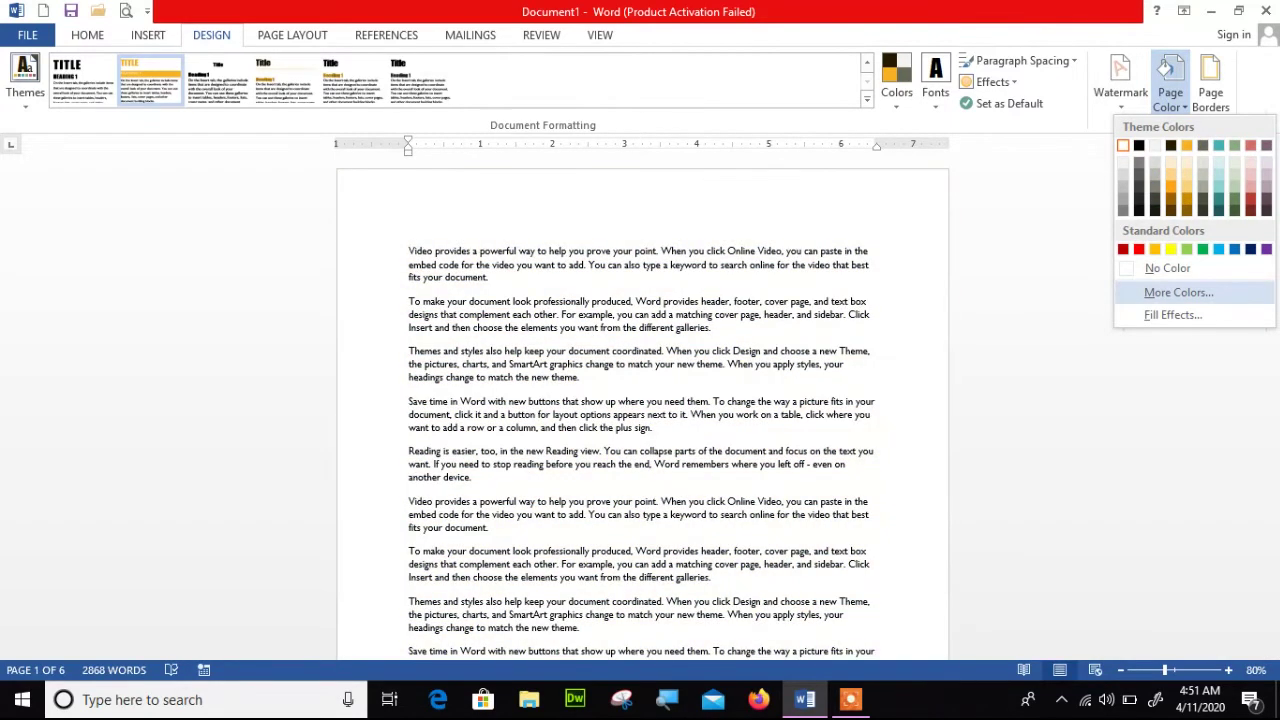
click(1165, 314)
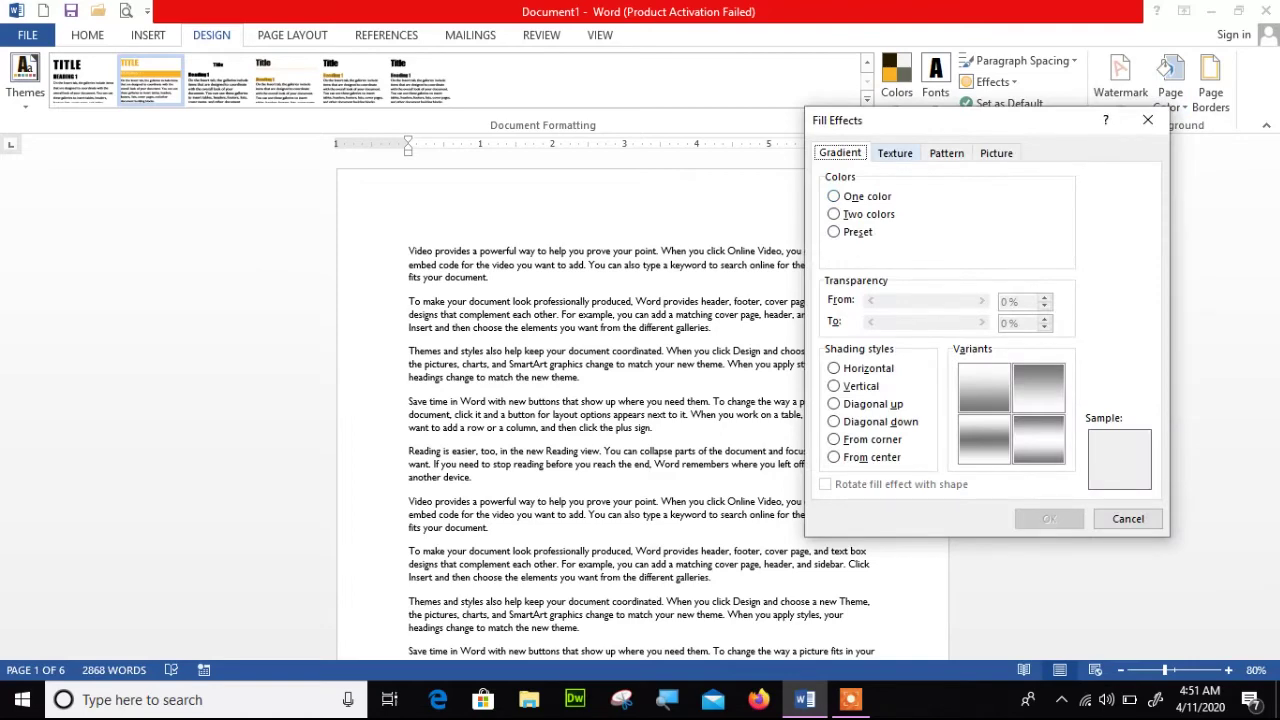
click(898, 151)
click(849, 273)
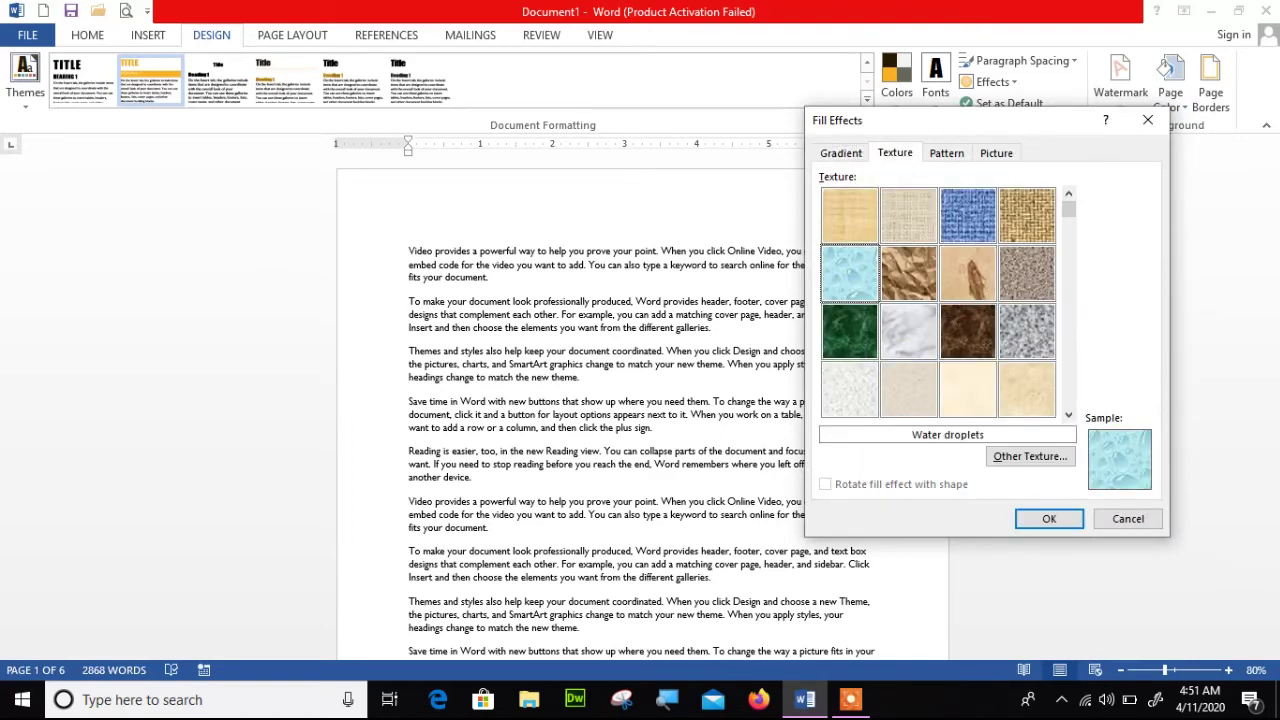
click(1046, 518)
click(1178, 100)
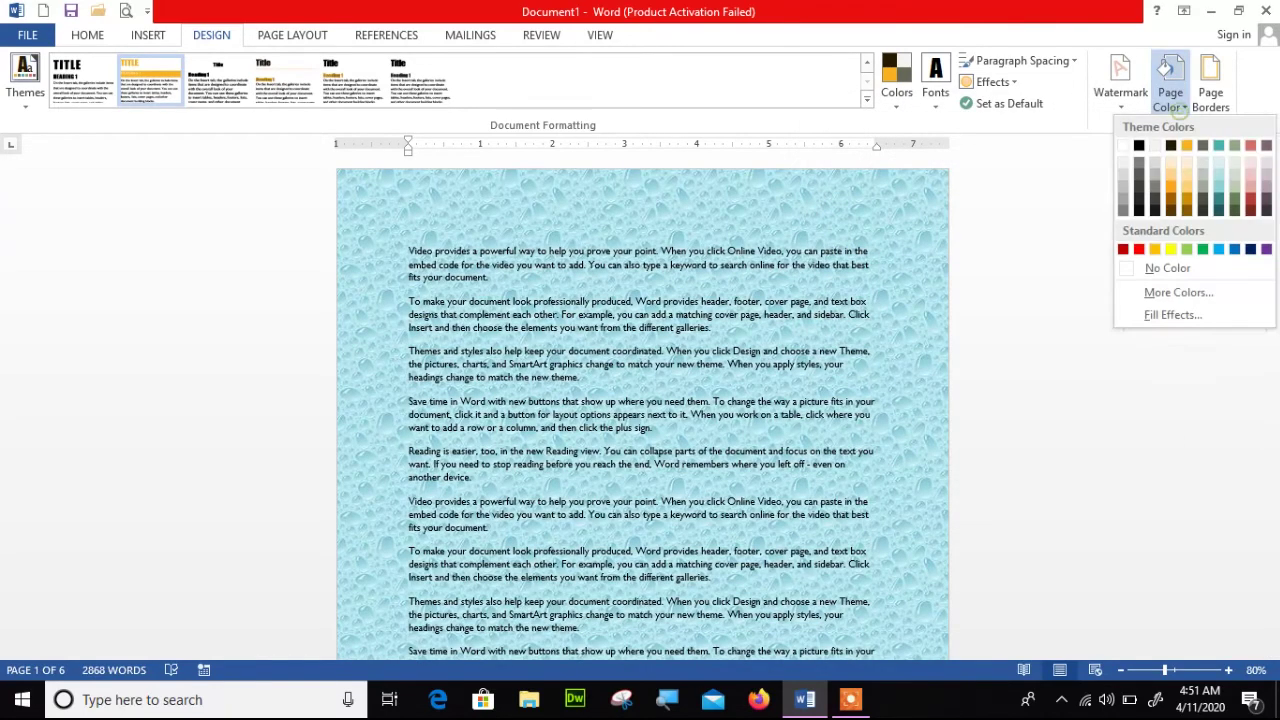
Step: Fill the pages with the Solid diamond pattern using a dark gray foreground
click(1172, 314)
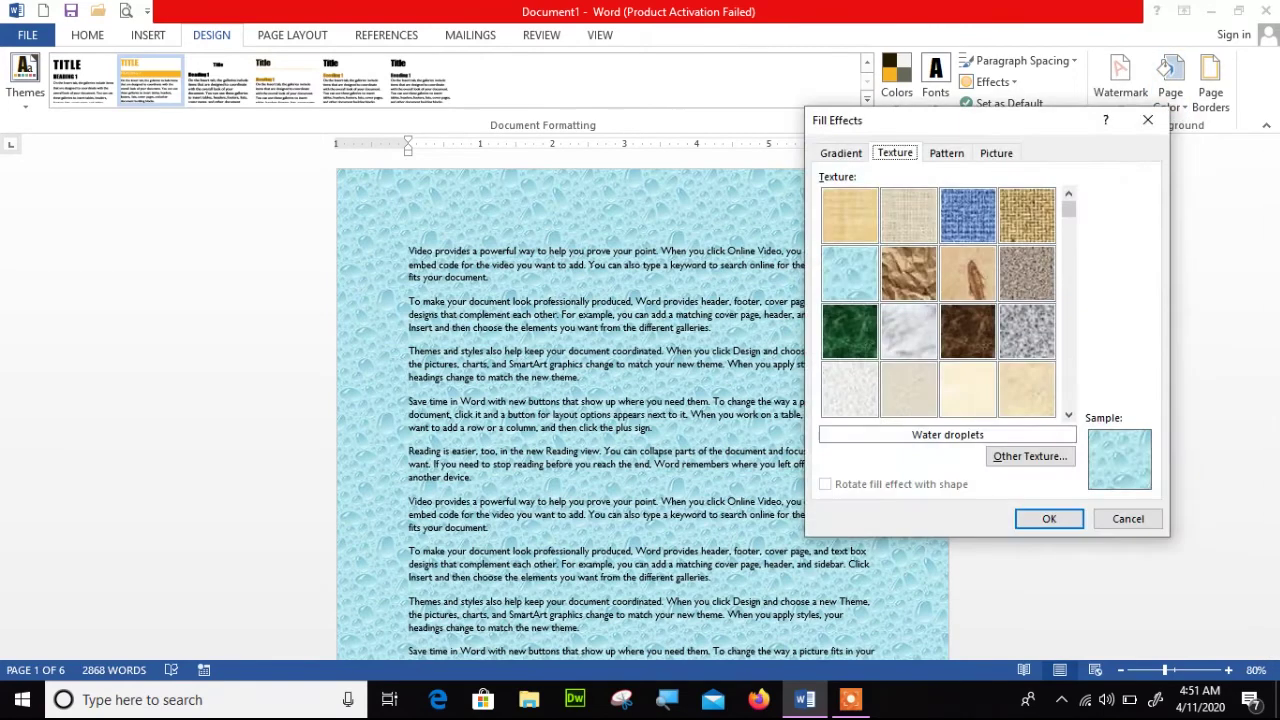
click(946, 153)
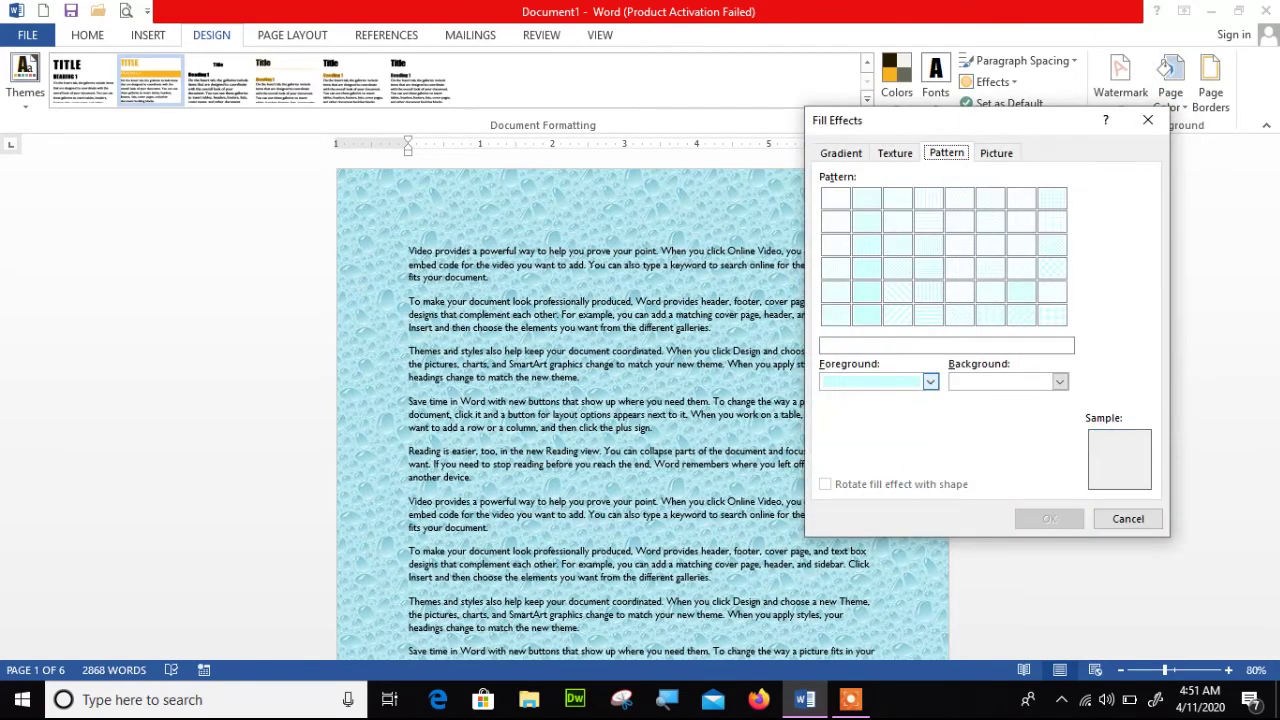
click(930, 381)
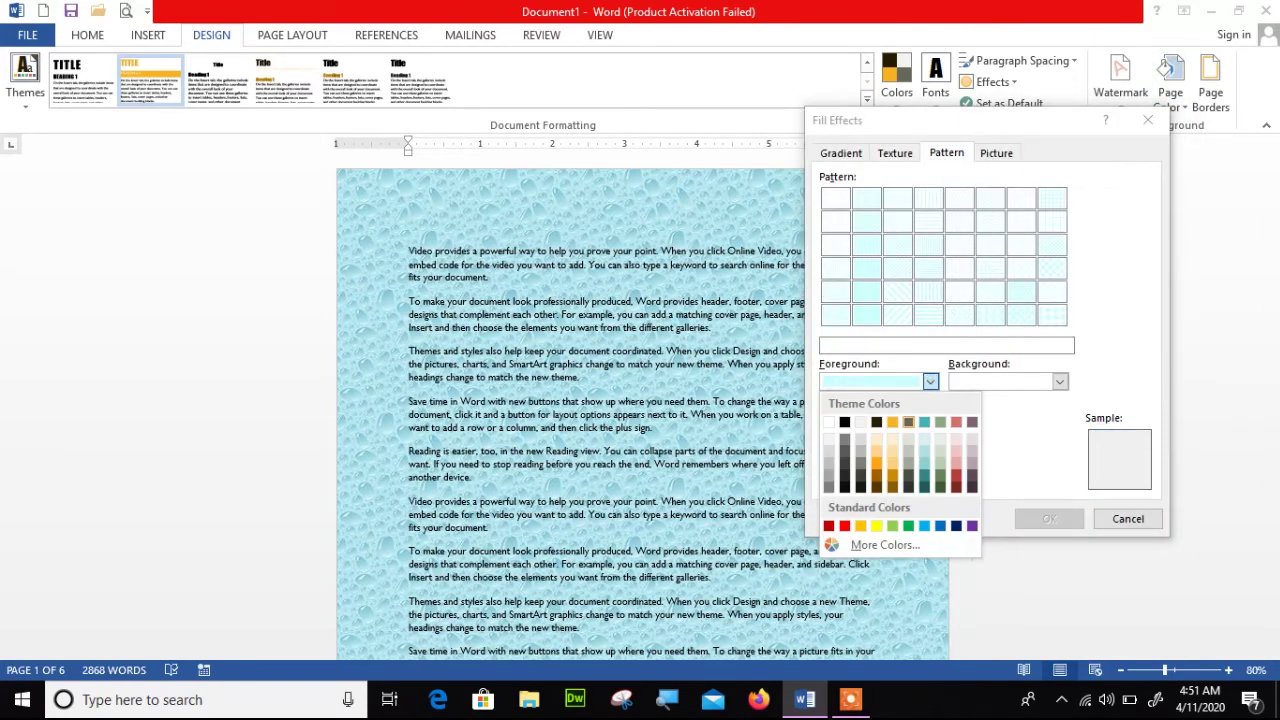
click(910, 422)
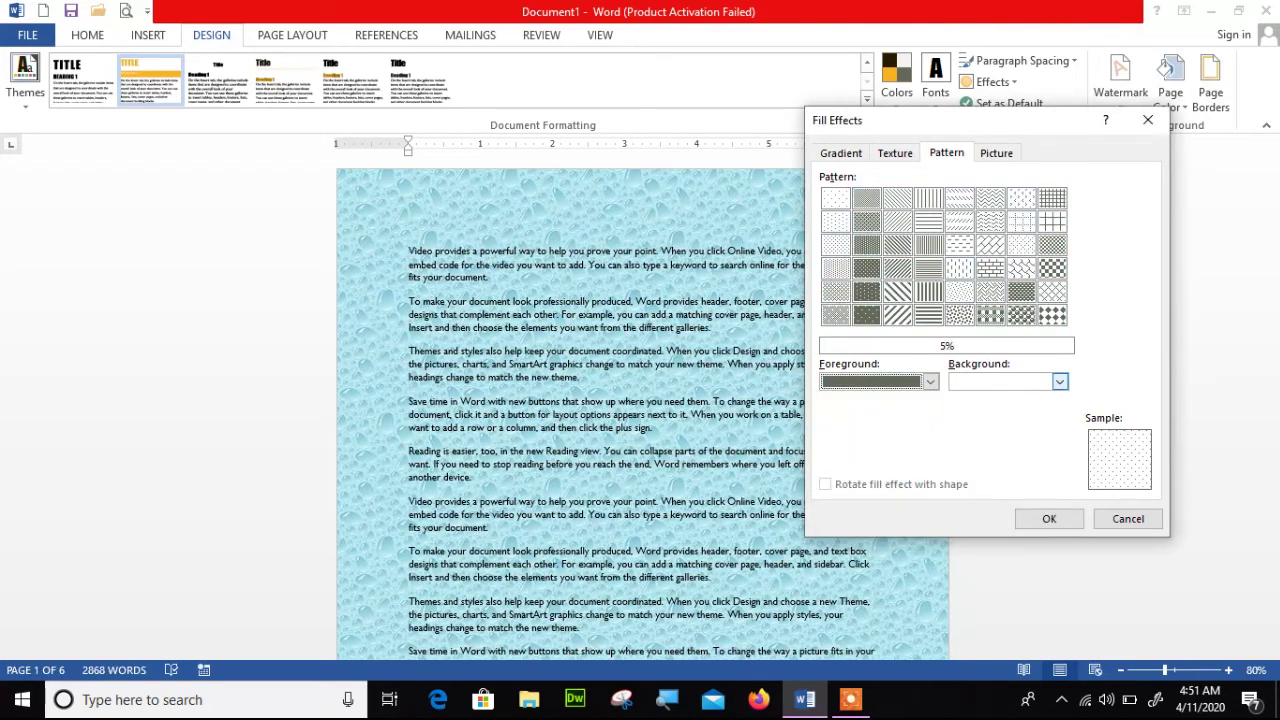
click(1052, 314)
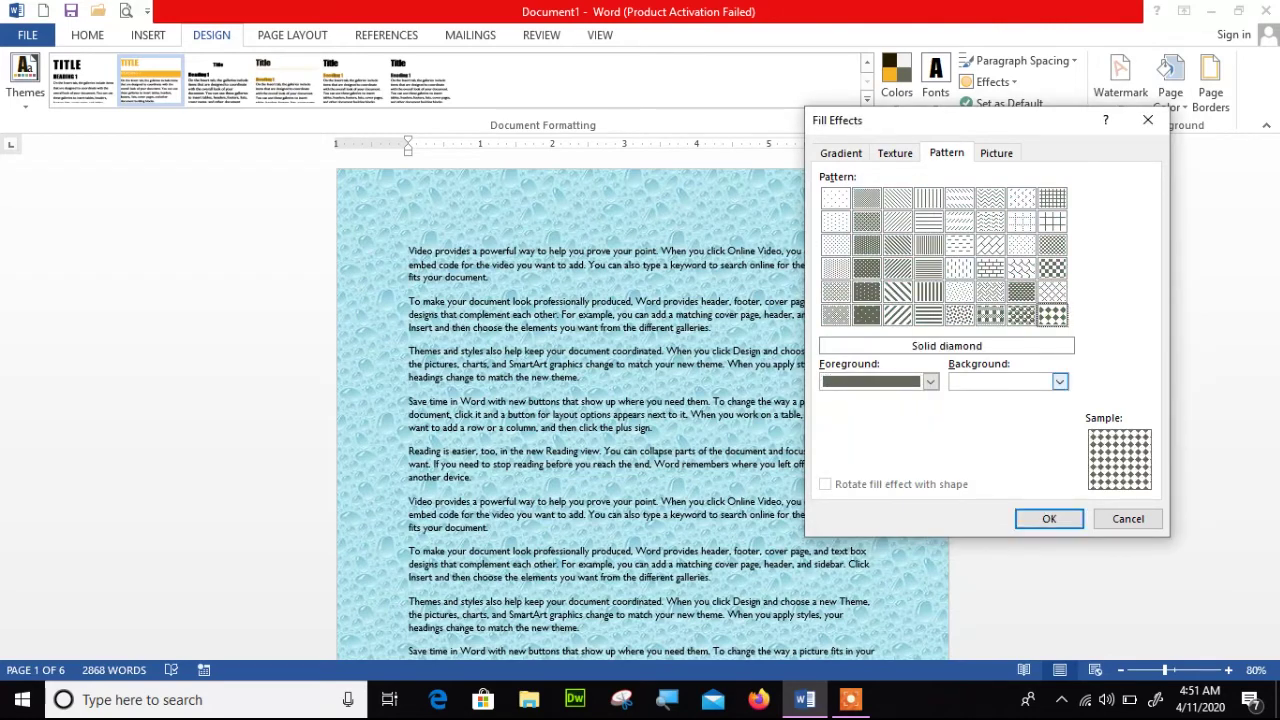
click(1040, 518)
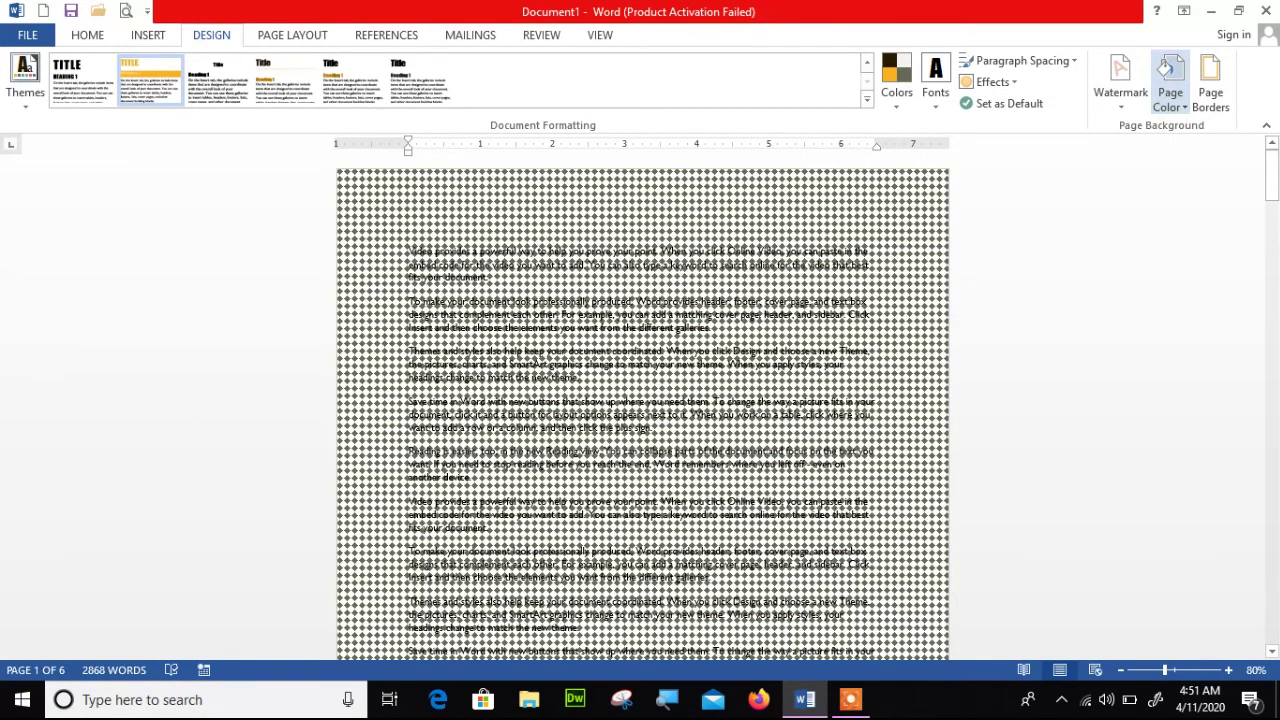
click(1170, 100)
click(1172, 314)
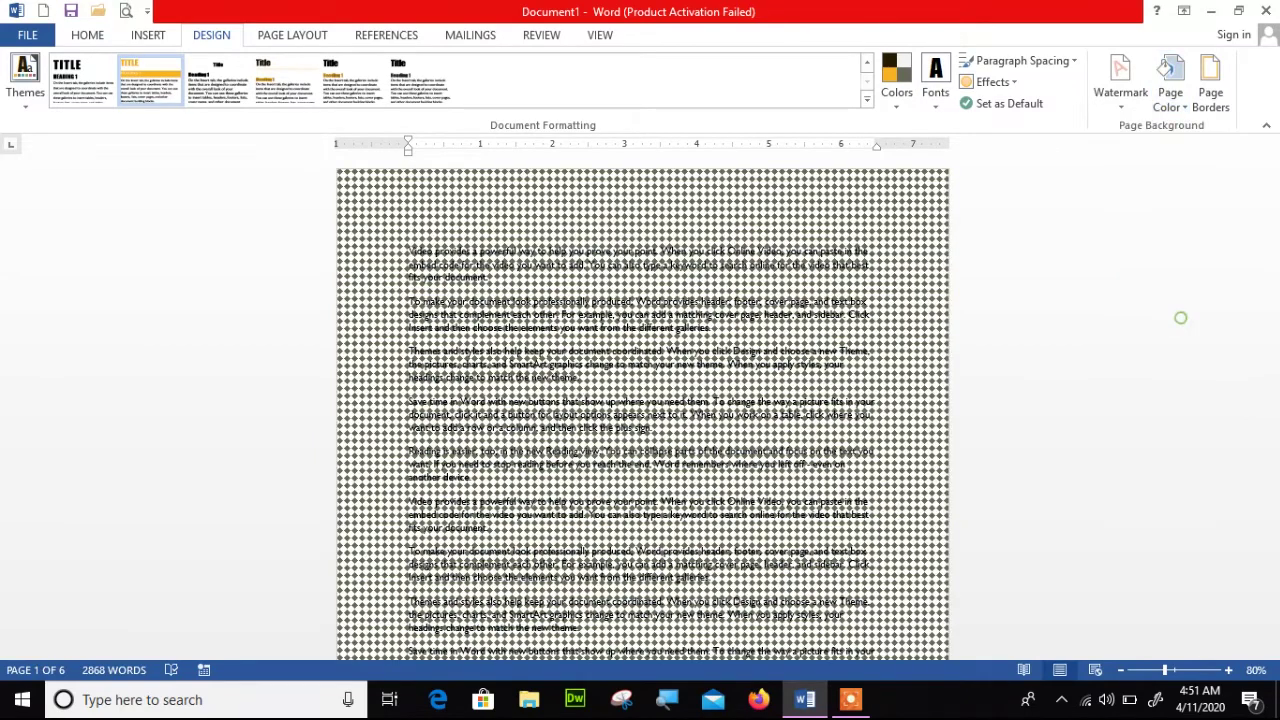
Step: Apply a two-colour gradient page background, gold/orange first and teal second
key(ctrl+shift+Tab)
key(ctrl+shift+Tab)
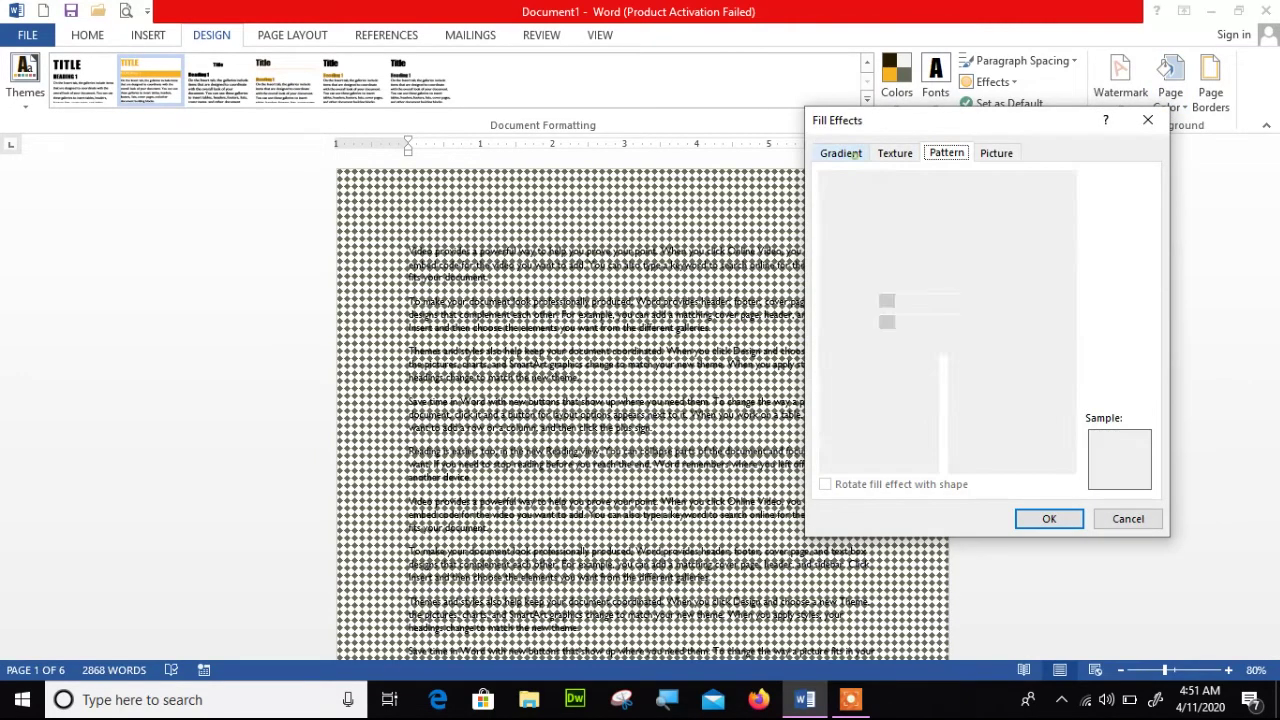
key(alt+t)
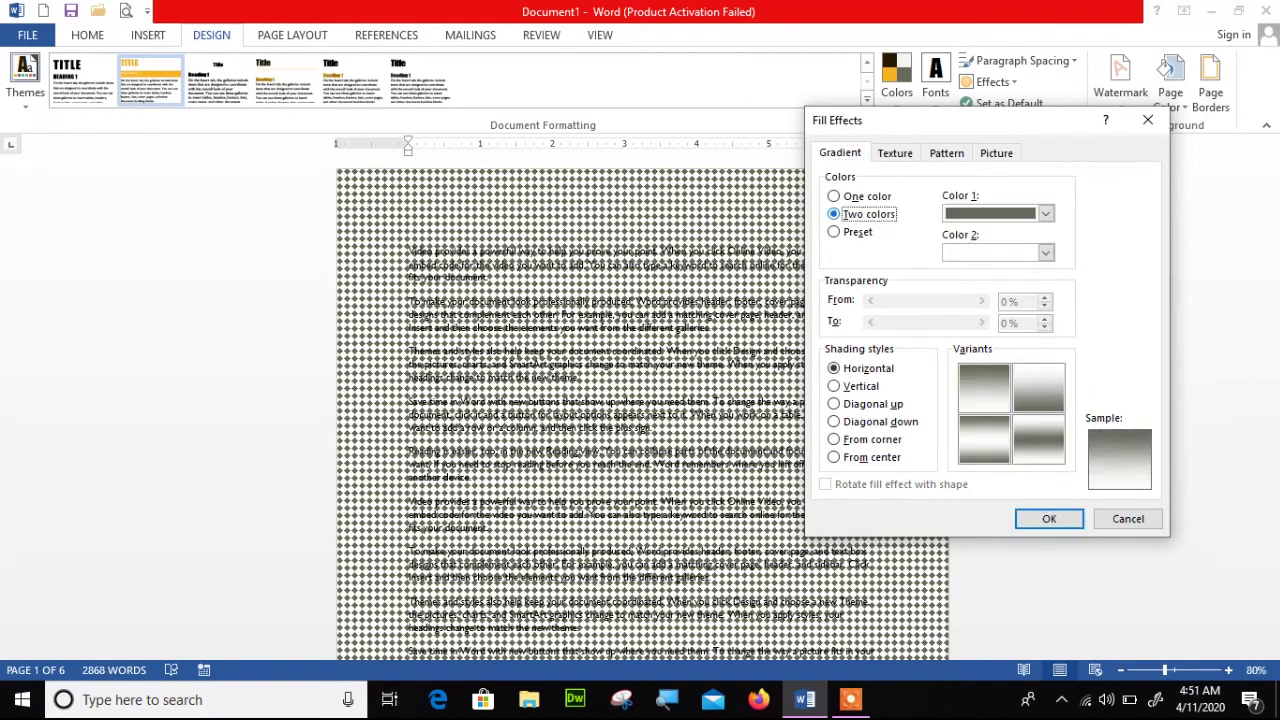
key(alt+2)
key(alt+Down)
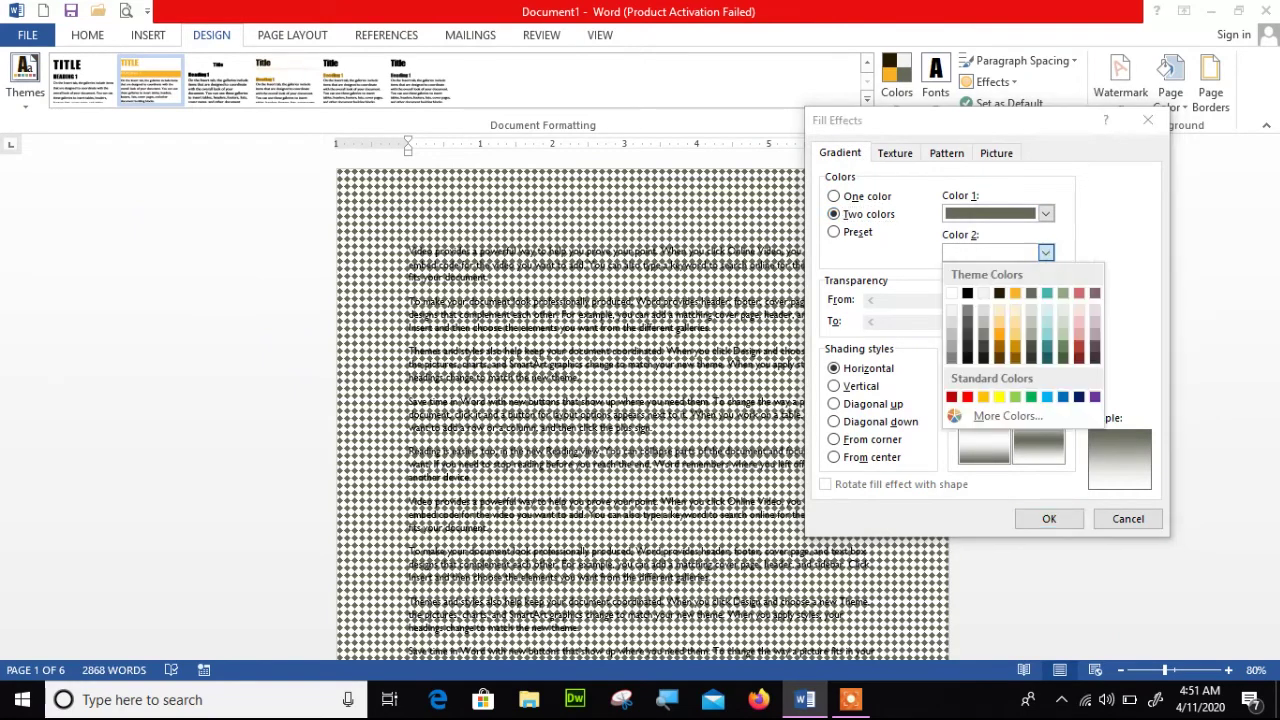
key(Right)
key(Return)
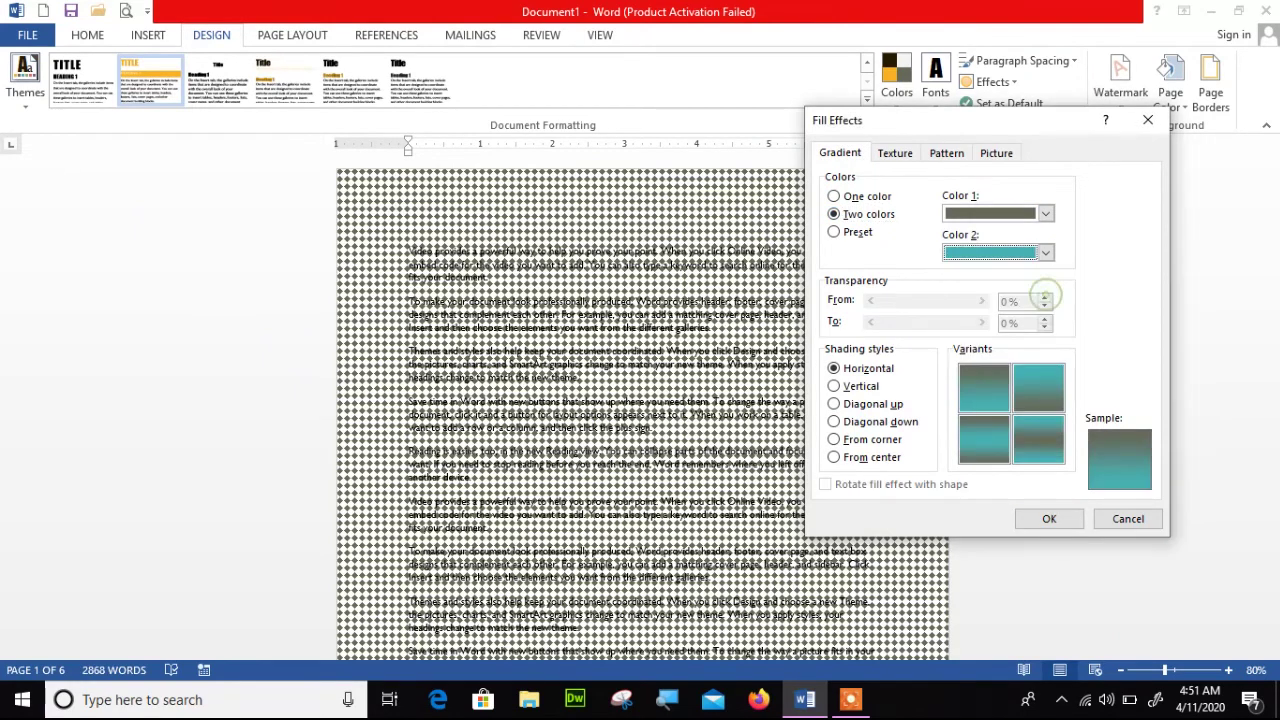
key(alt+1)
key(alt+Down)
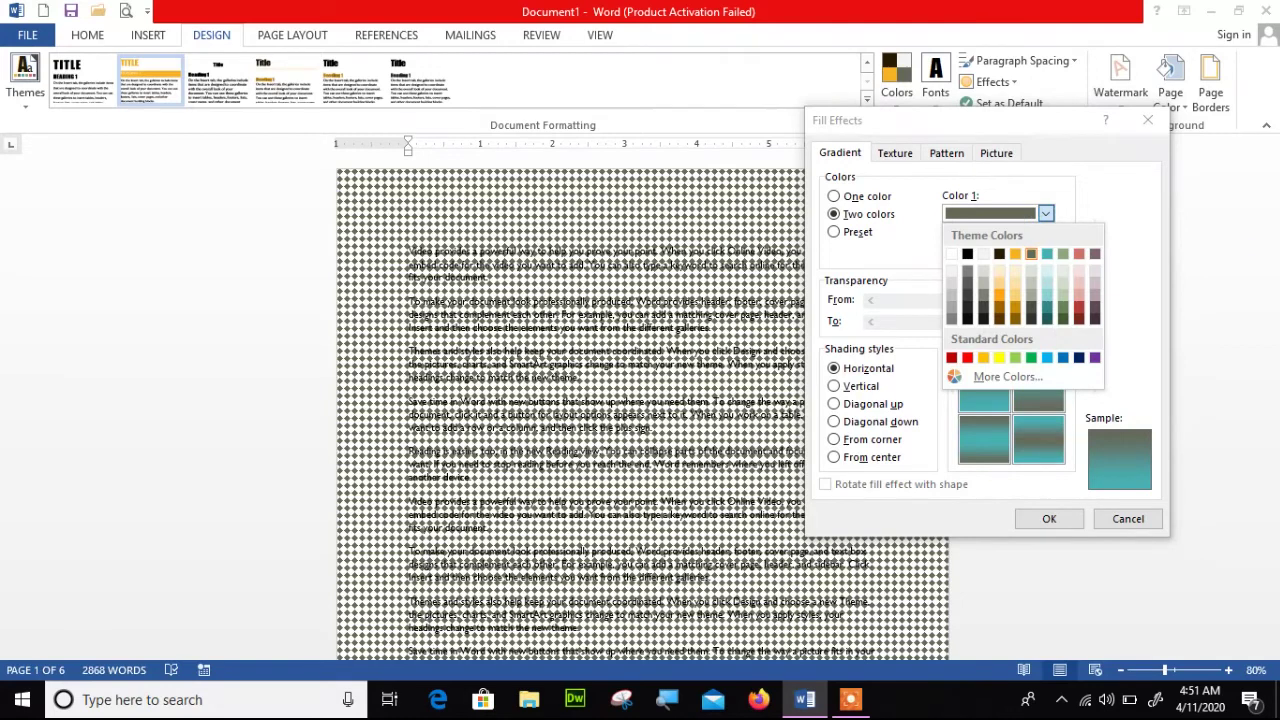
key(Left)
key(Return)
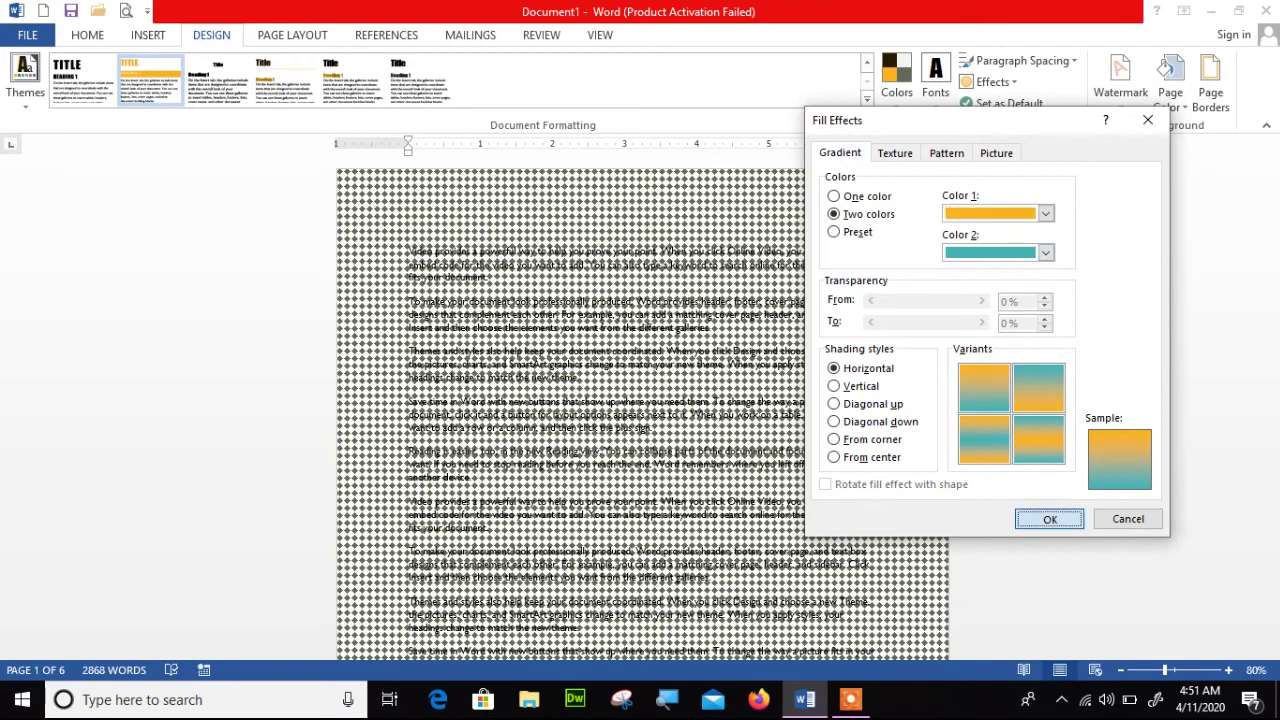
key(Return)
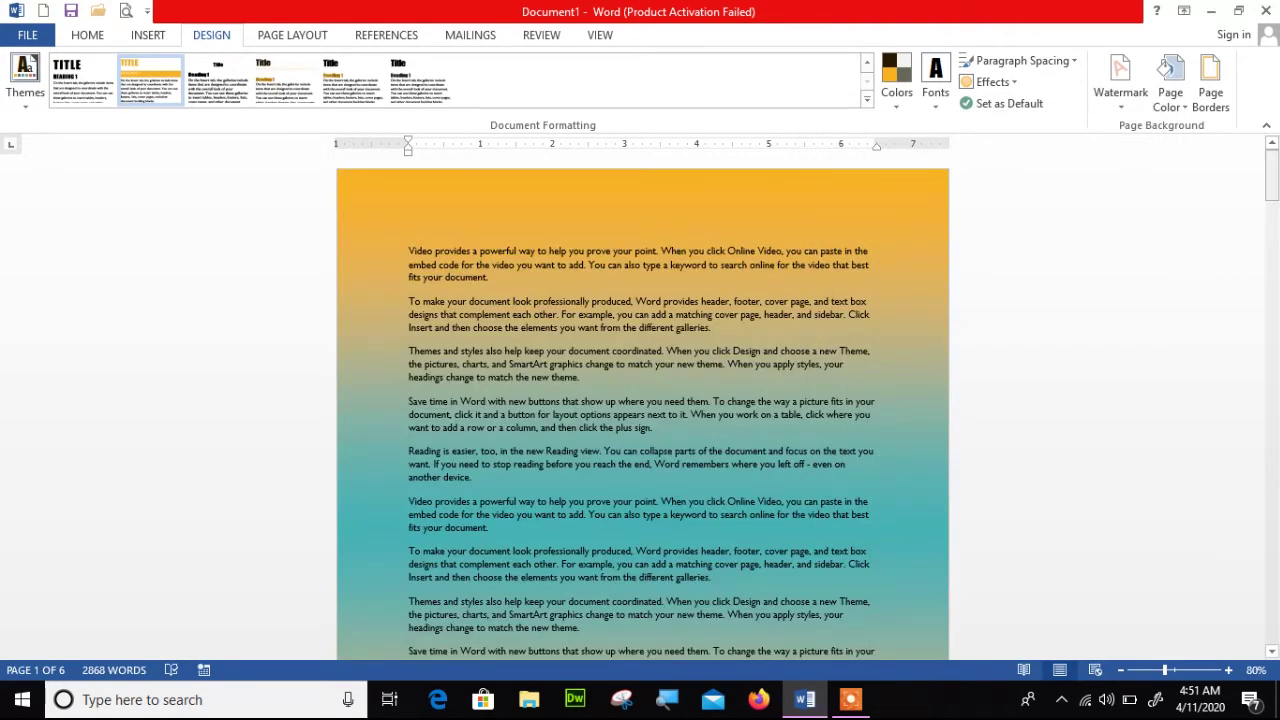
Step: Select all the document text and recolour it black
key(ctrl+a)
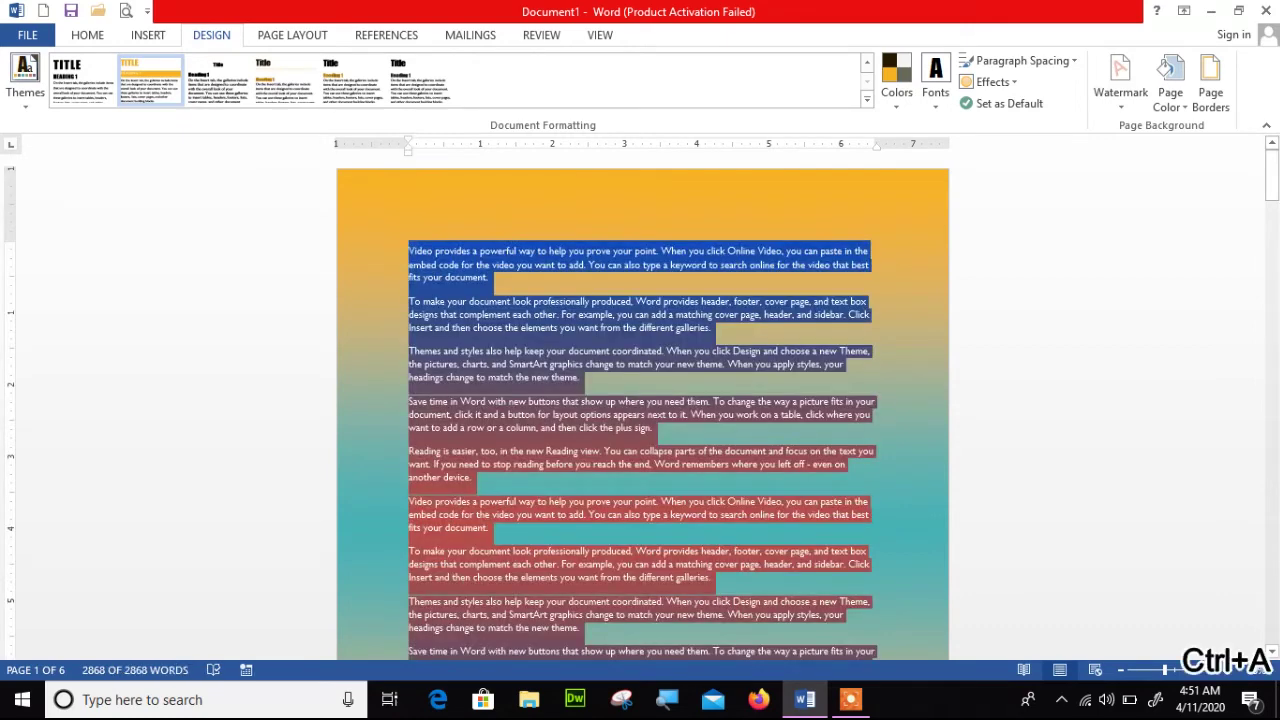
click(87, 35)
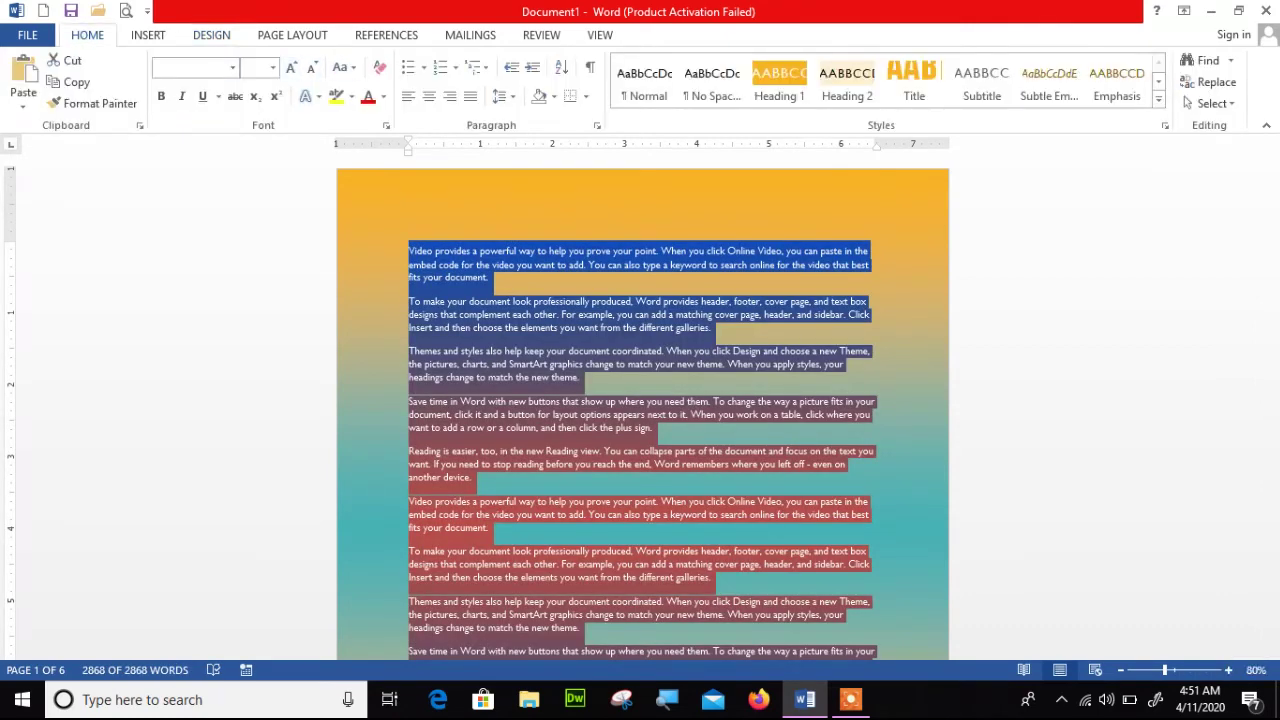
click(383, 96)
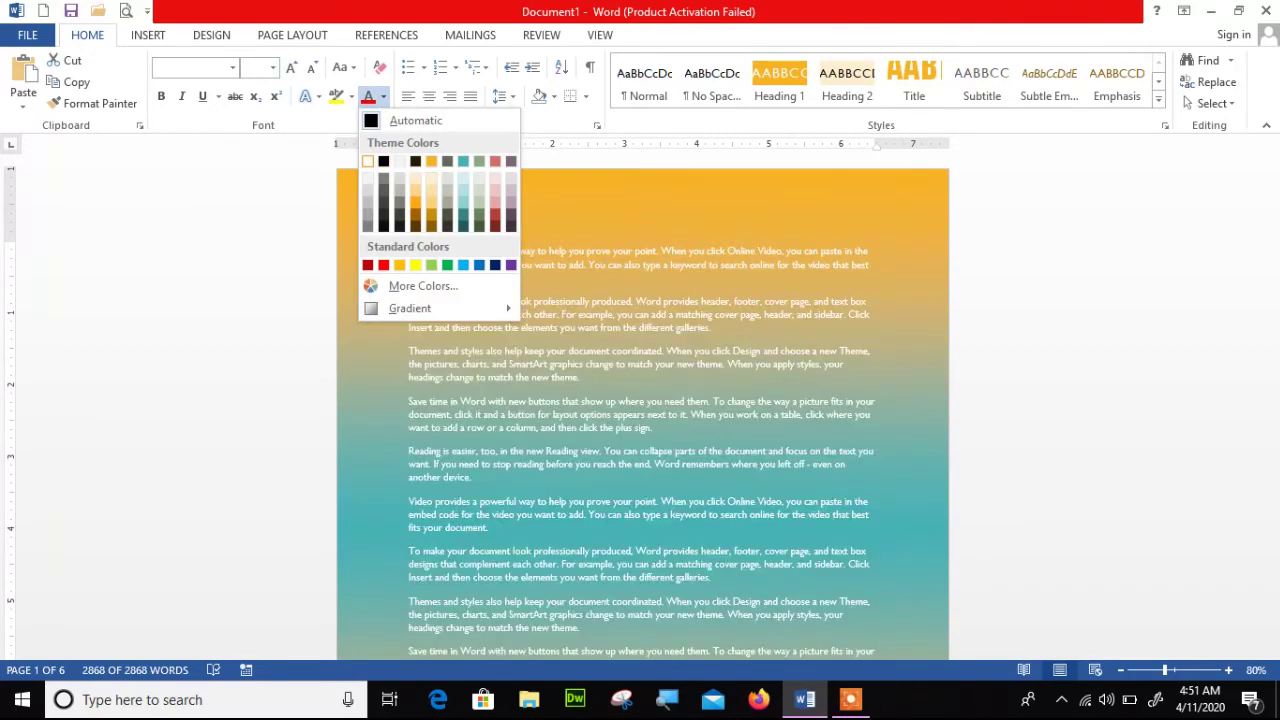
click(367, 161)
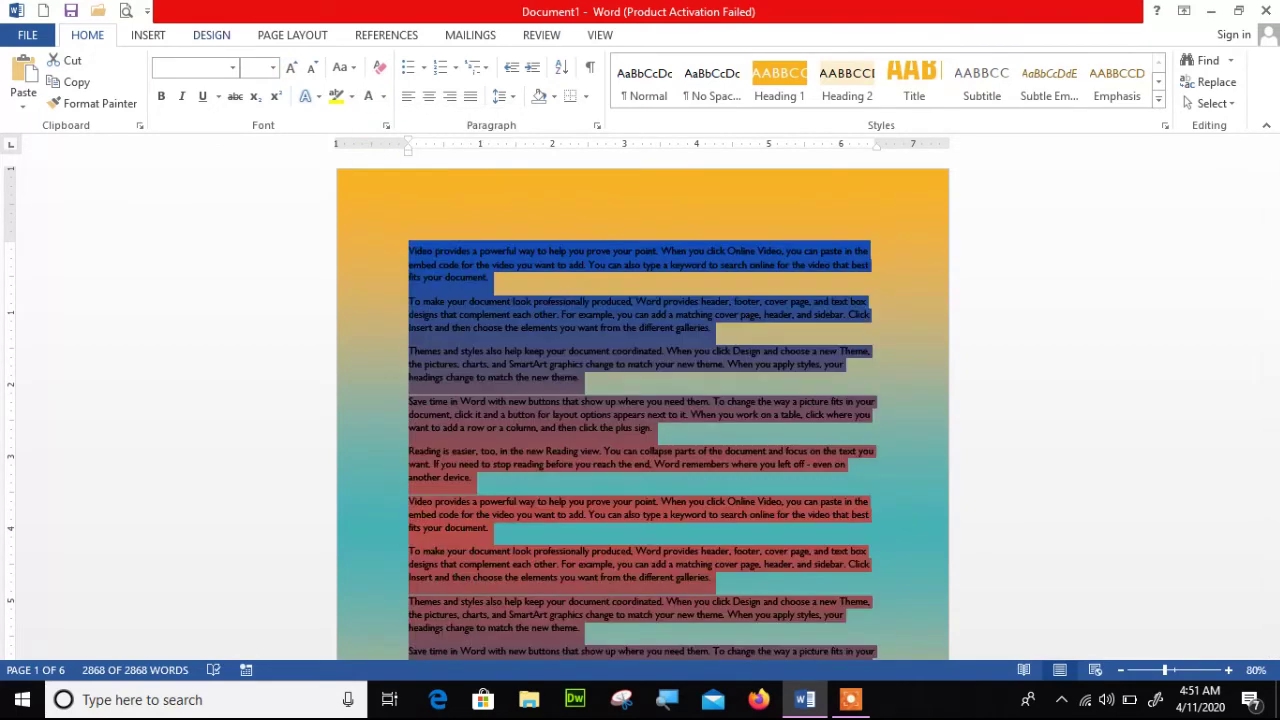
click(222, 34)
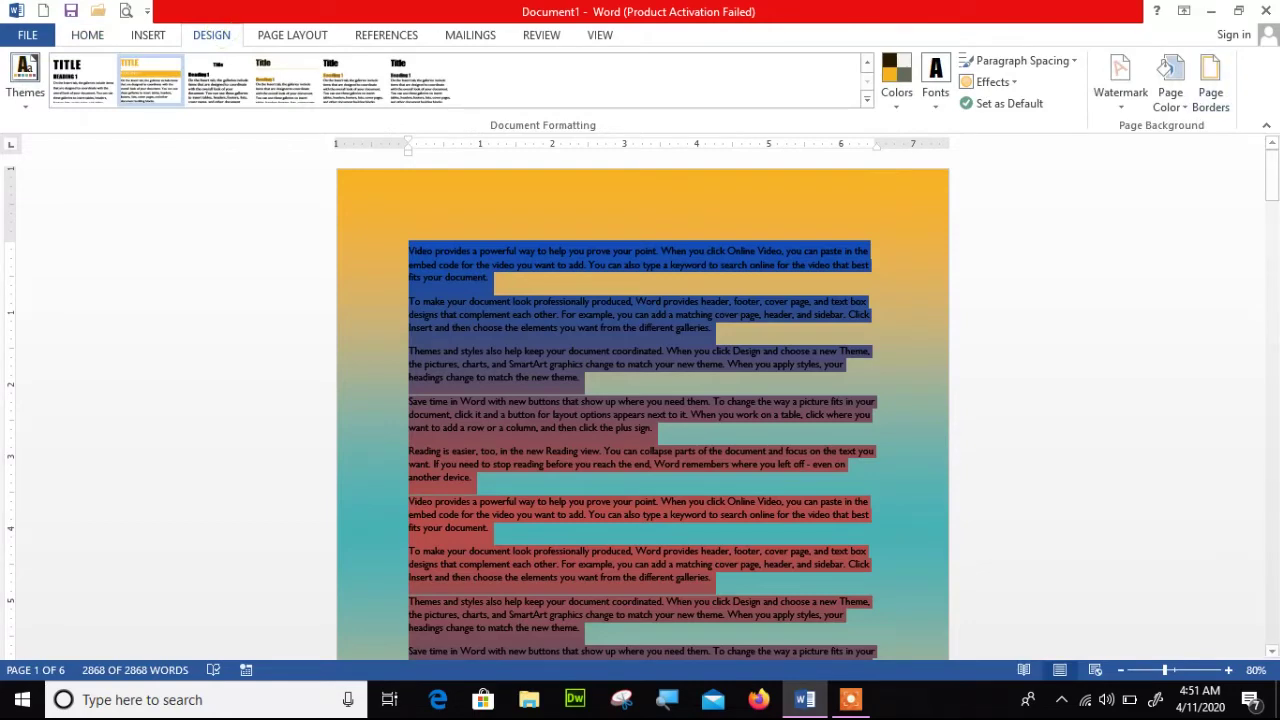
click(1170, 90)
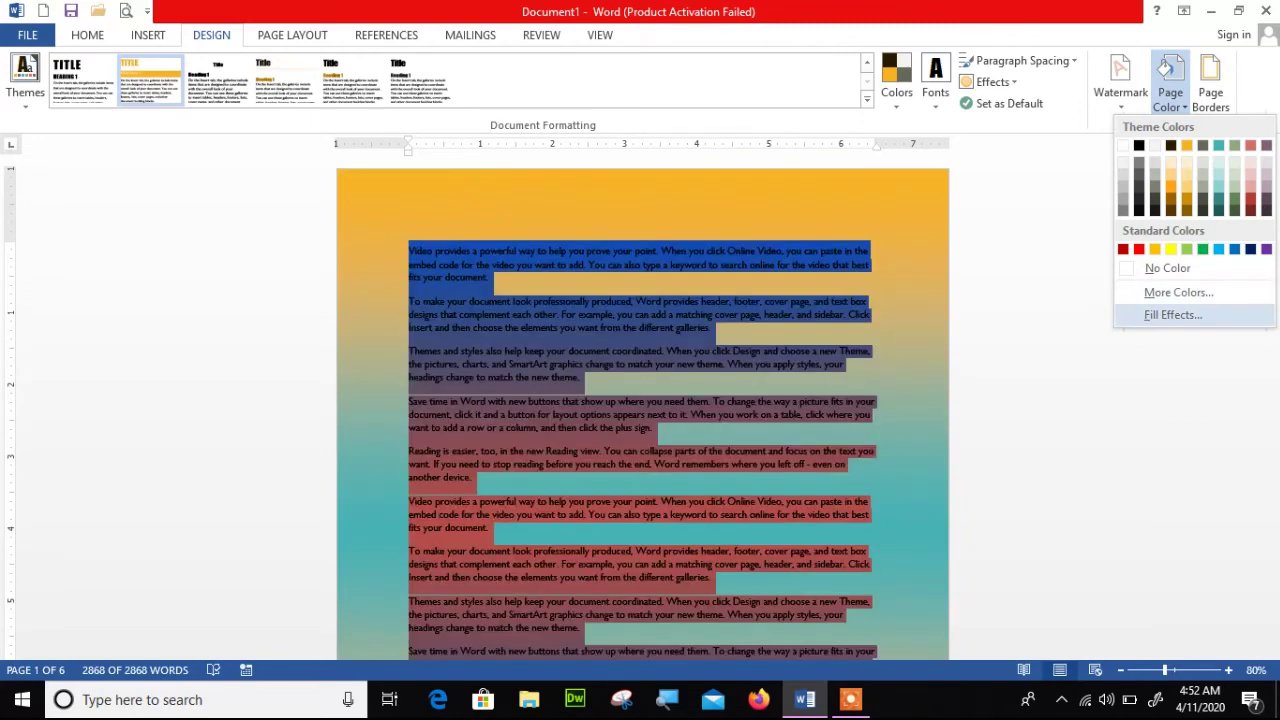
Step: Use the Desktop picture 885073 as the page background fill
click(1173, 314)
click(997, 152)
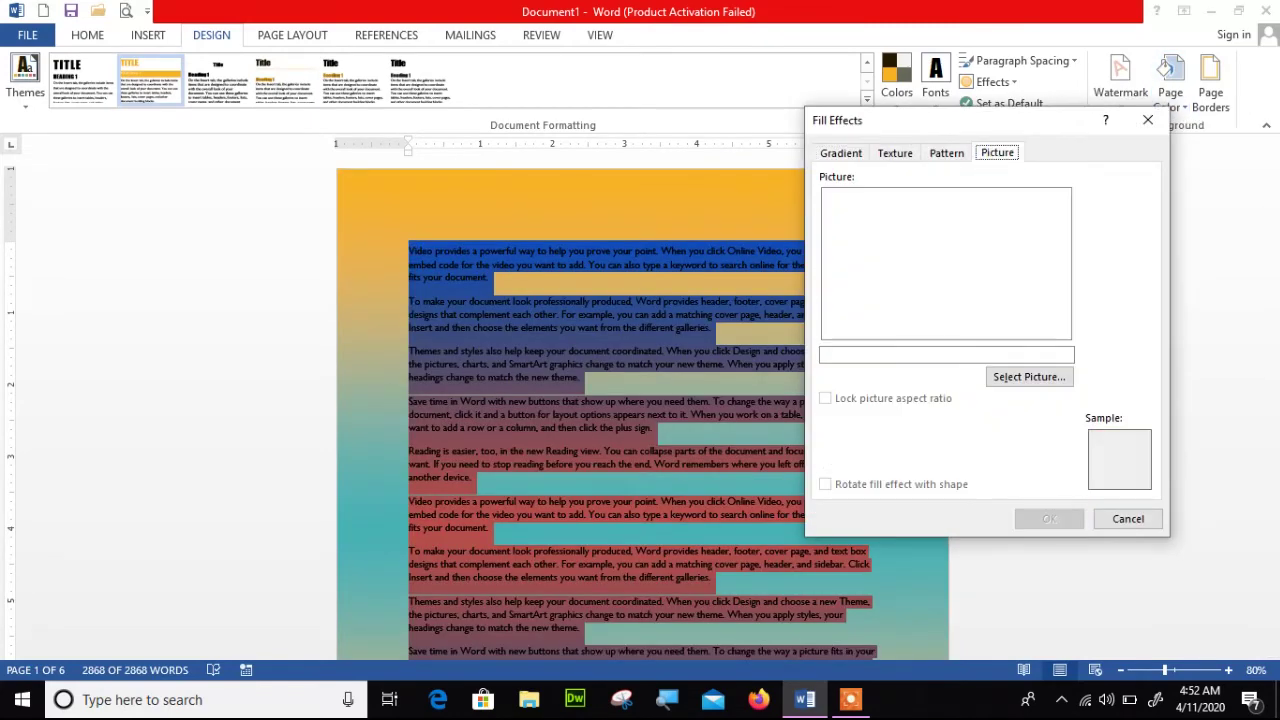
click(1029, 376)
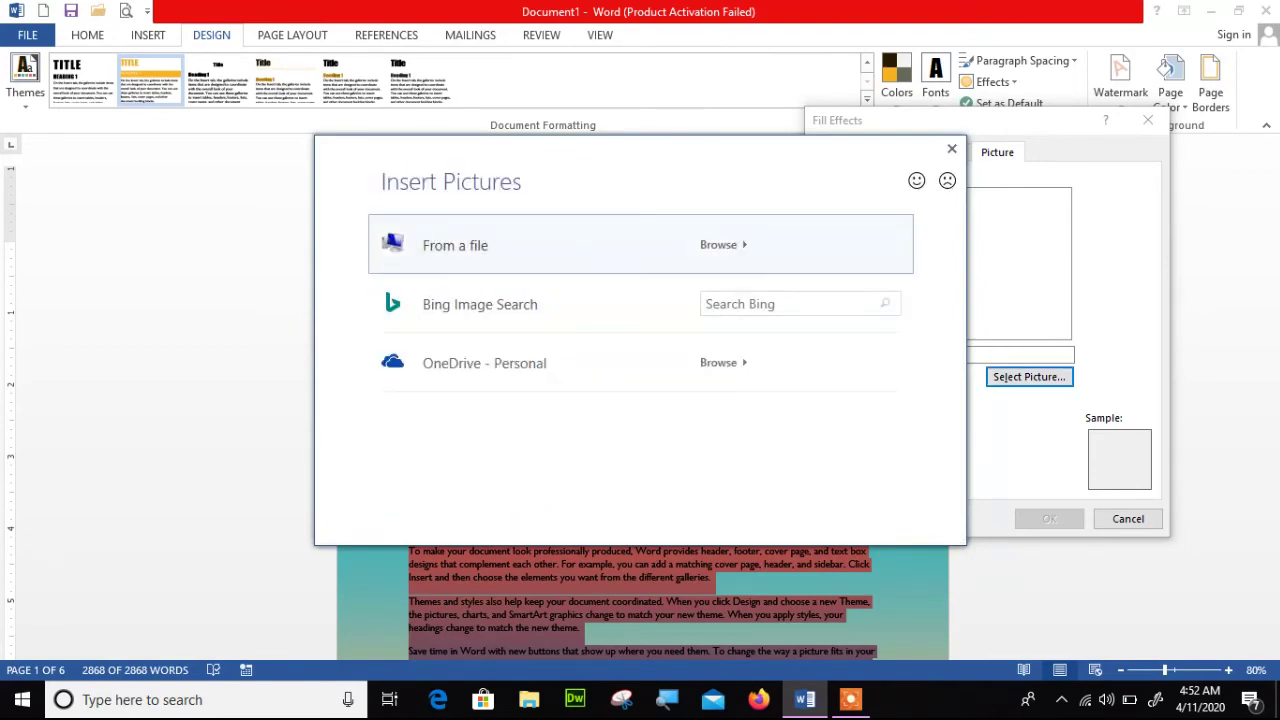
click(718, 244)
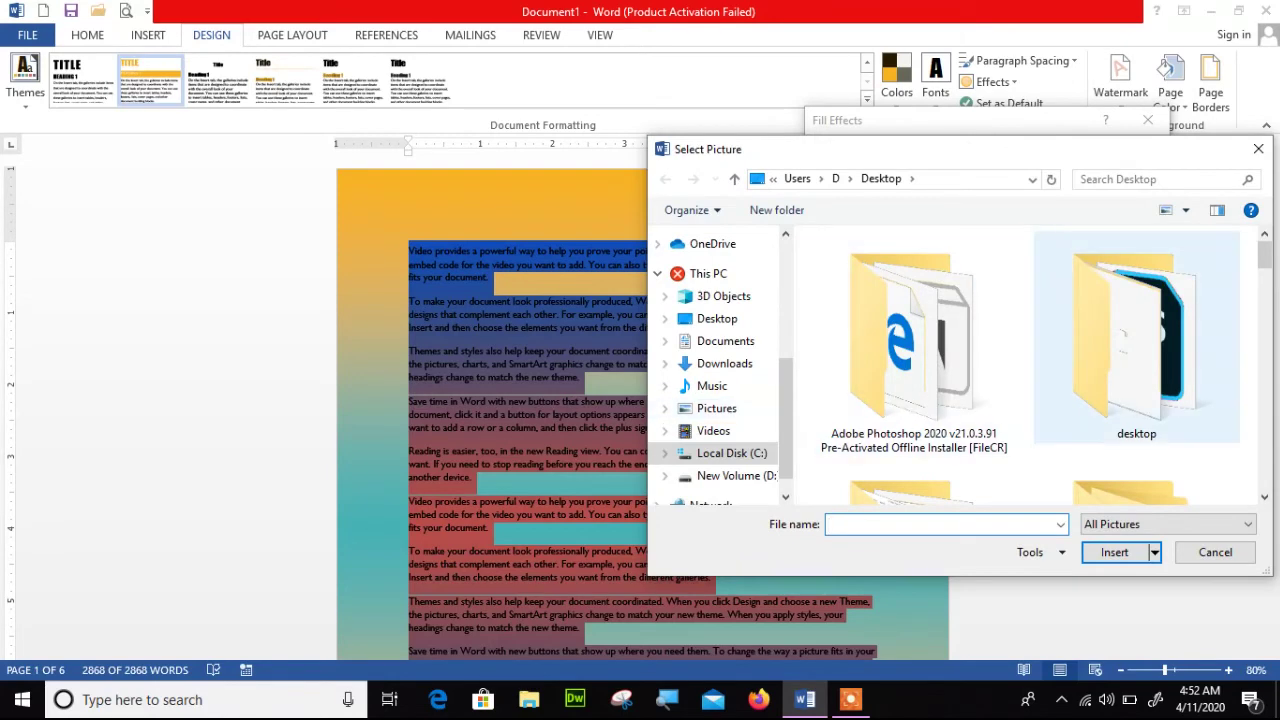
click(717, 318)
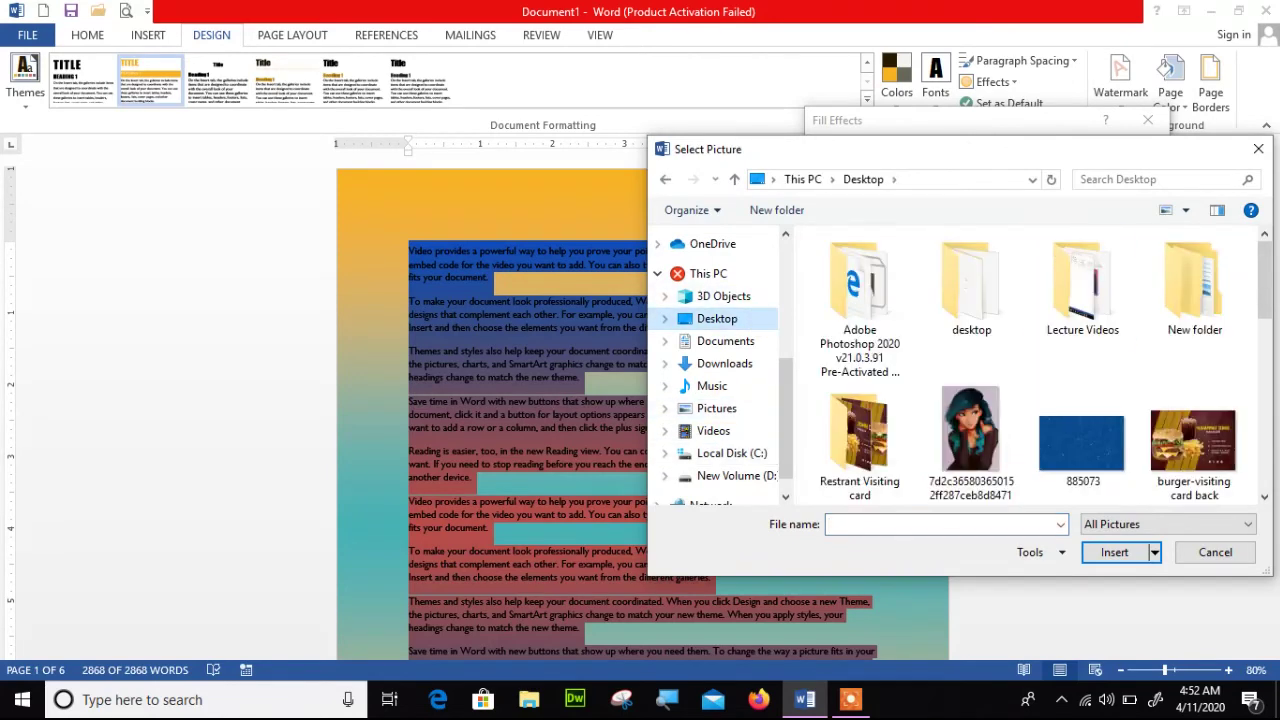
double_click(1050, 447)
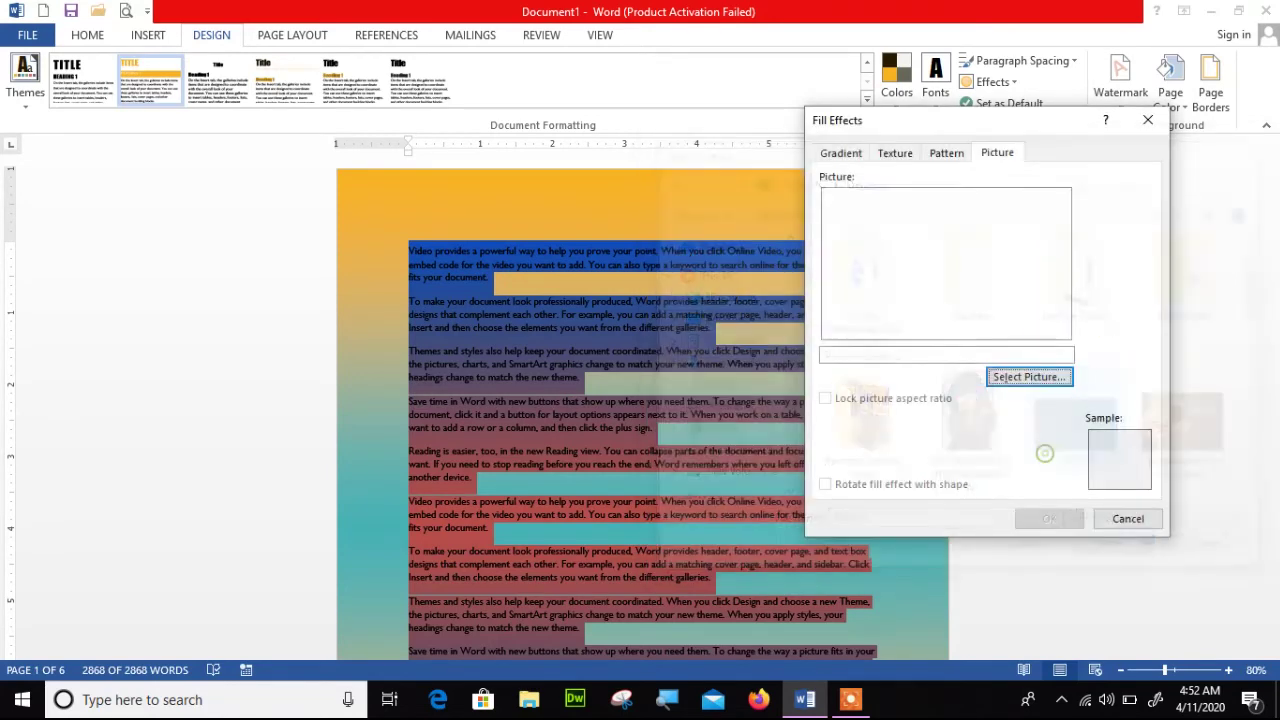
click(1048, 519)
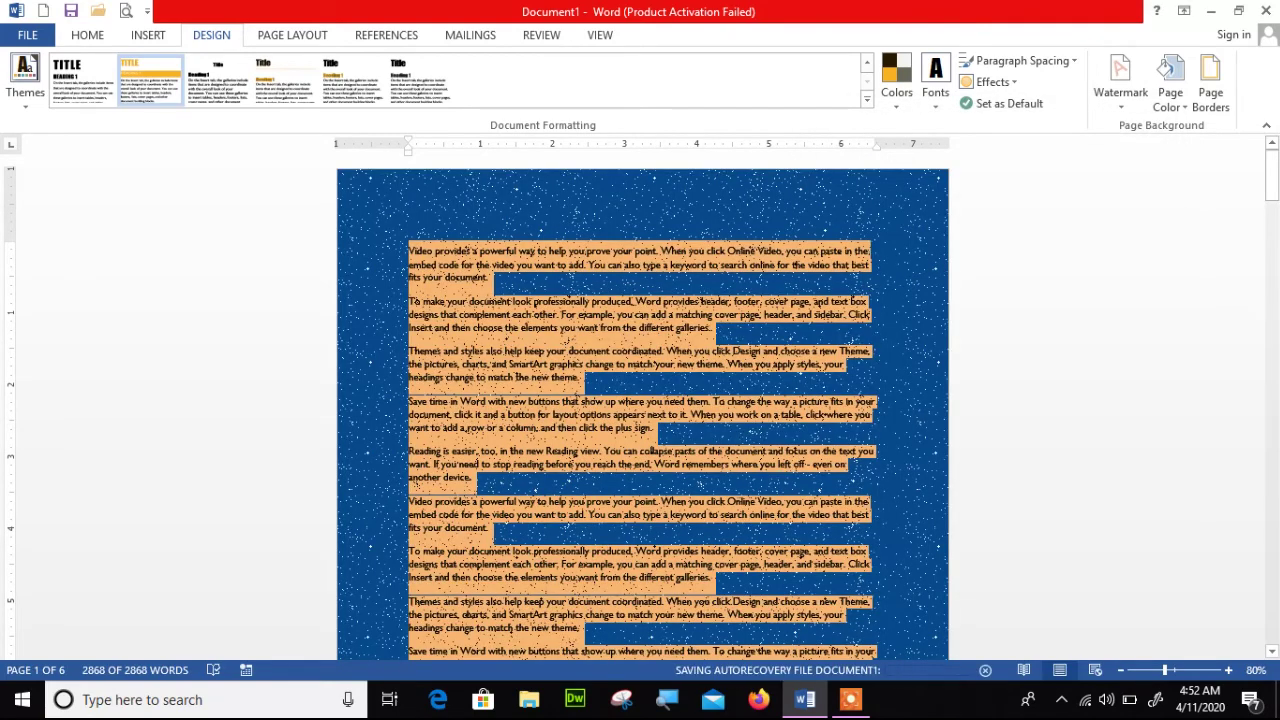
double_click(900, 364)
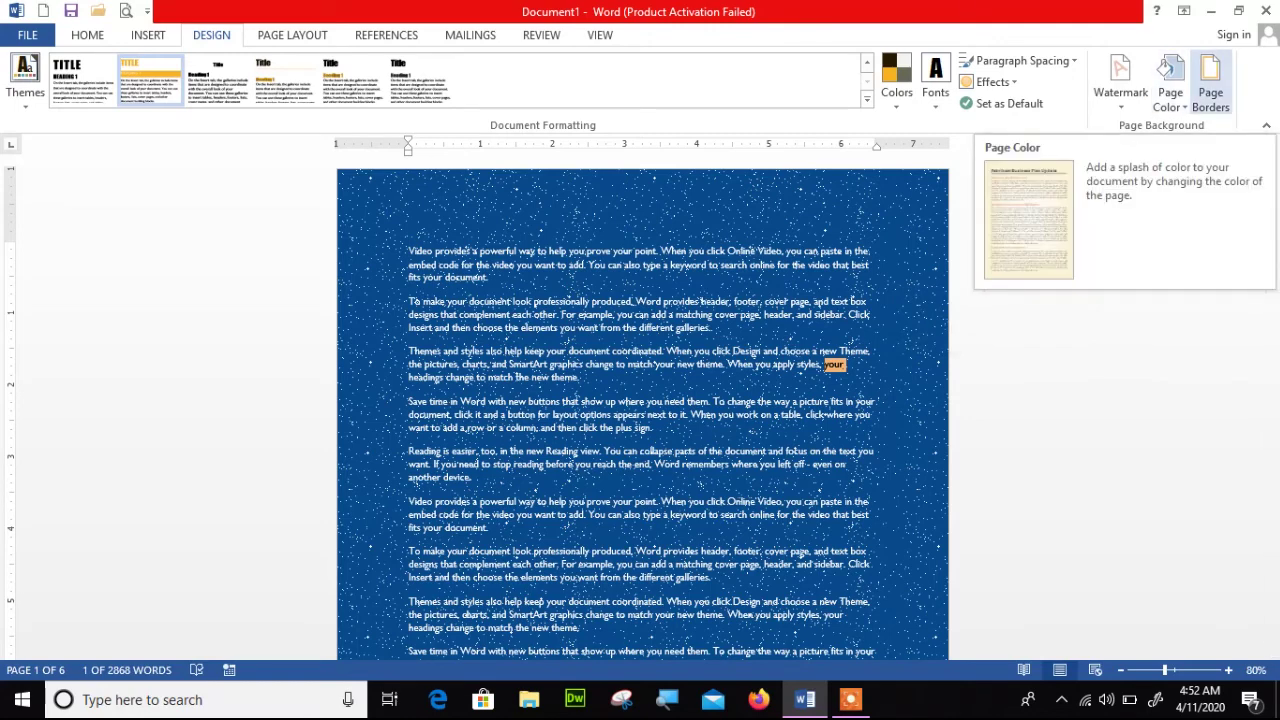
Step: Set the page colour back to plain white
click(1208, 88)
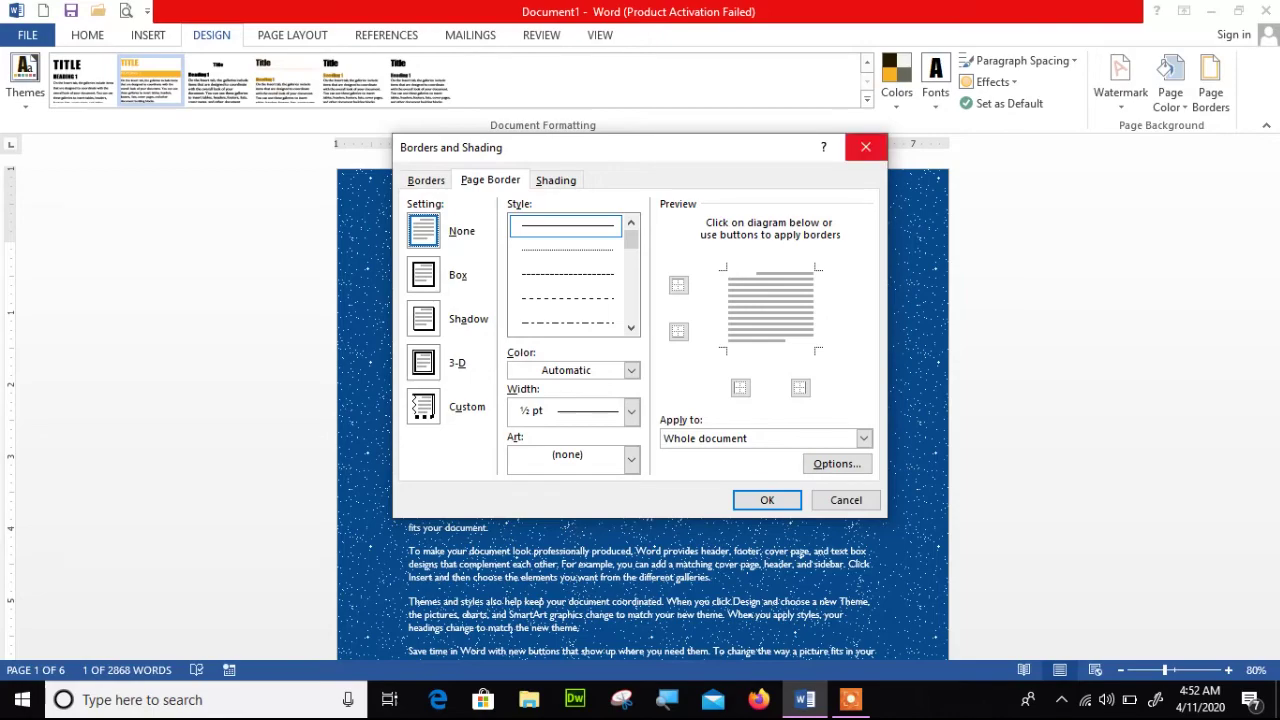
click(866, 147)
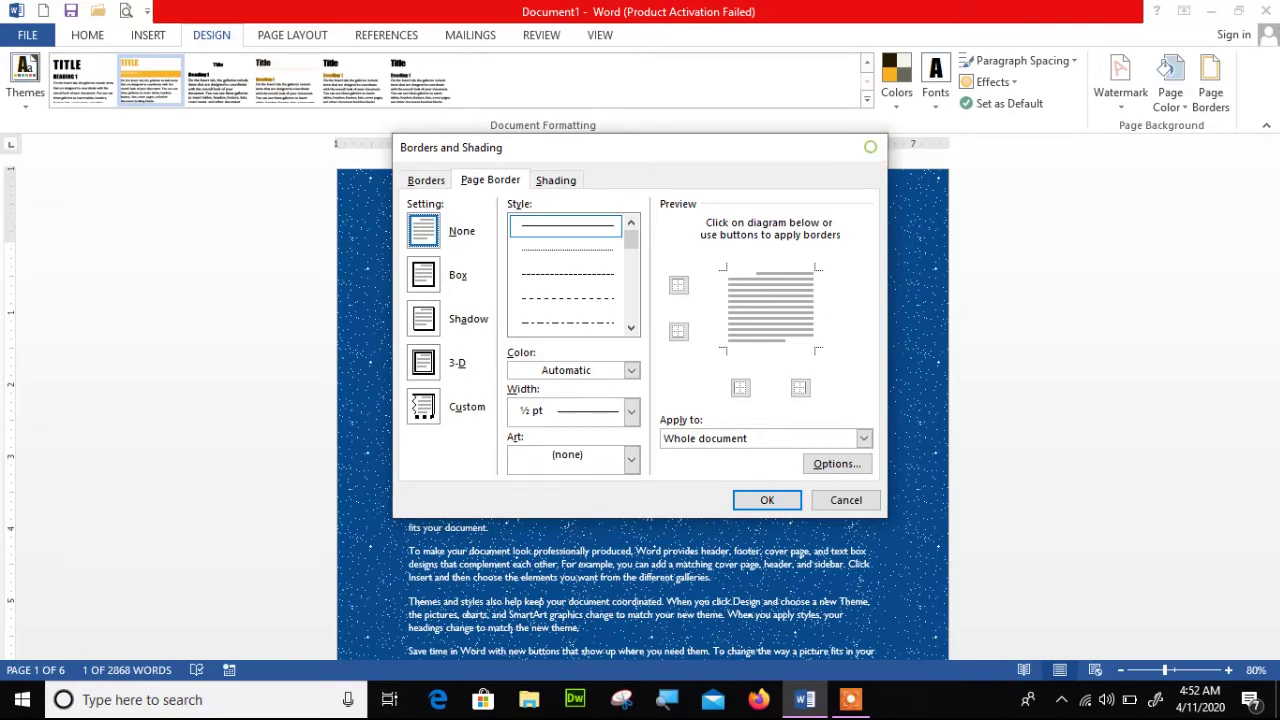
click(1170, 88)
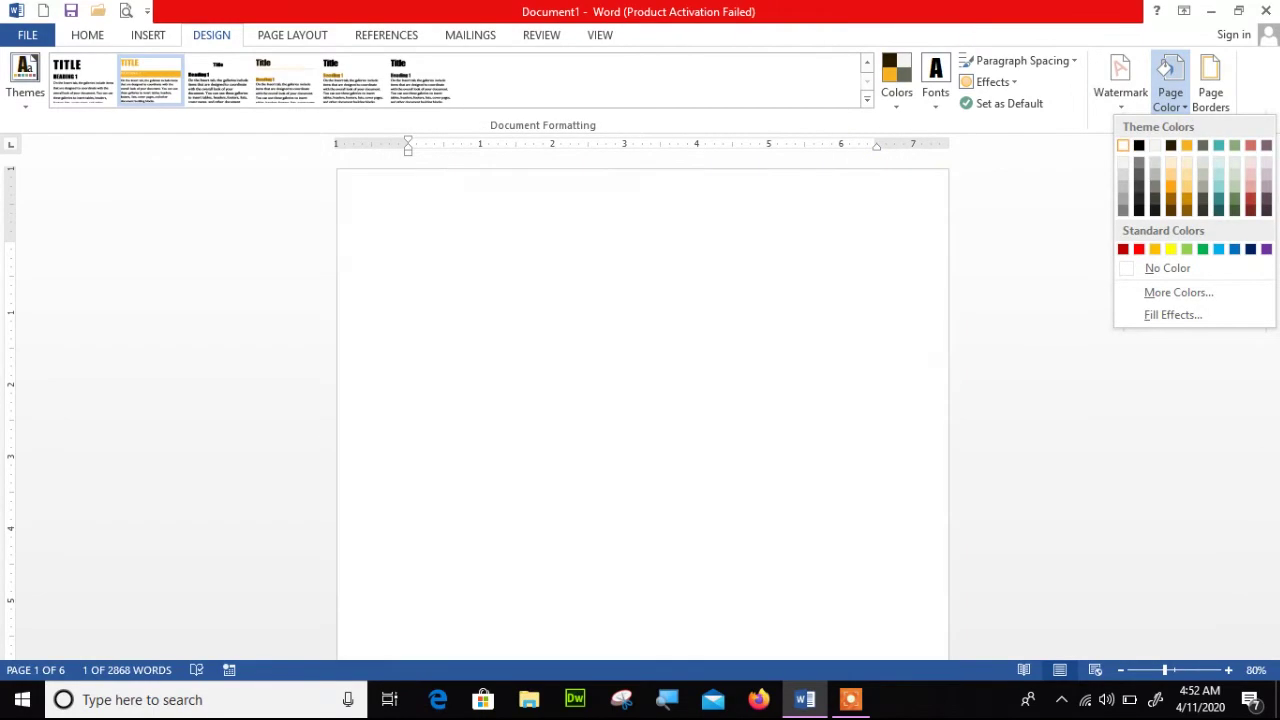
click(1123, 146)
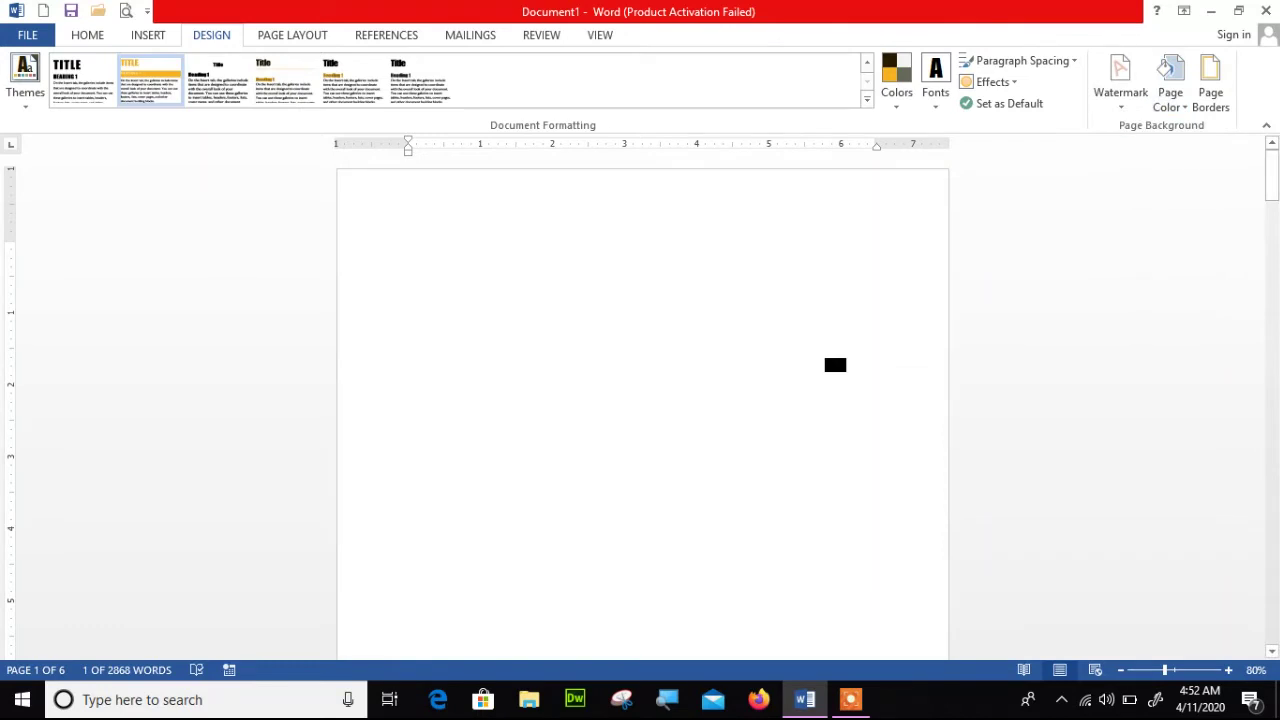
Step: Recolour all the document text black and open the Page Borders settings
key(ctrl+a)
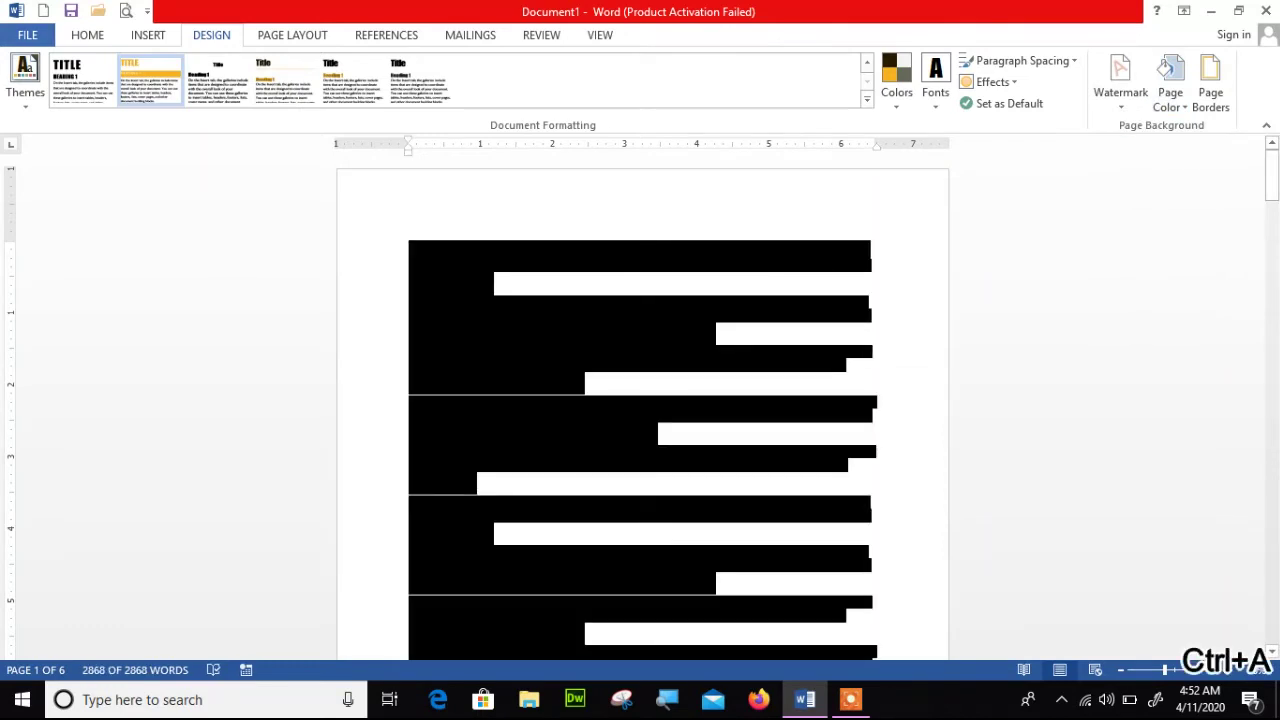
click(87, 35)
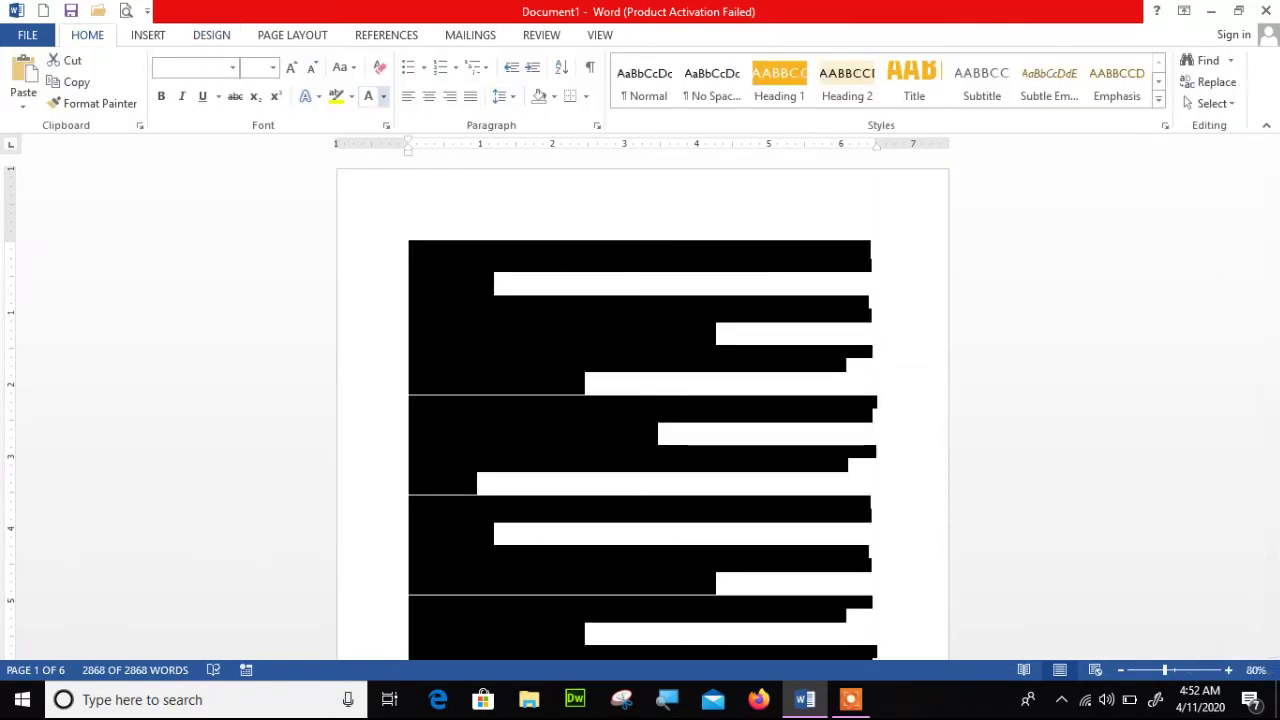
click(384, 96)
click(383, 161)
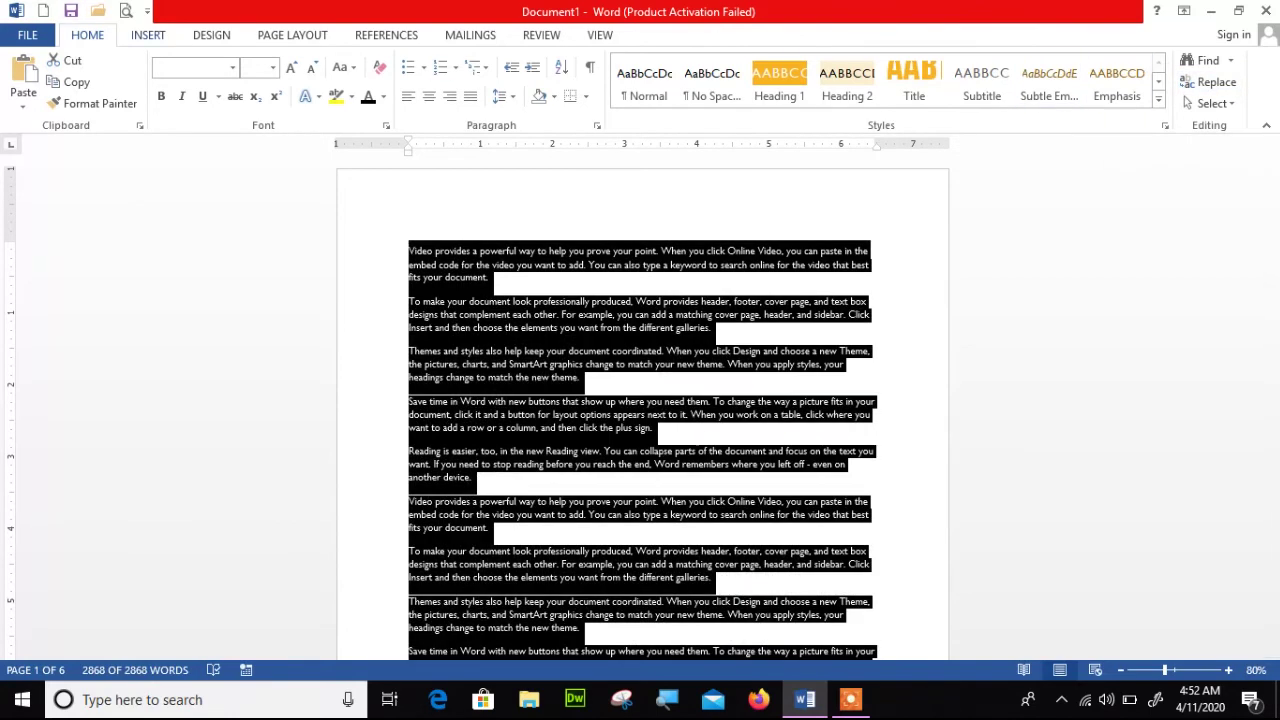
click(148, 35)
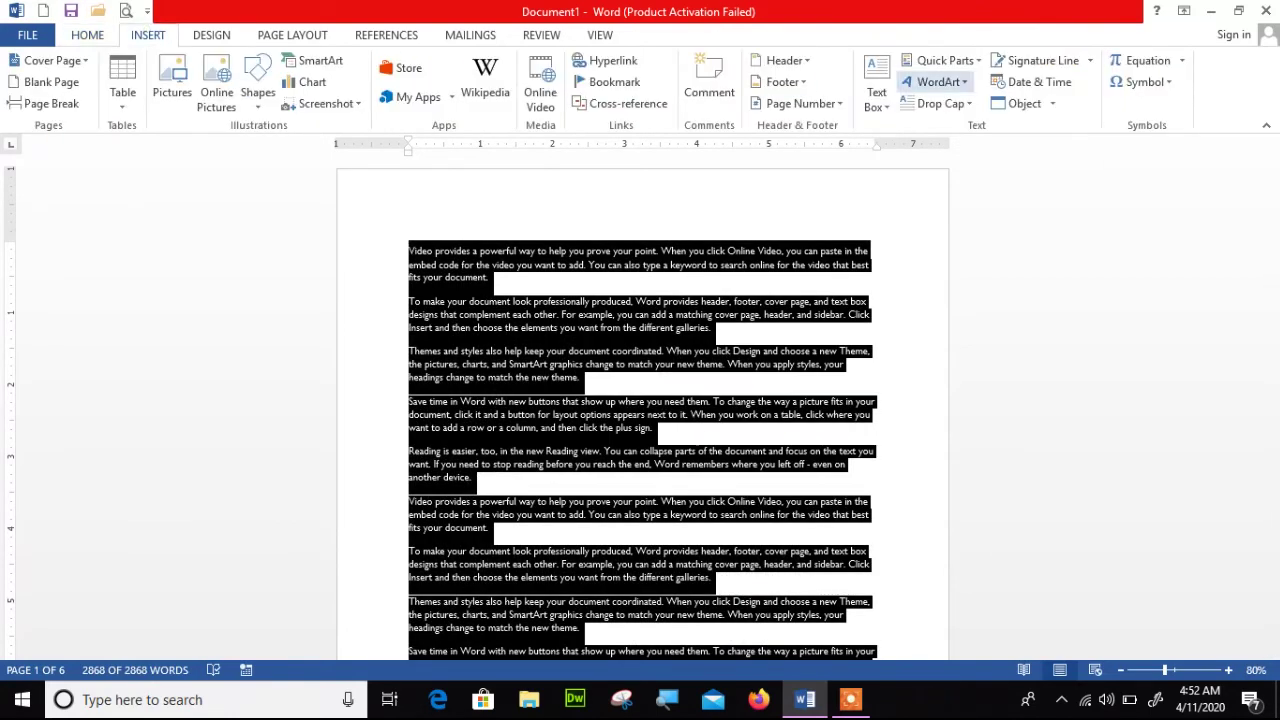
click(222, 34)
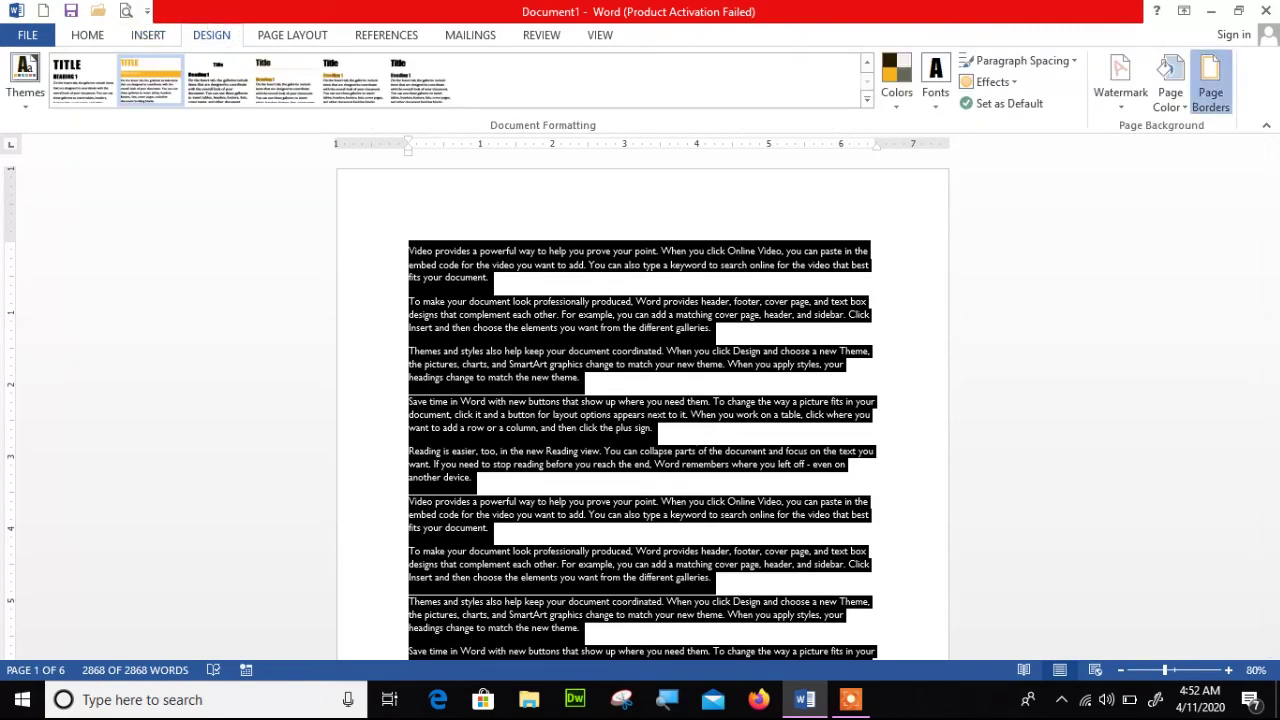
click(1211, 85)
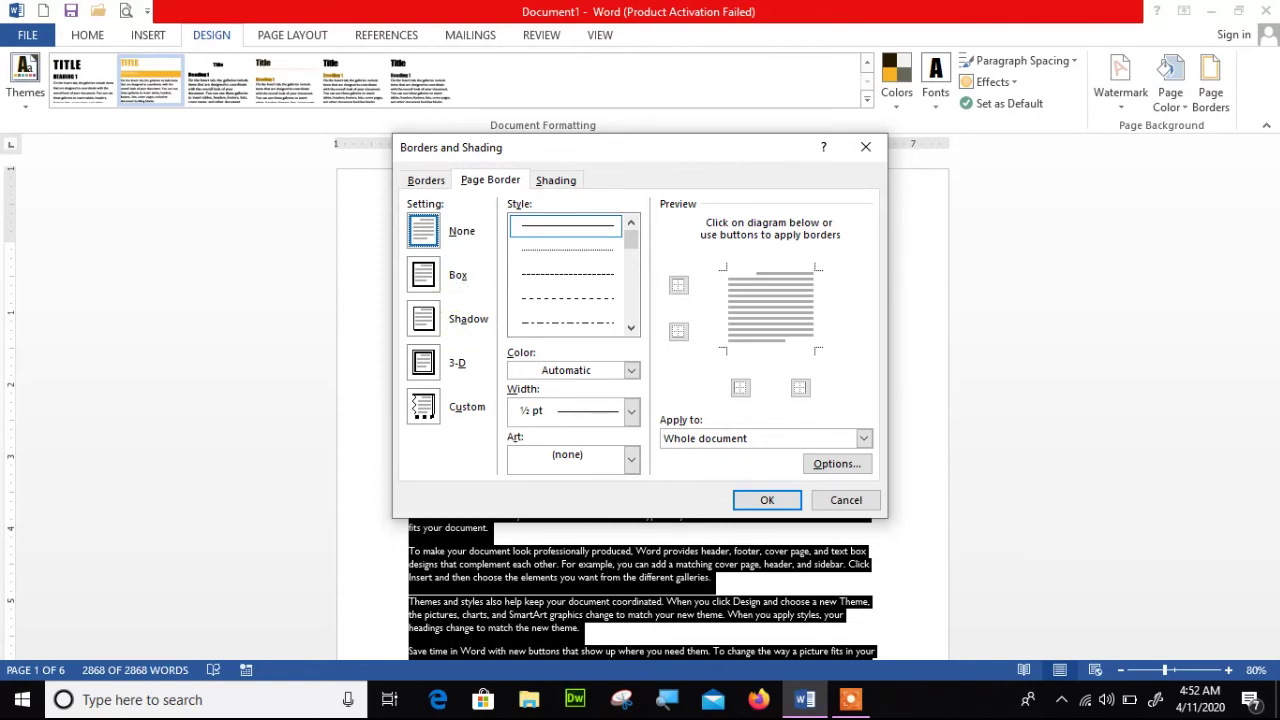
Step: Set up a teal 3 pt box page border with a thick dashed line
click(423, 274)
scroll(567, 275, down, 3)
scroll(567, 275, down, 2)
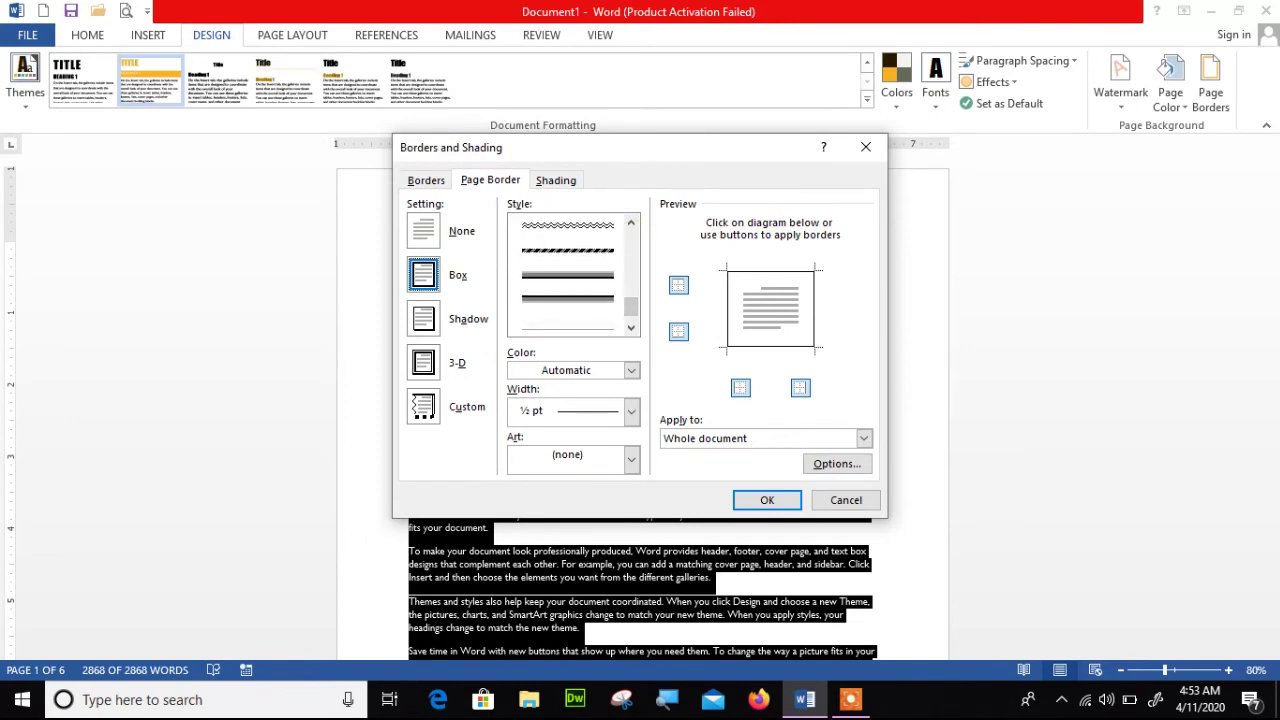
click(567, 250)
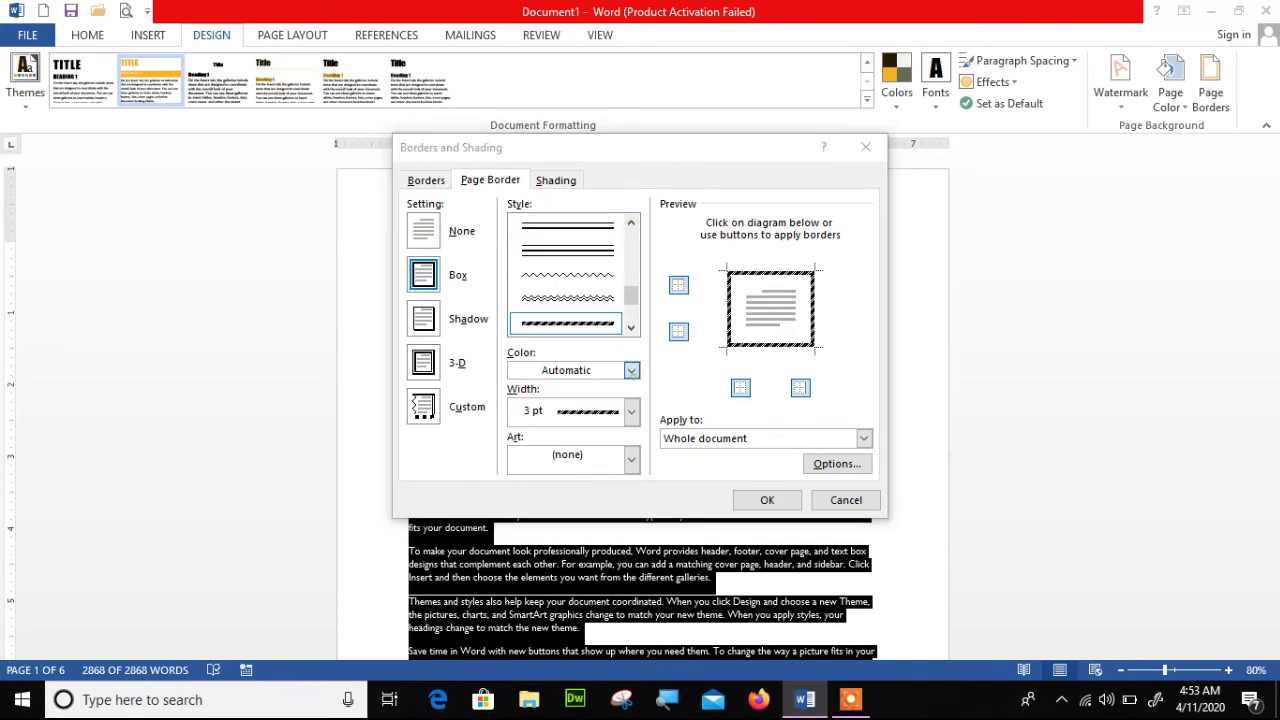
click(631, 370)
click(612, 432)
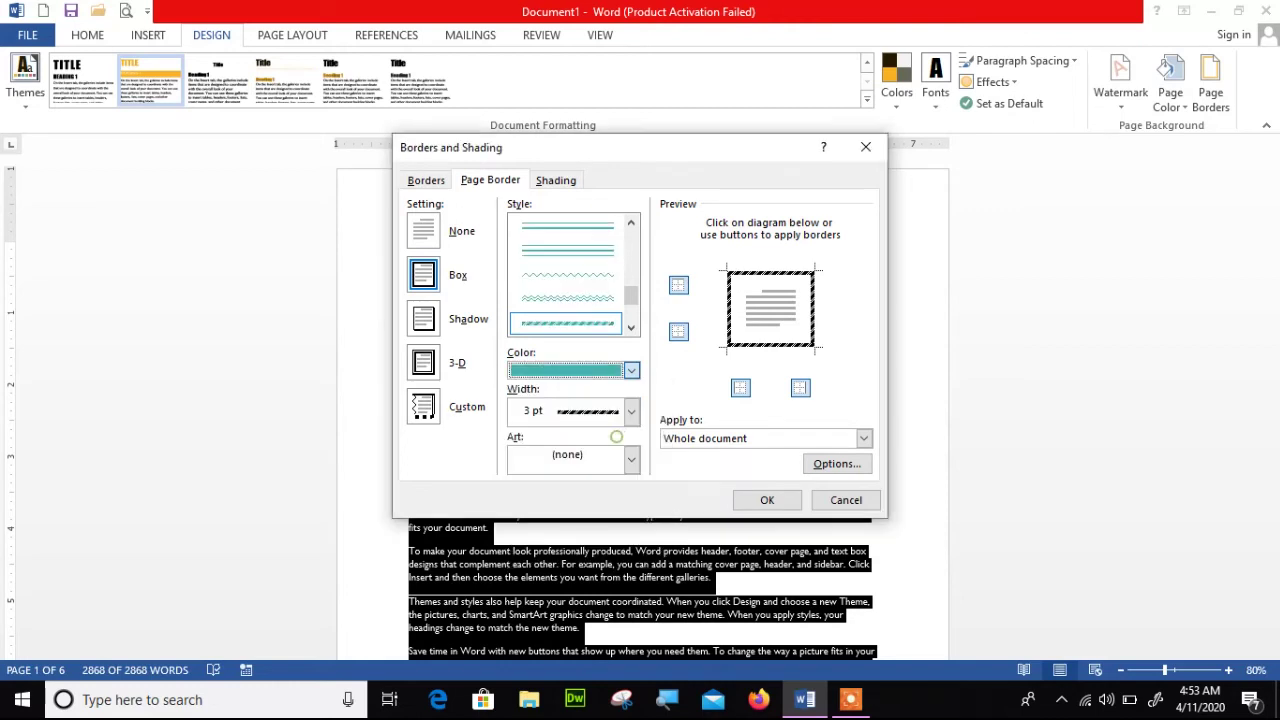
click(631, 411)
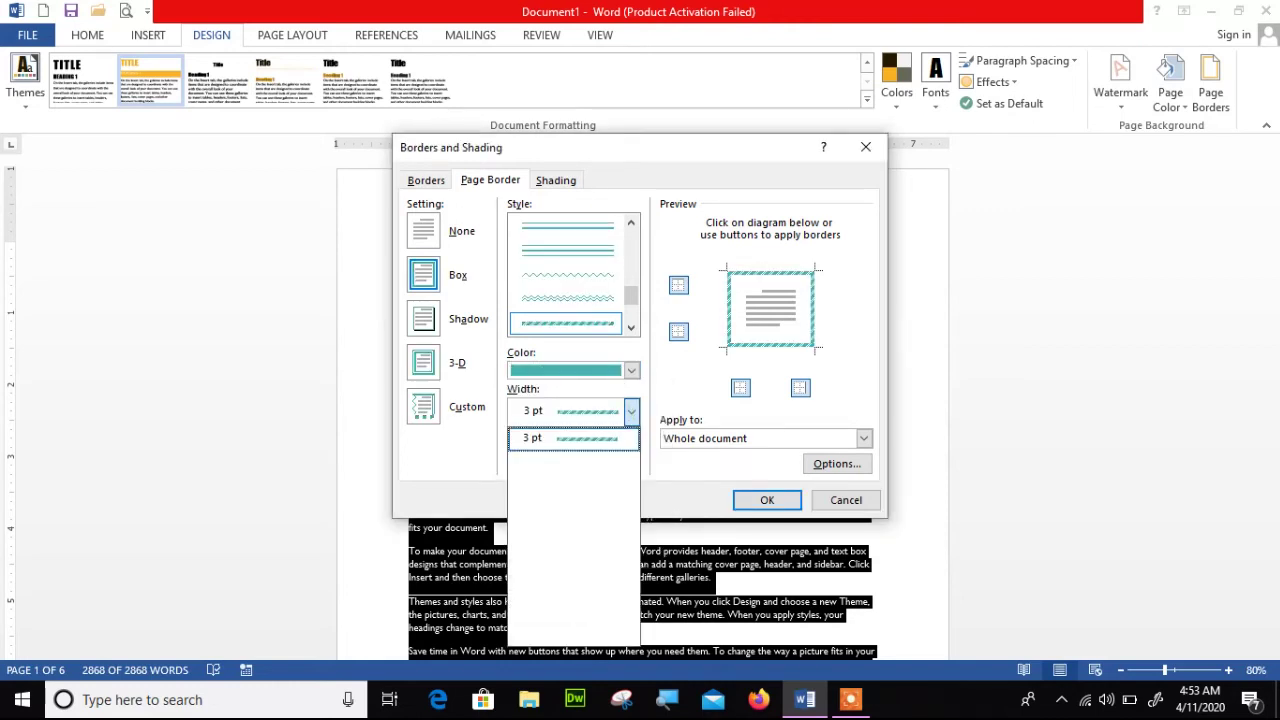
click(572, 437)
Step: Switch to a 1½ pt double-line style and apply it to the whole document
click(423, 231)
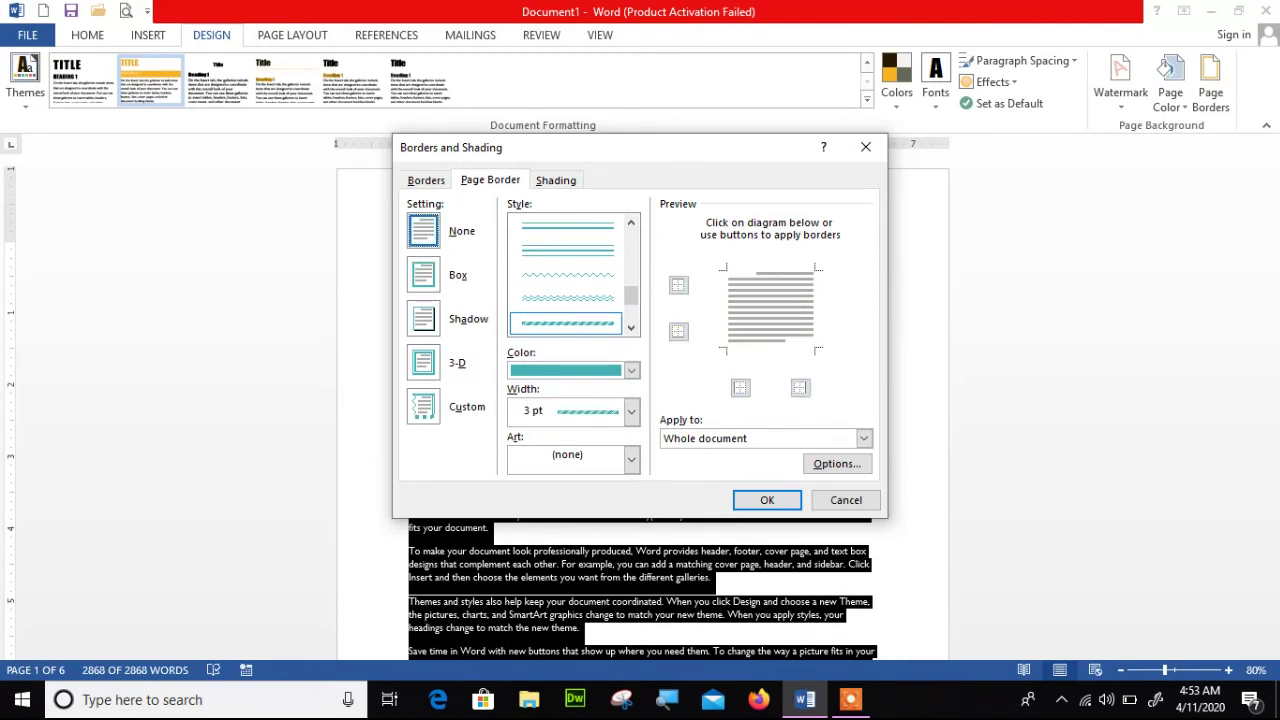
click(631, 411)
click(631, 411)
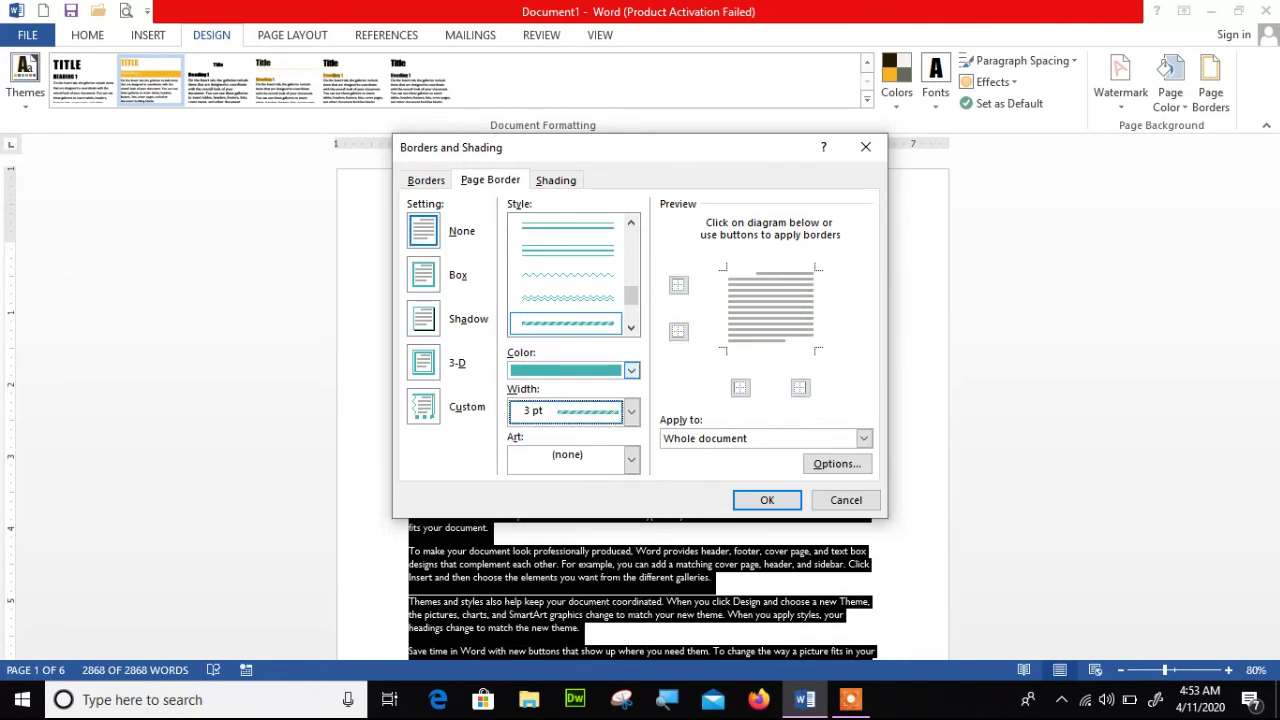
click(567, 322)
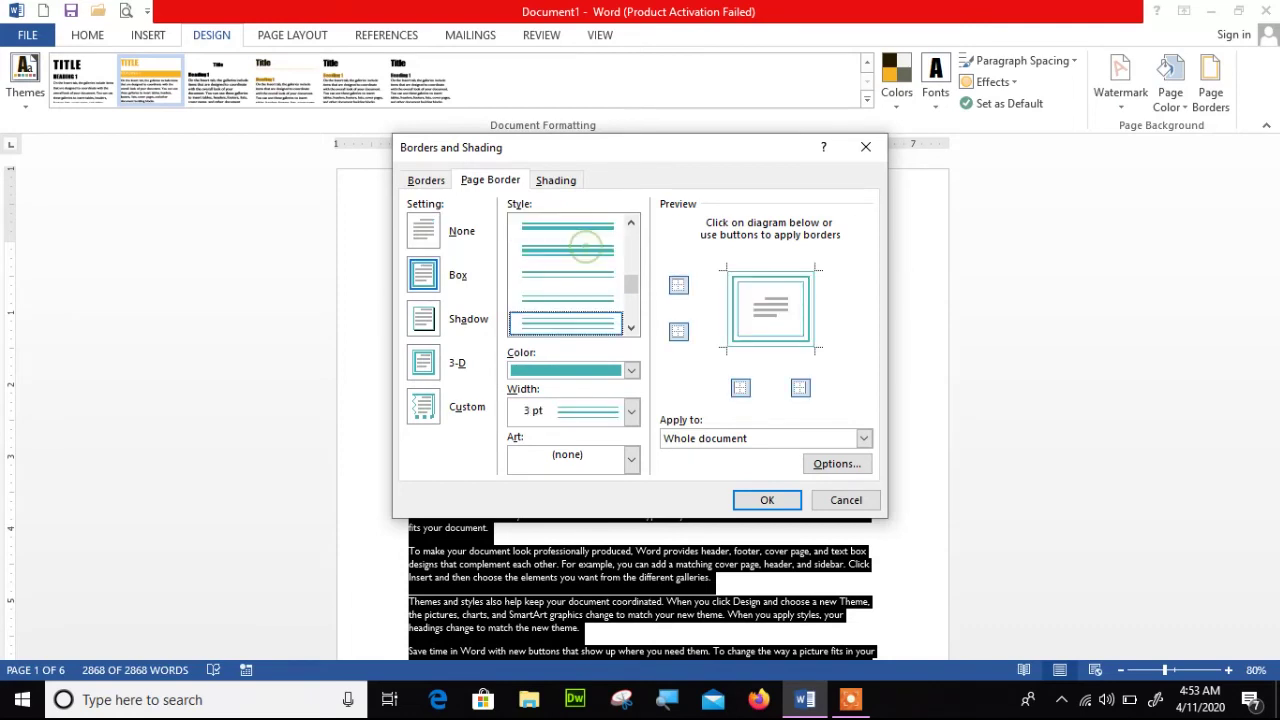
click(631, 411)
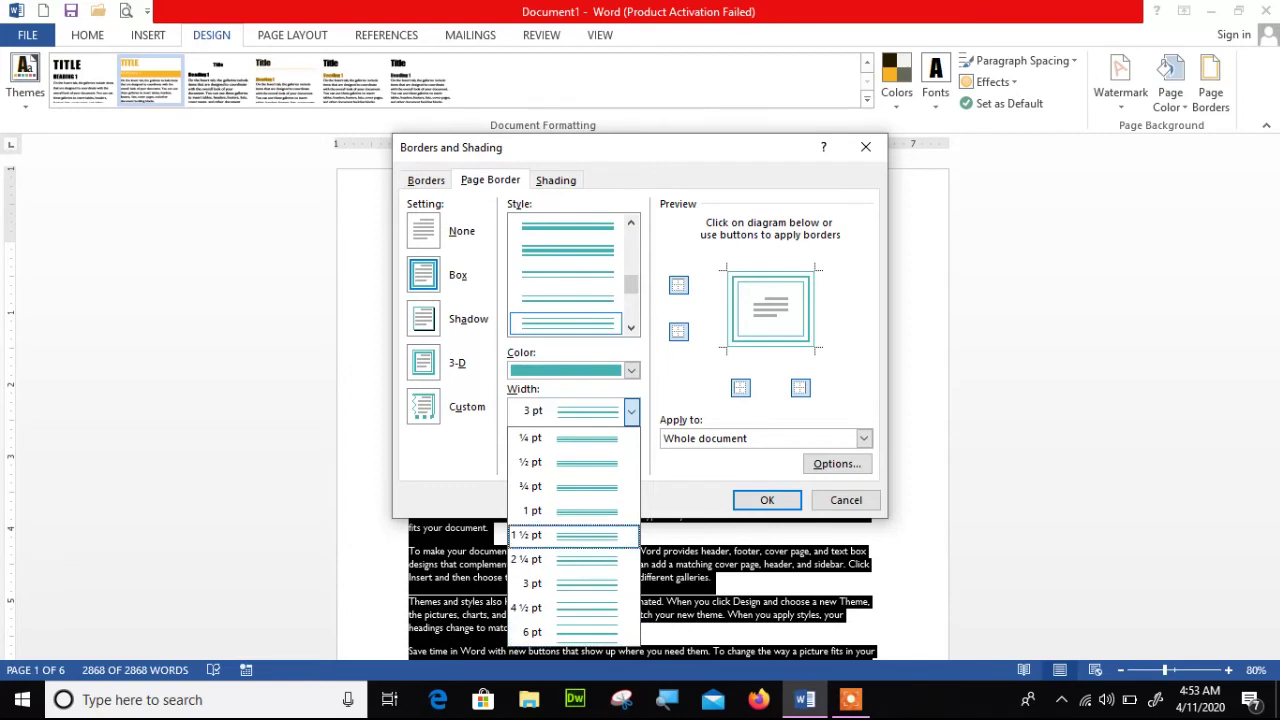
click(565, 535)
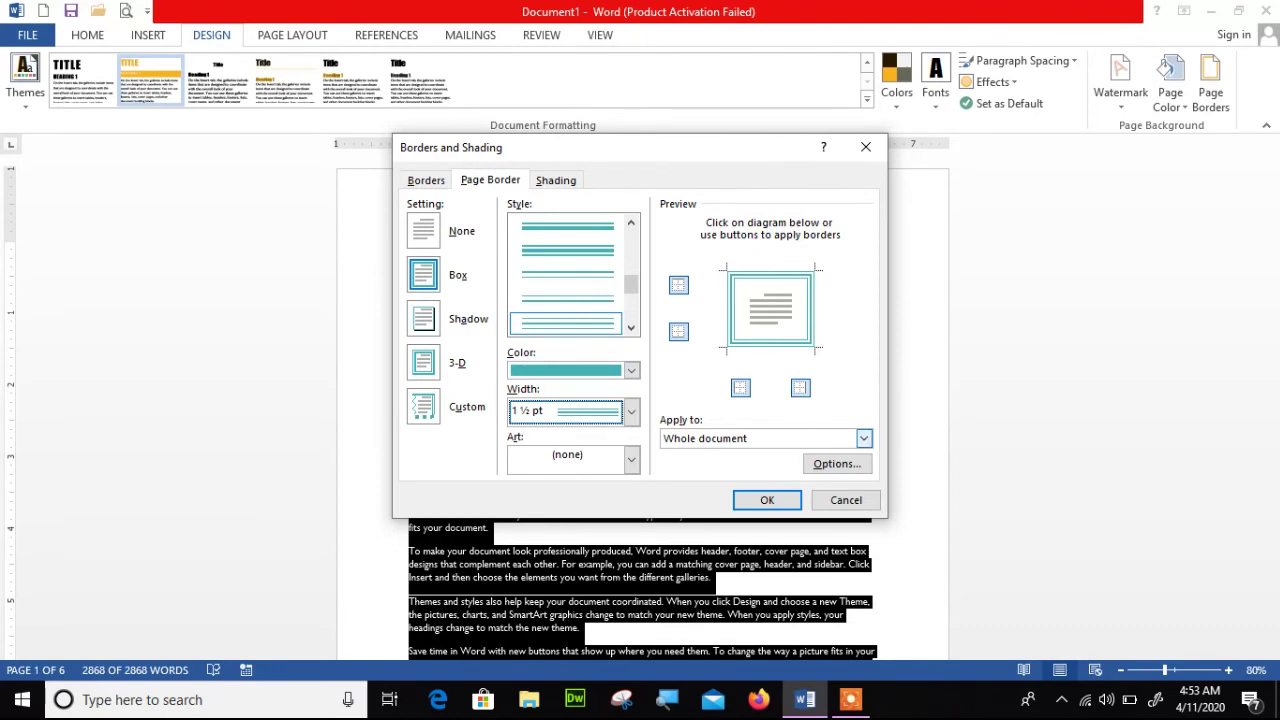
click(863, 438)
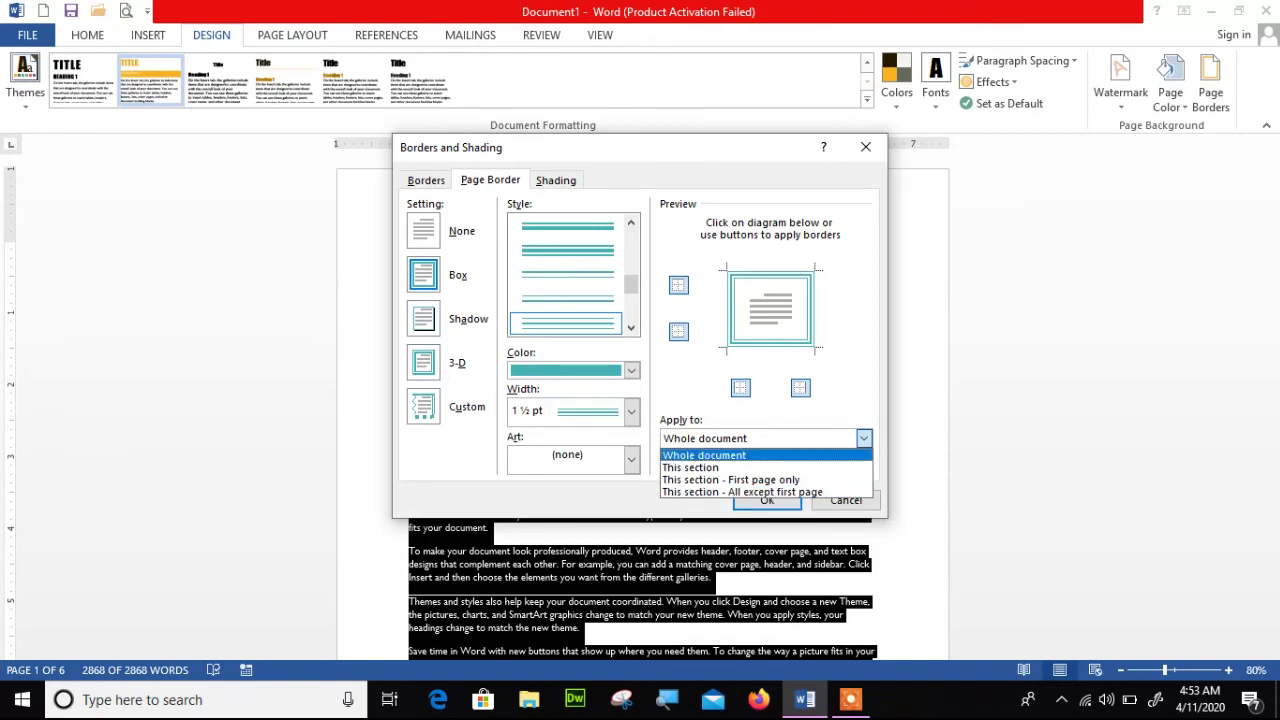
click(755, 455)
click(767, 500)
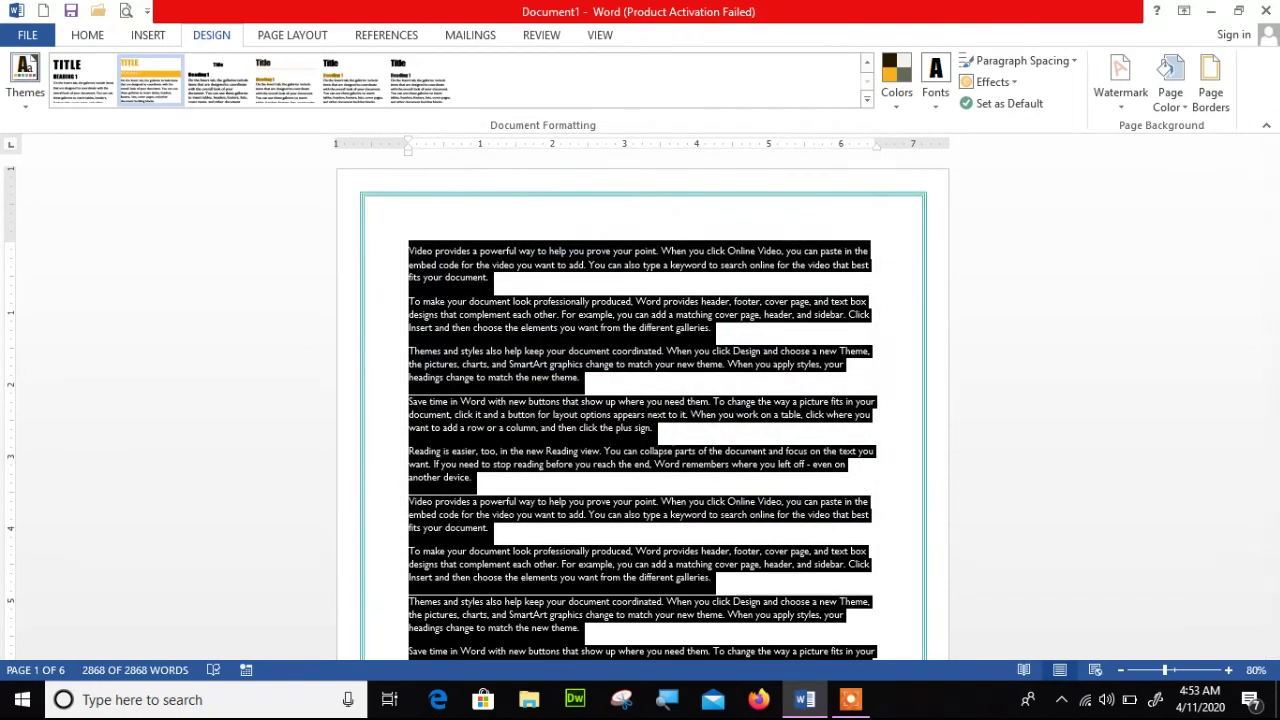
drag(1272, 180, 1272, 178)
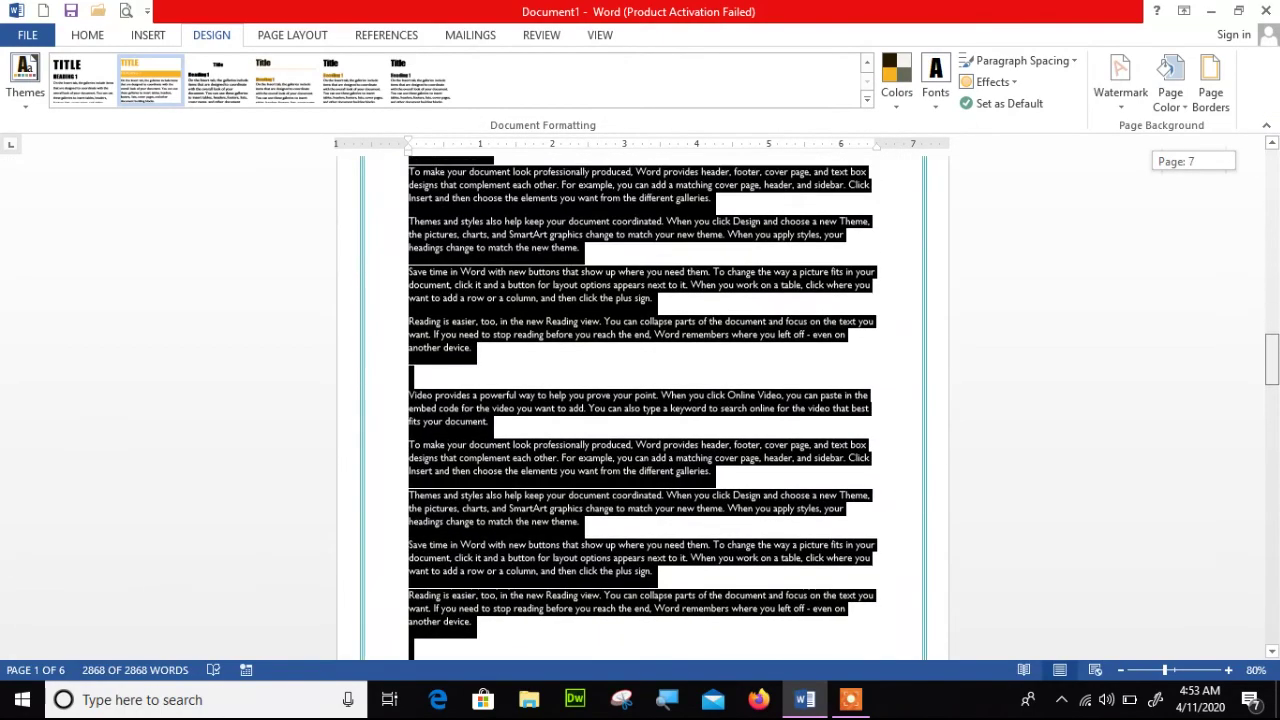
Step: Close the page border settings unchanged and deselect the document text
click(1210, 85)
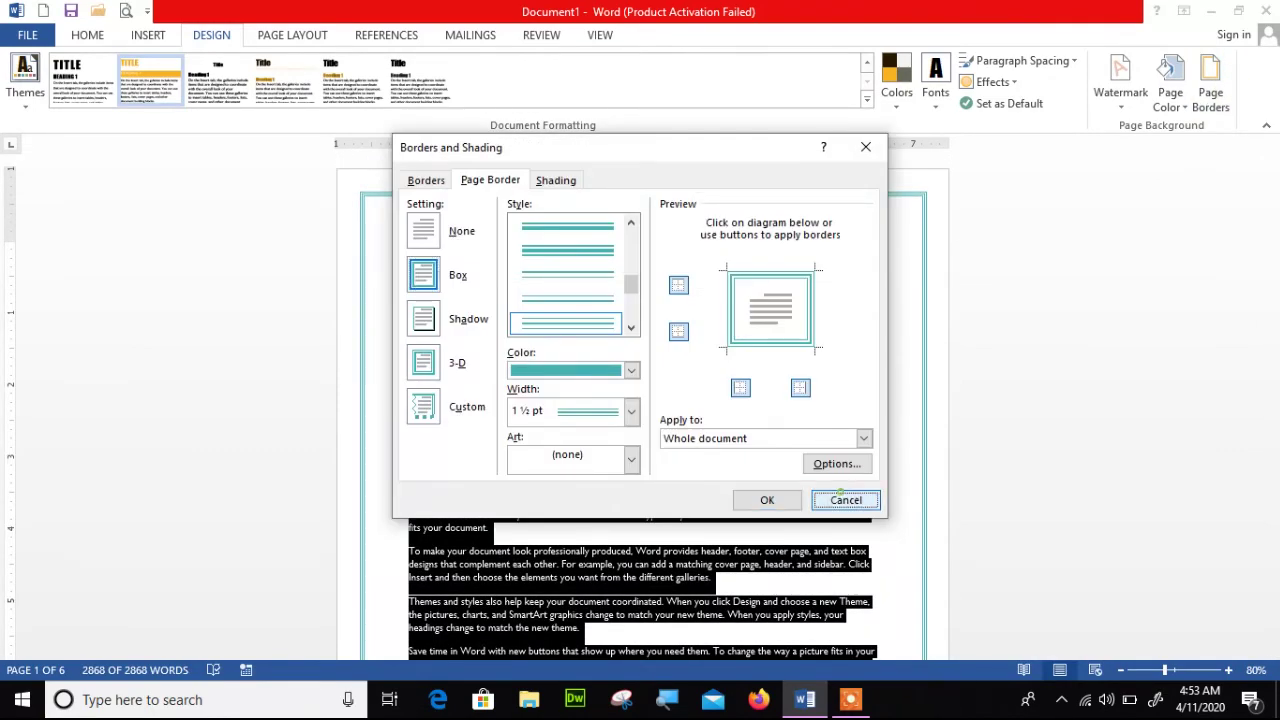
click(845, 500)
click(878, 293)
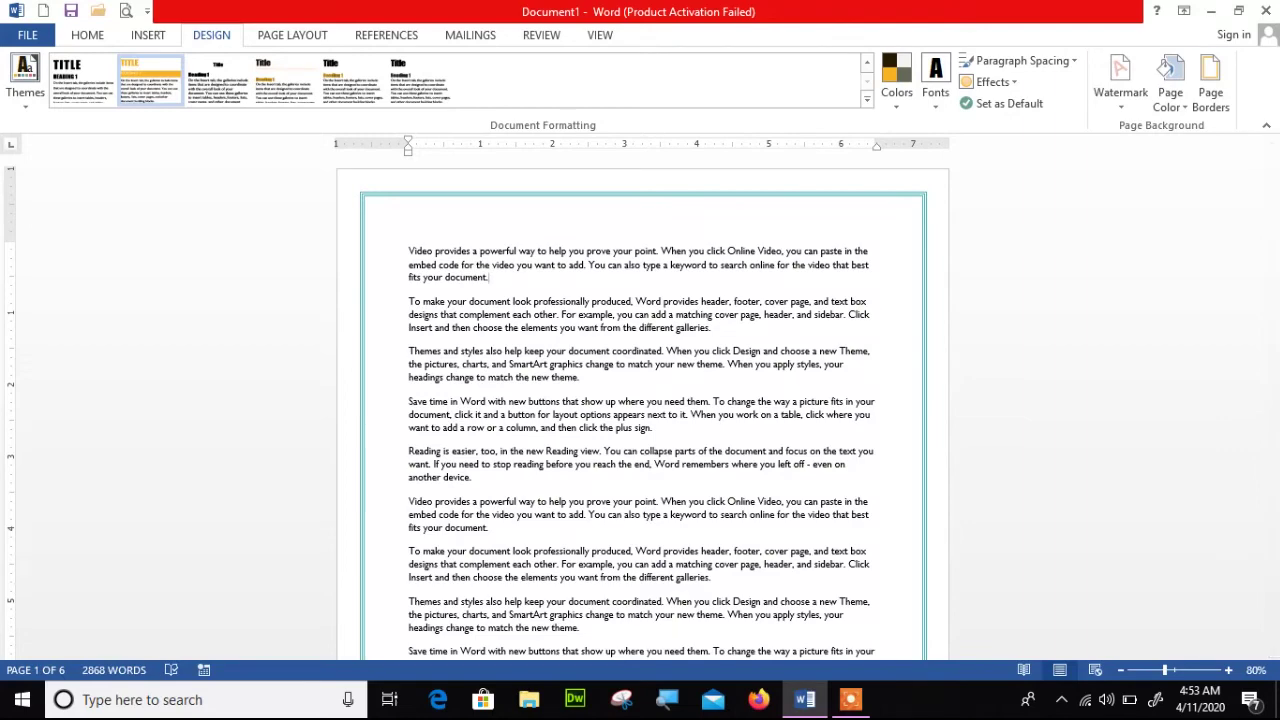
Step: Thicken the teal double-line page border to 3 pt width
click(1210, 88)
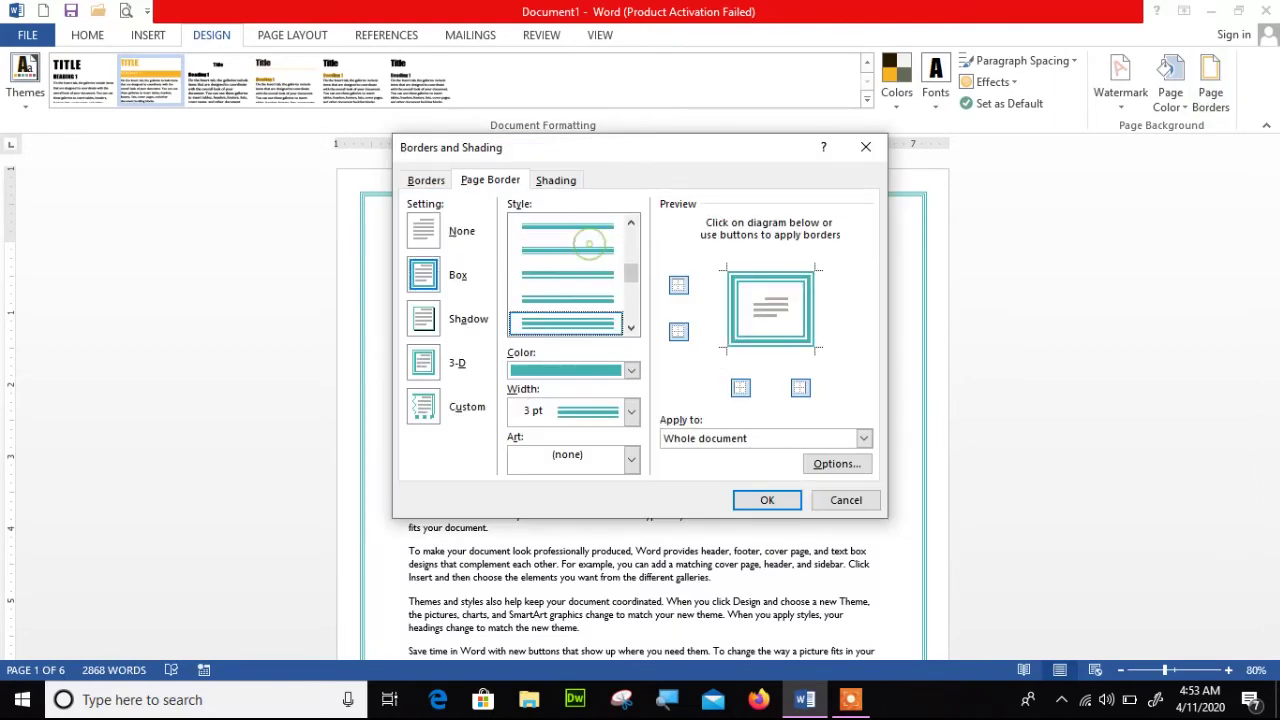
click(767, 500)
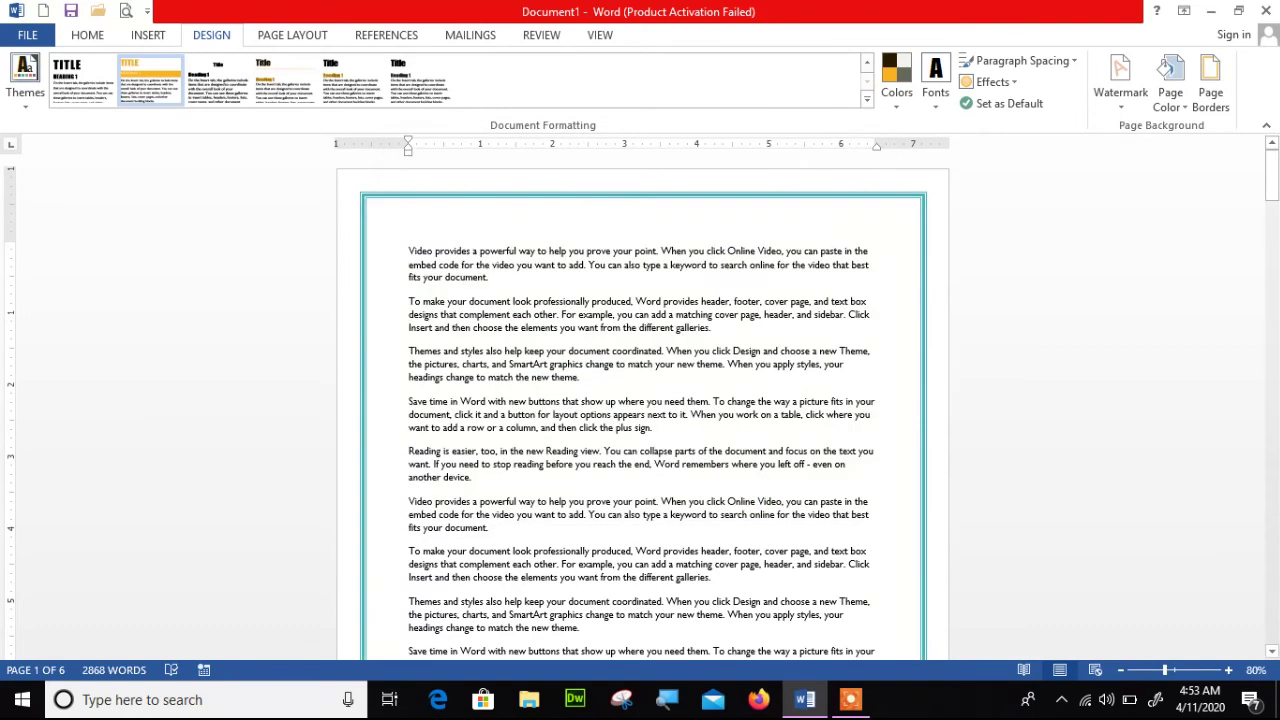
click(1210, 88)
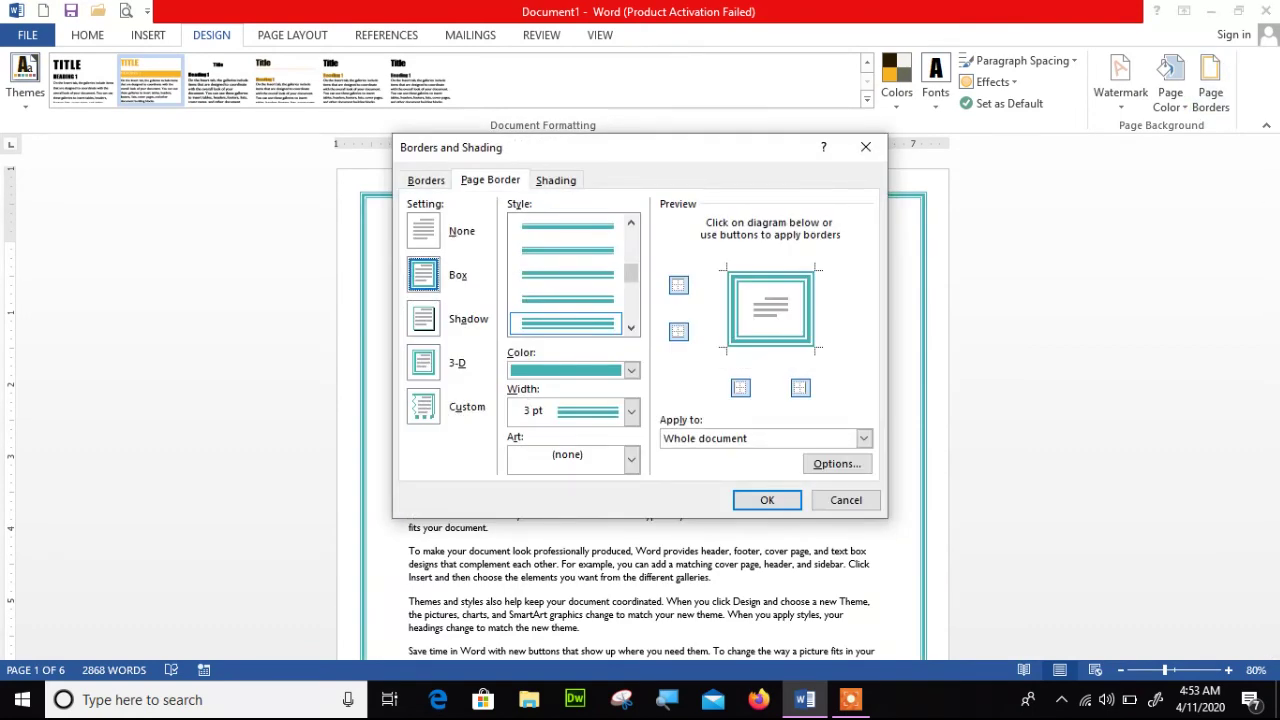
Step: Remove the top and bottom edges, leaving only left and right border lines
click(678, 285)
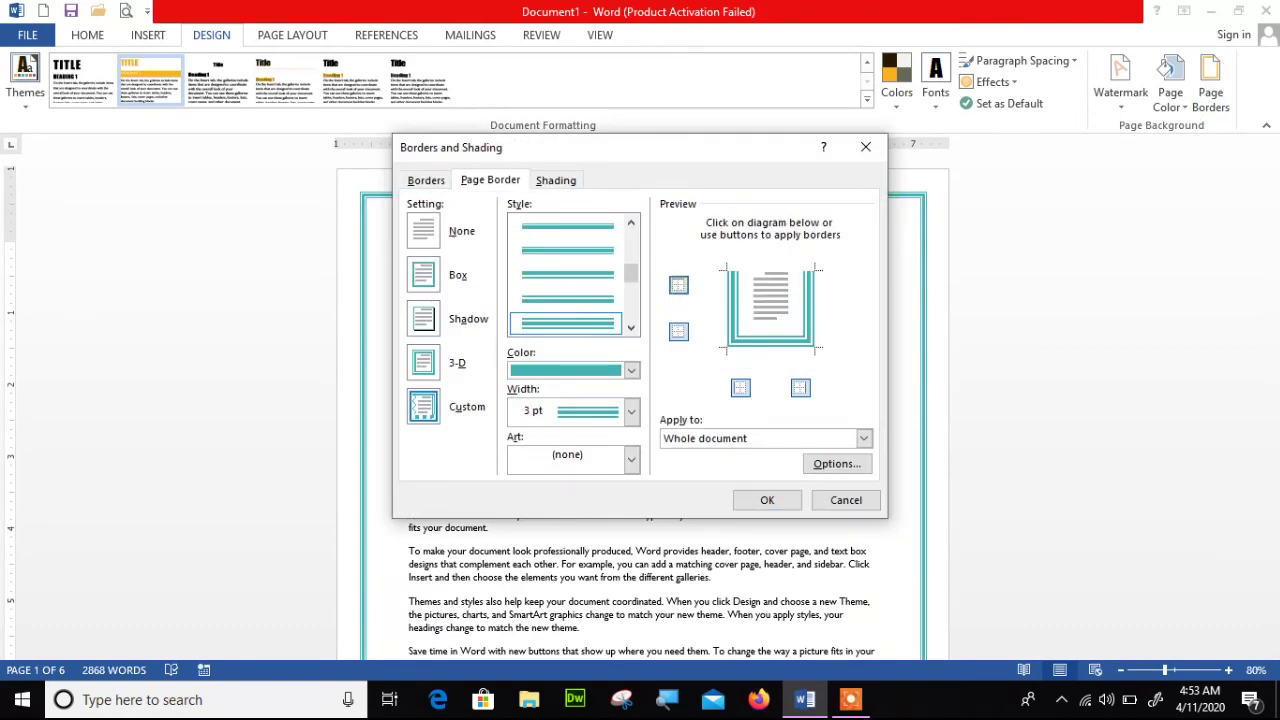
click(678, 331)
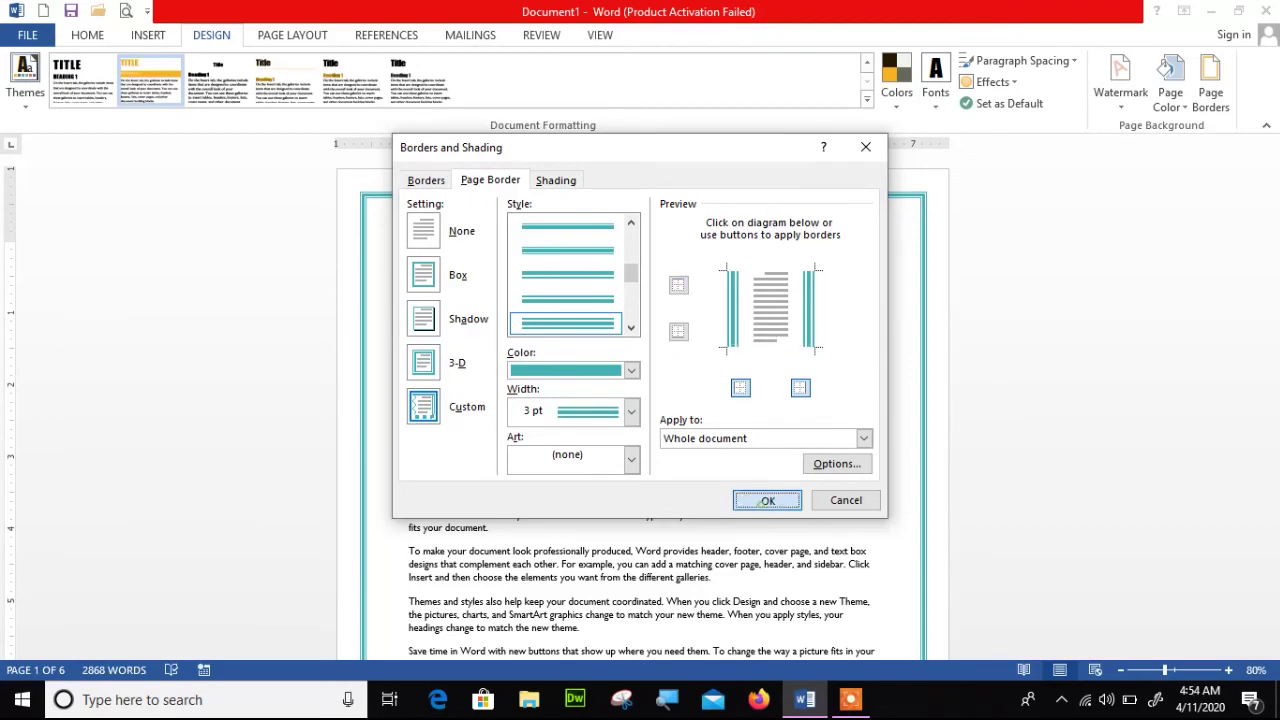
key(Return)
drag(1272, 180, 1272, 440)
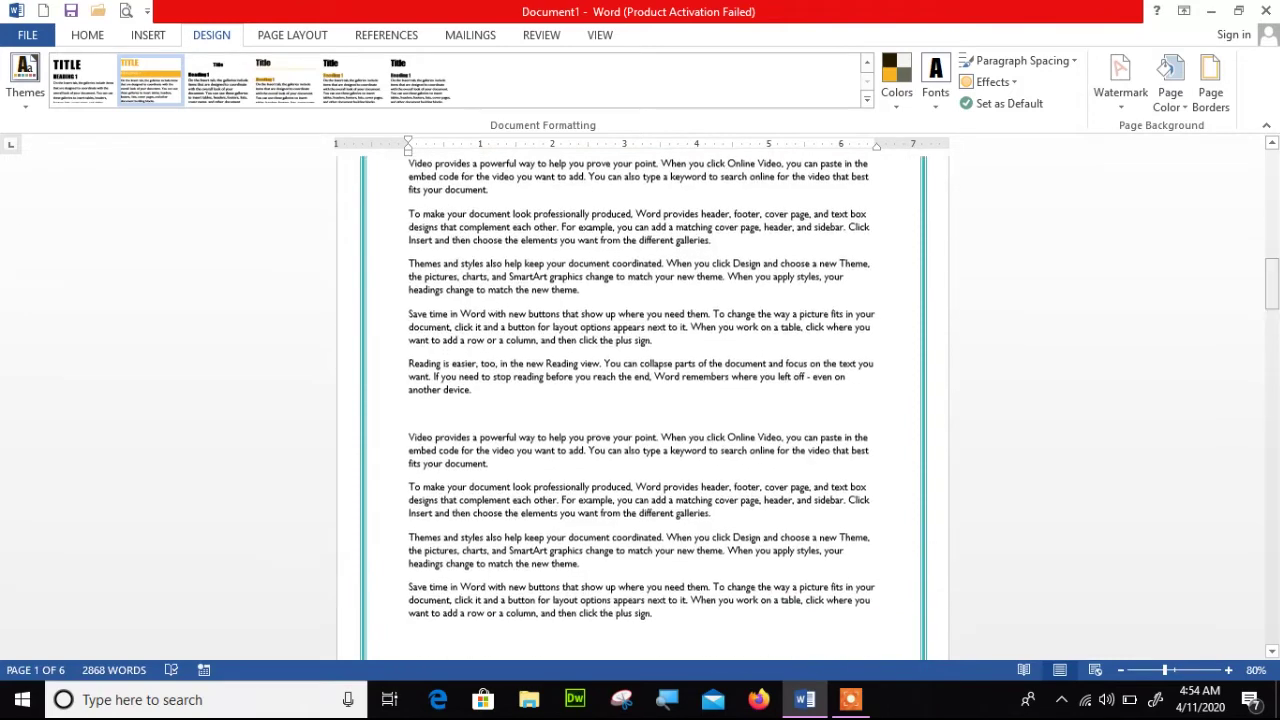
Step: Restore the top and bottom edges and drop the left and right lines
click(1210, 82)
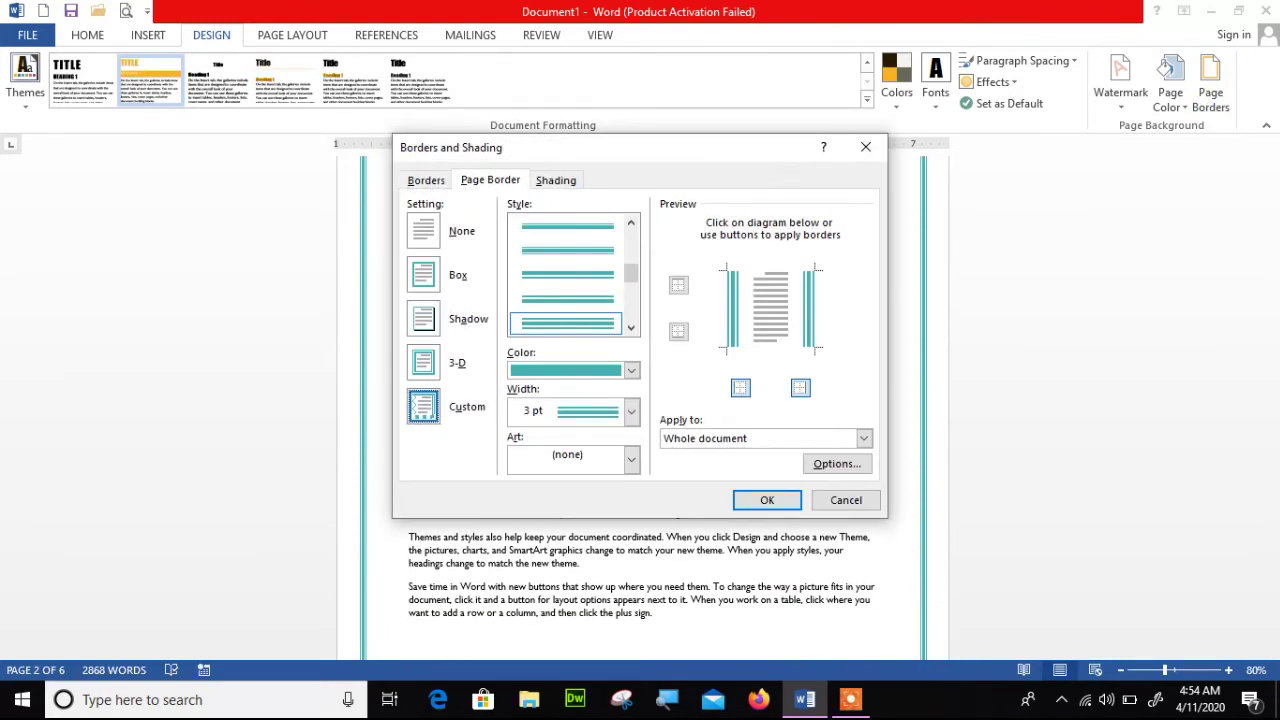
click(679, 285)
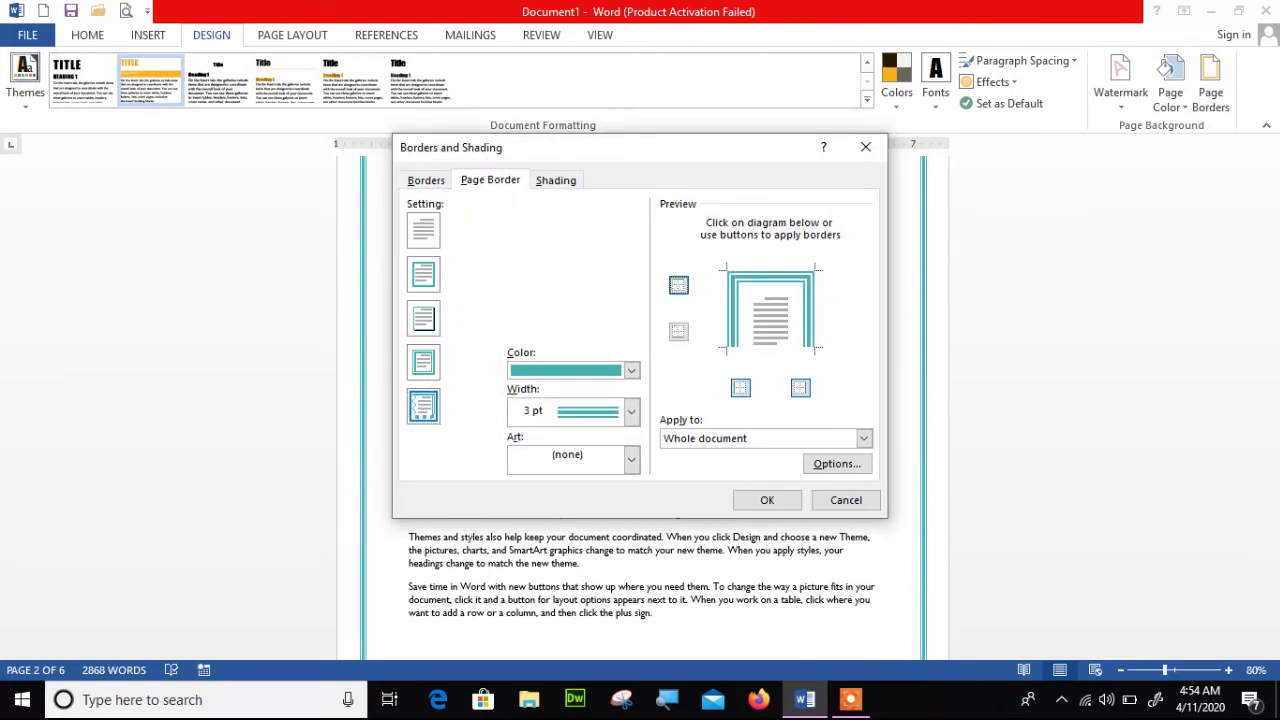
click(679, 331)
click(740, 387)
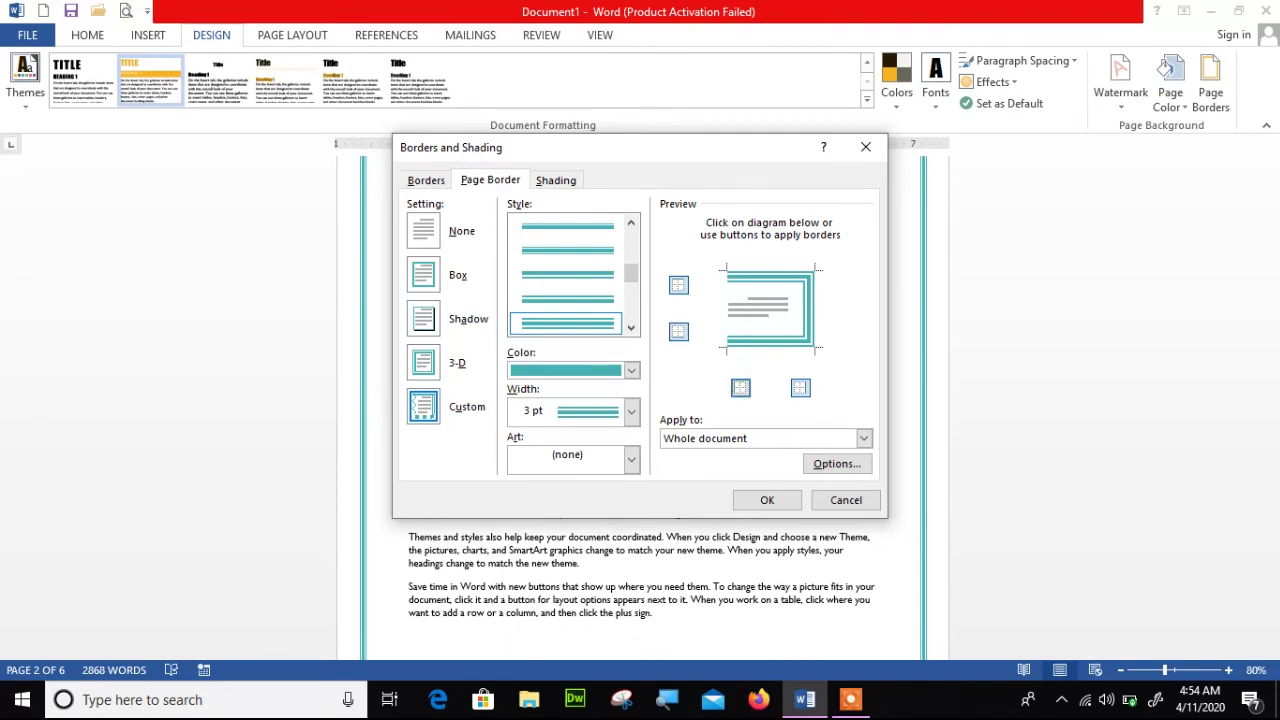
click(800, 388)
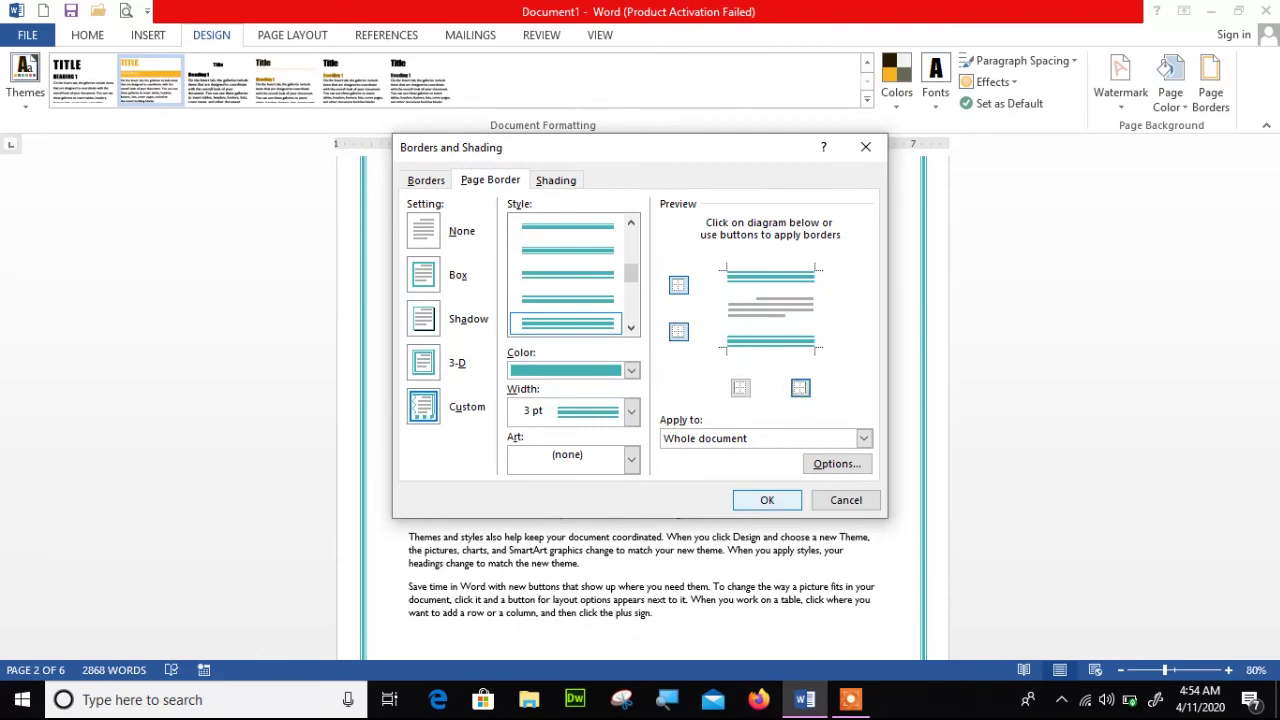
click(767, 500)
drag(1271, 186, 1271, 335)
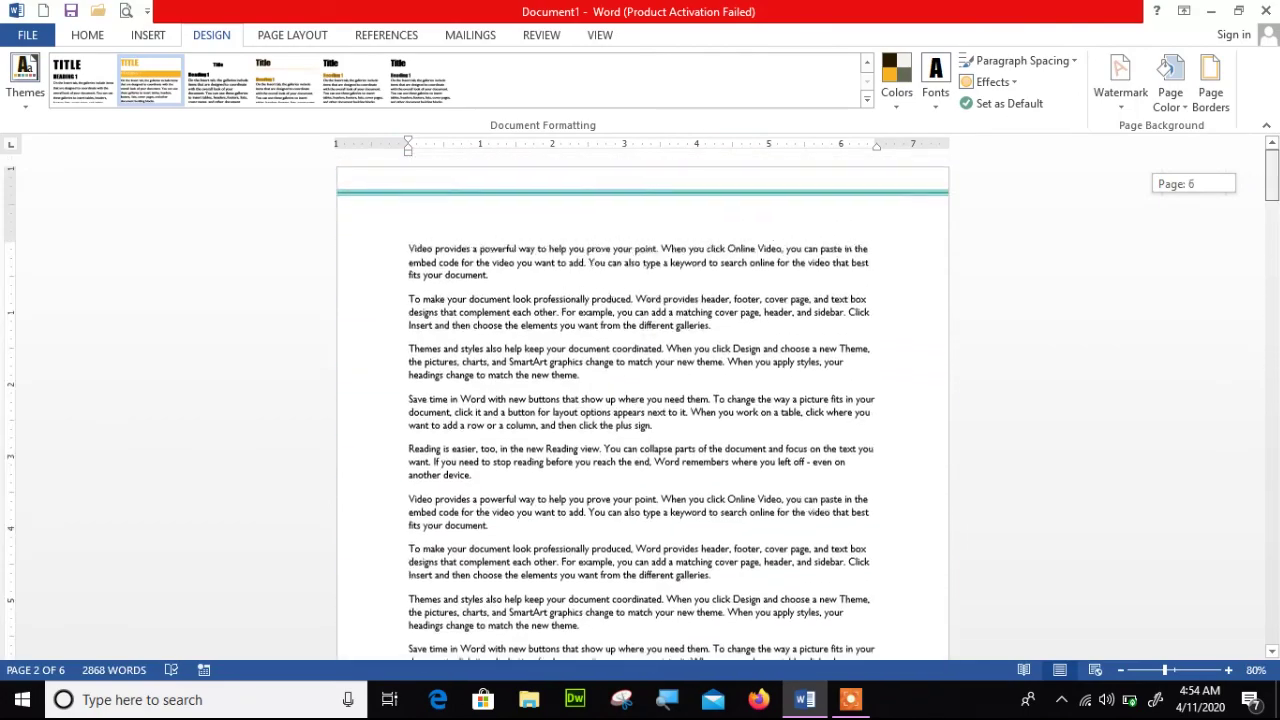
drag(1271, 335, 1271, 338)
click(1210, 78)
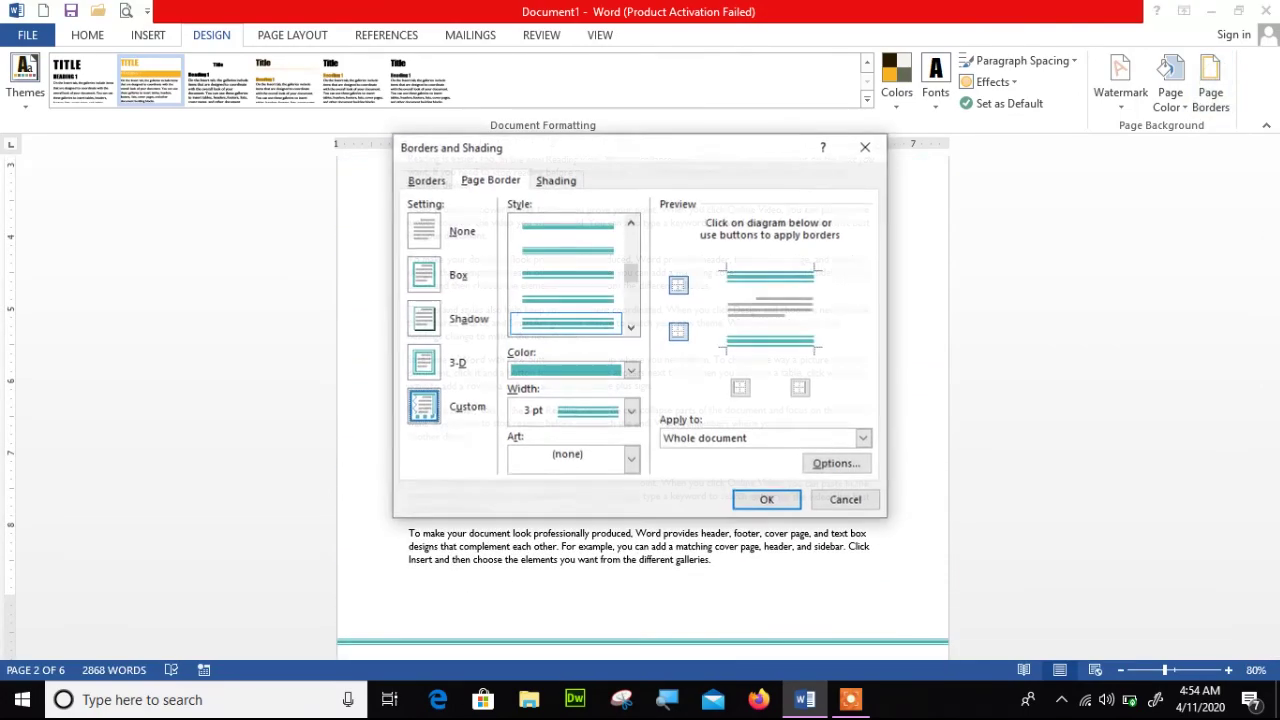
Step: Apply the red apple art page border
click(631, 457)
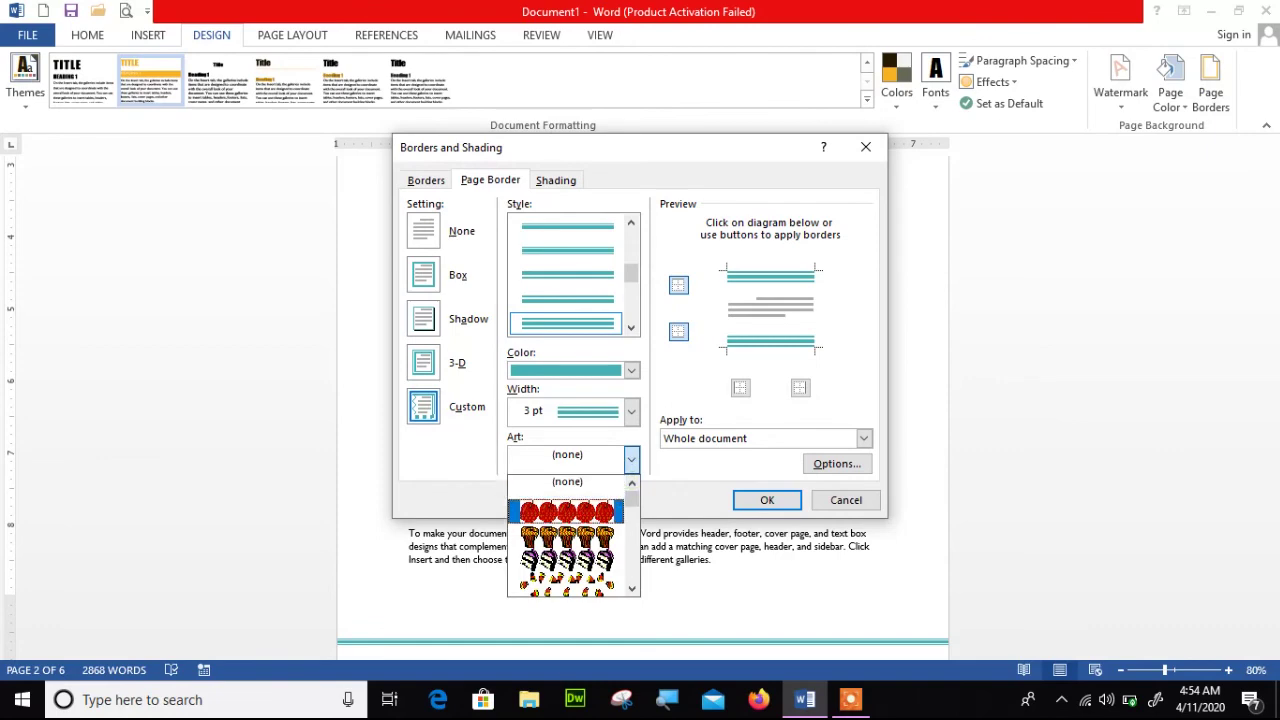
click(567, 512)
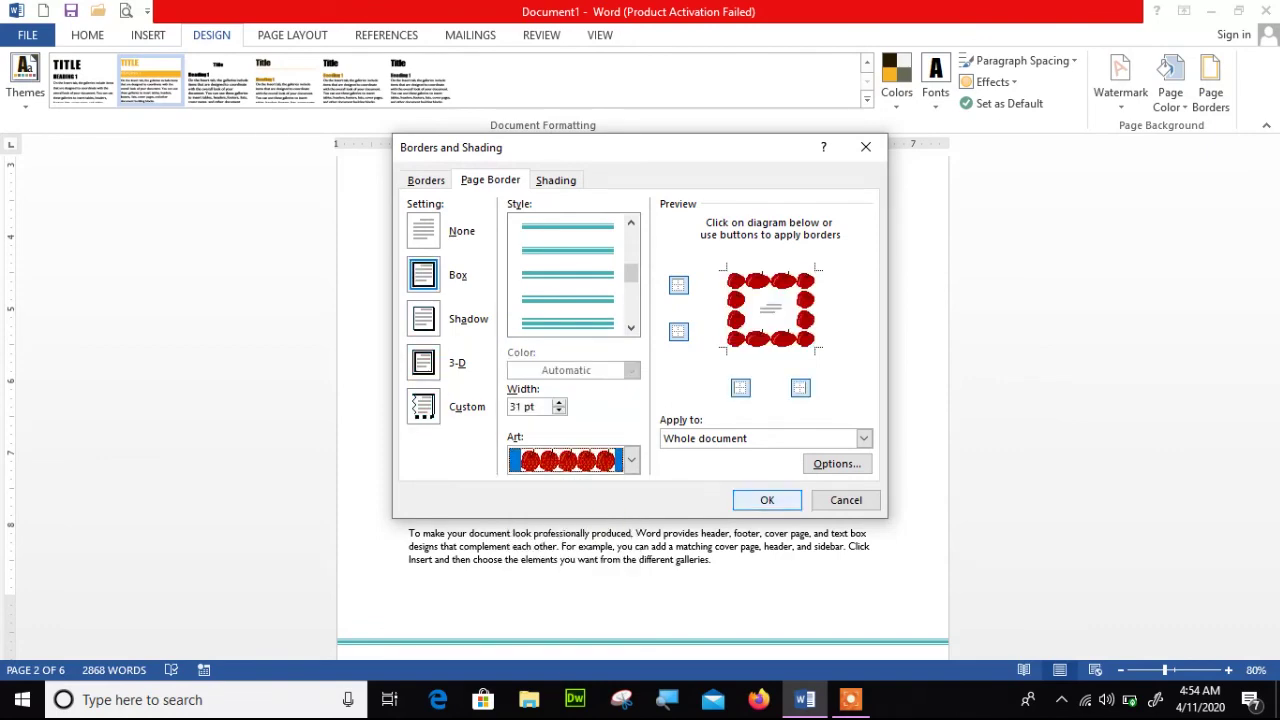
click(767, 500)
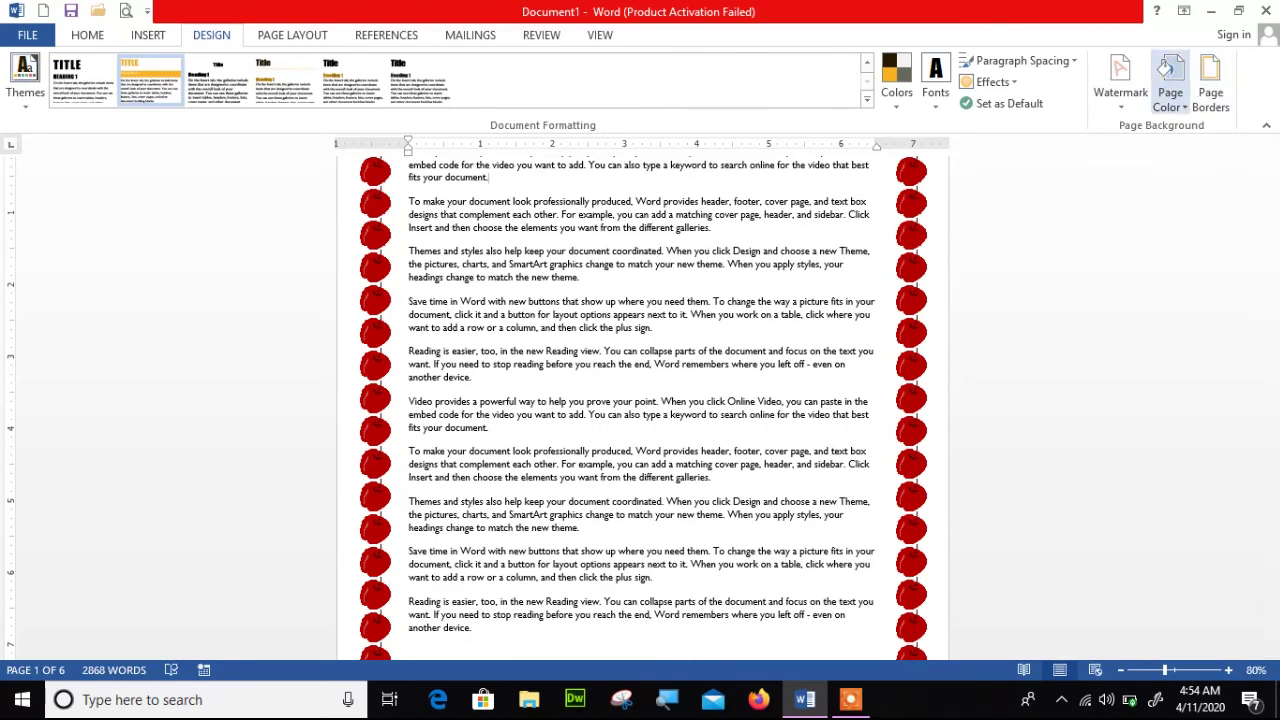
Step: Replace the apples with the orange muffin art page border
click(1210, 85)
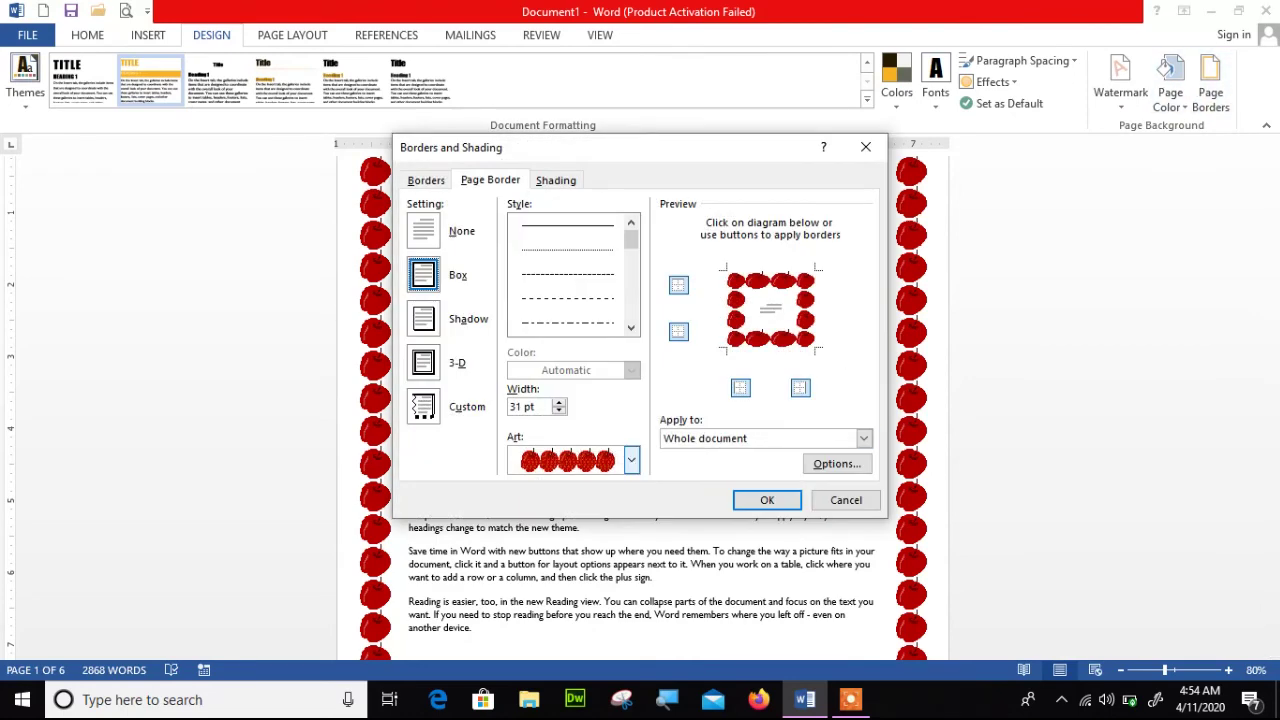
click(631, 459)
click(600, 536)
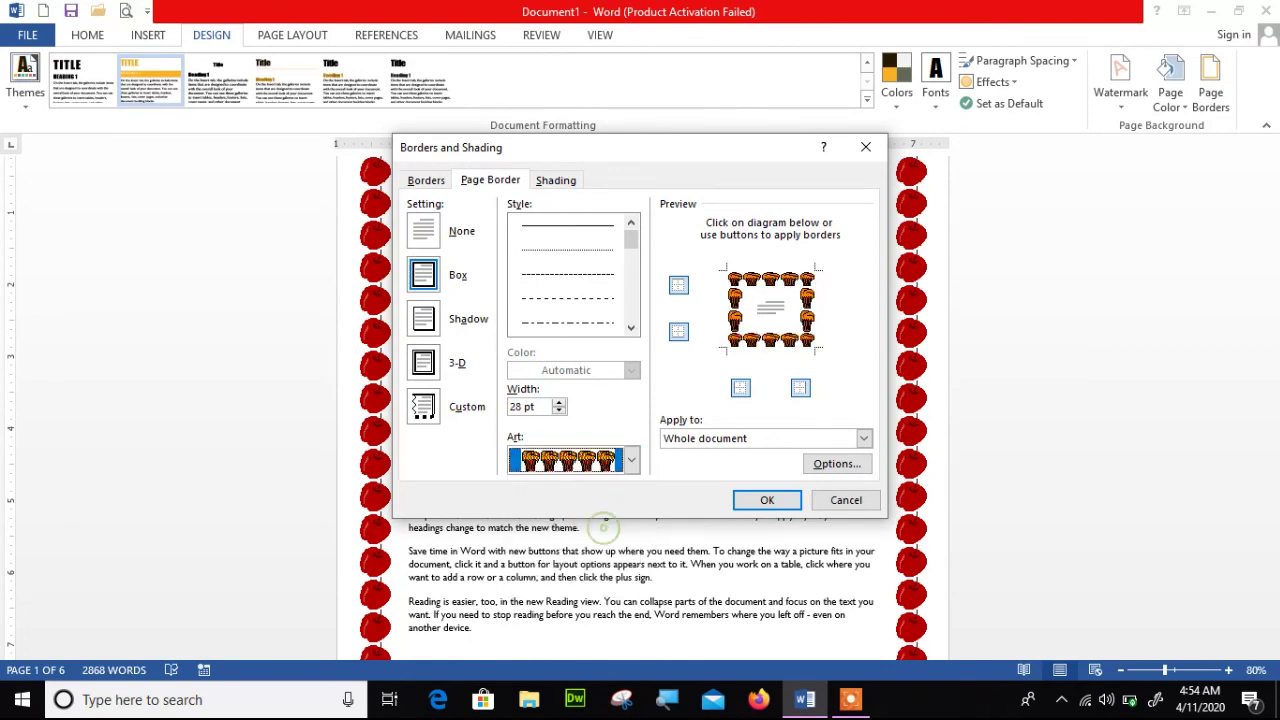
click(768, 500)
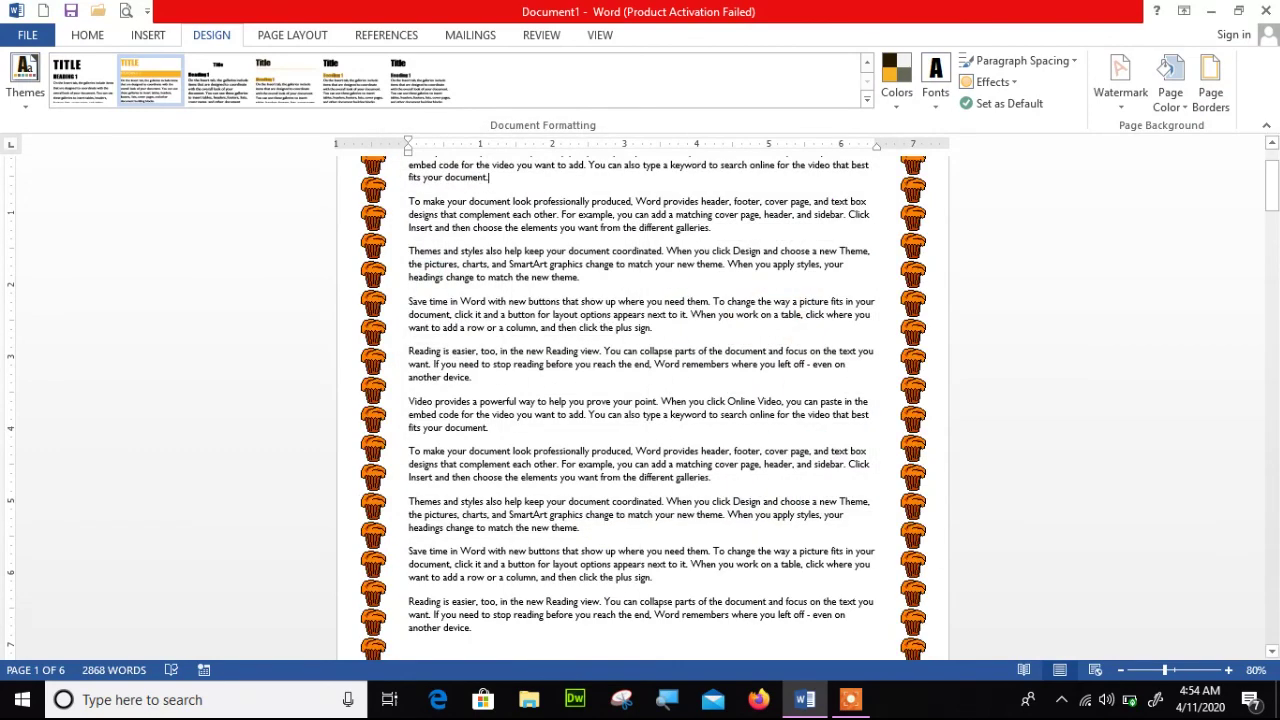
mouse_move(1271, 185)
mouse_down()
mouse_move(1271, 608)
mouse_move(1271, 150)
mouse_up()
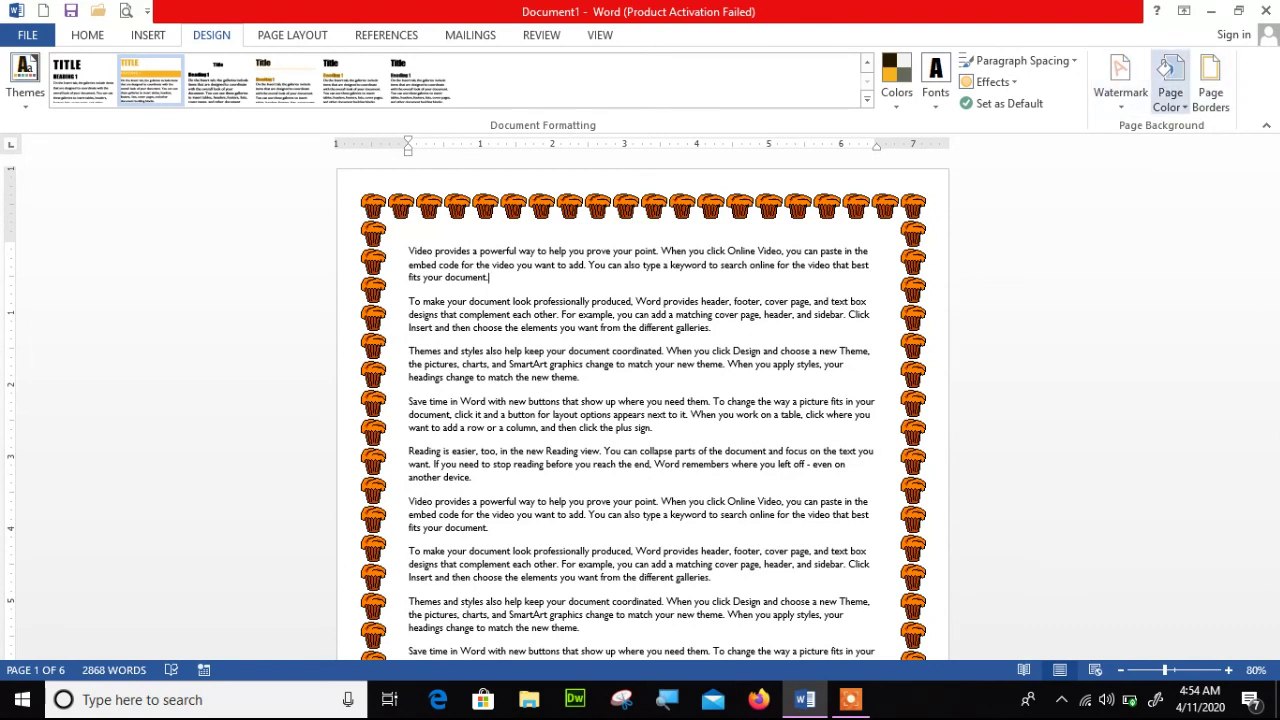
click(1118, 240)
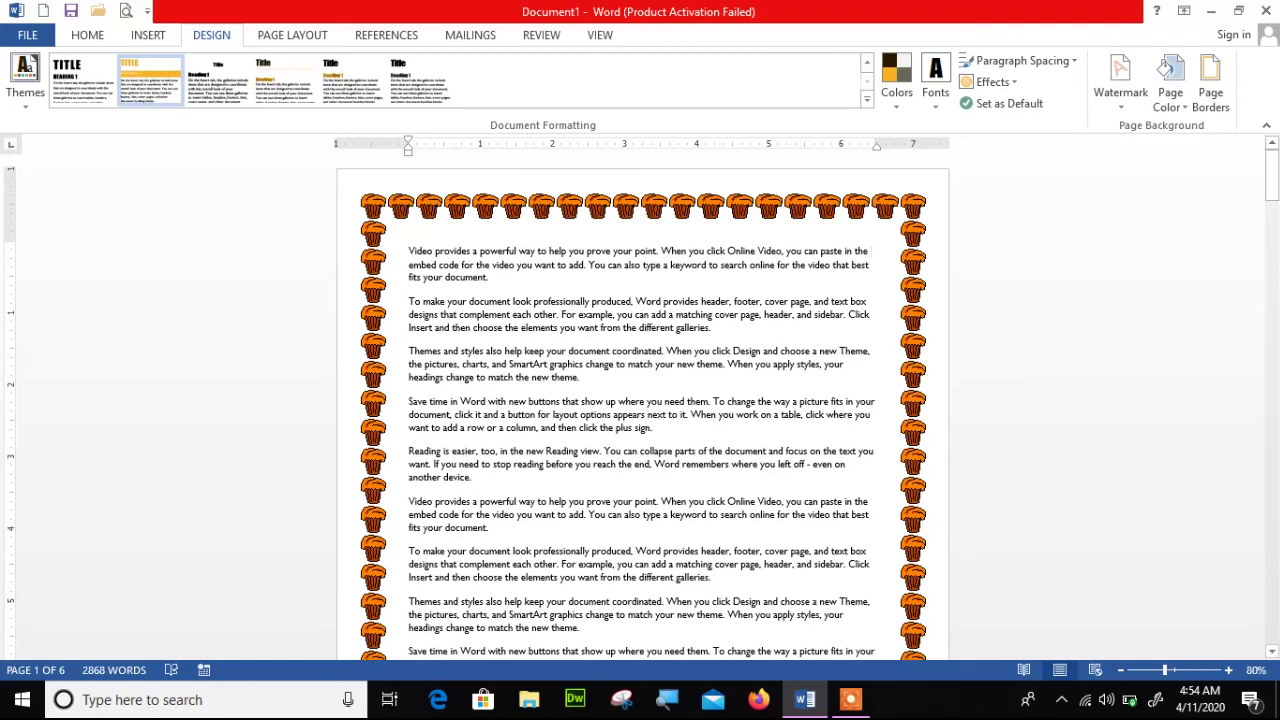